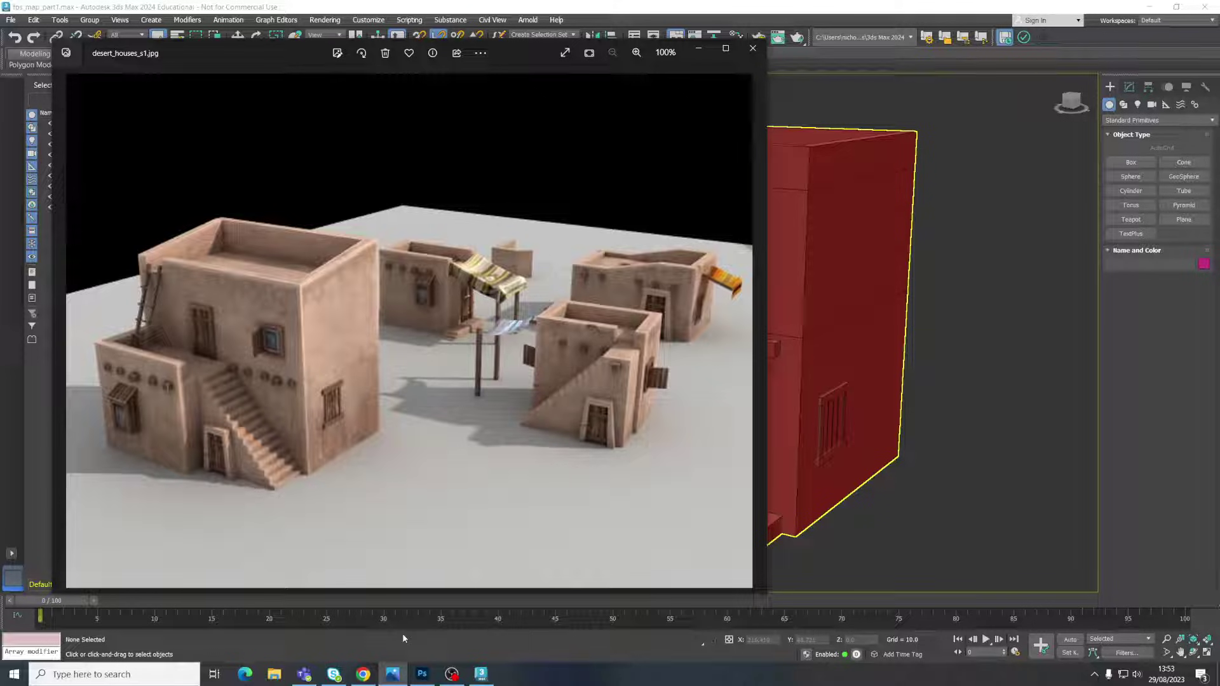
Step: Minimize the desert_houses_s1.jpg reference image and zoom the Perspective view out on the house
left_click(392, 674)
scroll(486, 452, "down", 4)
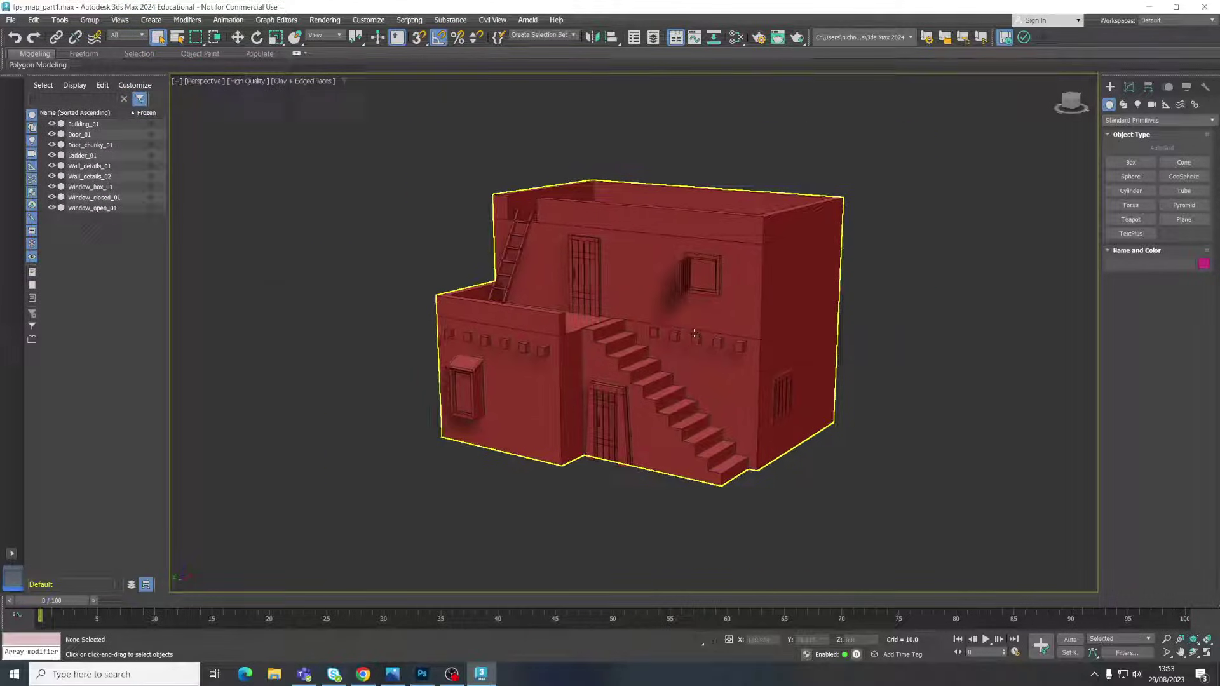
Step: Search the ambientCG assets for 'sand'
left_click(364, 677)
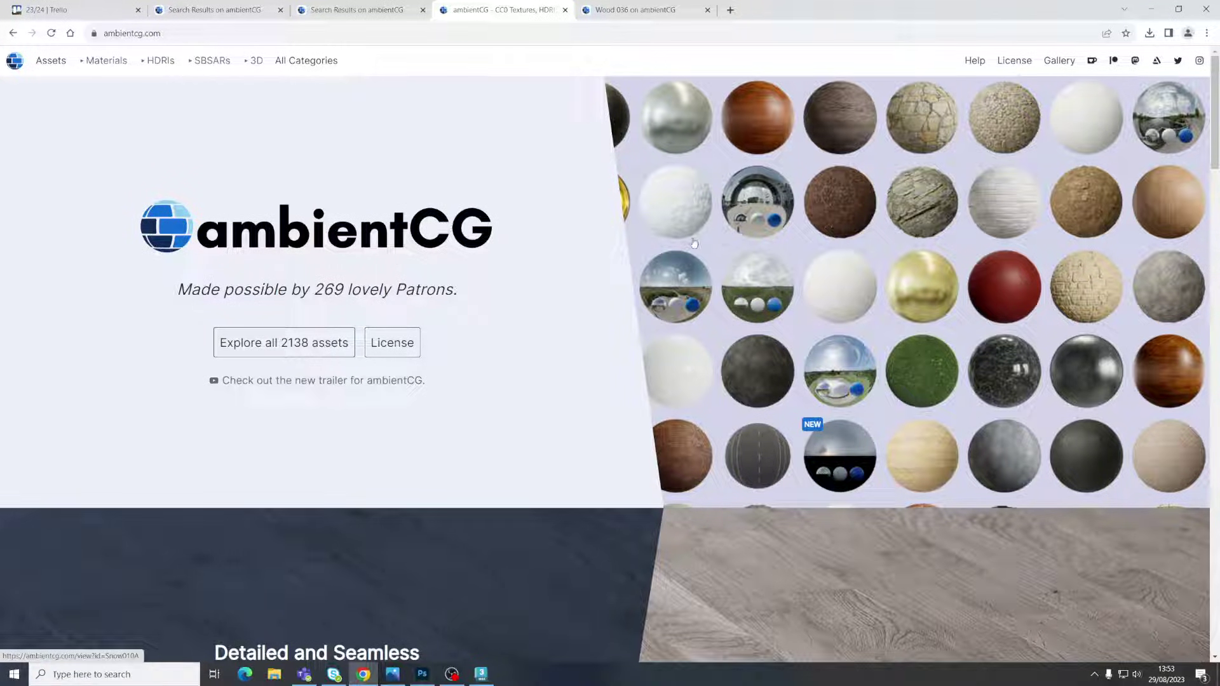
mouse_move(781, 239)
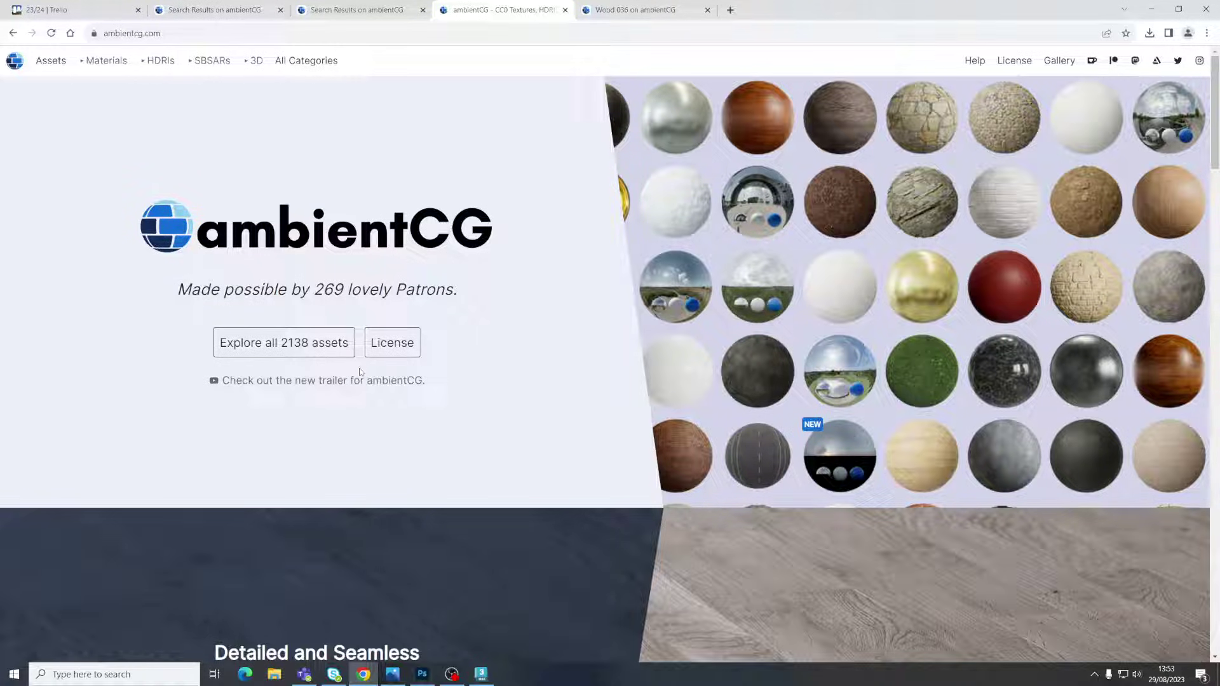
left_click(51, 61)
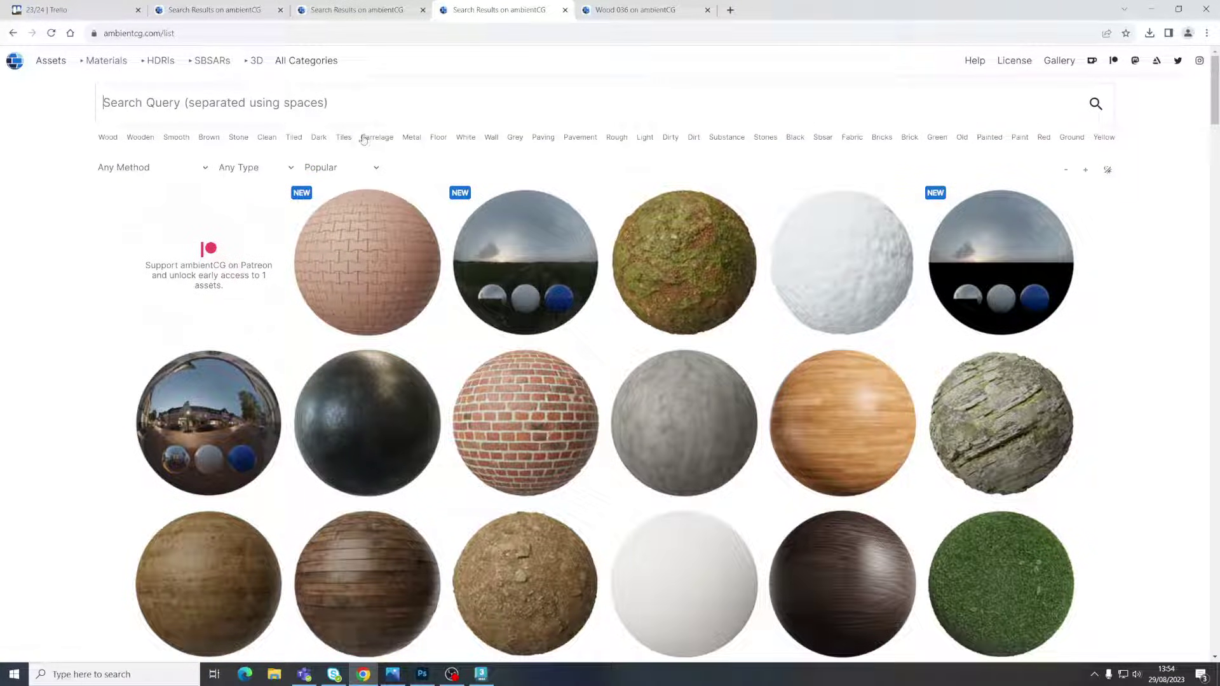
left_click(273, 106)
type("sand")
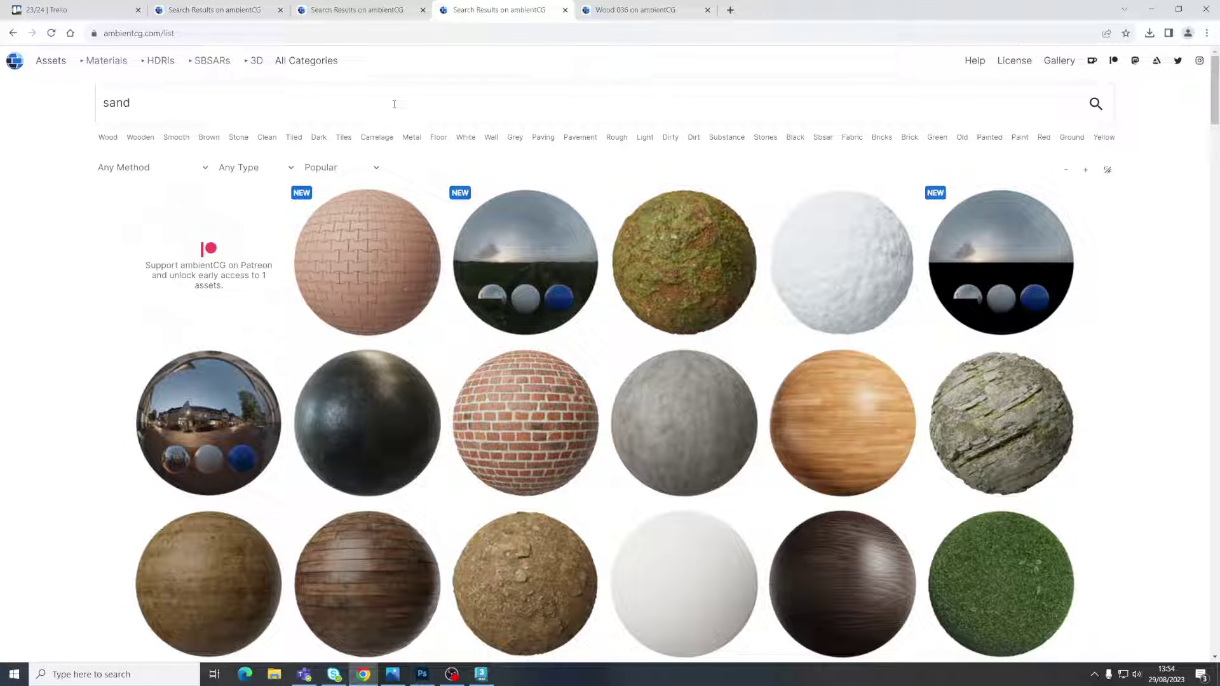
key("Return")
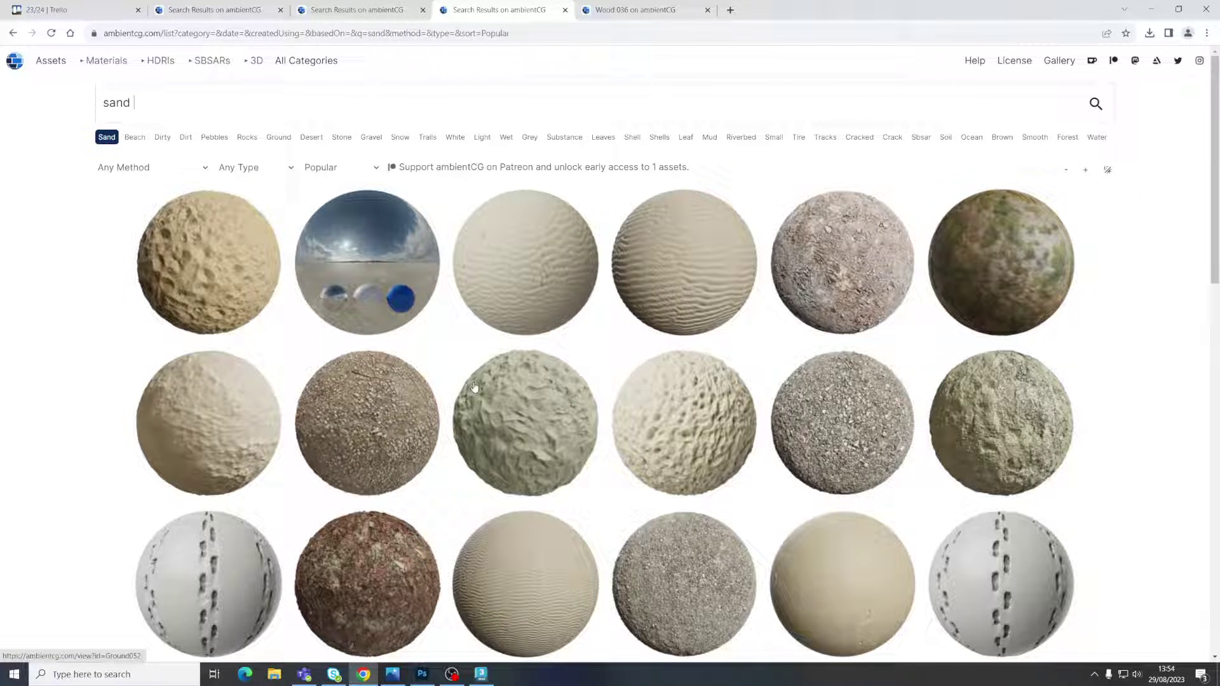
Step: Browse the sand search results to find the Ground 057 material
scroll(782, 396, "down", 4)
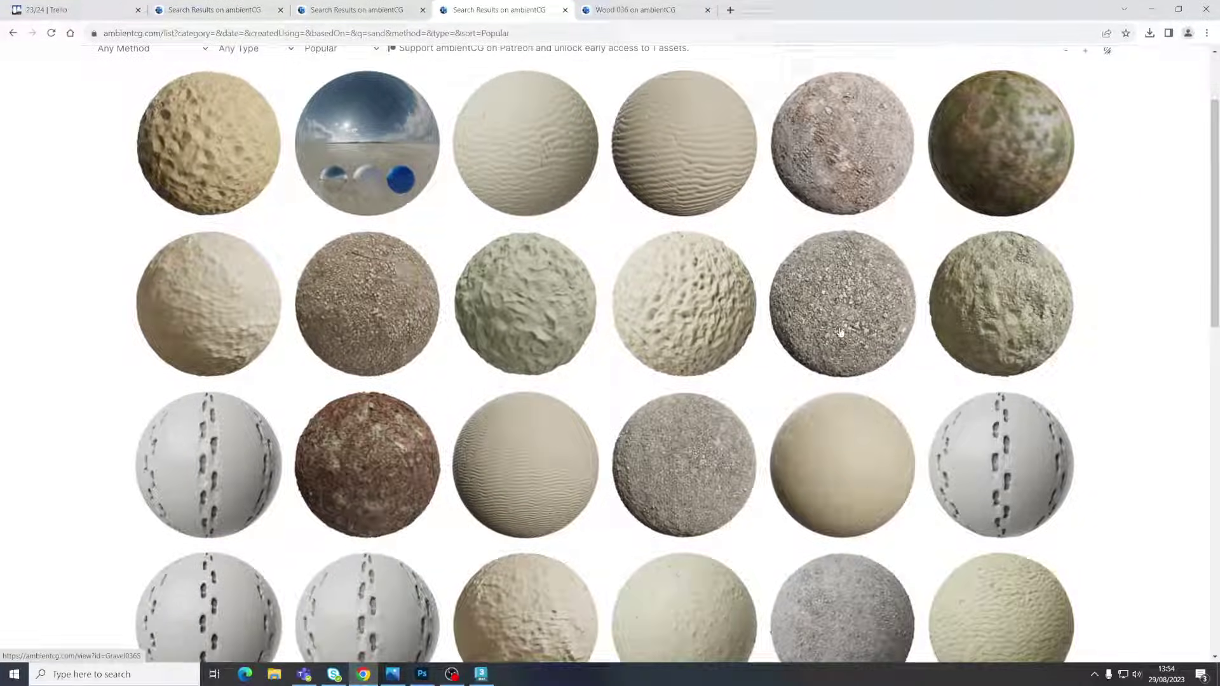
scroll(507, 282, "down", 1)
scroll(506, 282, "down", 4)
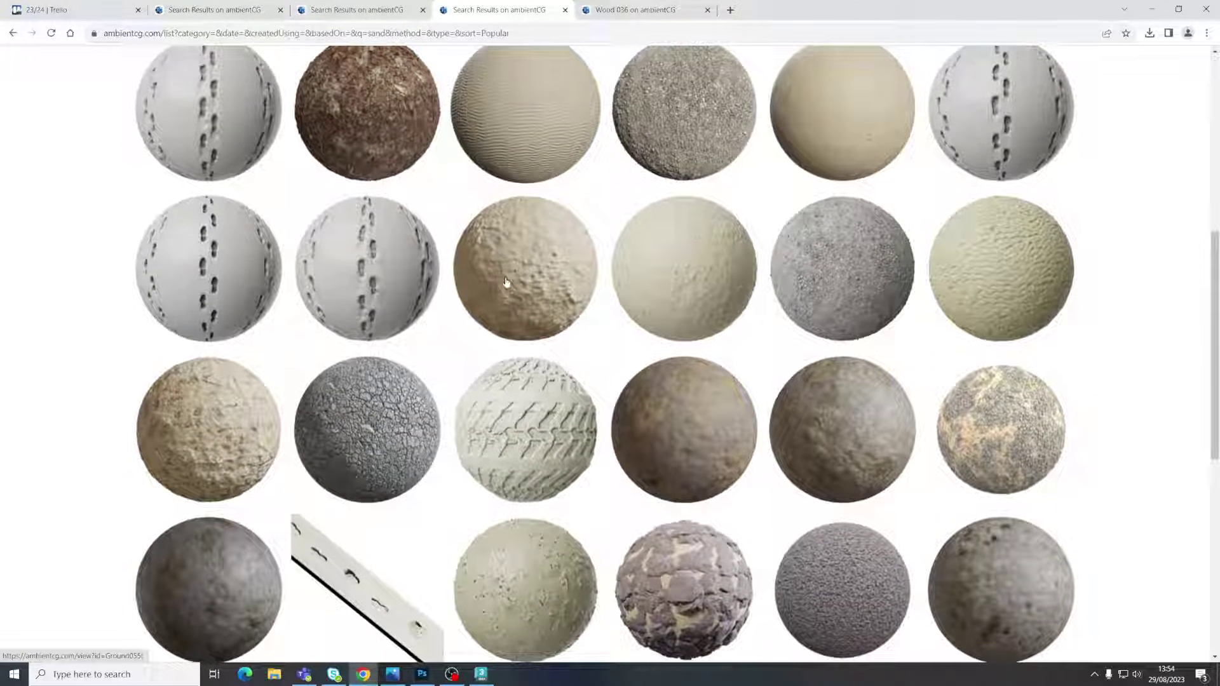
scroll(622, 305, "up", 4)
scroll(667, 316, "up", 1)
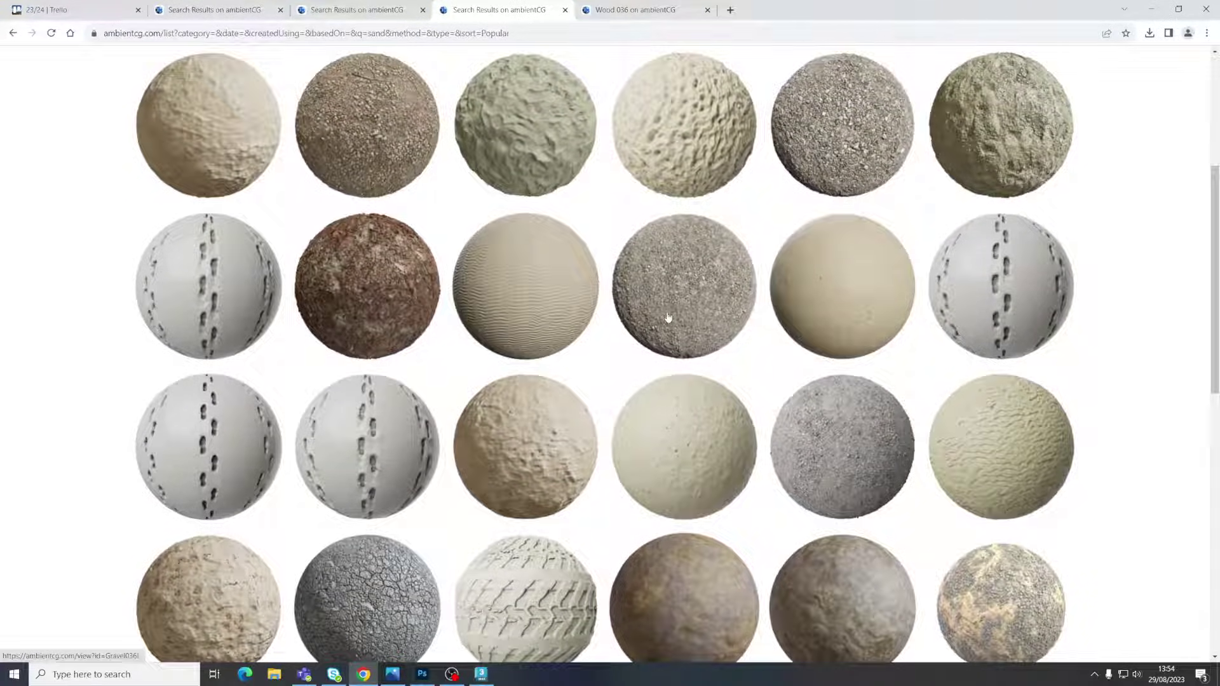
right_click(672, 316)
key("Escape")
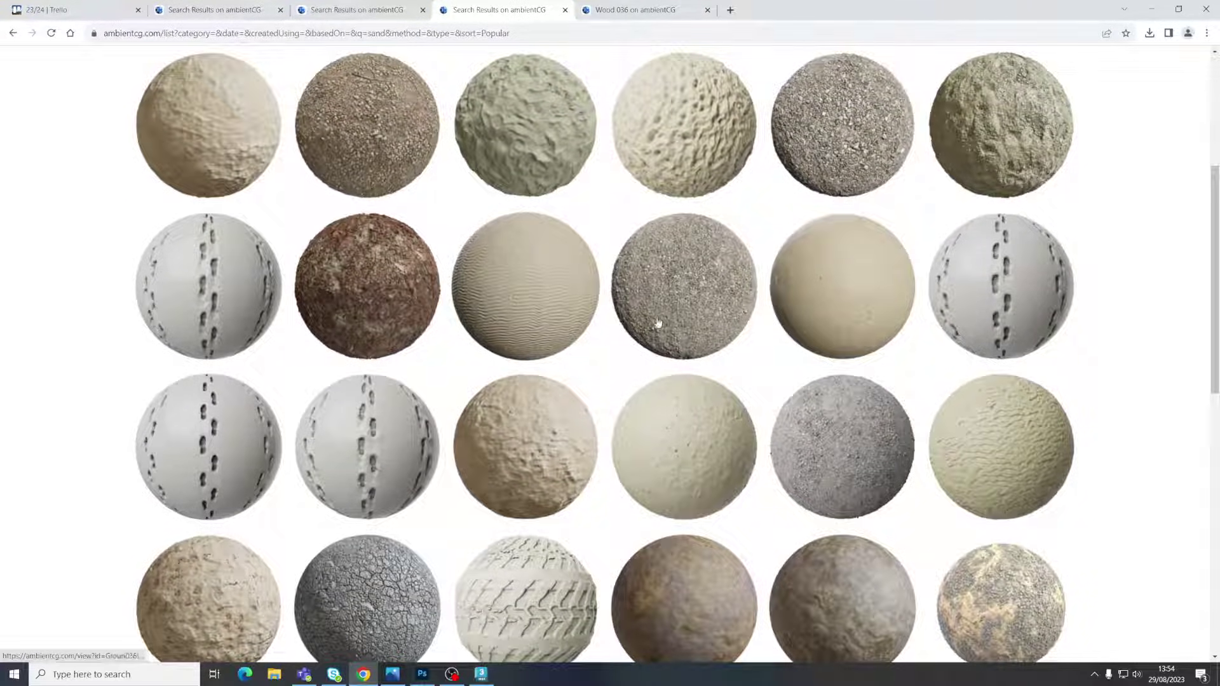
Step: Open the Ground 057 material page, recheck the desert houses reference, and review its downloads
left_click(836, 284)
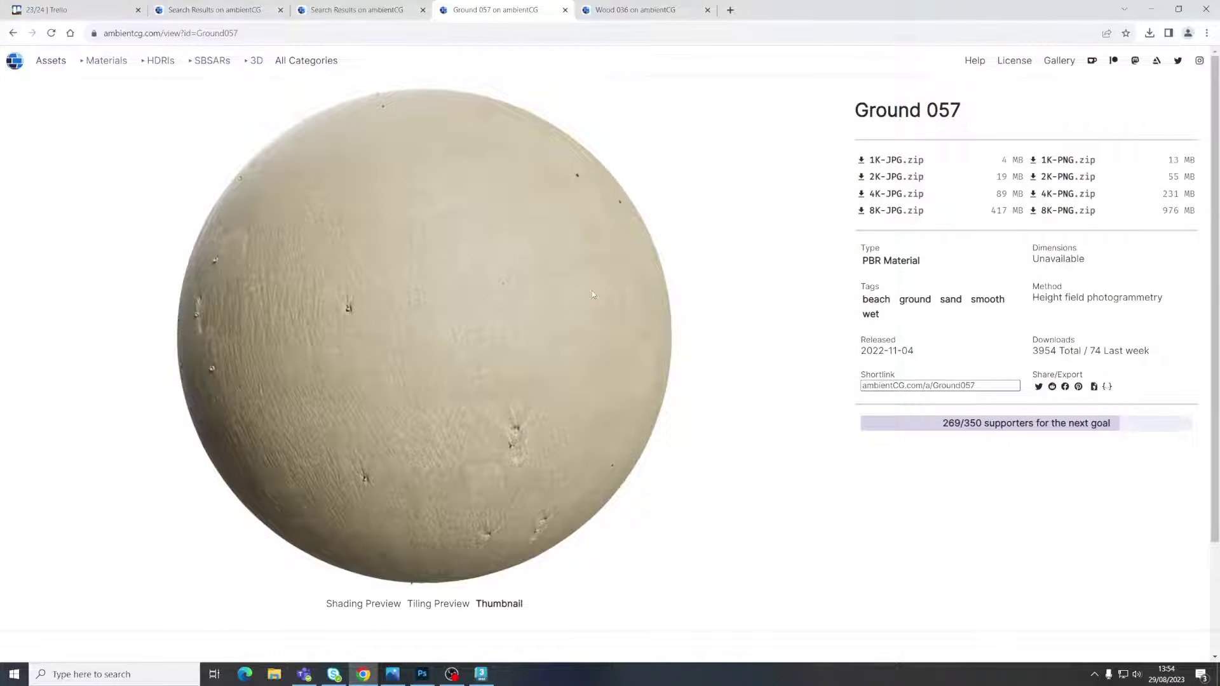
left_click(392, 674)
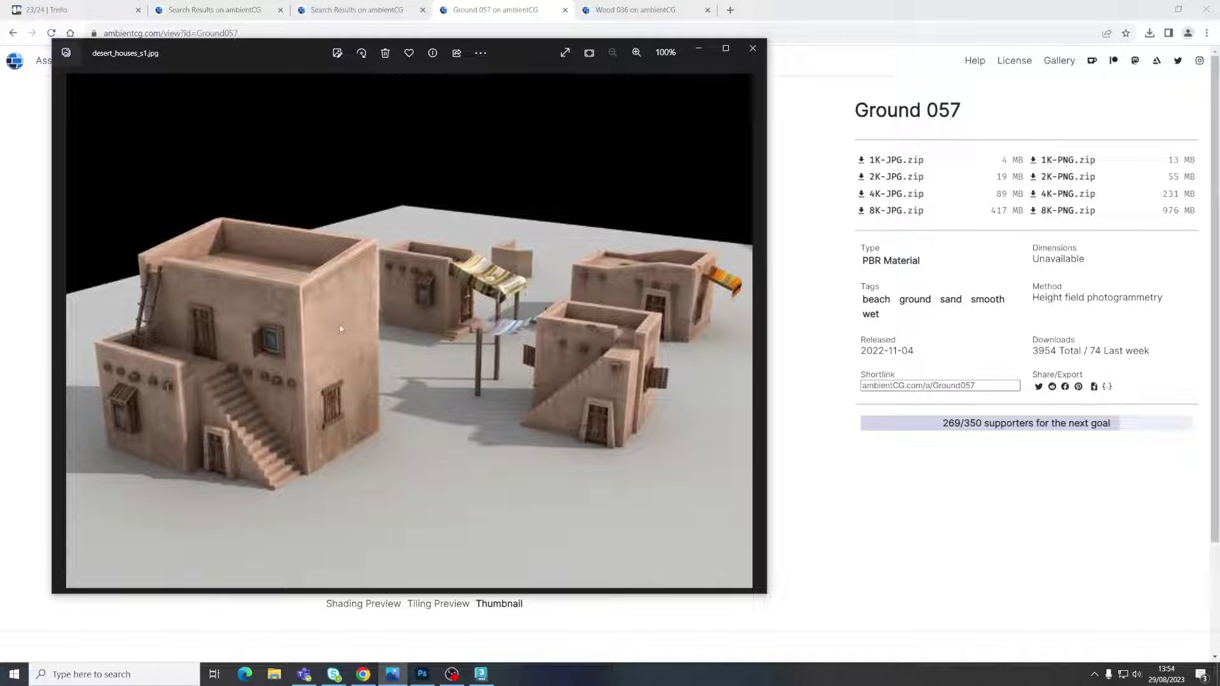
left_click(392, 674)
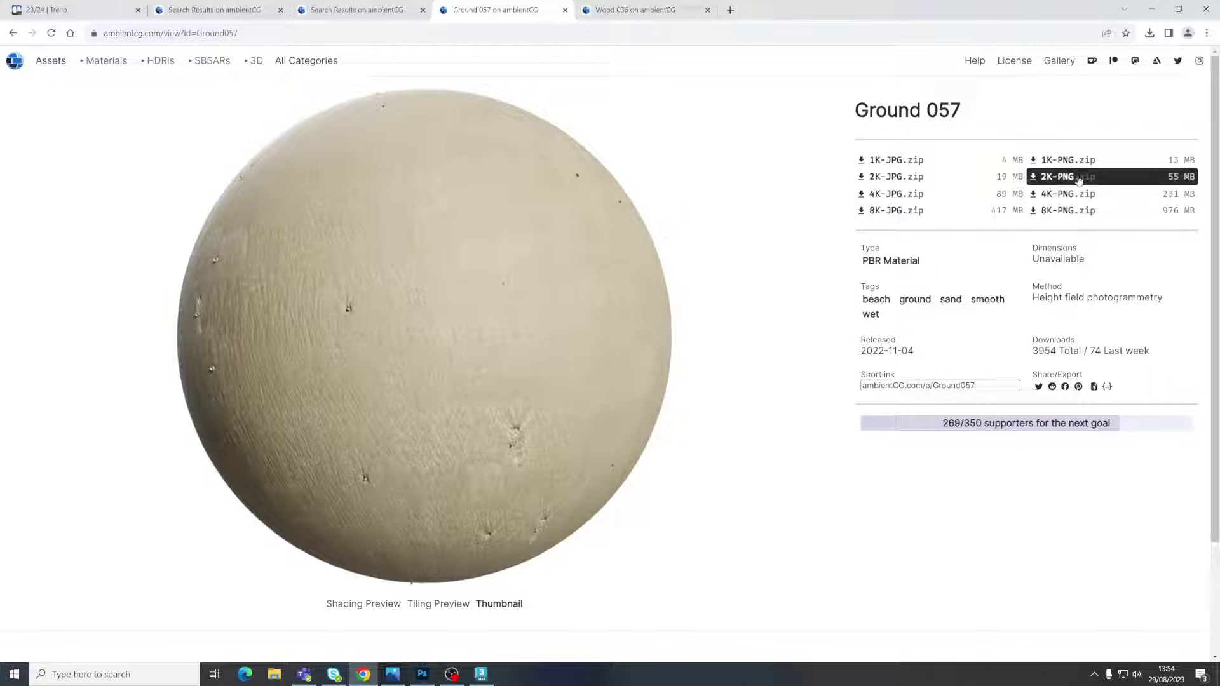
mouse_move(931, 166)
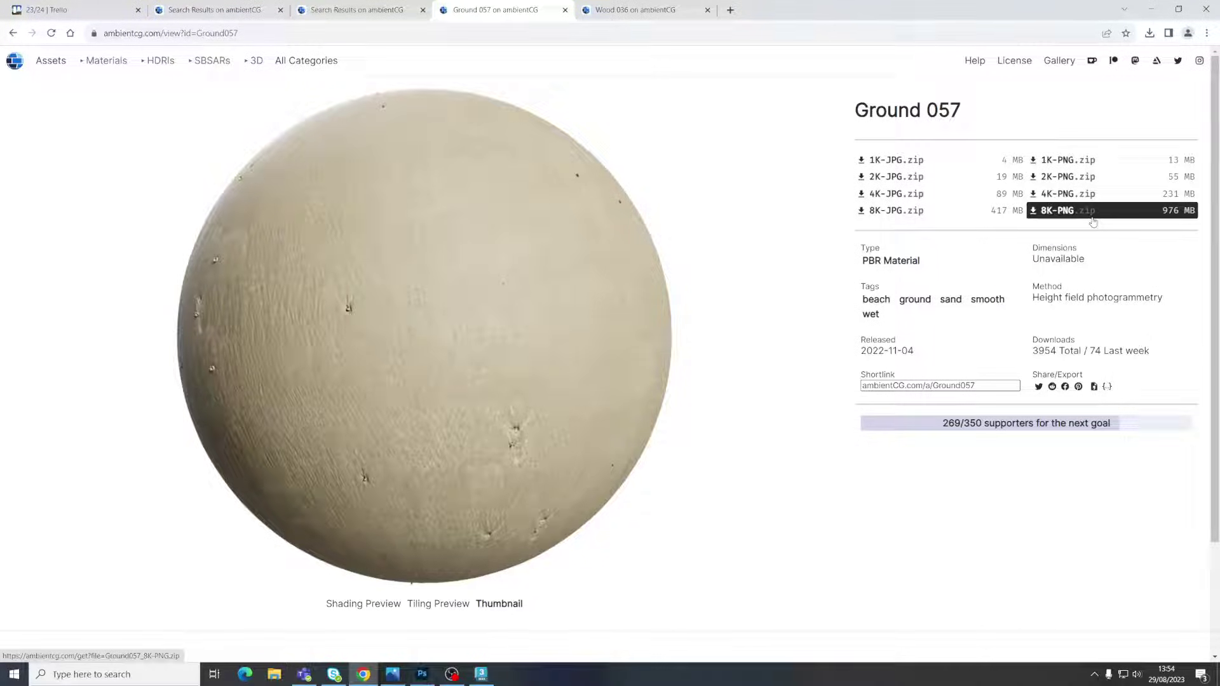
mouse_move(1093, 220)
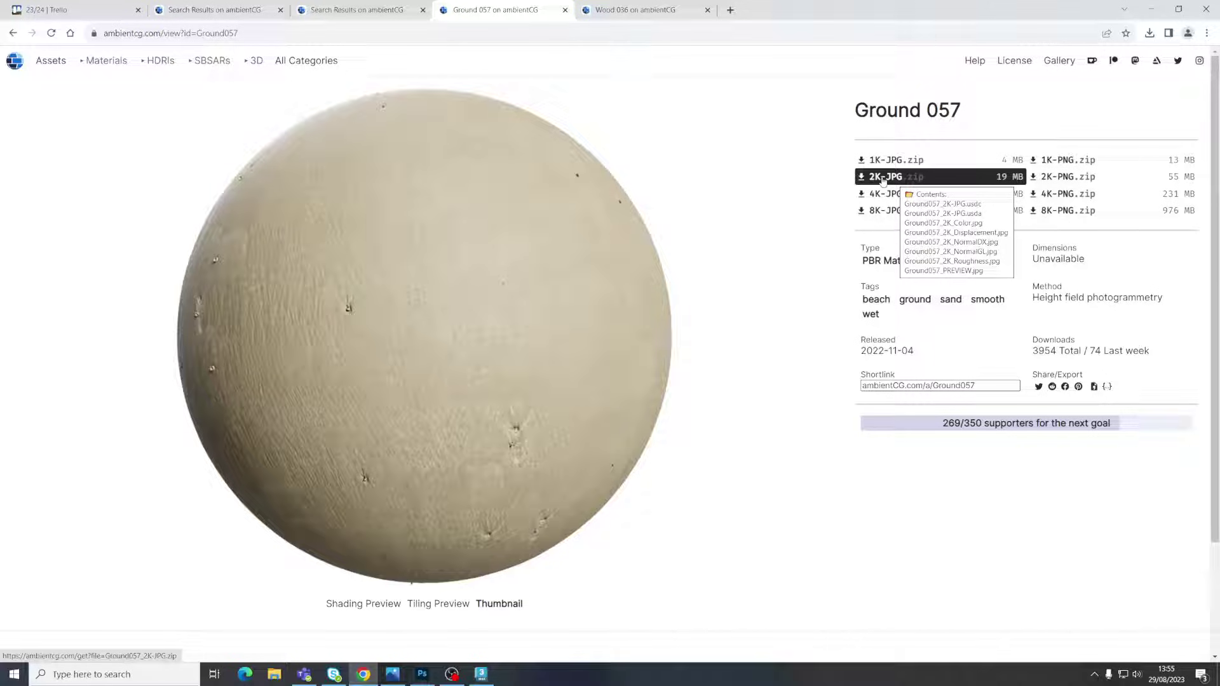
Step: Download Ground057 as 2K-JPG and delete the duplicate Ground057_2K-JPG (1) from Downloads
left_click(884, 180)
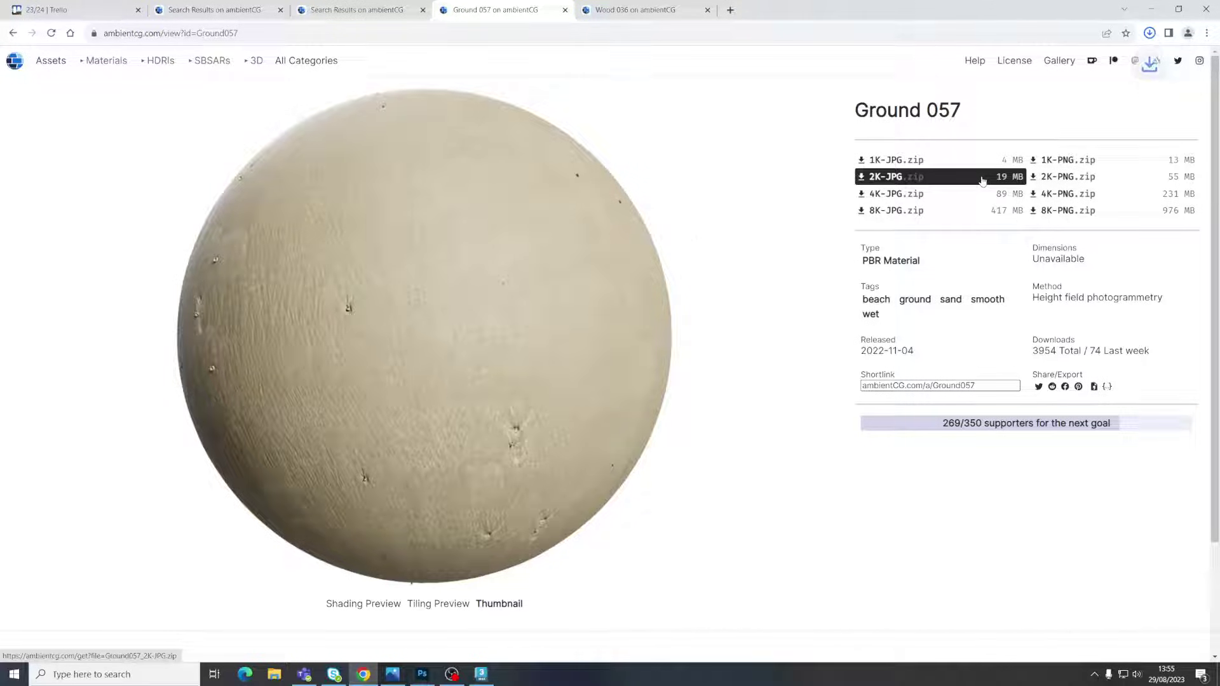
left_click(274, 674)
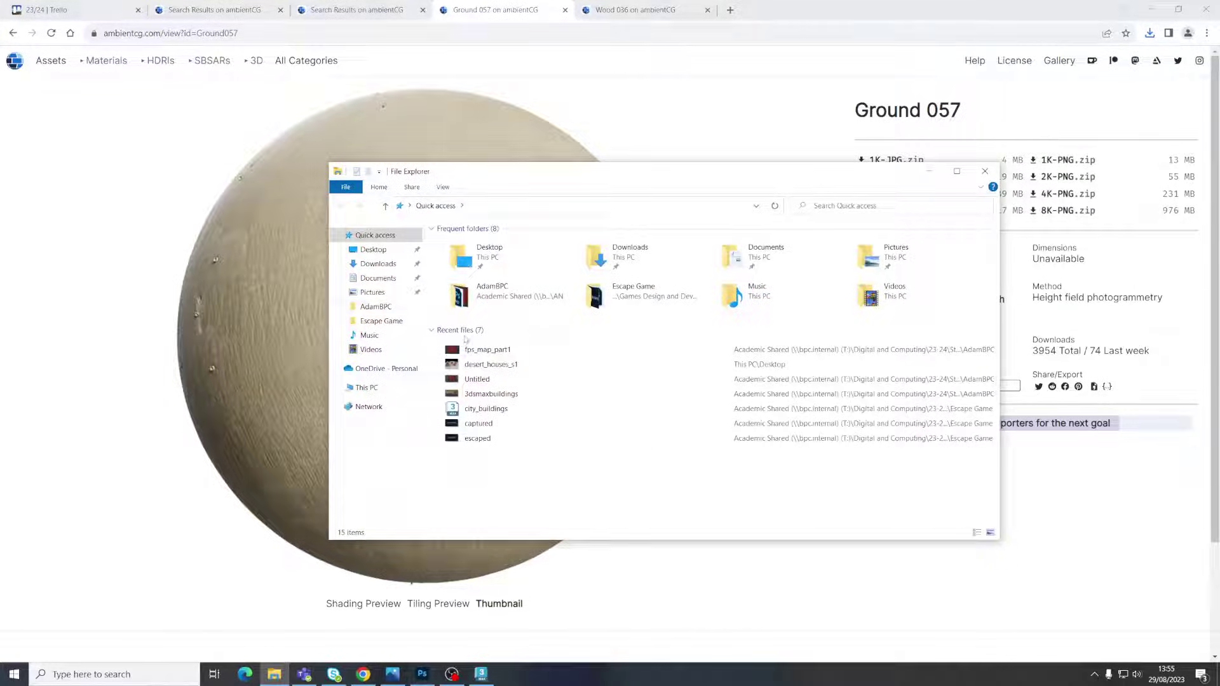
left_click(392, 263)
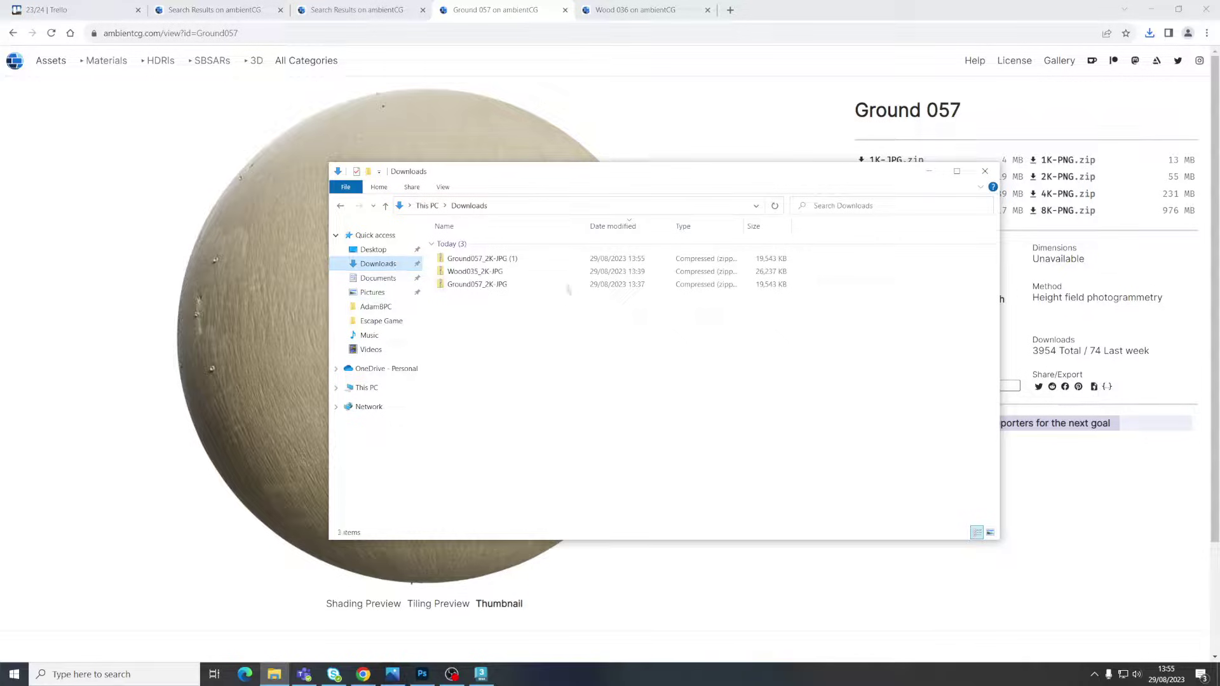
left_click(493, 261)
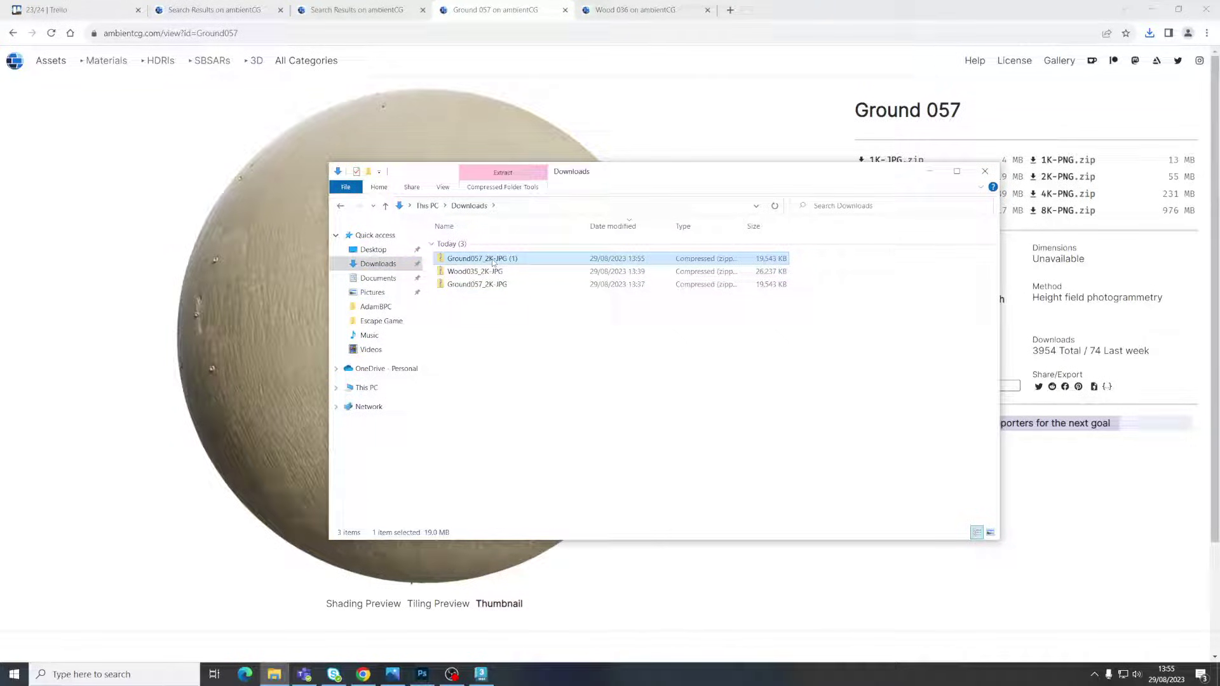
key("Delete")
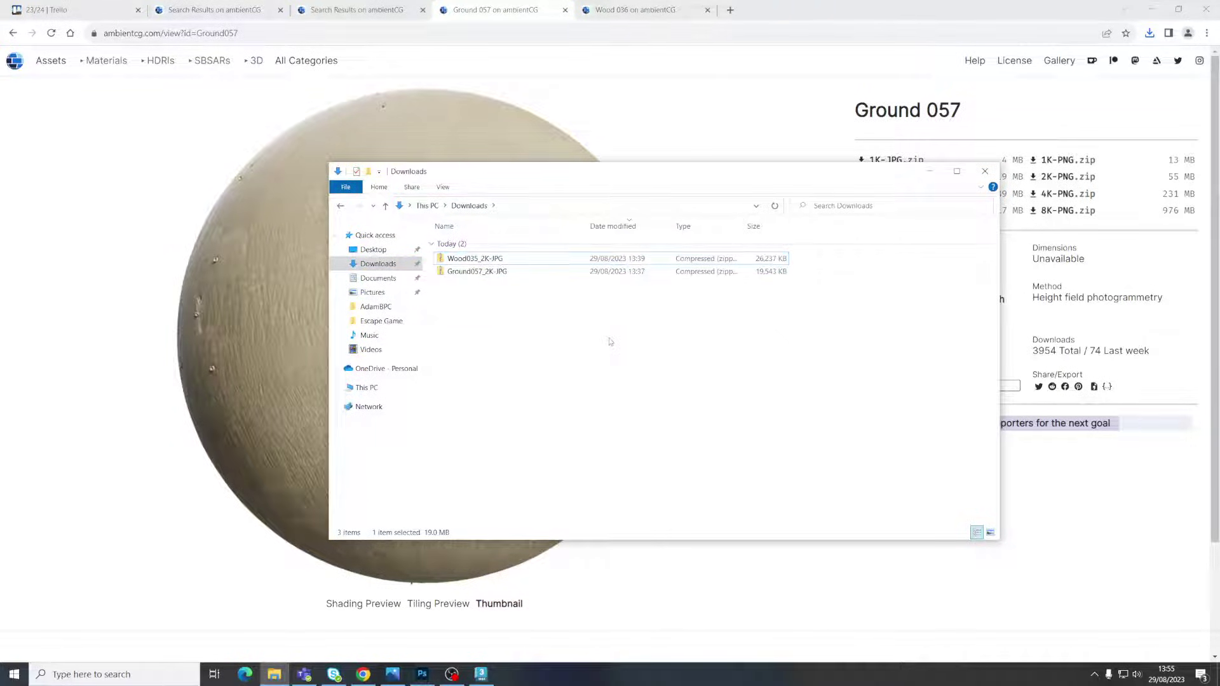
Step: Extract the Ground057_2K-JPG zip into its own folder
left_click(475, 273)
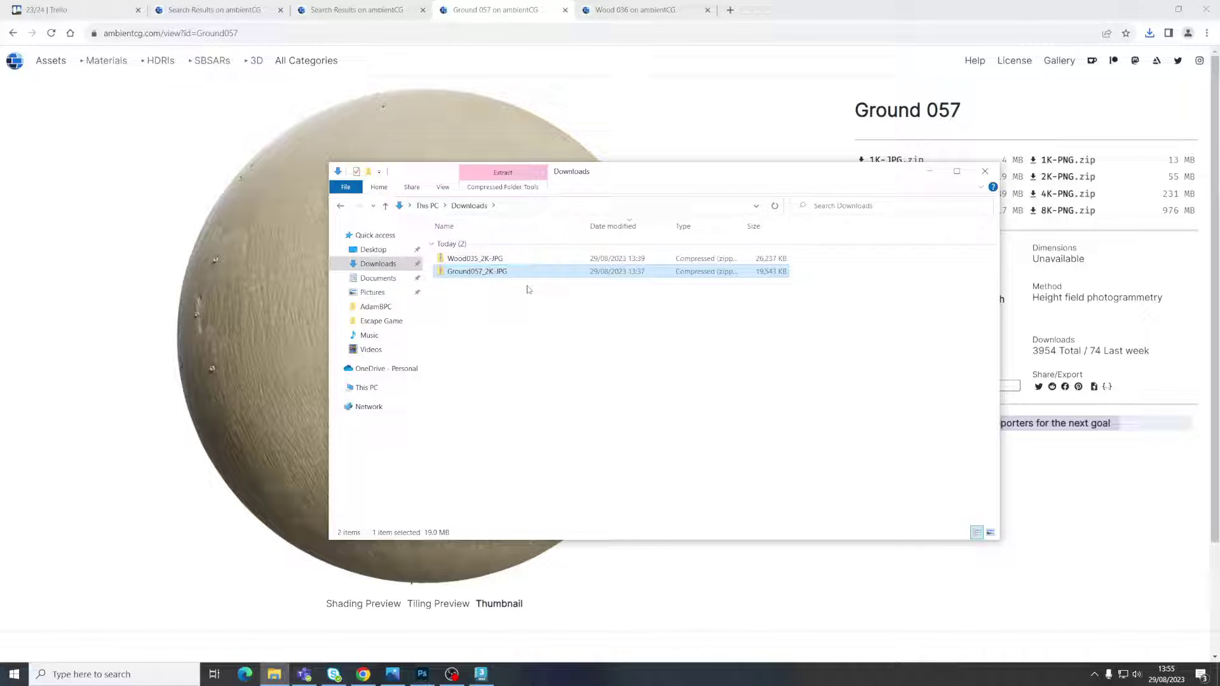
double_click(444, 273)
left_click(341, 206)
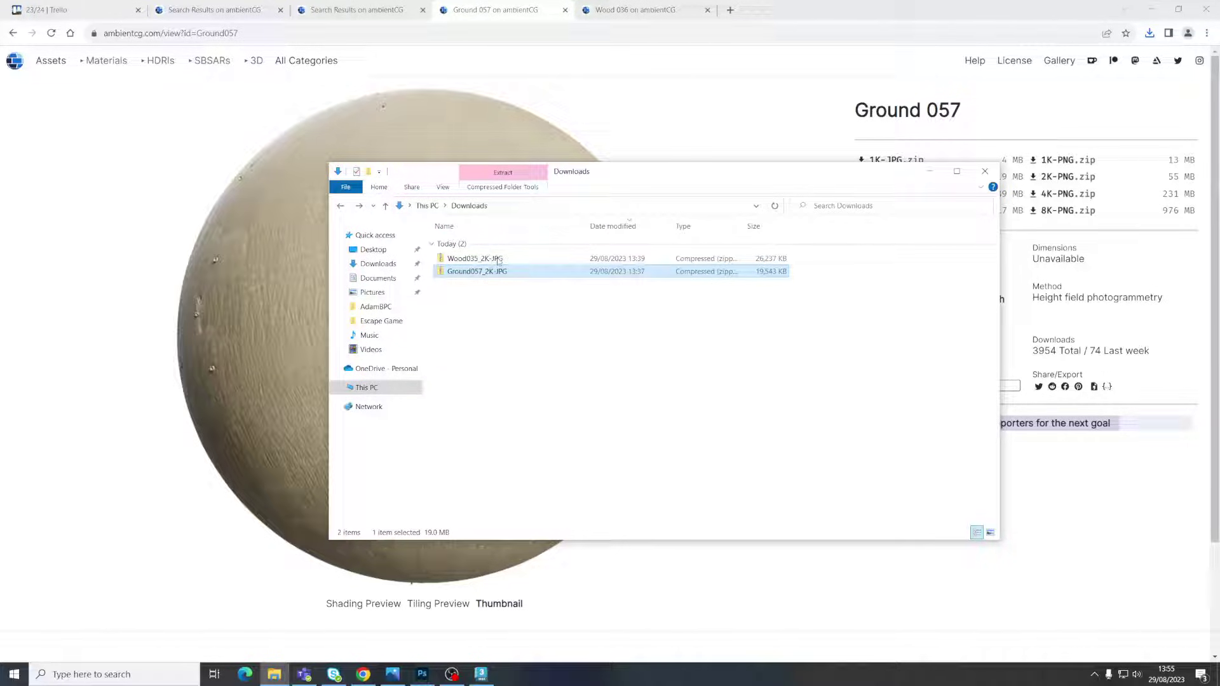
right_click(456, 273)
left_click(494, 324)
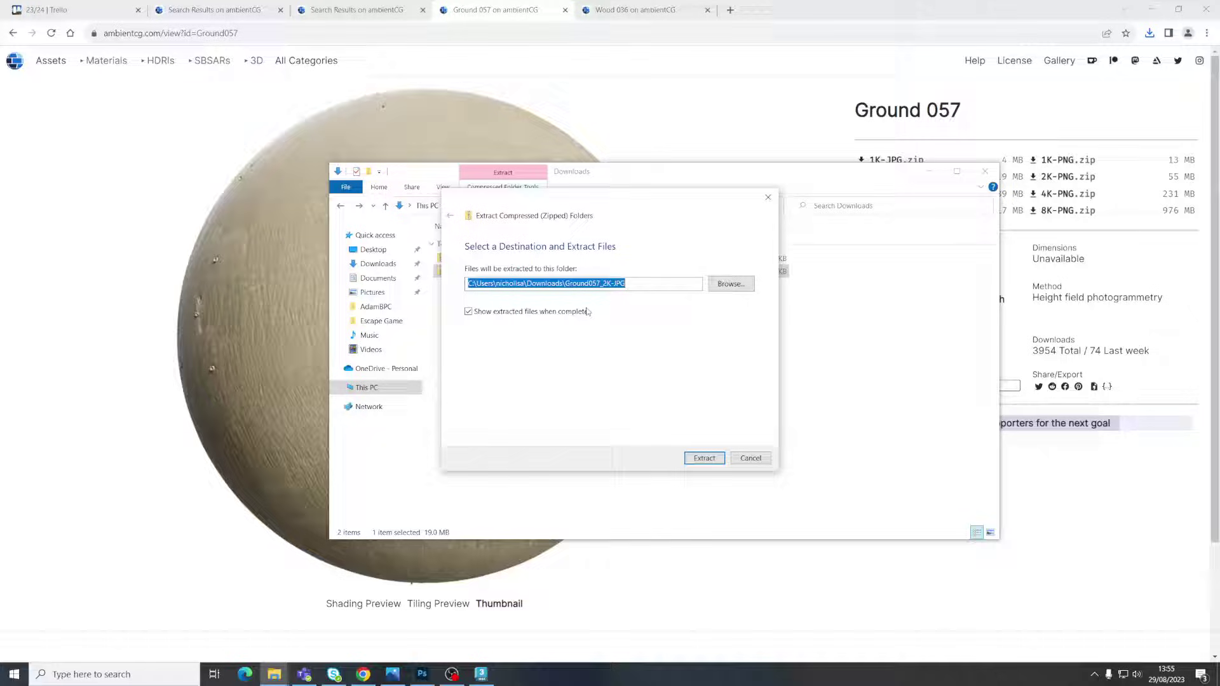
left_click(699, 457)
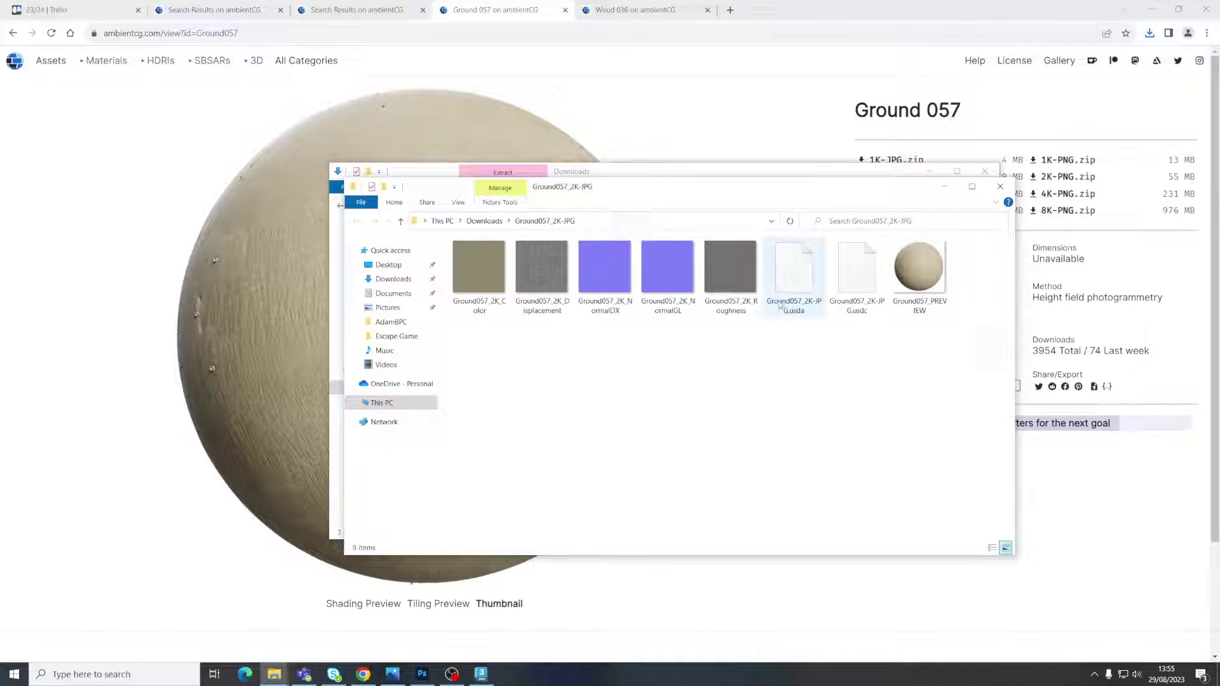
left_click(1000, 186)
Step: Browse the extracted Ground057 maps, from the Color map through the normal map
left_click(488, 284)
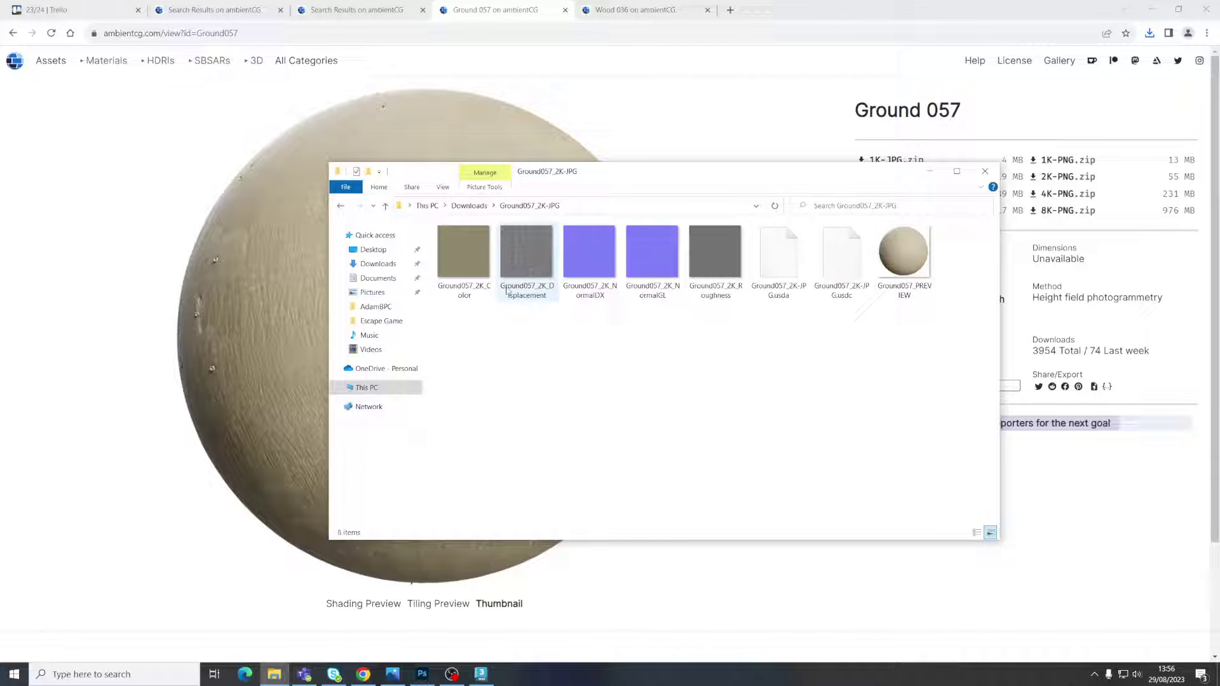
left_click(464, 258)
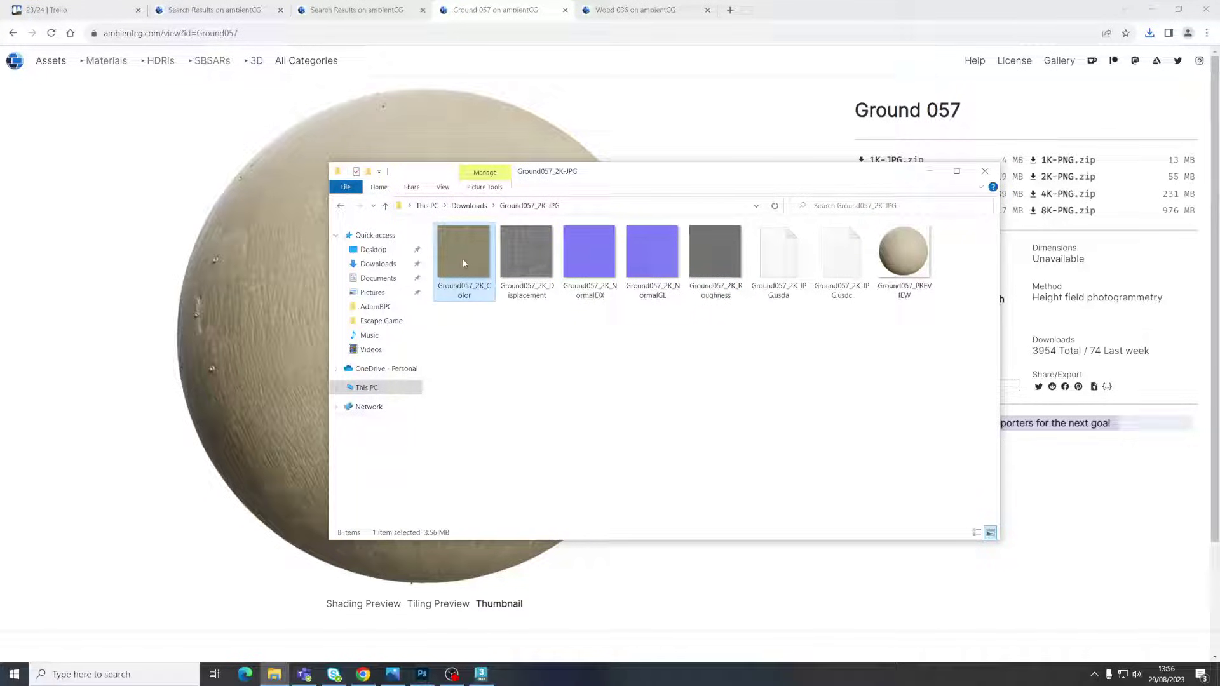
left_click_drag(550, 178, 498, 147)
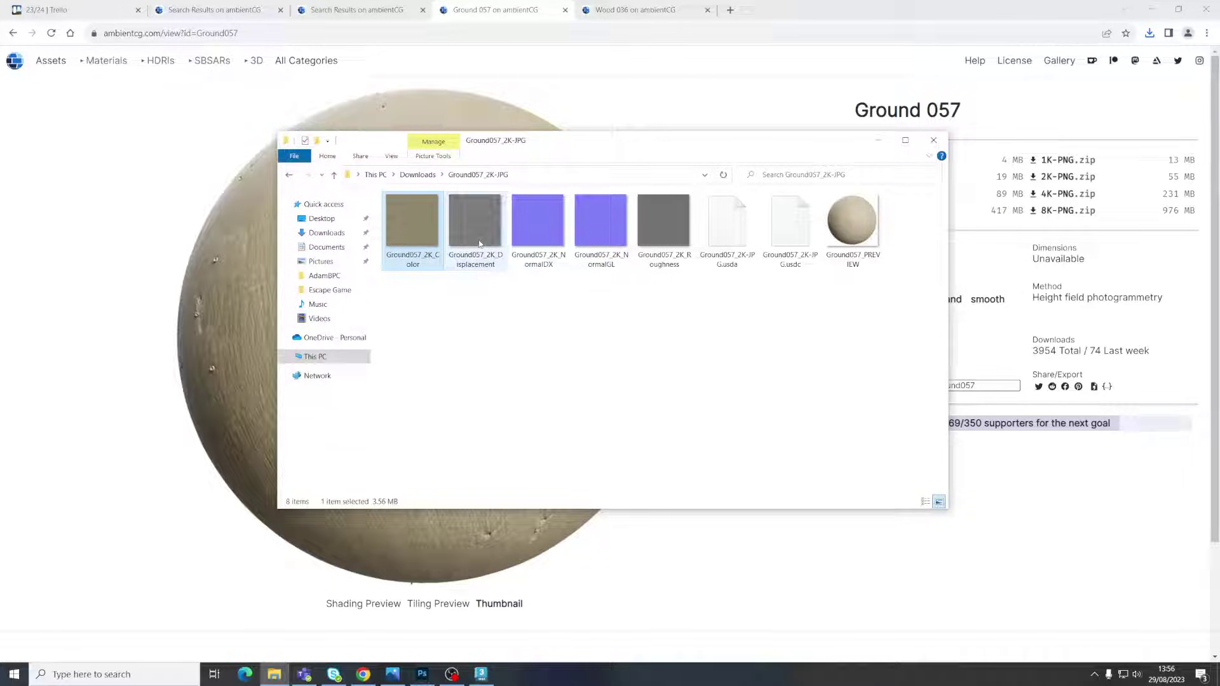
left_click(522, 235)
key("Right")
key("Right")
key("Home")
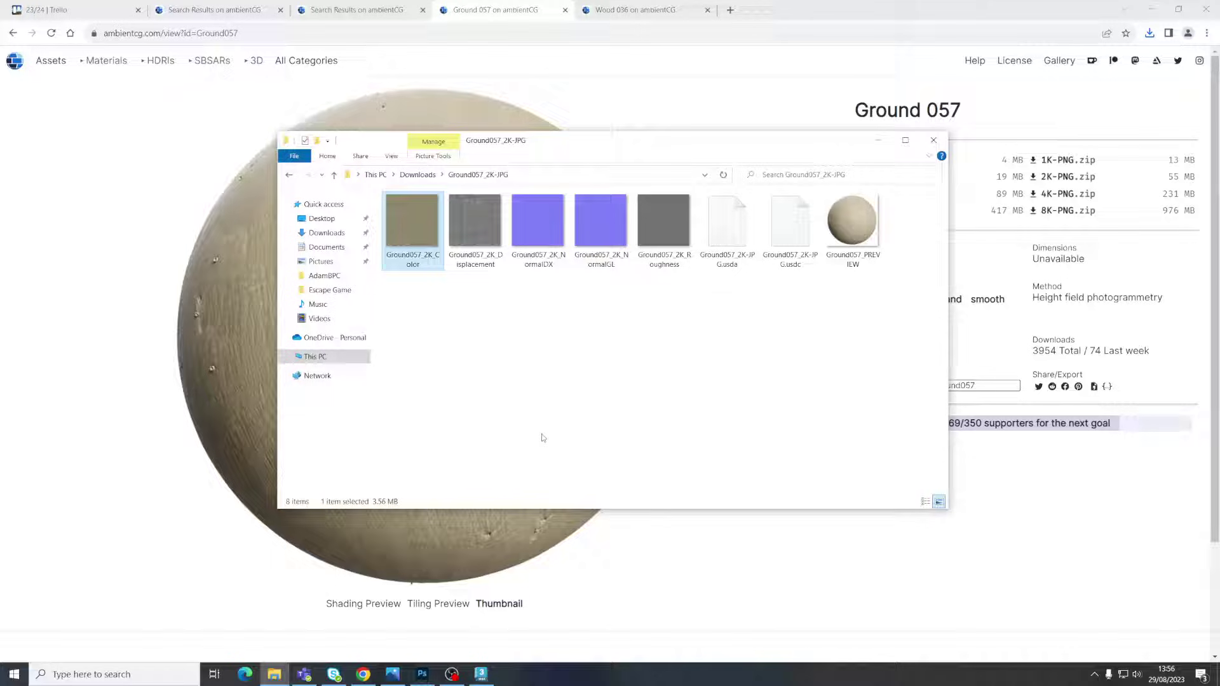
Step: Open the Slate Material Editor with M and position it over the house view
left_click(481, 674)
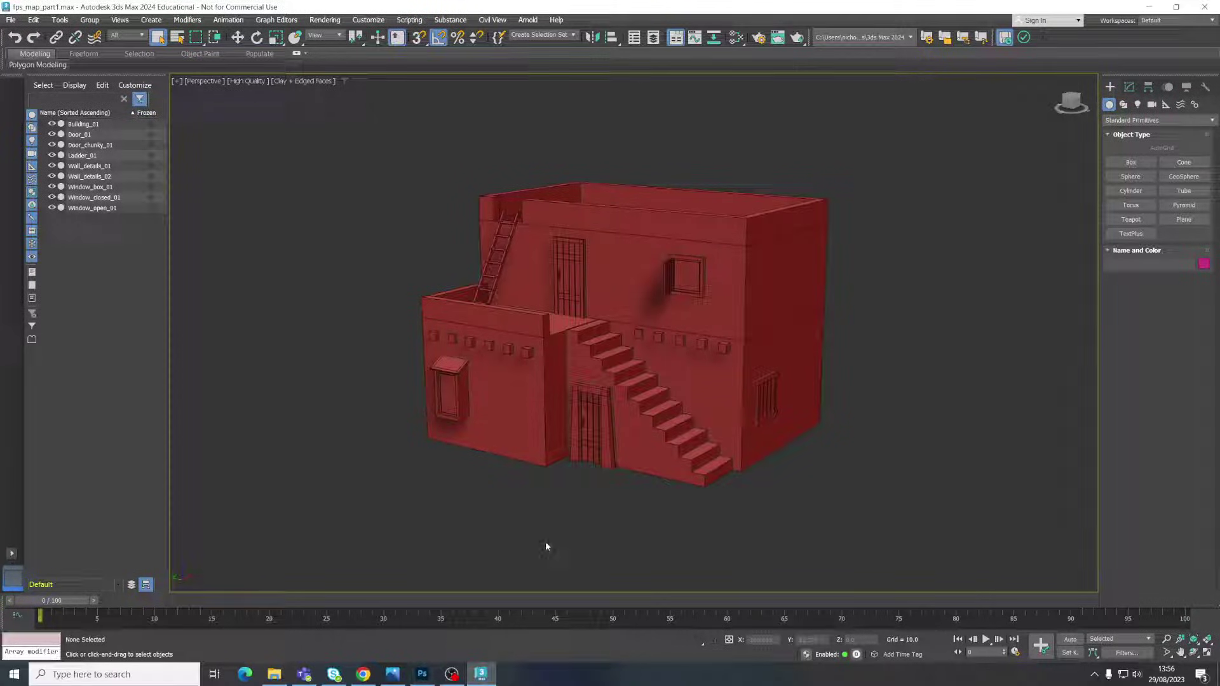
middle_click_drag(772, 308, 757, 309)
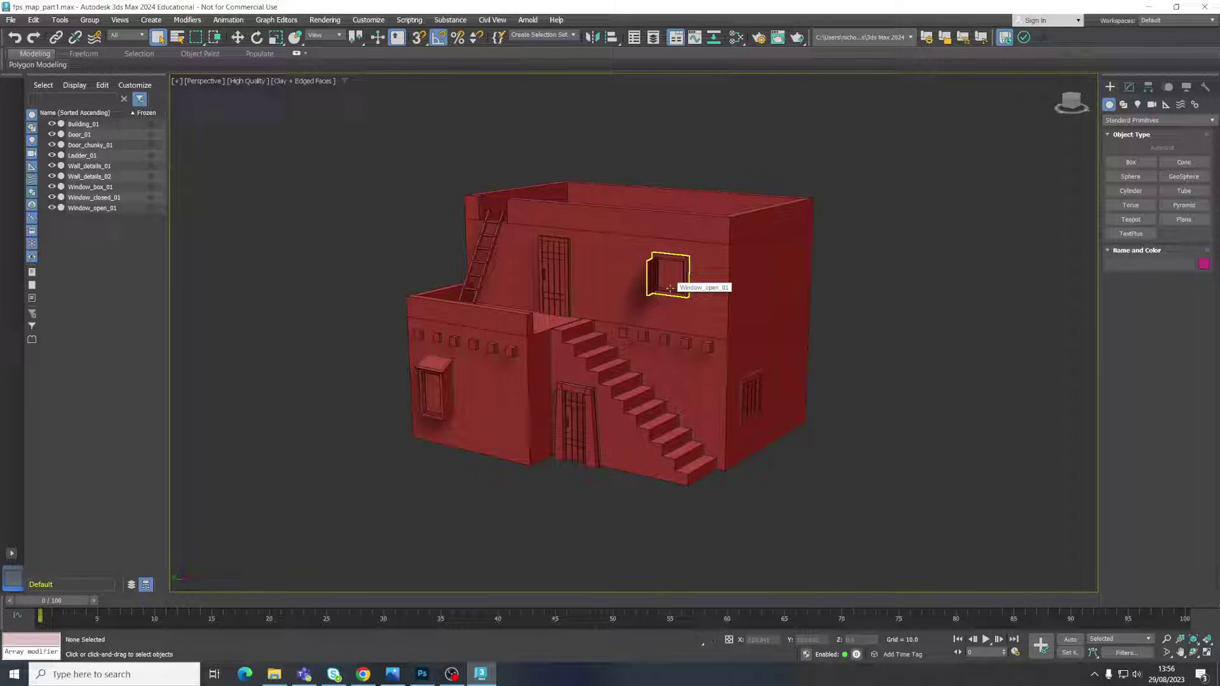
key("m")
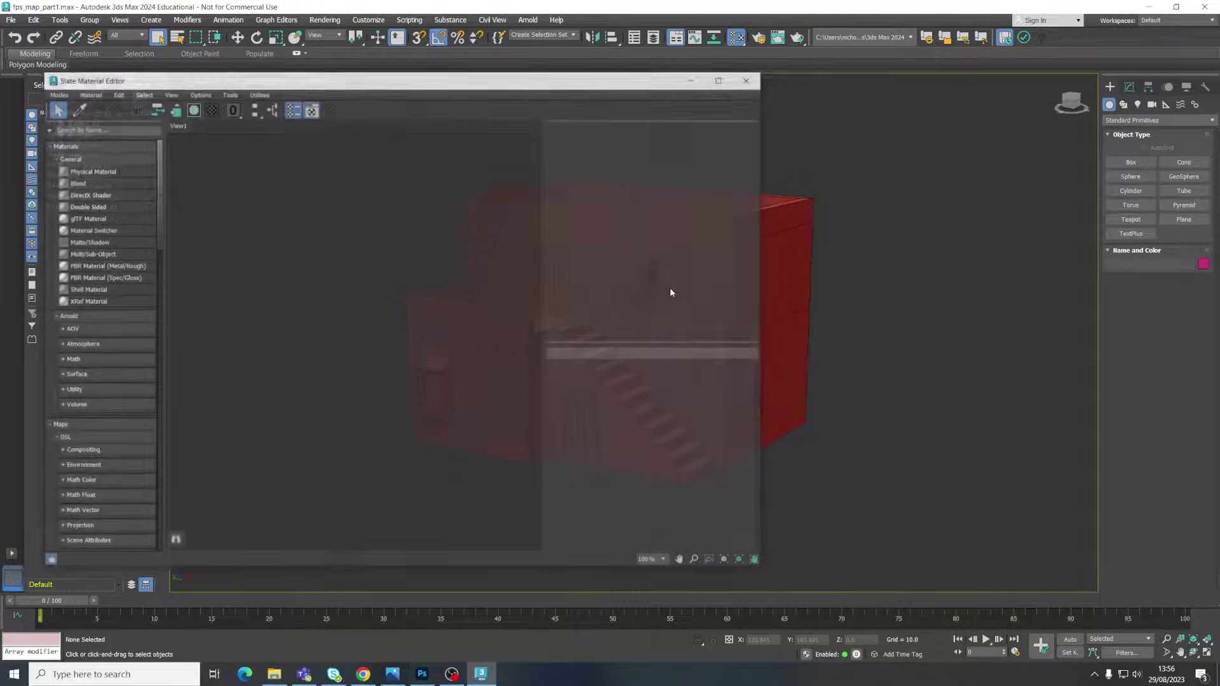
left_click_drag(428, 73, 529, 74)
left_click(851, 79)
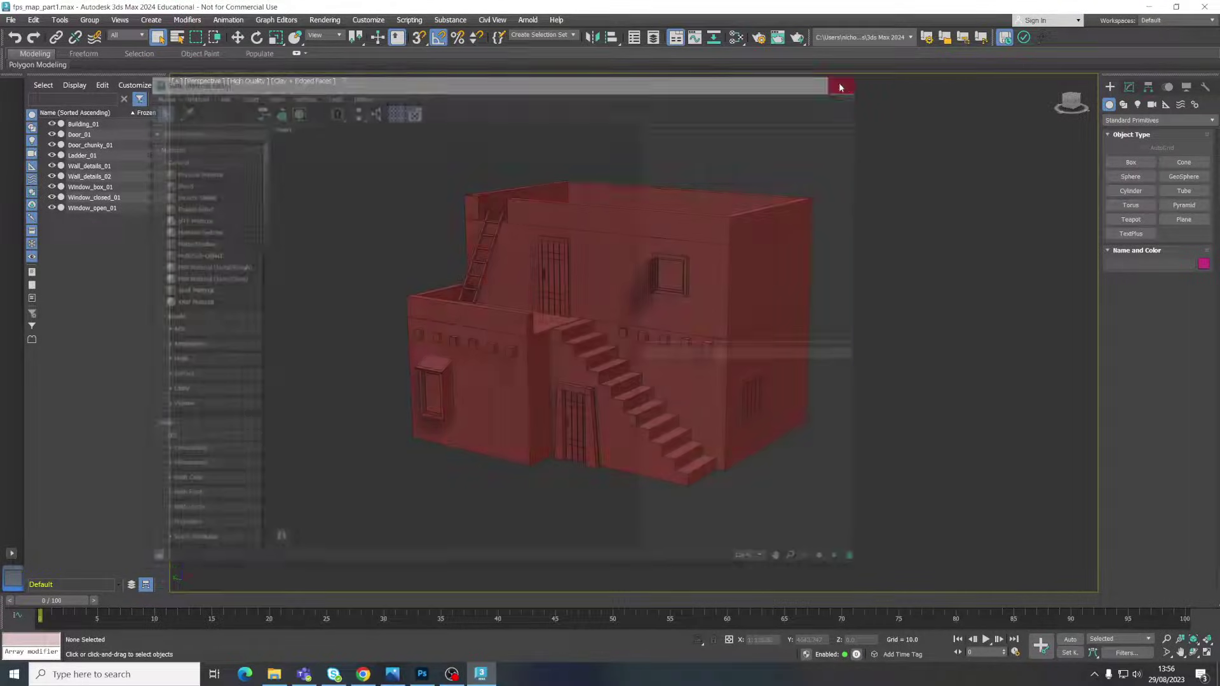
left_click(738, 38)
left_click_drag(616, 84, 616, 79)
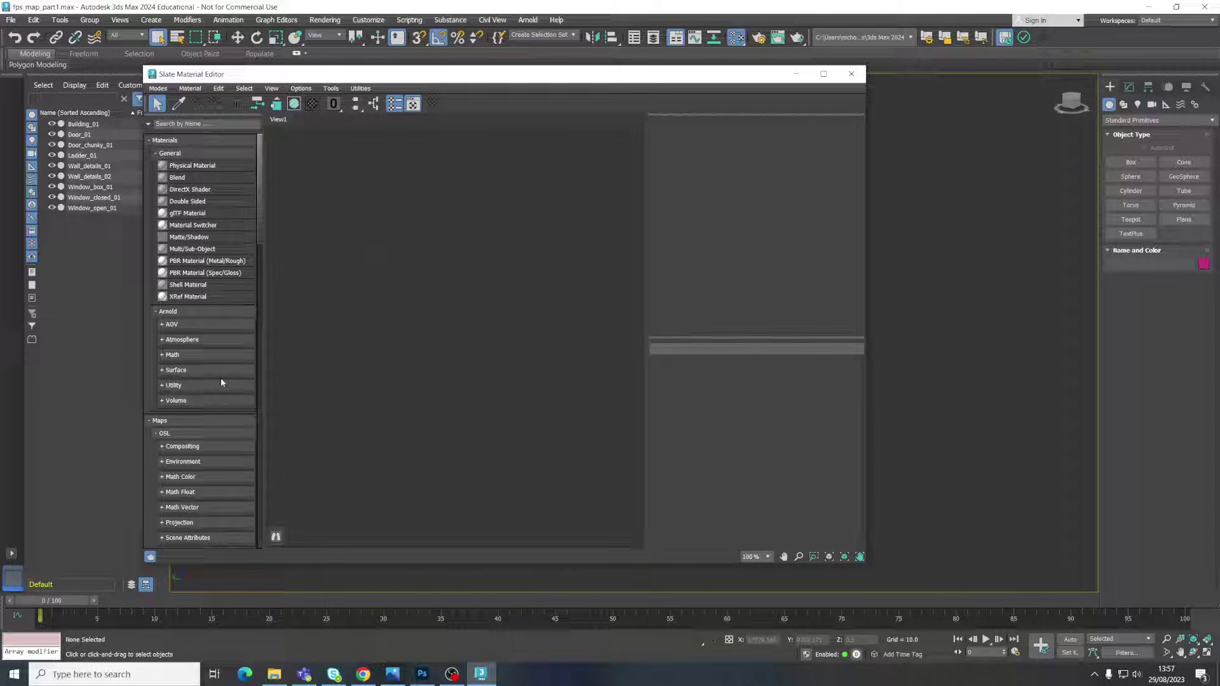
left_click_drag(504, 81, 480, 99)
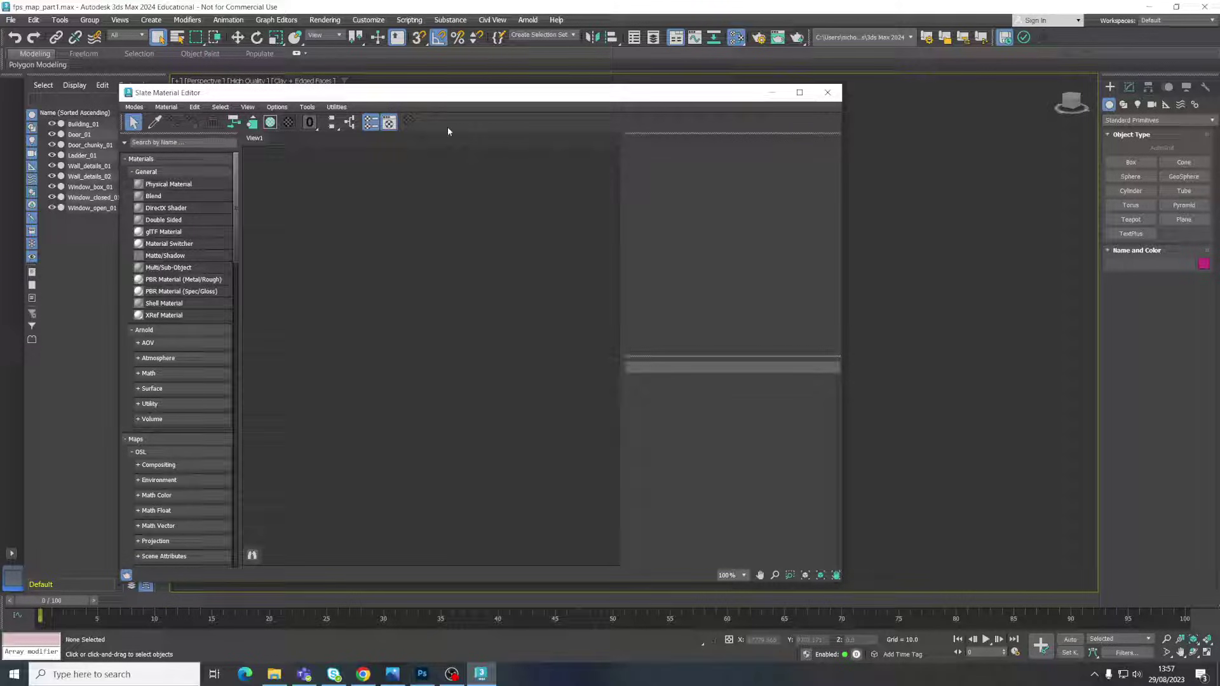
left_click(325, 19)
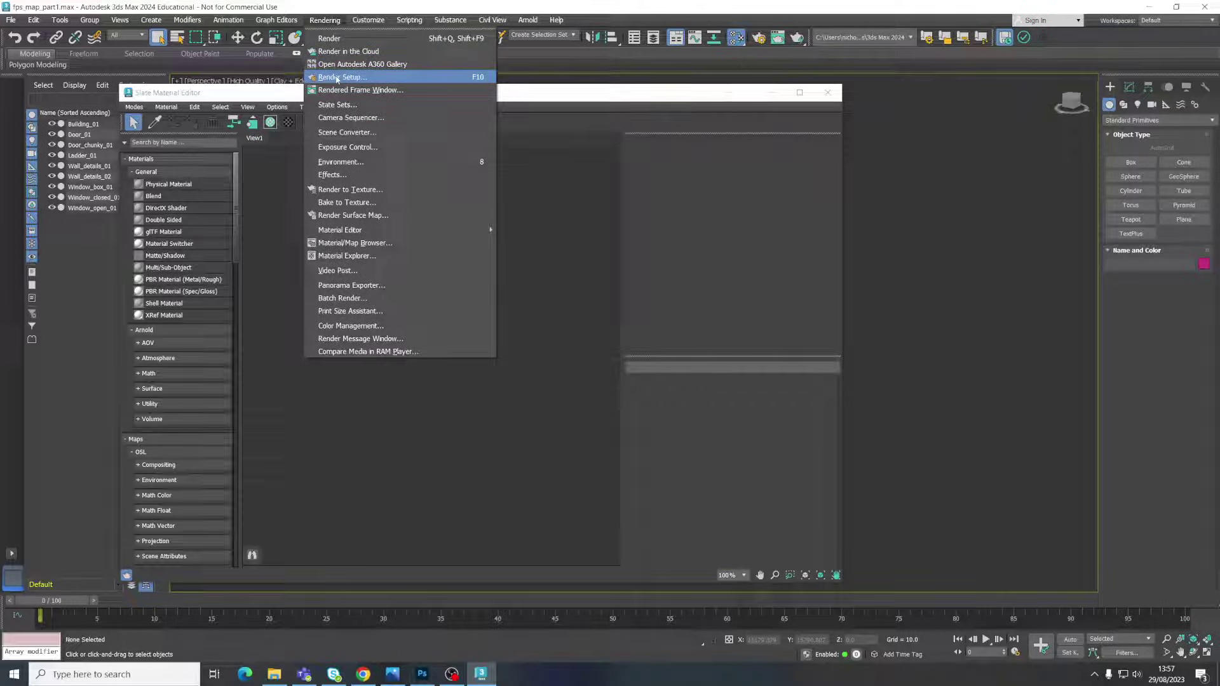
Step: Switch the Render Setup renderer from Arnold to Scanline Renderer
key("Escape")
key("F10")
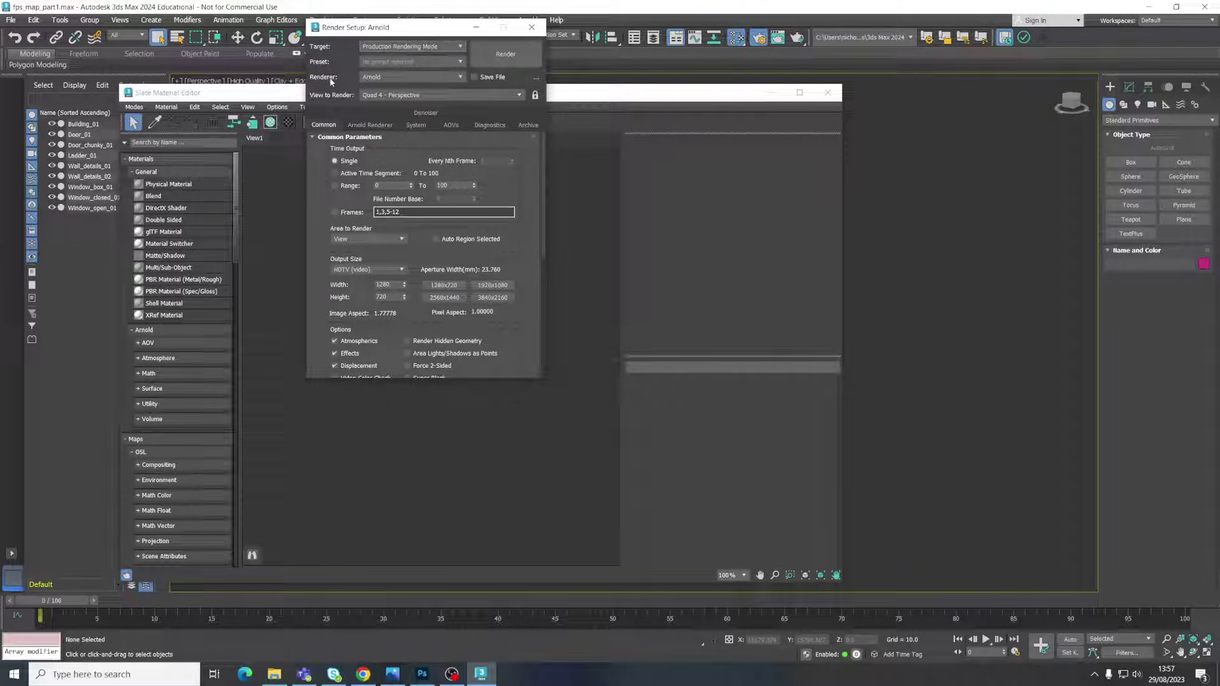
left_click(399, 76)
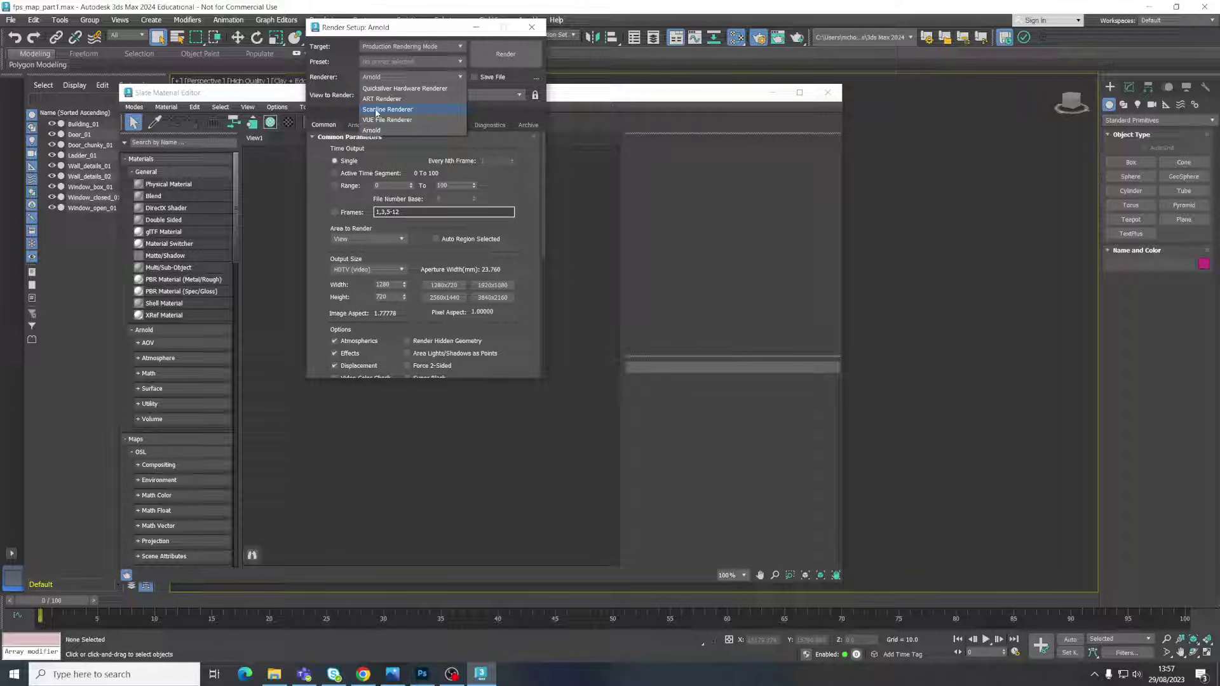
left_click(385, 109)
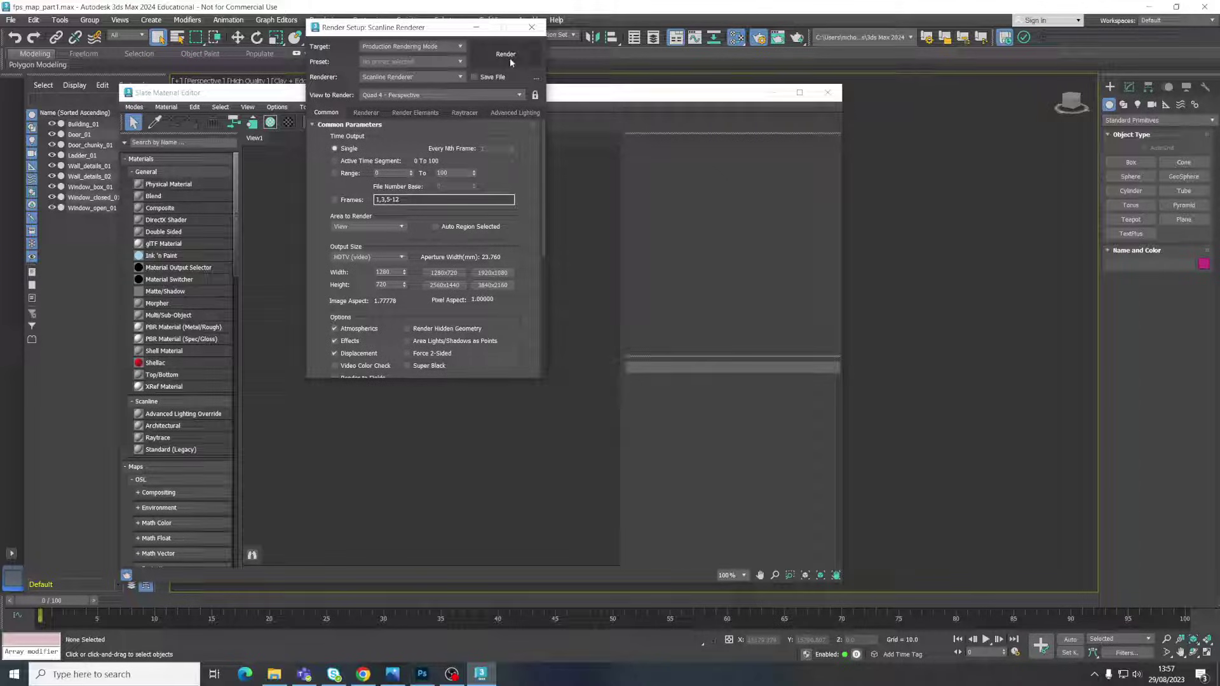
Step: Place a Standard (Legacy) material node, Material #2, in View1 and show its parameters
left_click(531, 27)
left_click_drag(499, 95, 494, 90)
scroll(230, 267, "down", 1)
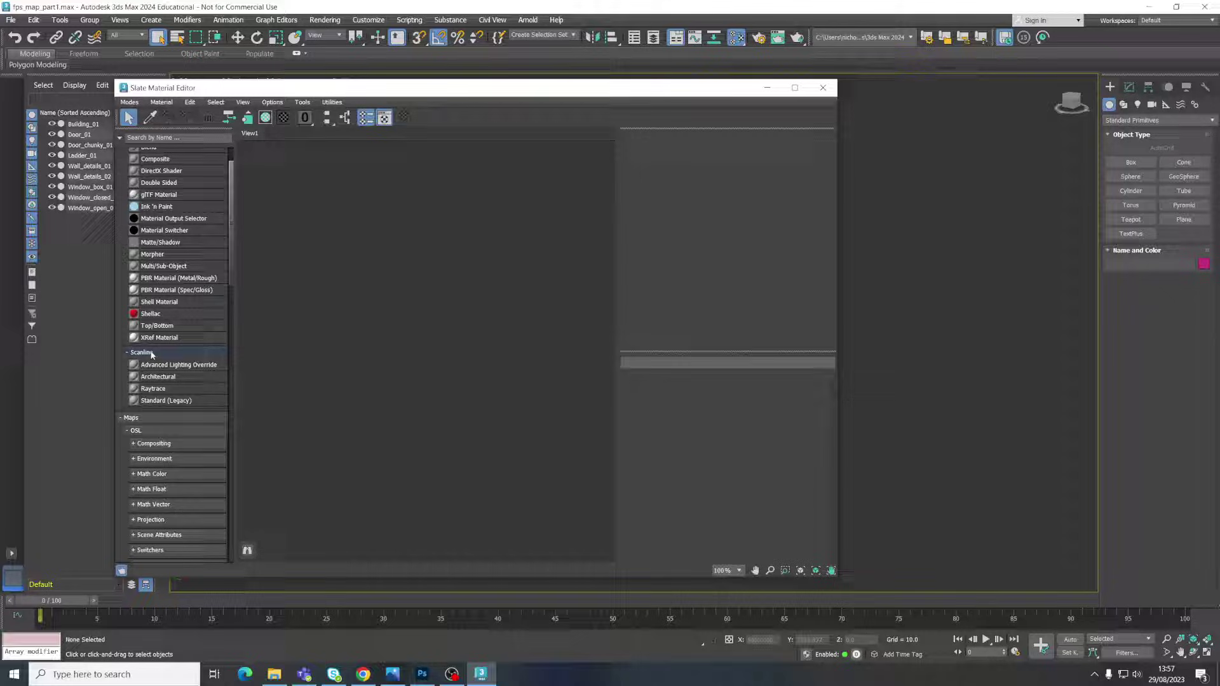
left_click(160, 405)
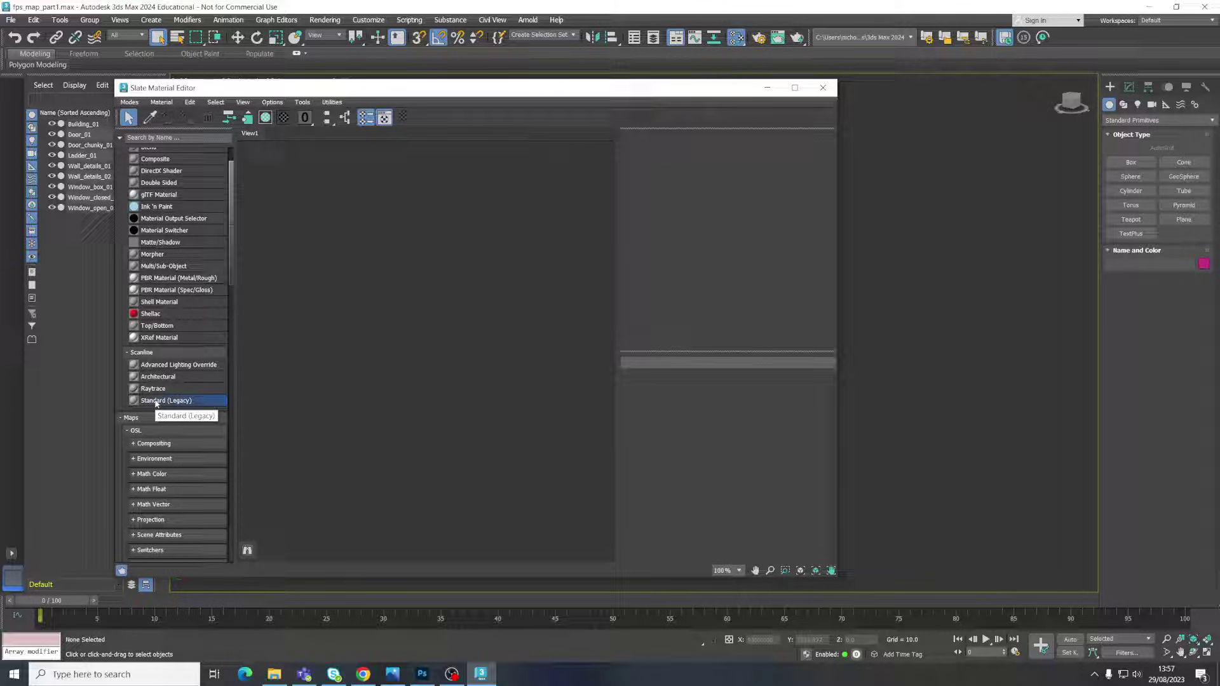
left_click_drag(155, 404, 471, 264)
double_click(471, 264)
Step: Recentre the Material #2 node in the Slate node view
scroll(474, 266, "up", 6)
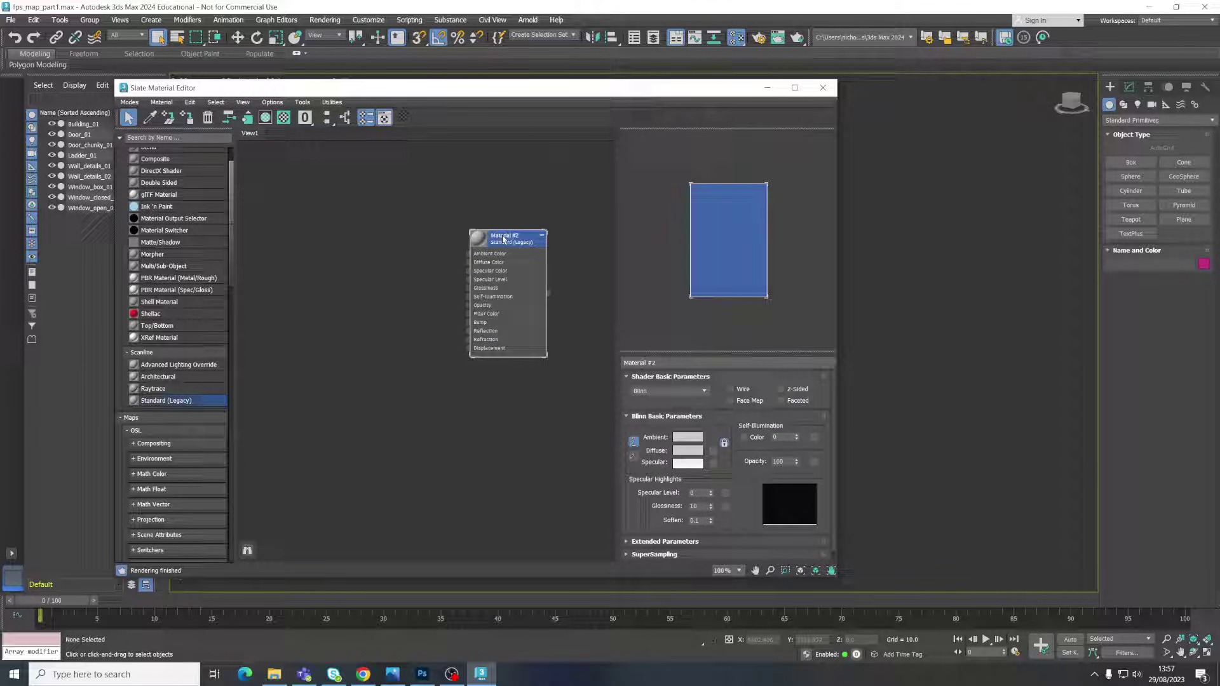
left_click_drag(506, 248, 478, 246)
scroll(477, 246, "down", 2)
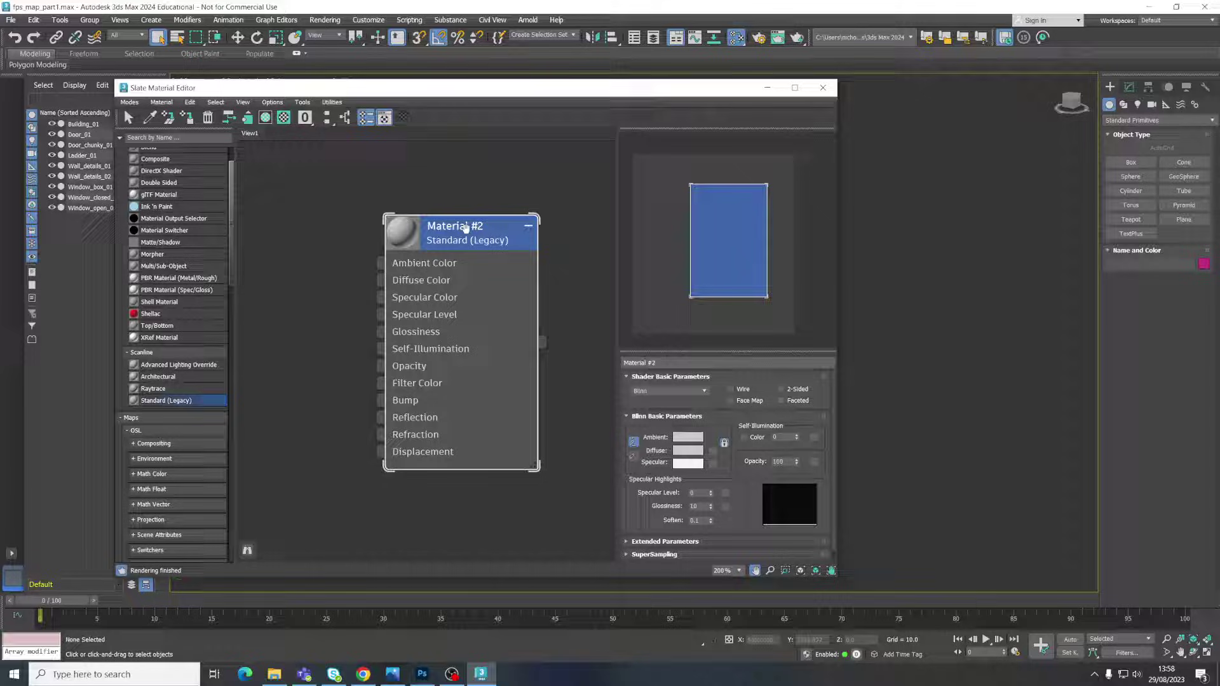
scroll(462, 243, "down", 2)
scroll(461, 243, "up", 2)
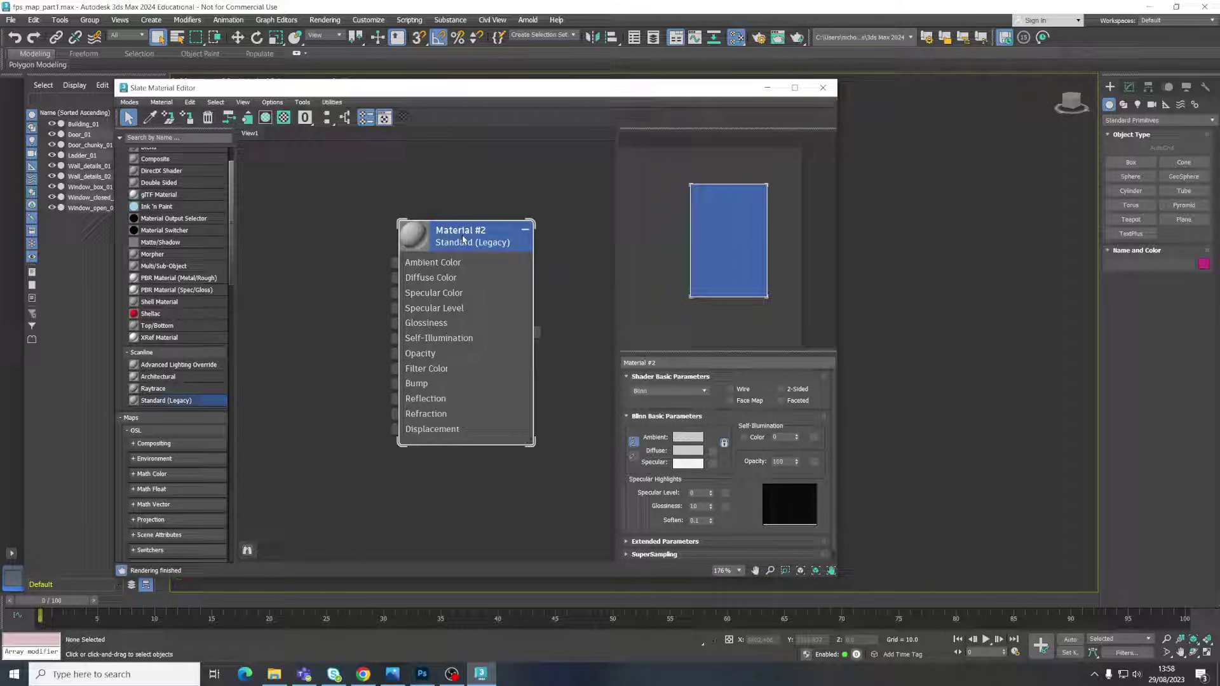
scroll(389, 237, "down", 2)
middle_click_drag(283, 293, 341, 303)
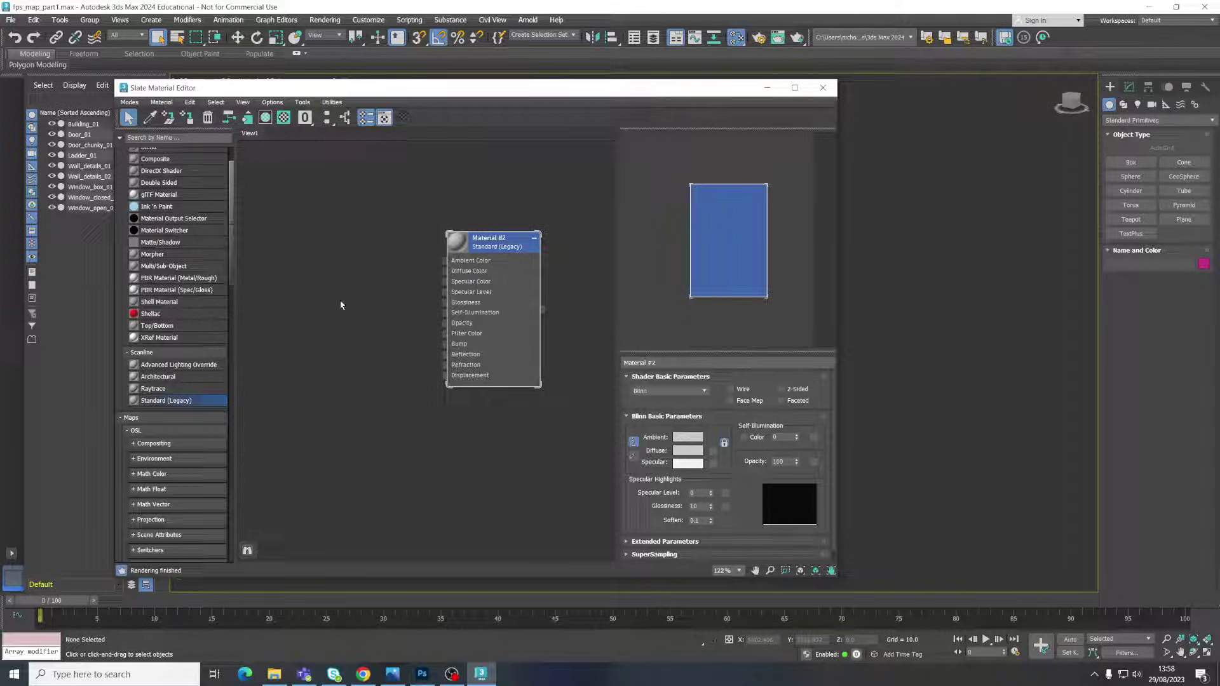
scroll(463, 227, "up", 3)
scroll(462, 227, "up", 1)
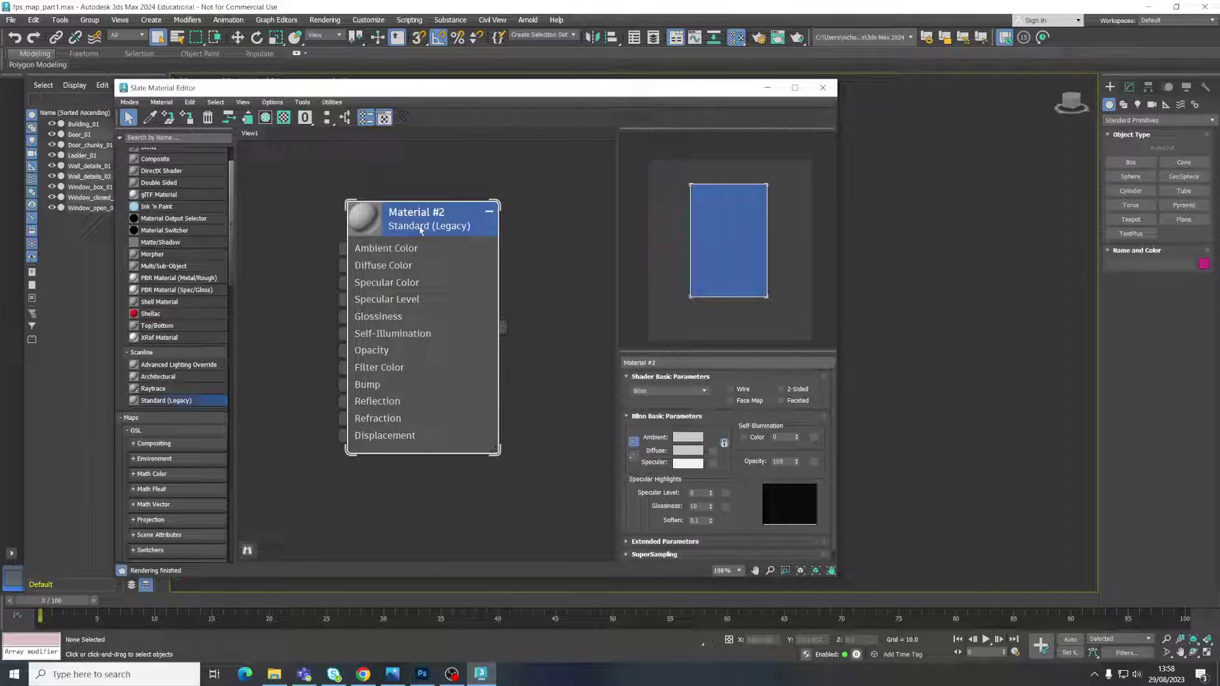
middle_click_drag(391, 235, 410, 235)
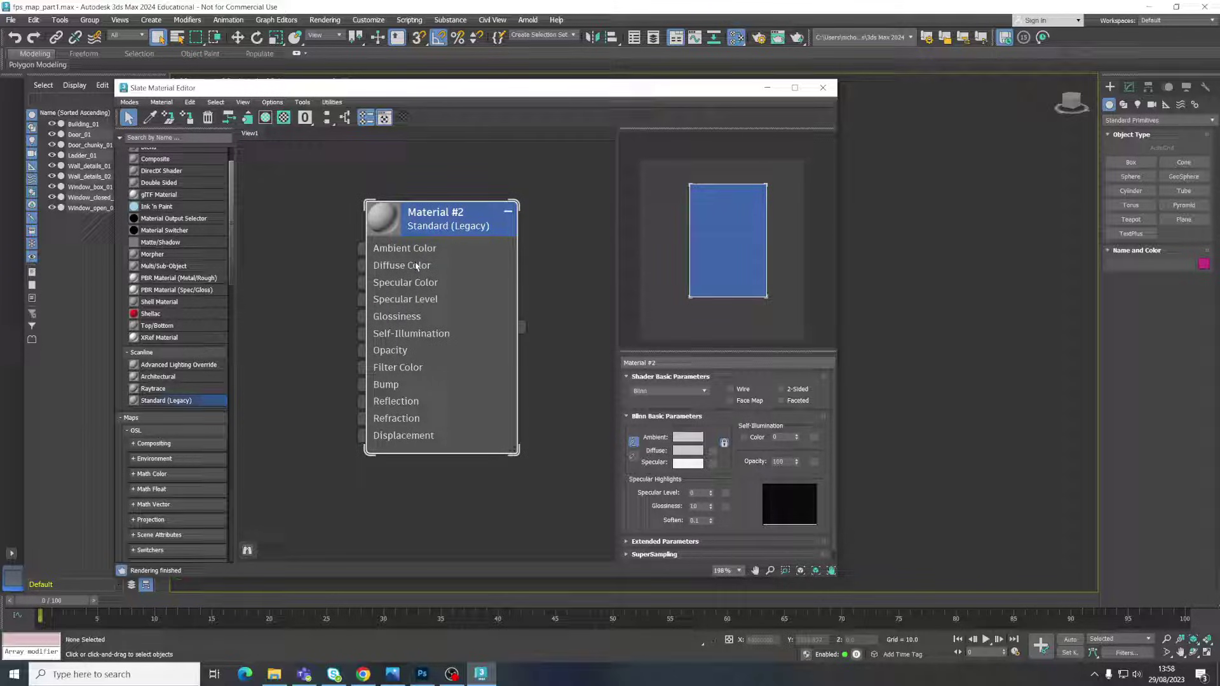
Step: Place the Ground057_2K-JPG folder beside the editor and review Displacement, NormalDX, Roughness and Color maps
left_click(274, 675)
left_click_drag(531, 145, 801, 129)
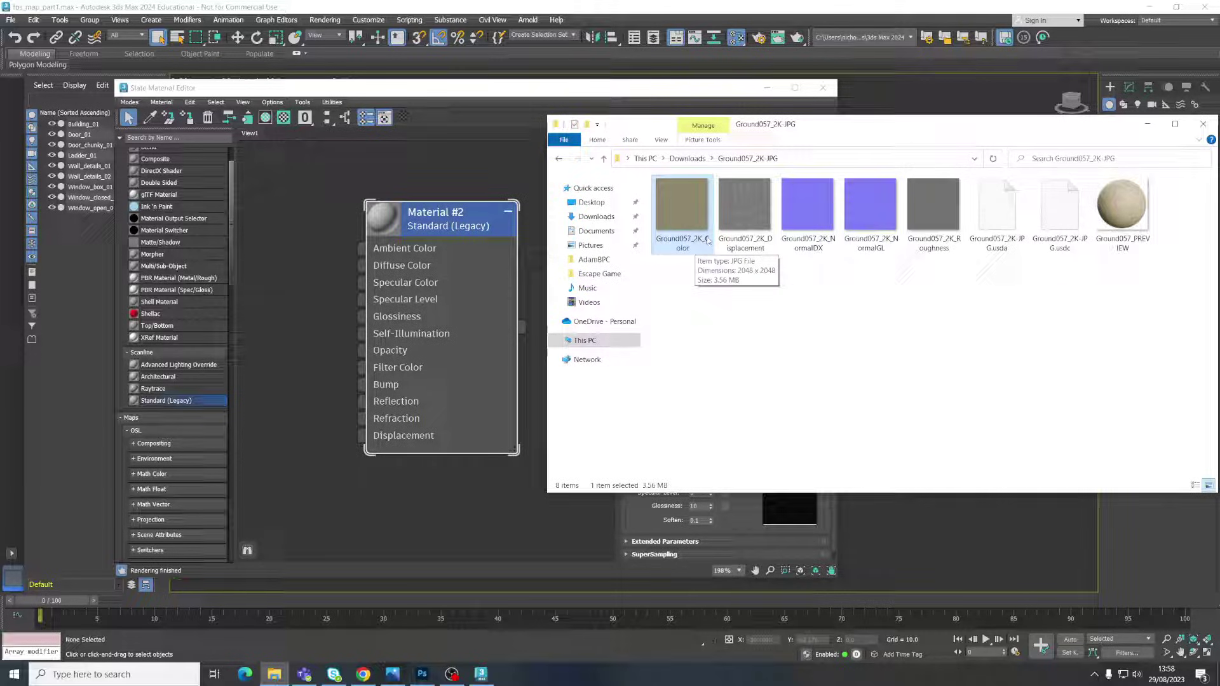
left_click(756, 249)
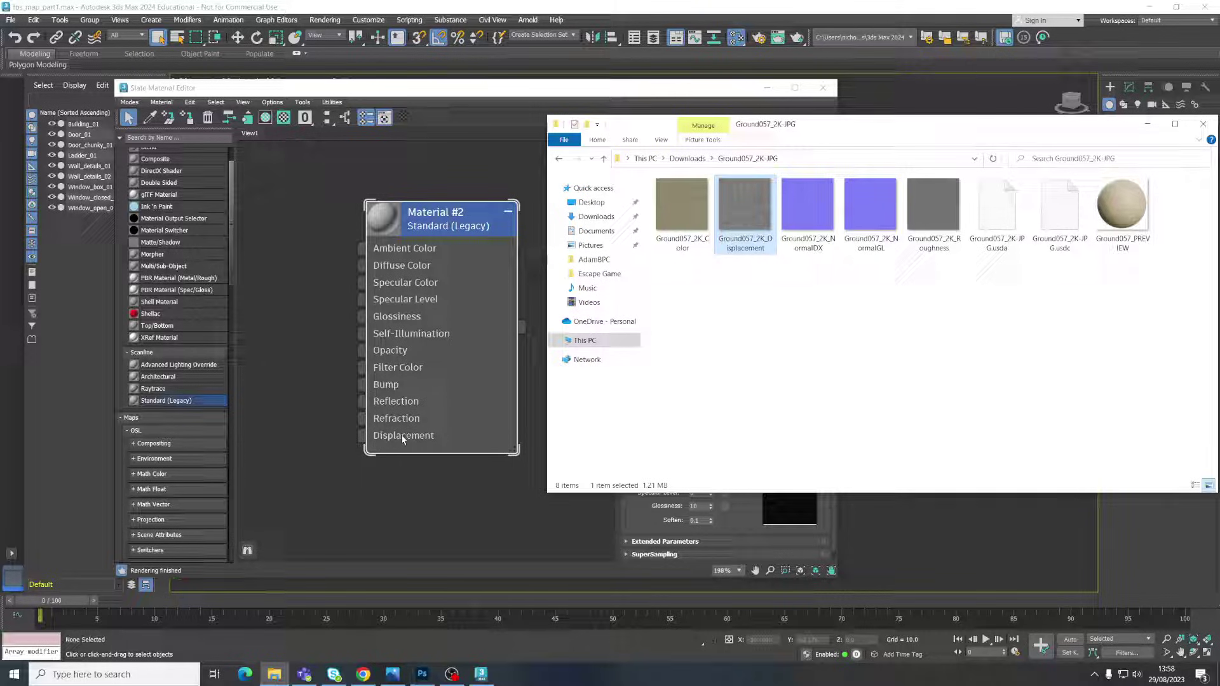
left_click(820, 251)
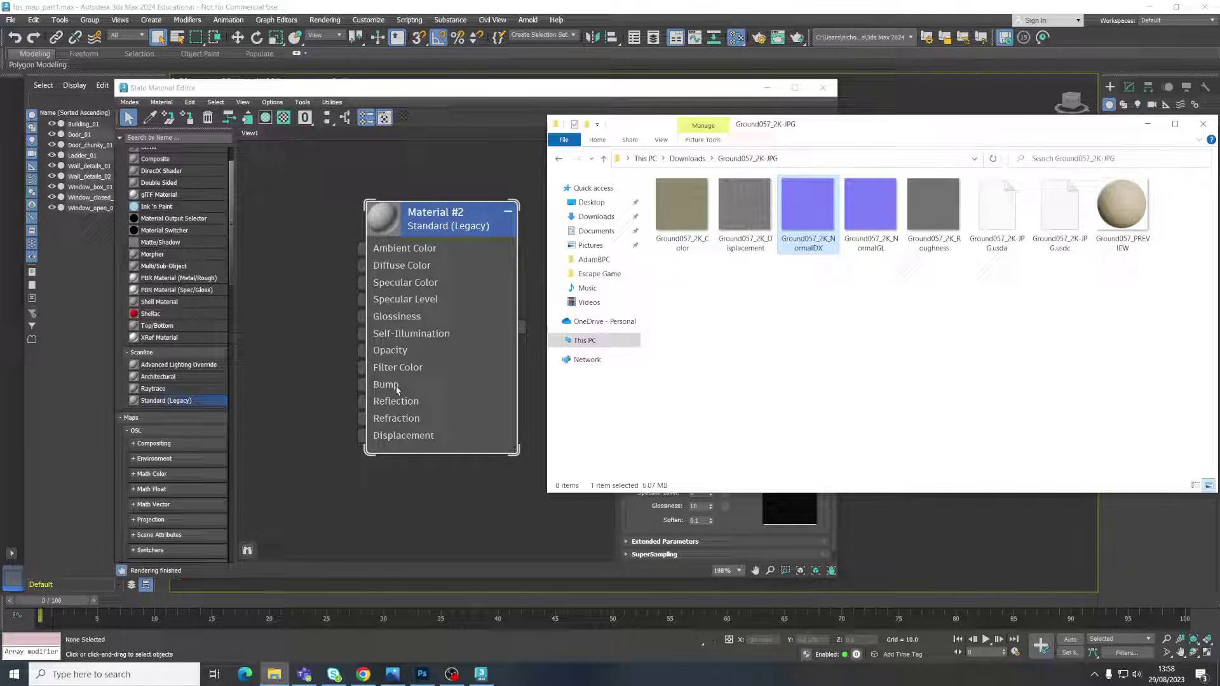
left_click(943, 248)
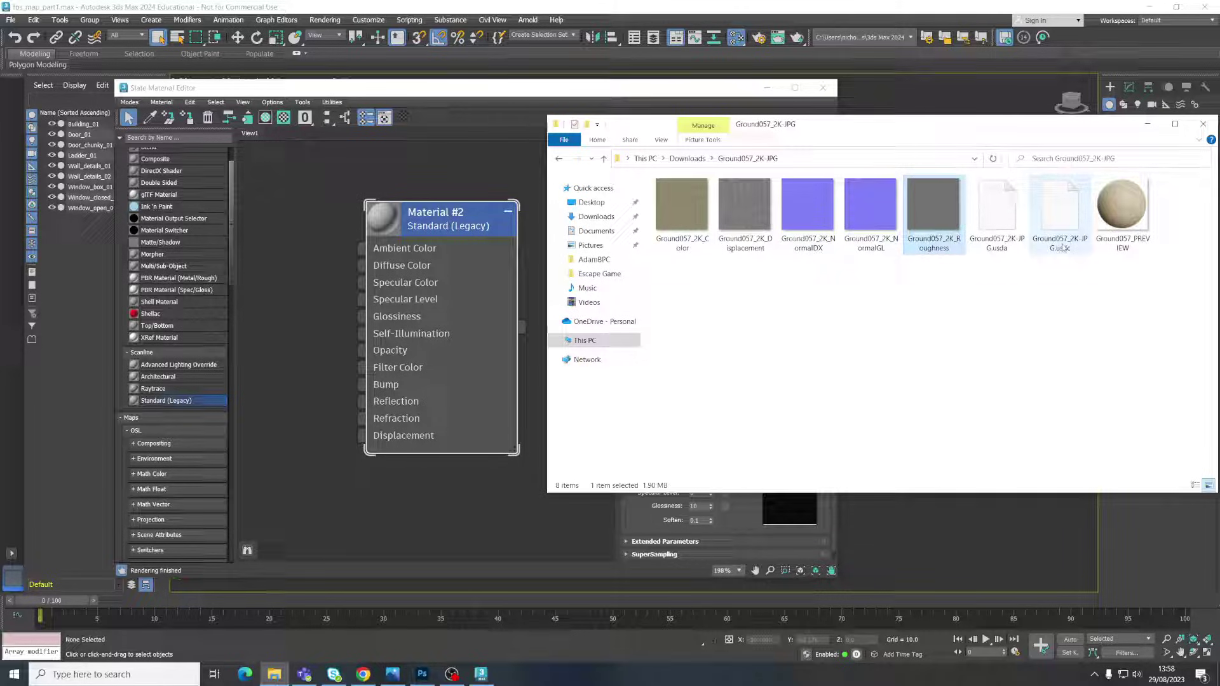
left_click(681, 227)
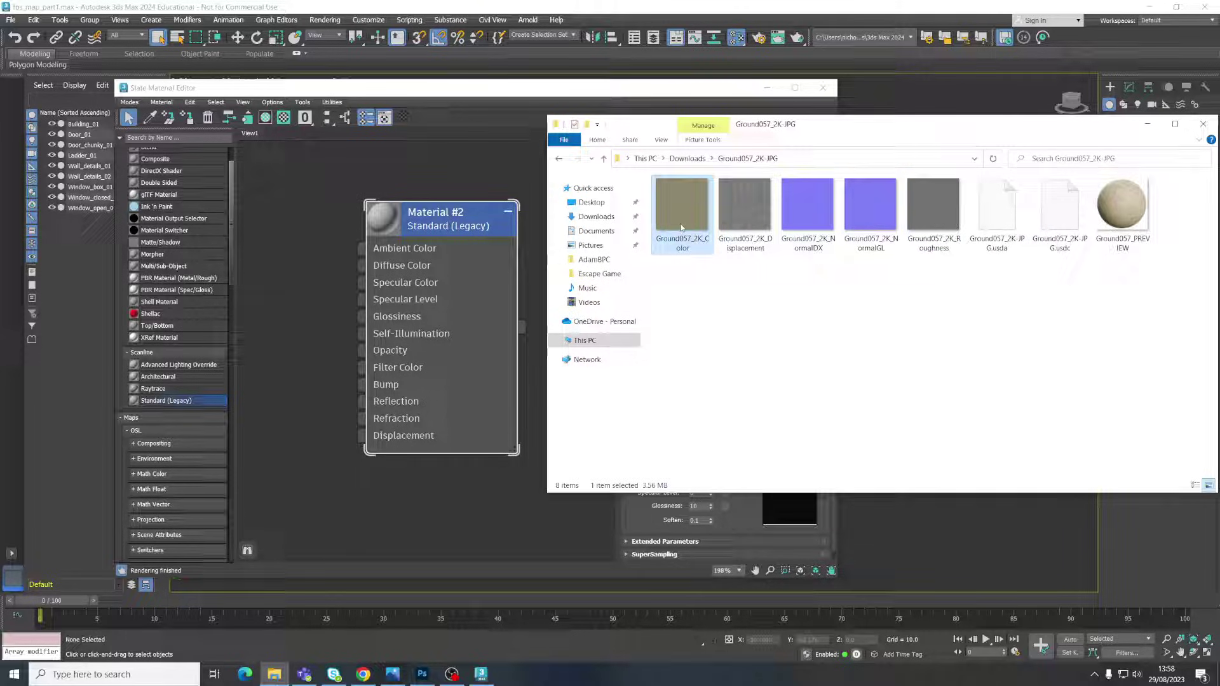
Step: Drag Ground057_2K_Color.jpg in as Bitmap Map #0 for Material #2's Diffuse Color
left_click_drag(681, 219, 273, 245)
scroll(343, 300, "down", 2)
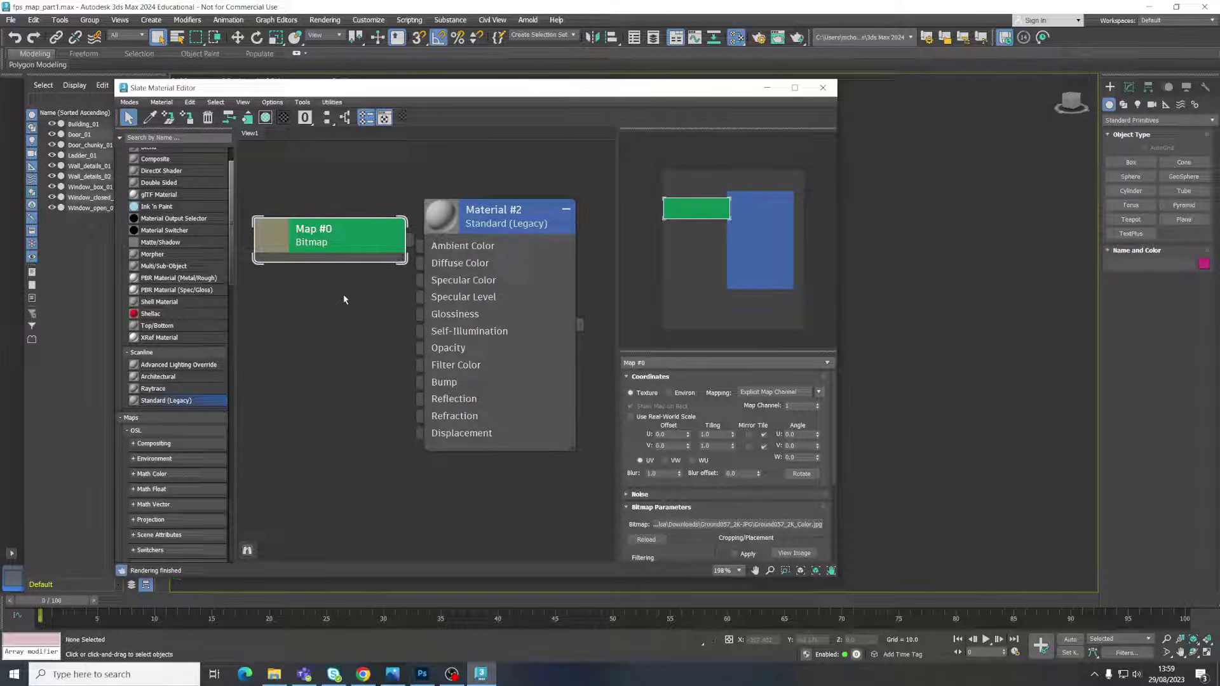
scroll(335, 307, "down", 1)
middle_click_drag(335, 307, 395, 309)
left_click_drag(416, 254, 461, 284)
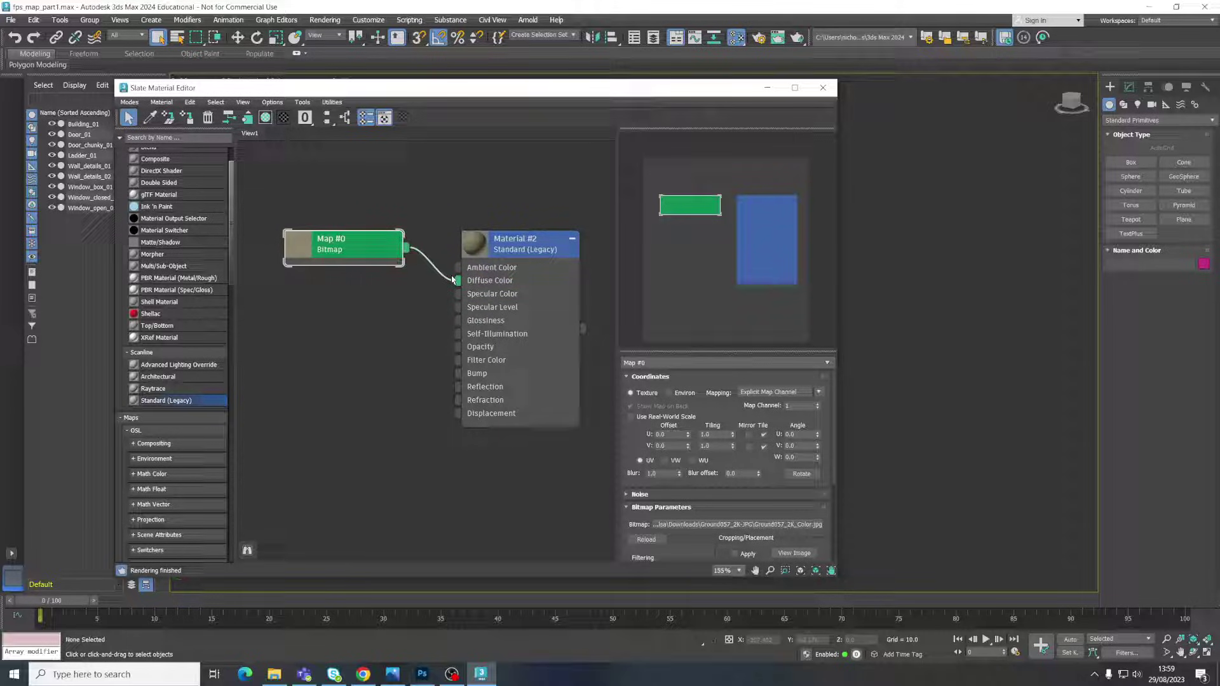
left_click_drag(389, 253, 374, 283)
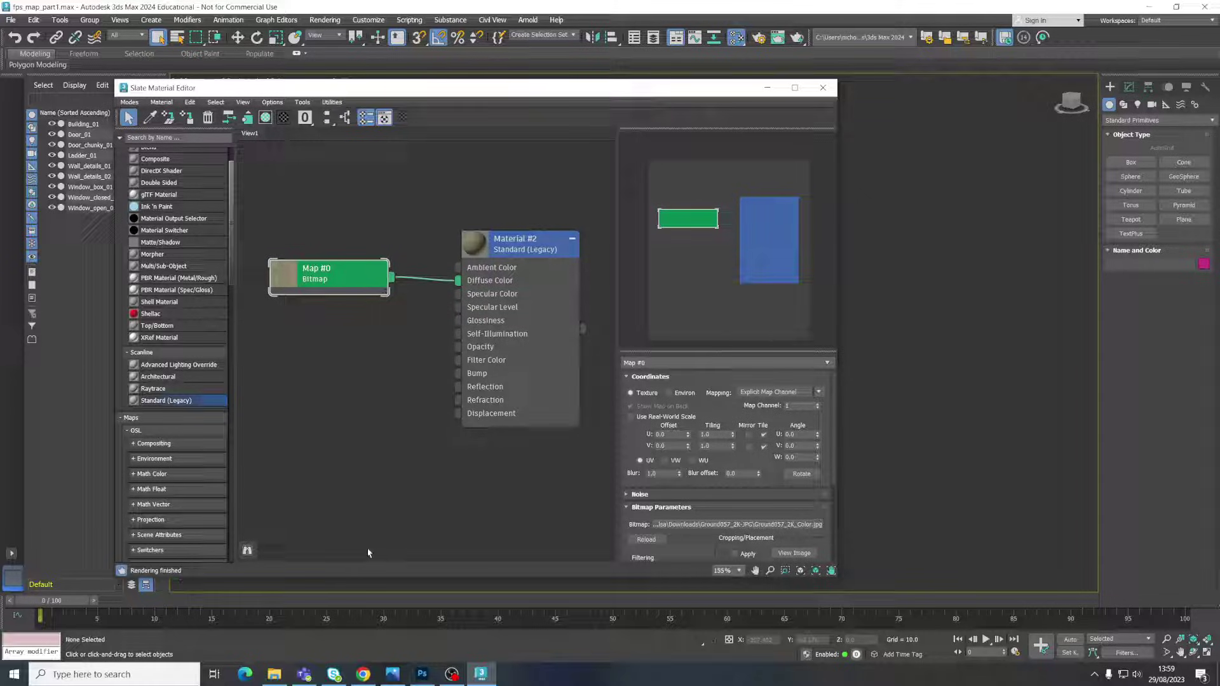
left_click(274, 673)
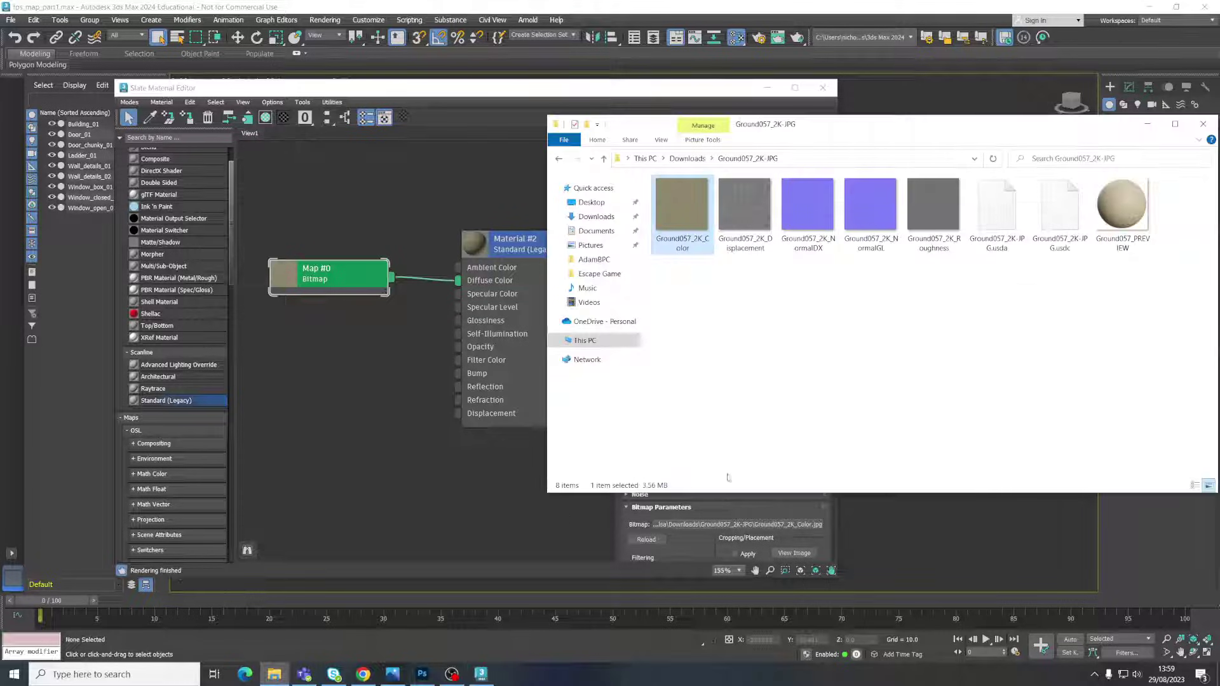
Step: Add Ground057_2K_NormalGL.jpg as Bitmap Map #1 feeding Material #2's Bump, and arrange the nodes
left_click(748, 247)
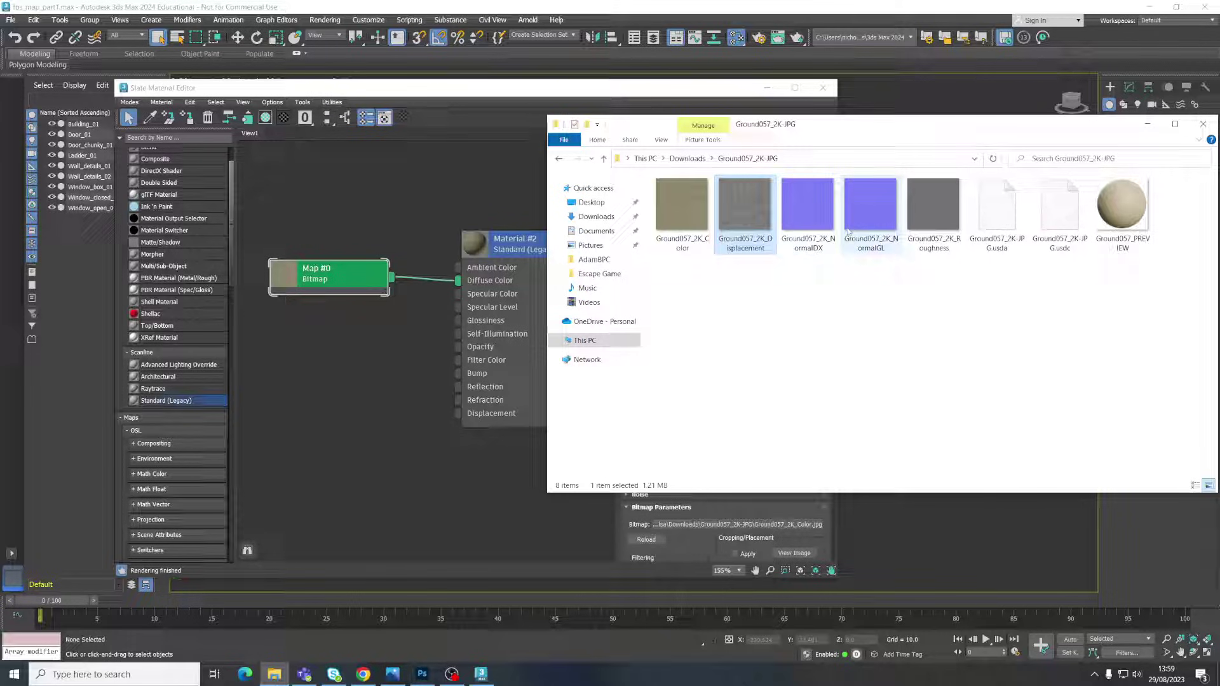
left_click_drag(868, 215, 457, 376)
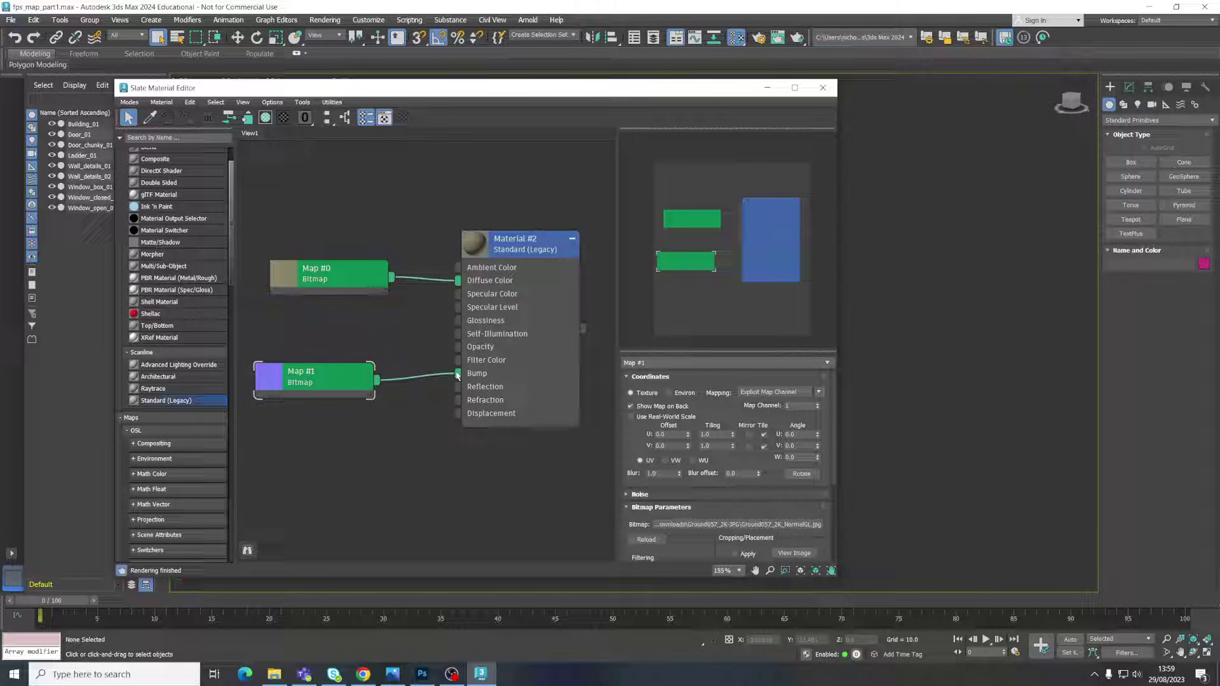
left_click_drag(343, 381, 373, 381)
left_click_drag(346, 280, 362, 279)
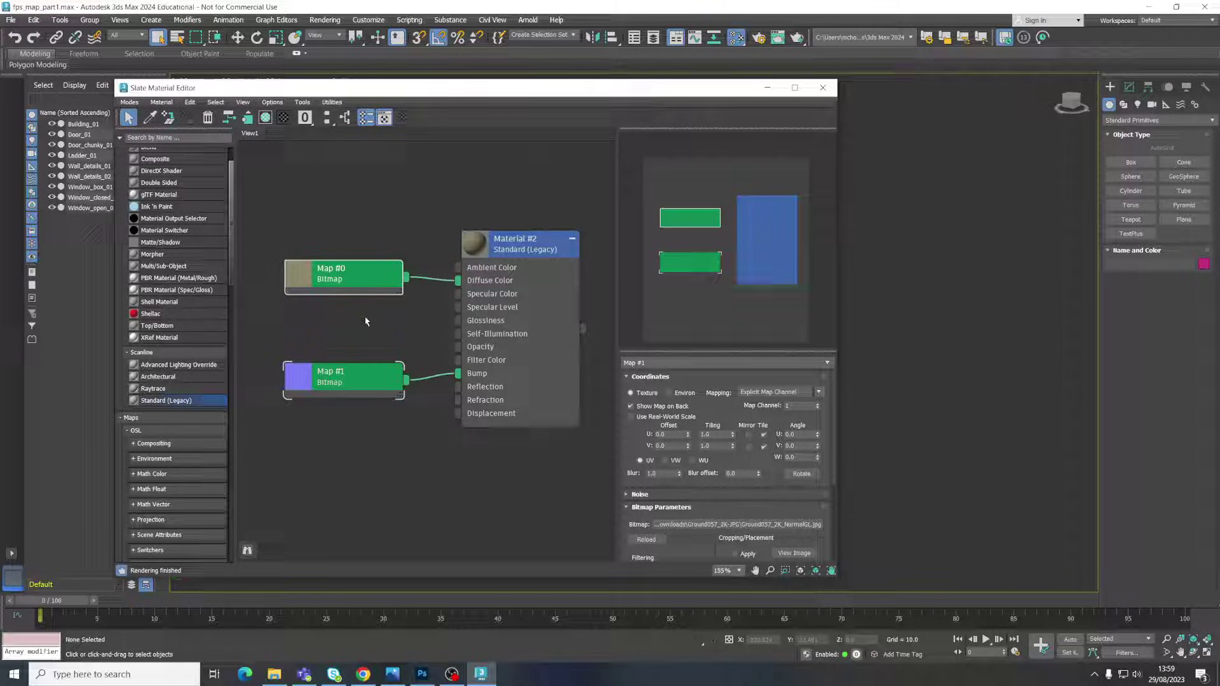
mouse_move(489, 217)
middle_mouse_down()
mouse_move(501, 218)
mouse_move(476, 231)
middle_mouse_up()
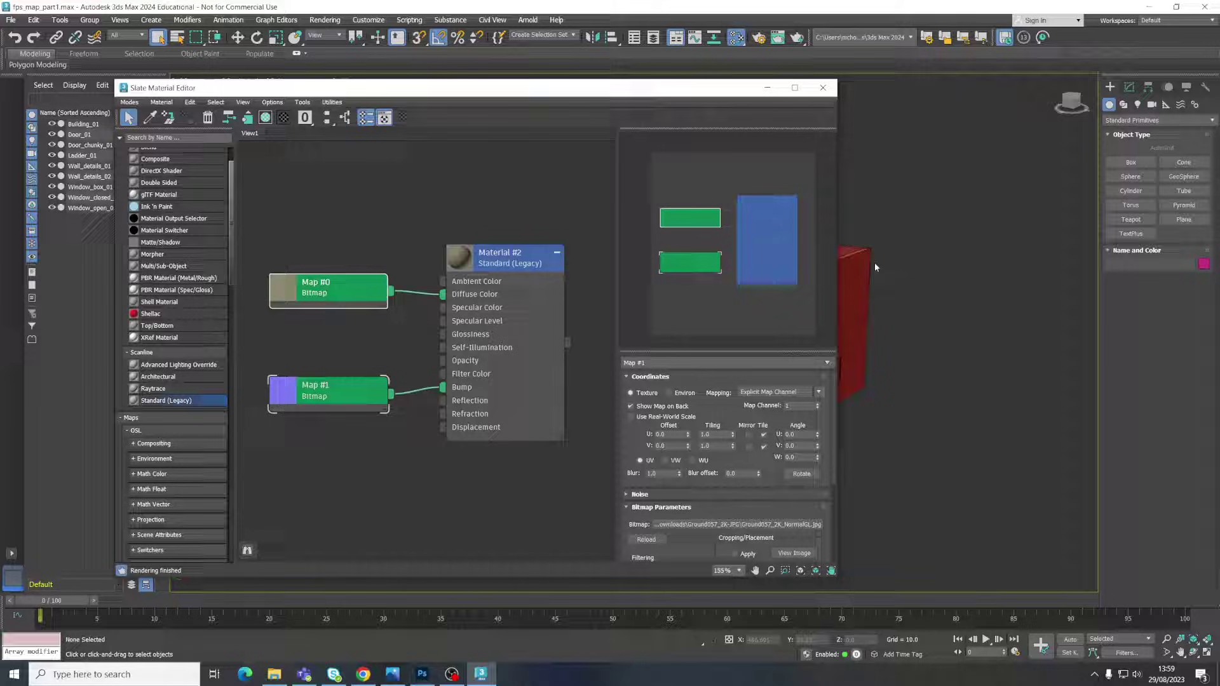
Step: Move the material editor aside to uncover the house in the viewport
left_click_drag(696, 93, 443, 110)
scroll(853, 304, "up", 5)
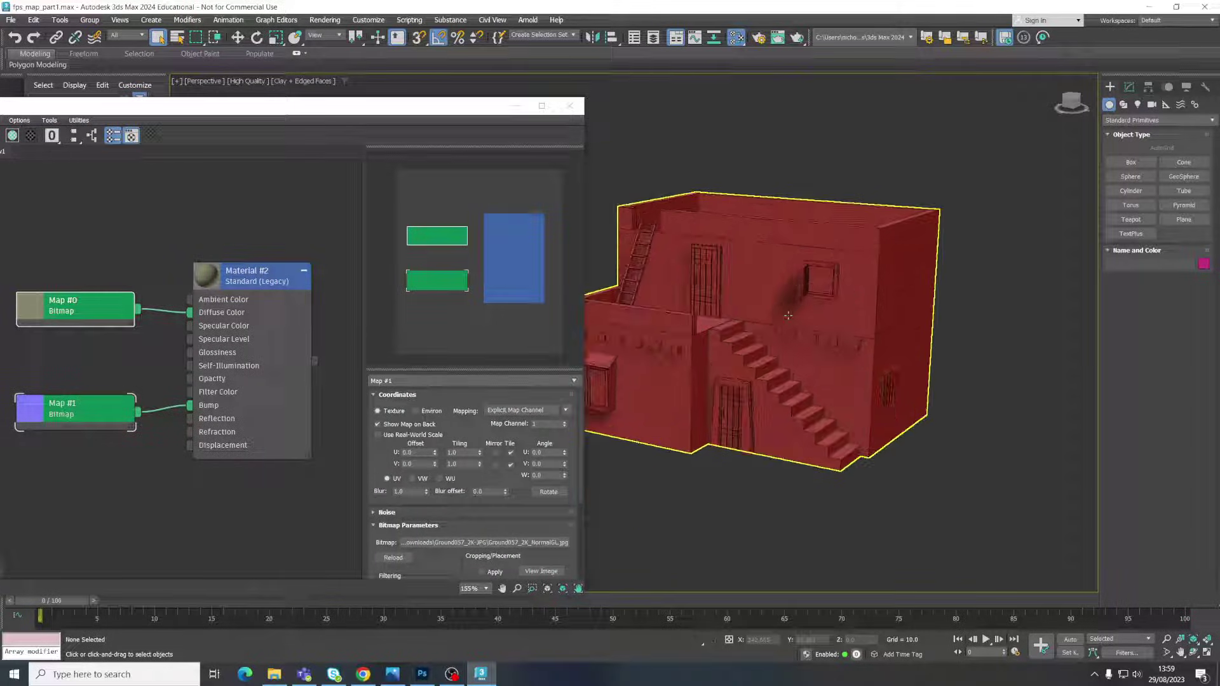
scroll(854, 304, "down", 5)
left_click_drag(320, 106, 366, 222)
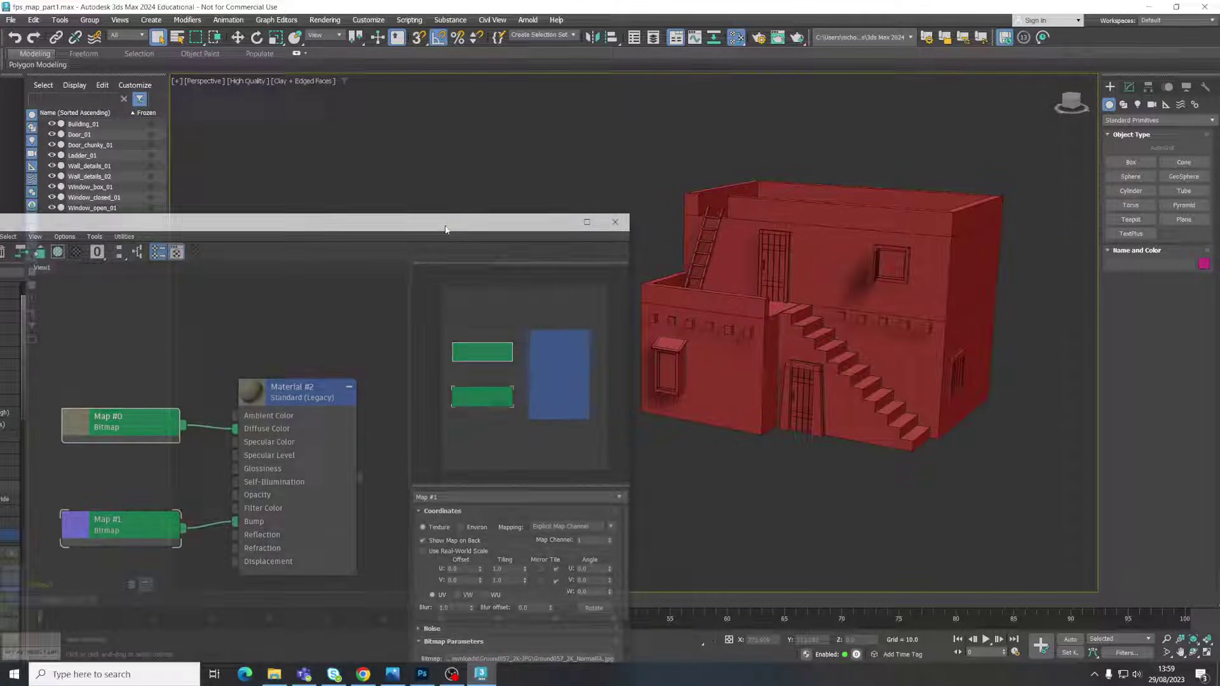
left_click(811, 188)
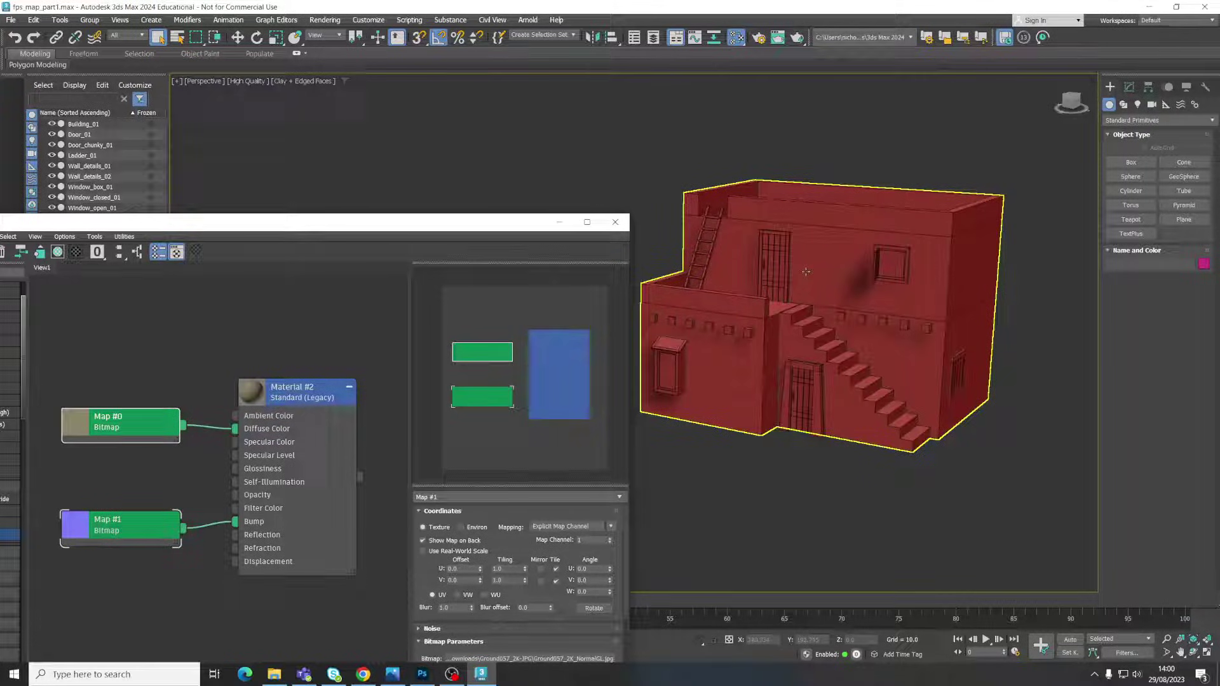
left_click(508, 159)
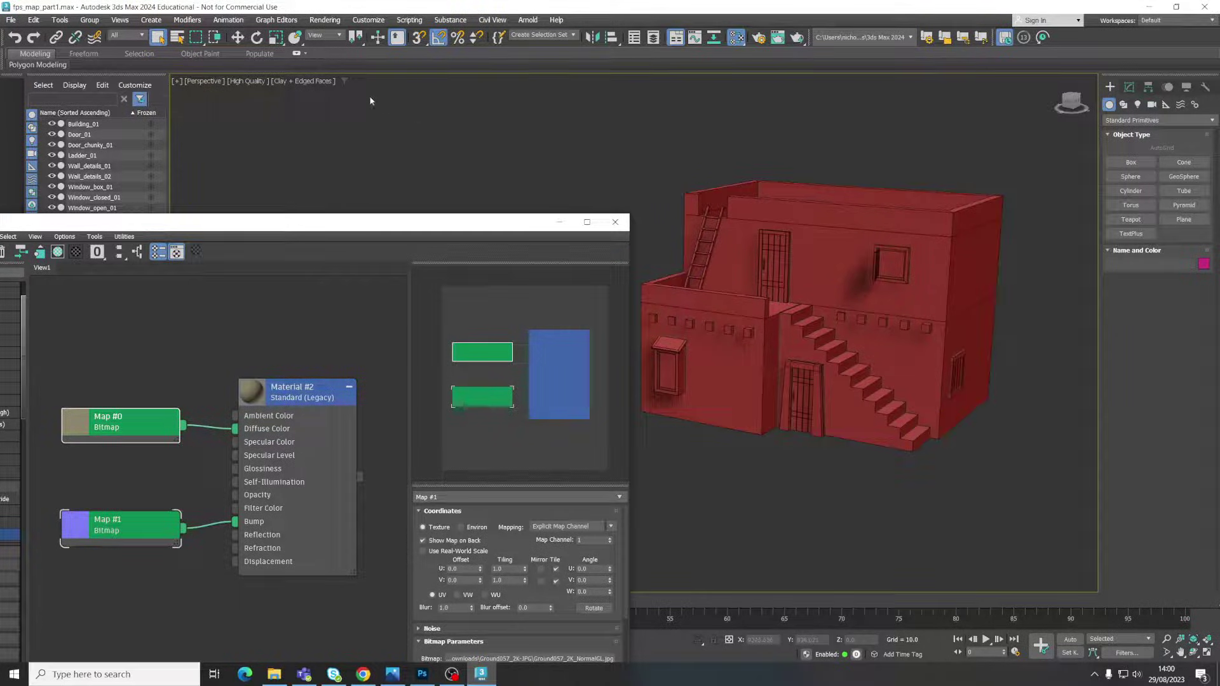
Step: Switch the perspective viewport from Clay to Default Shading at Standard display quality
left_click(277, 81)
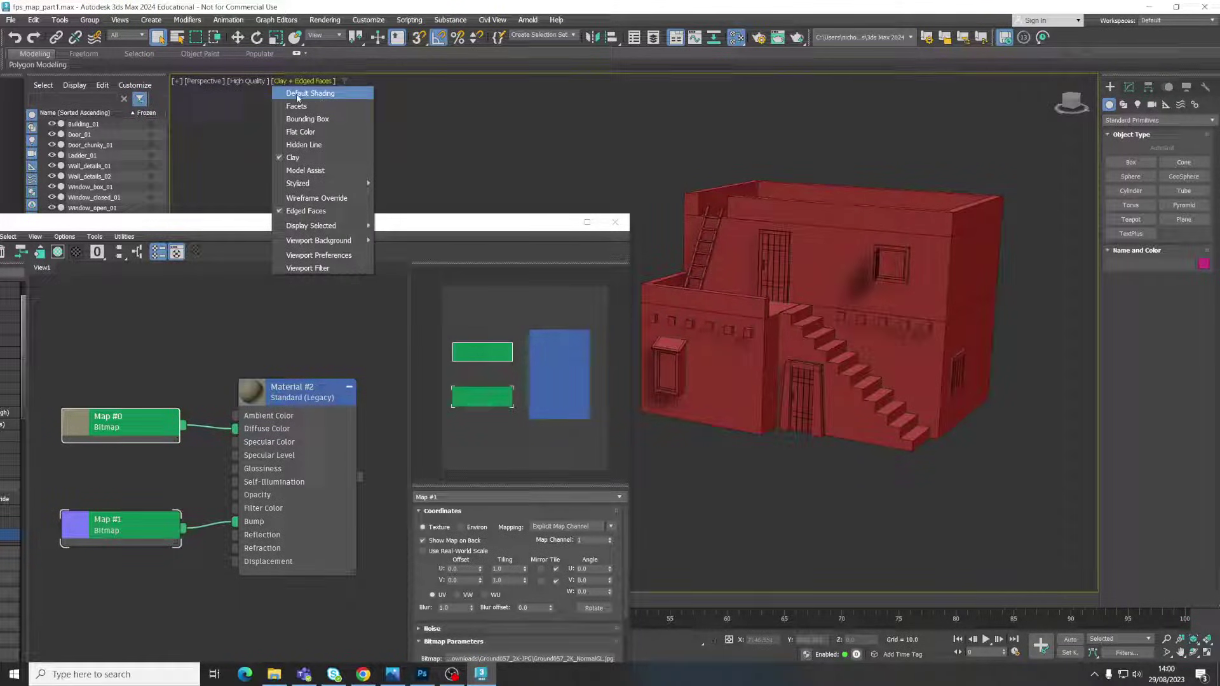
left_click(297, 95)
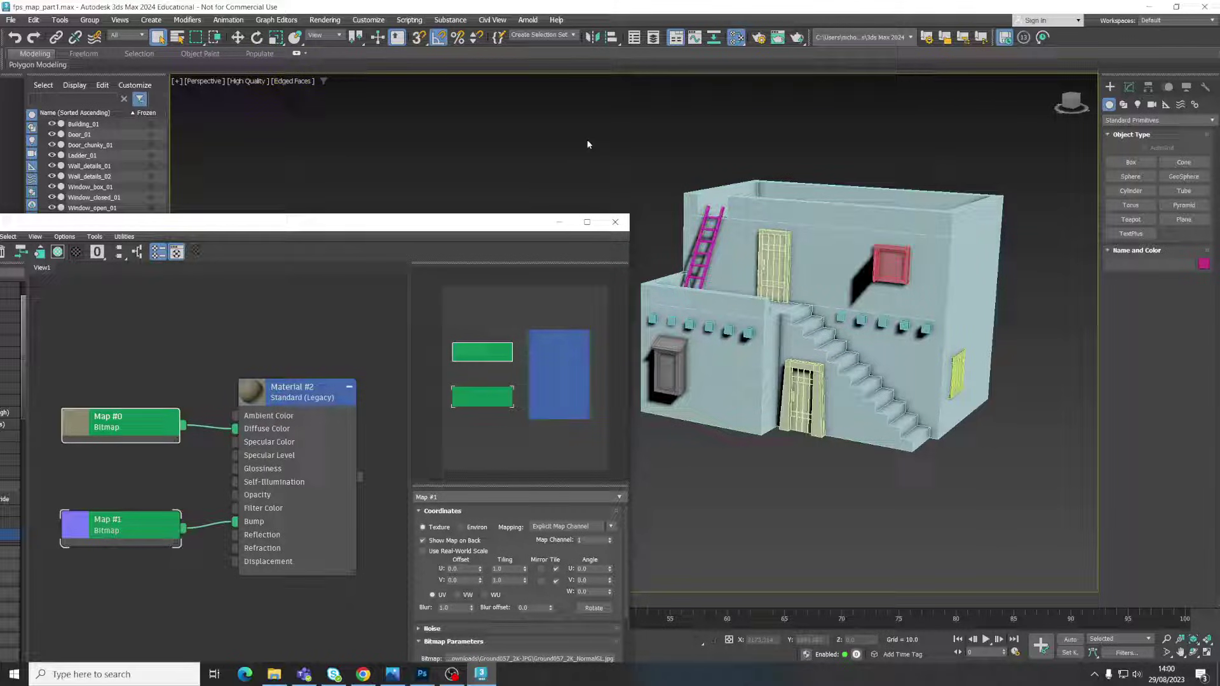
left_click(293, 81)
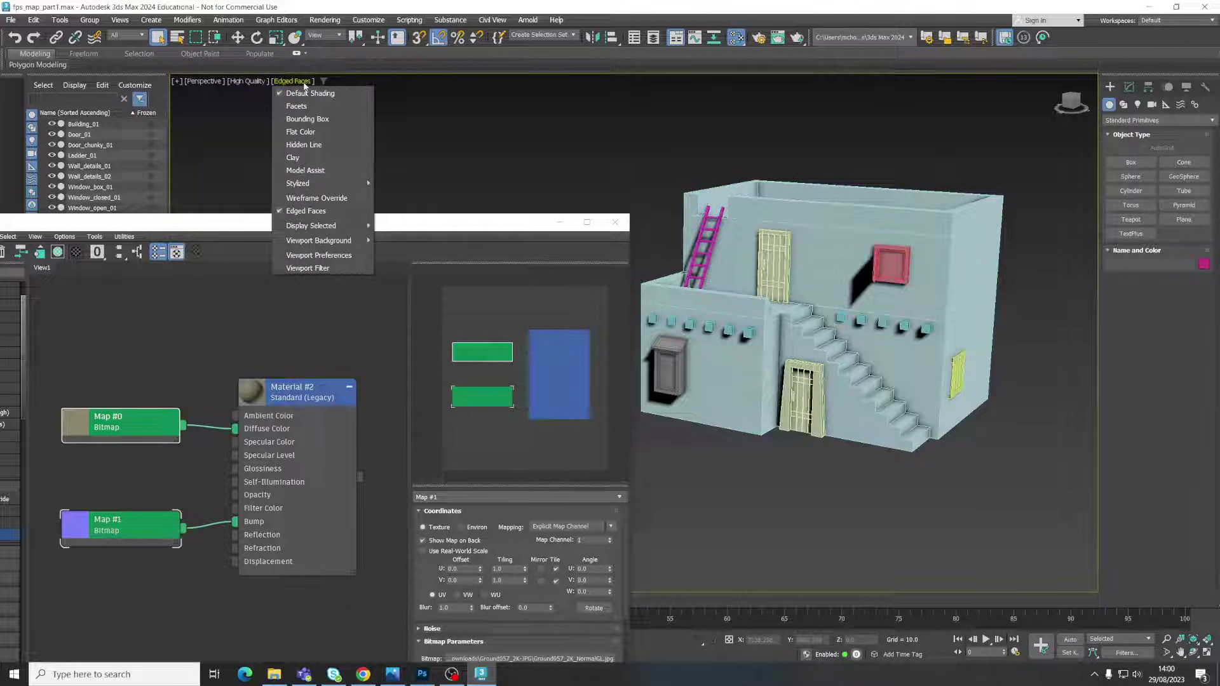
left_click(241, 83)
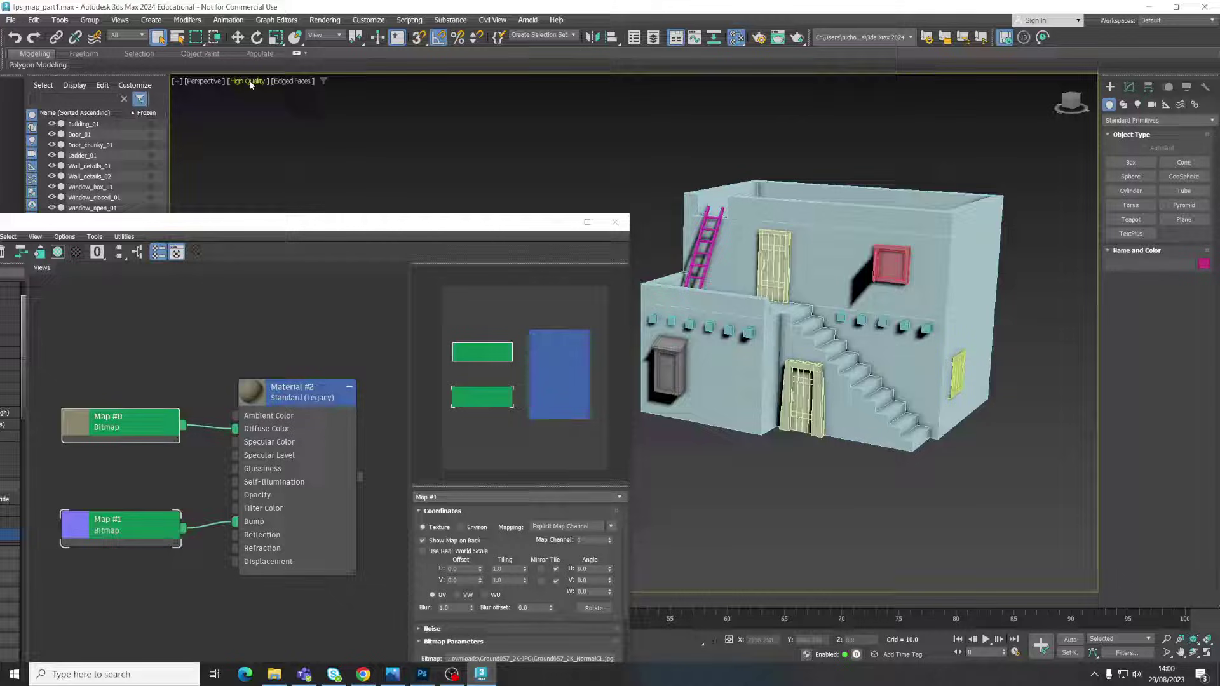
left_click(242, 82)
left_click(269, 121)
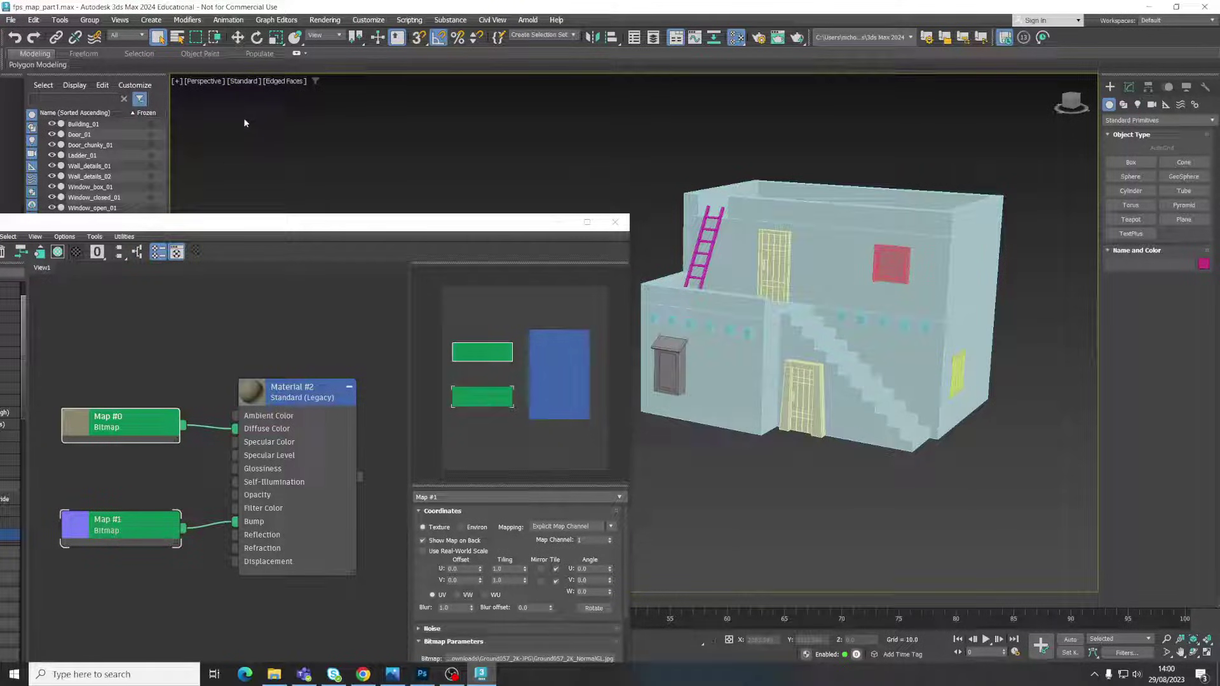
left_click(879, 289)
middle_click_drag(879, 289, 897, 295)
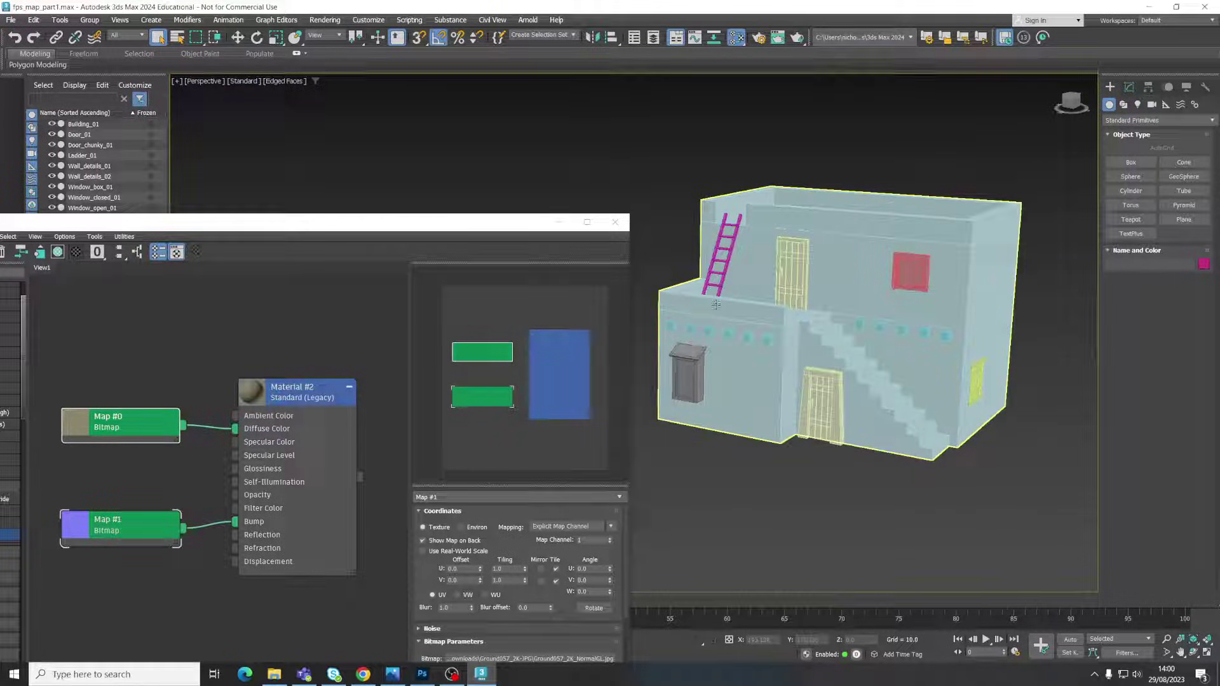
Step: Assign the Material #2 node to Building_01, turning its walls sandy tan
left_click(861, 243)
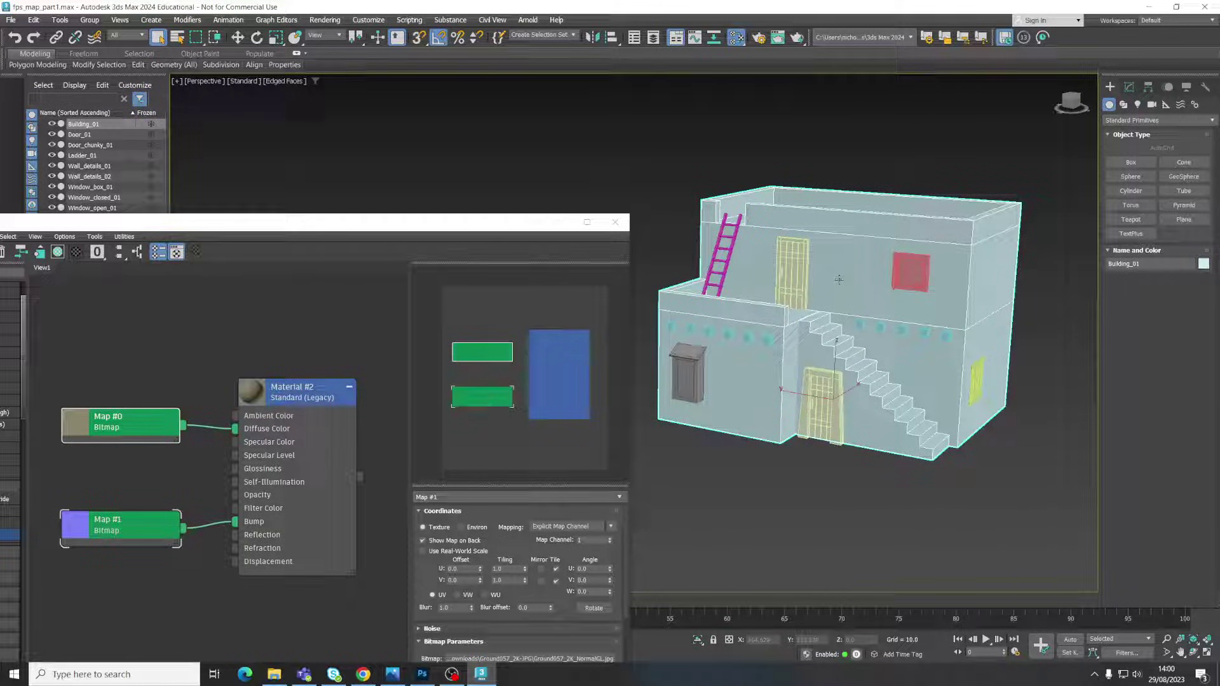
left_click(306, 391)
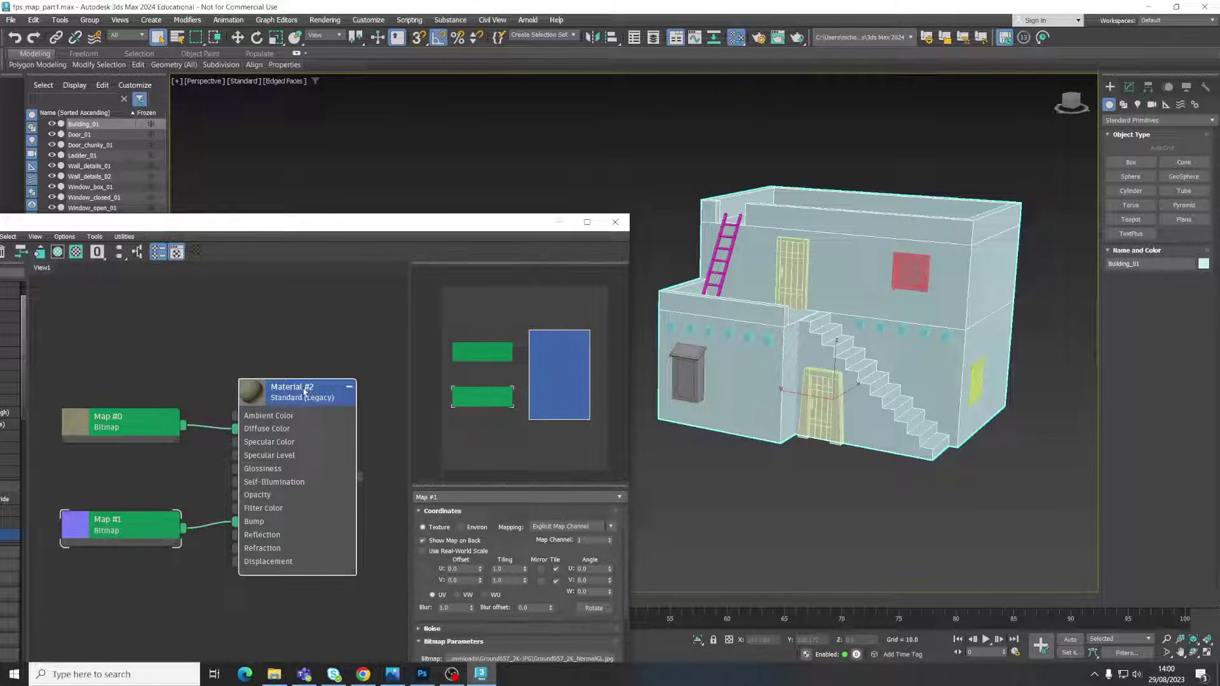
left_click_drag(262, 228, 443, 227)
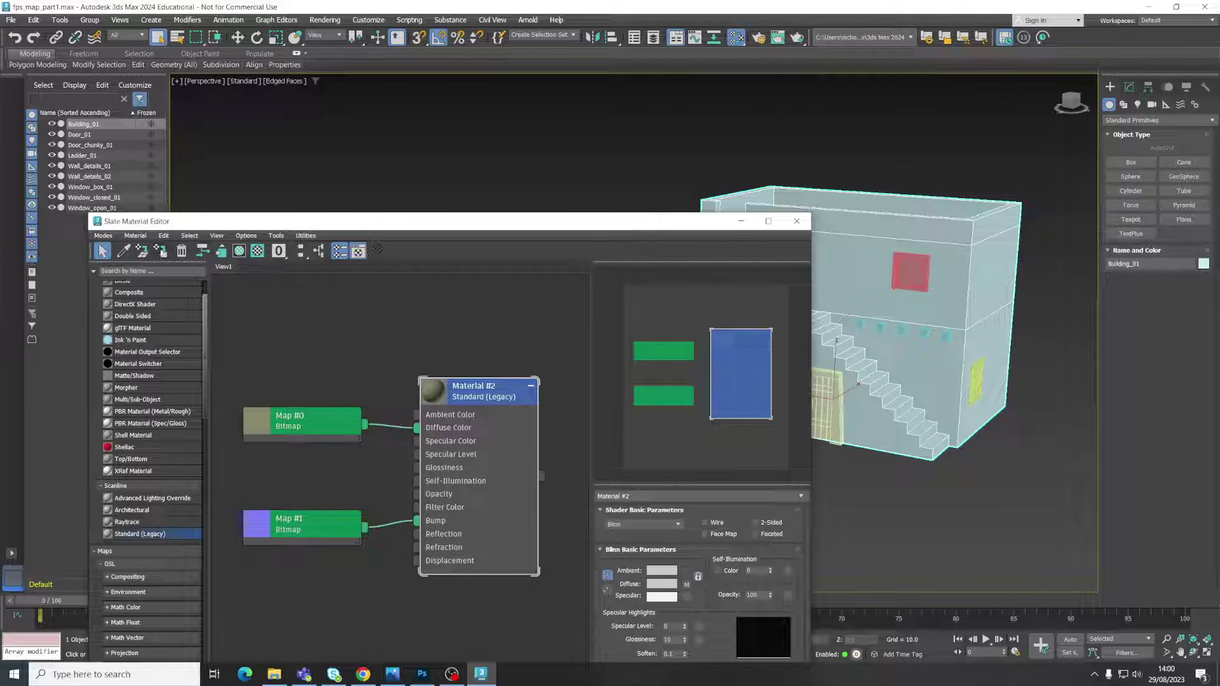
left_click(160, 252)
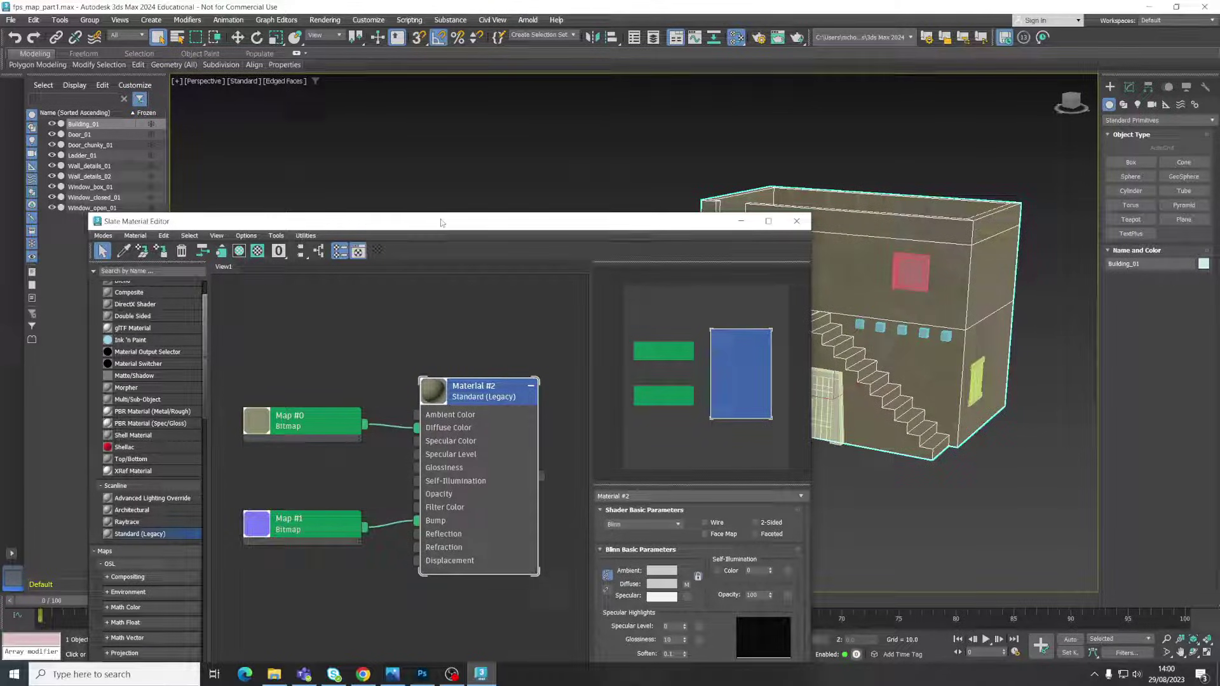
left_click_drag(441, 223, 323, 210)
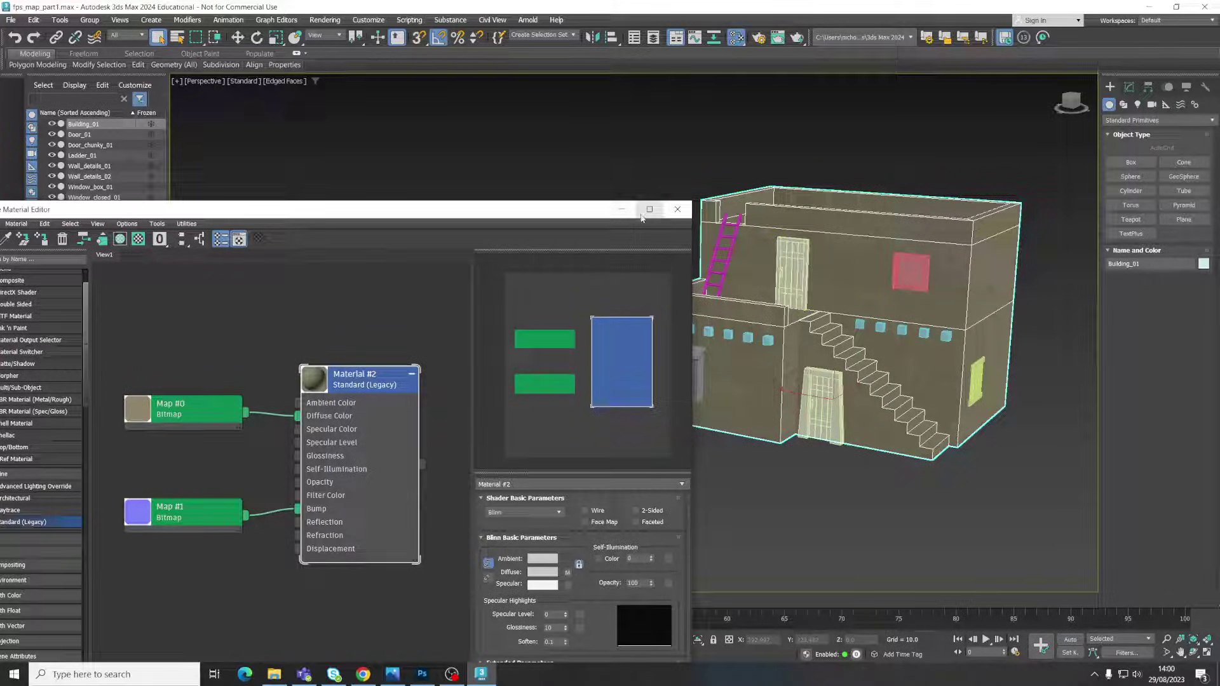
Step: Close the Slate Material Editor and centre Building_01 in the viewport
left_click(676, 215)
middle_click_drag(803, 251, 561, 269)
scroll(561, 269, "down", 5)
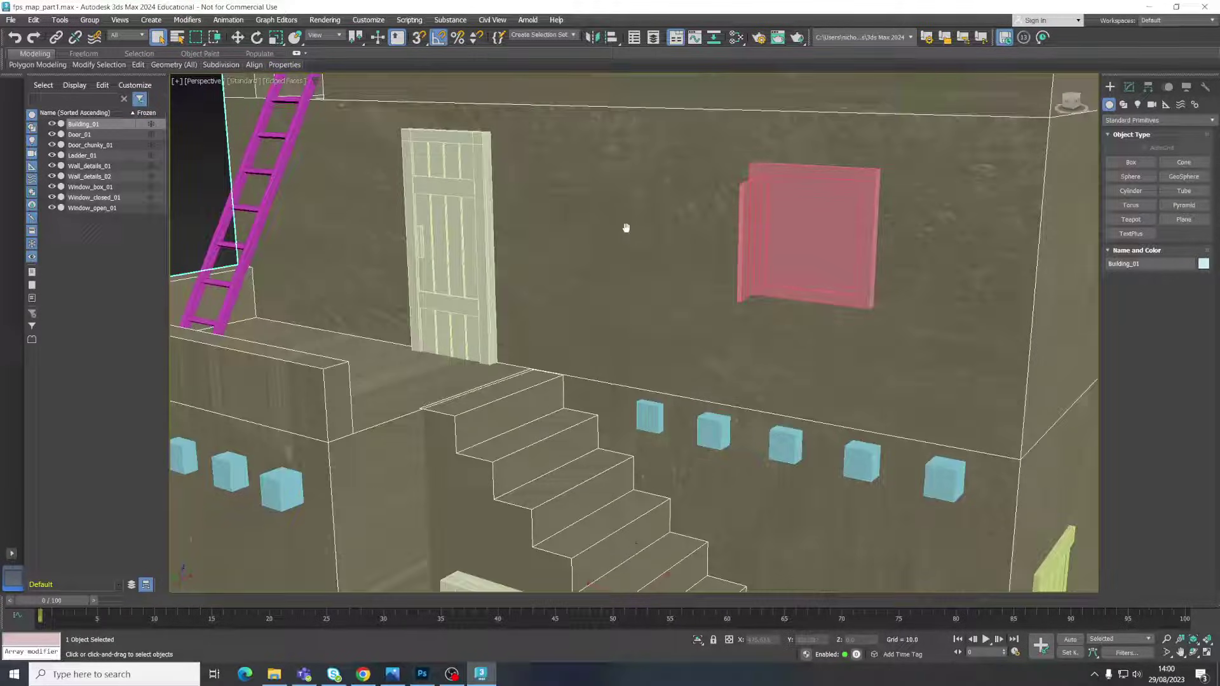
scroll(626, 232, "up", 2)
middle_click_drag(629, 264, 626, 224)
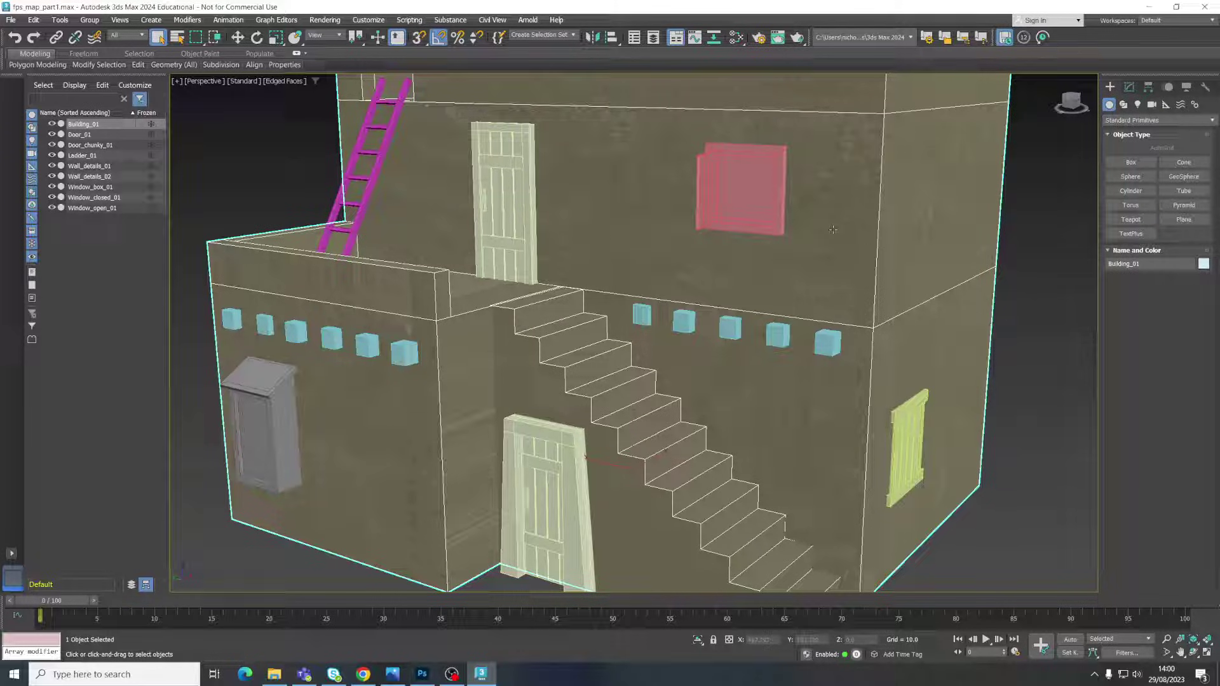
Step: Pan and zoom around the lower floor and stairs to check the Ground057 sand texture
middle_click_drag(847, 204, 828, 284)
scroll(635, 185, "up", 5)
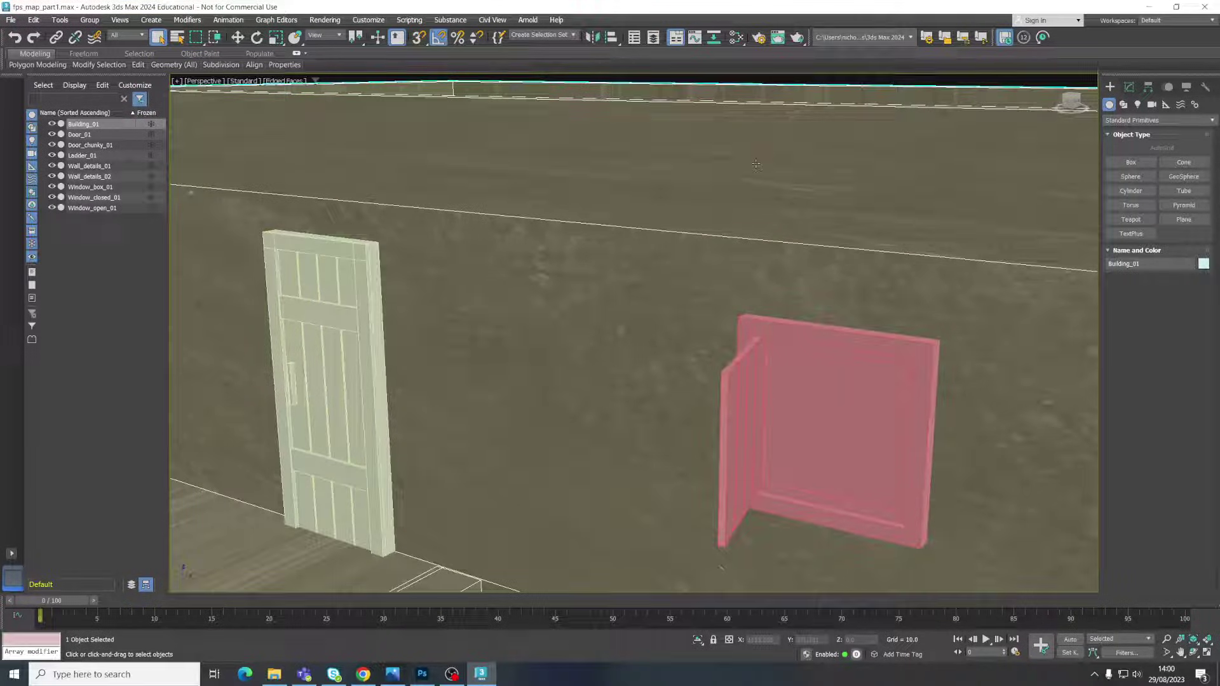
scroll(702, 168, "down", 5)
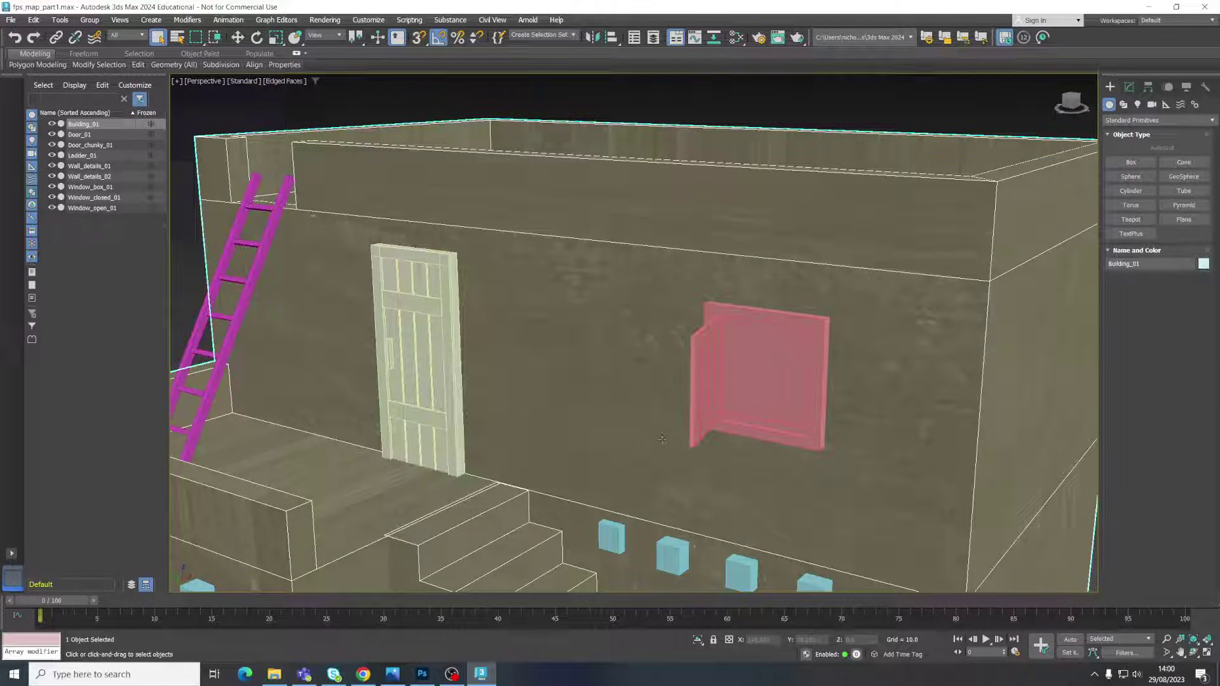
scroll(662, 439, "down", 5)
middle_click_drag(662, 439, 684, 250)
scroll(483, 389, "up", 3)
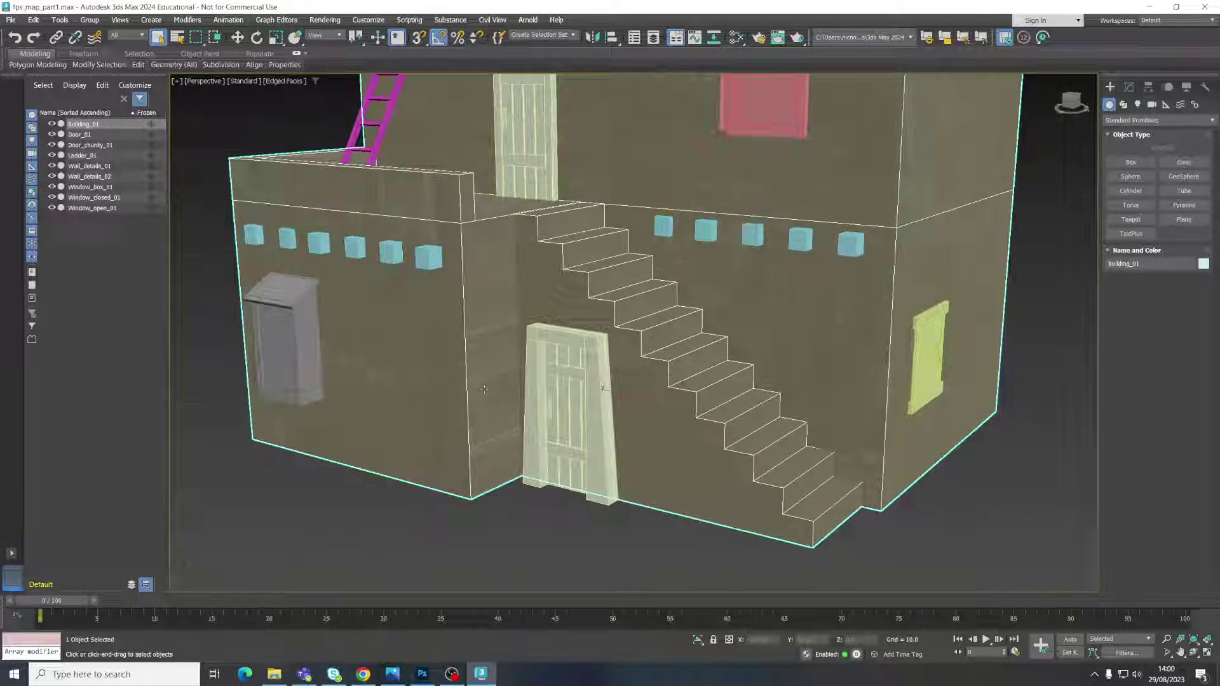
scroll(484, 388, "up", 2)
scroll(484, 389, "down", 5)
middle_click_drag(585, 315, 586, 370)
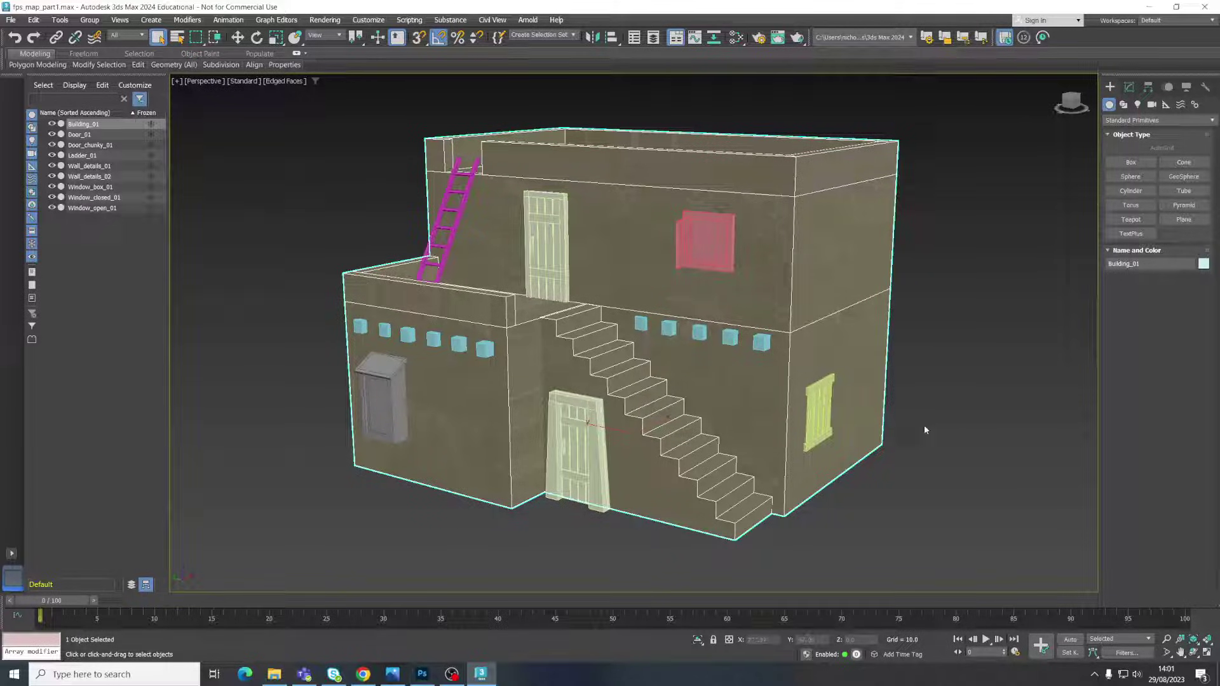
middle_click_drag(925, 430, 912, 432)
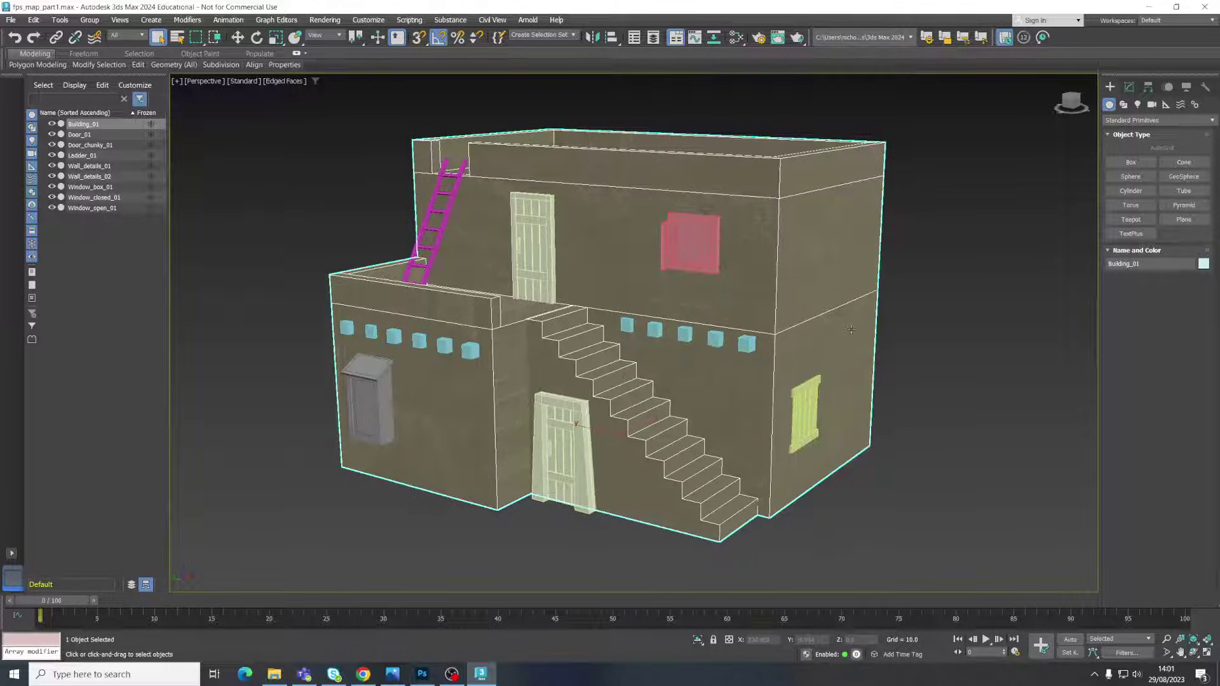
Step: In the Modify panel, enter Polygon level and select Building_01's right-hand wall faces
left_click(1131, 87)
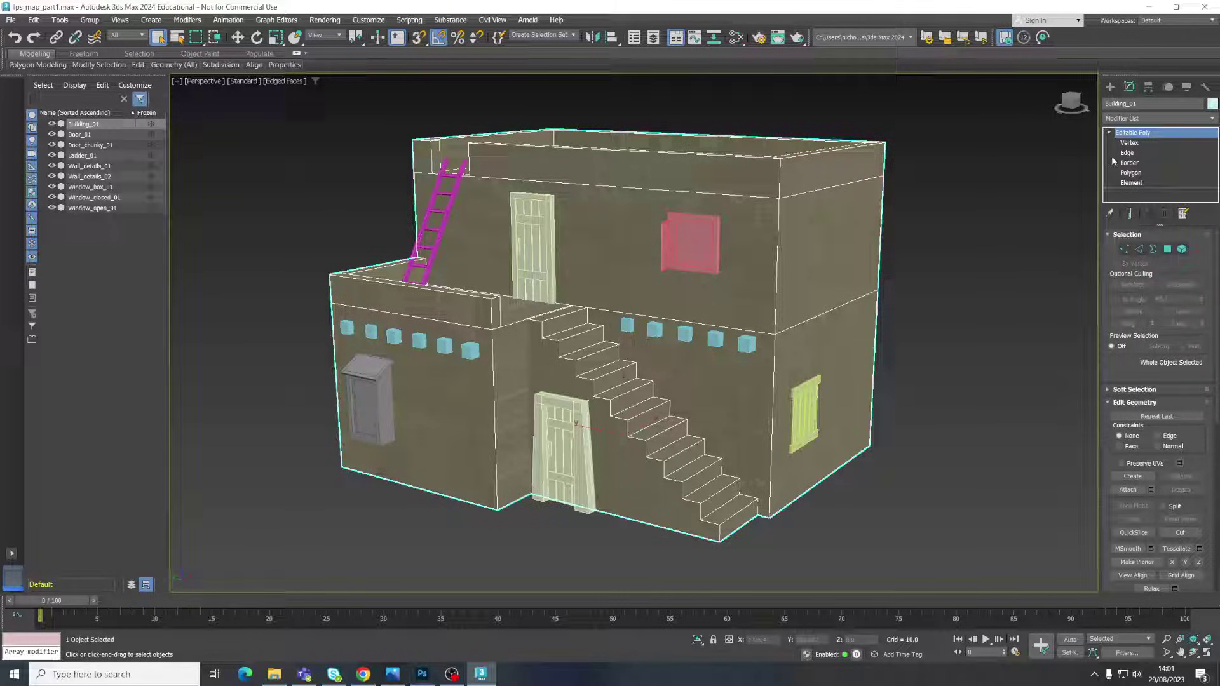
left_click(1123, 174)
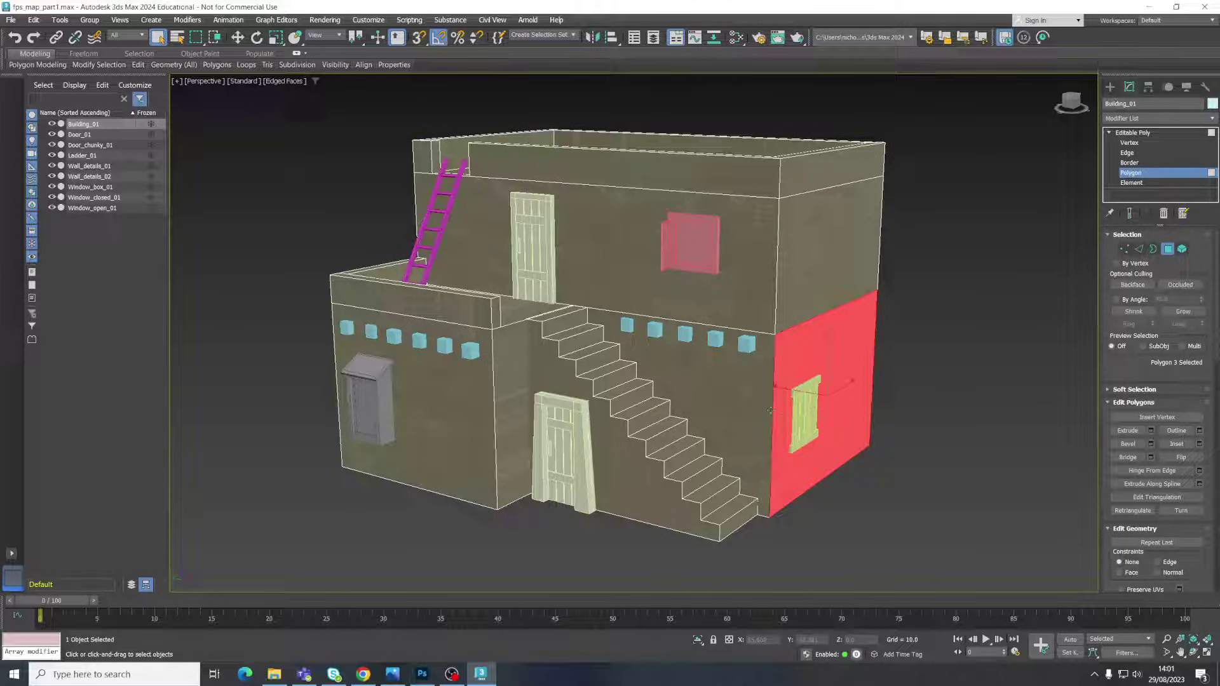
left_click(823, 244)
left_click(833, 381)
left_click(822, 244)
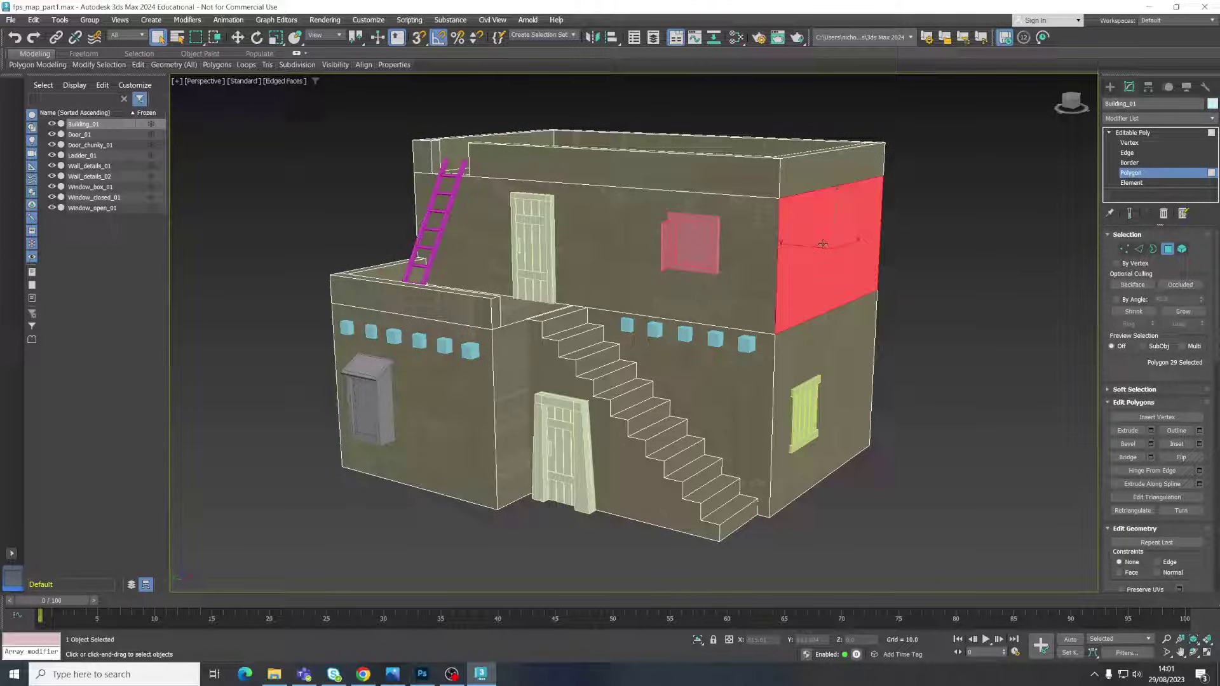
Step: Return Editable Poly to whole-object level and bring up the Modifier List
left_click(1137, 120)
left_click(1142, 121)
left_click(1132, 133)
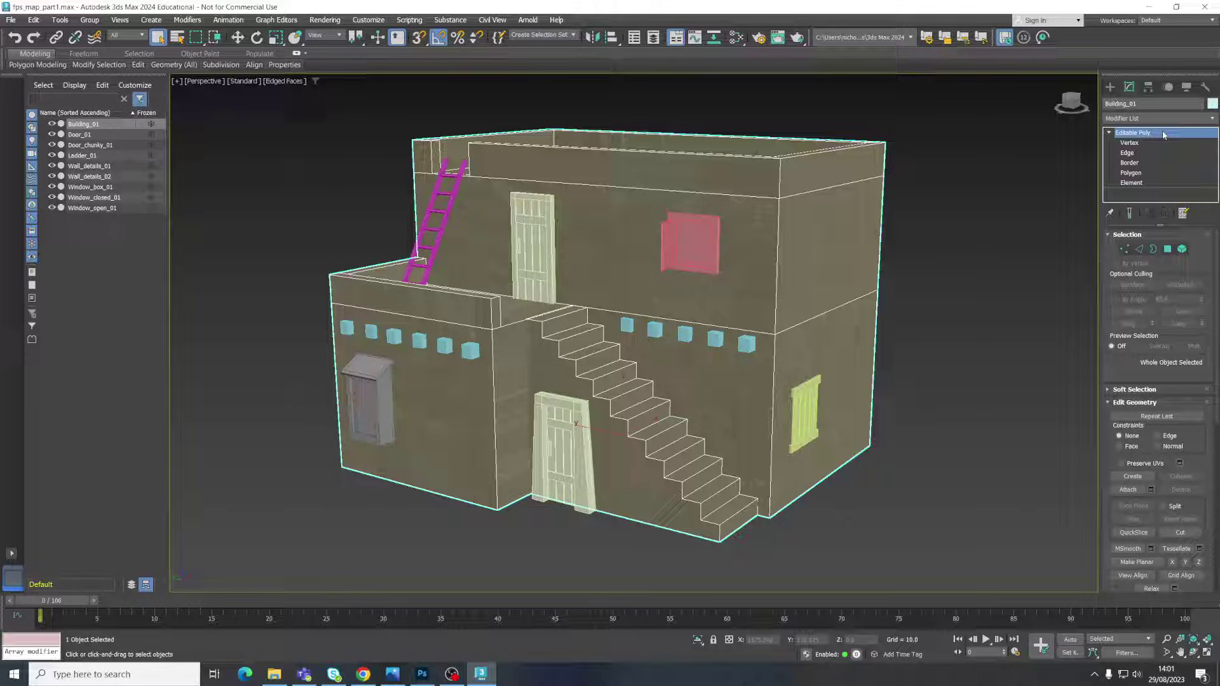
left_click(1143, 119)
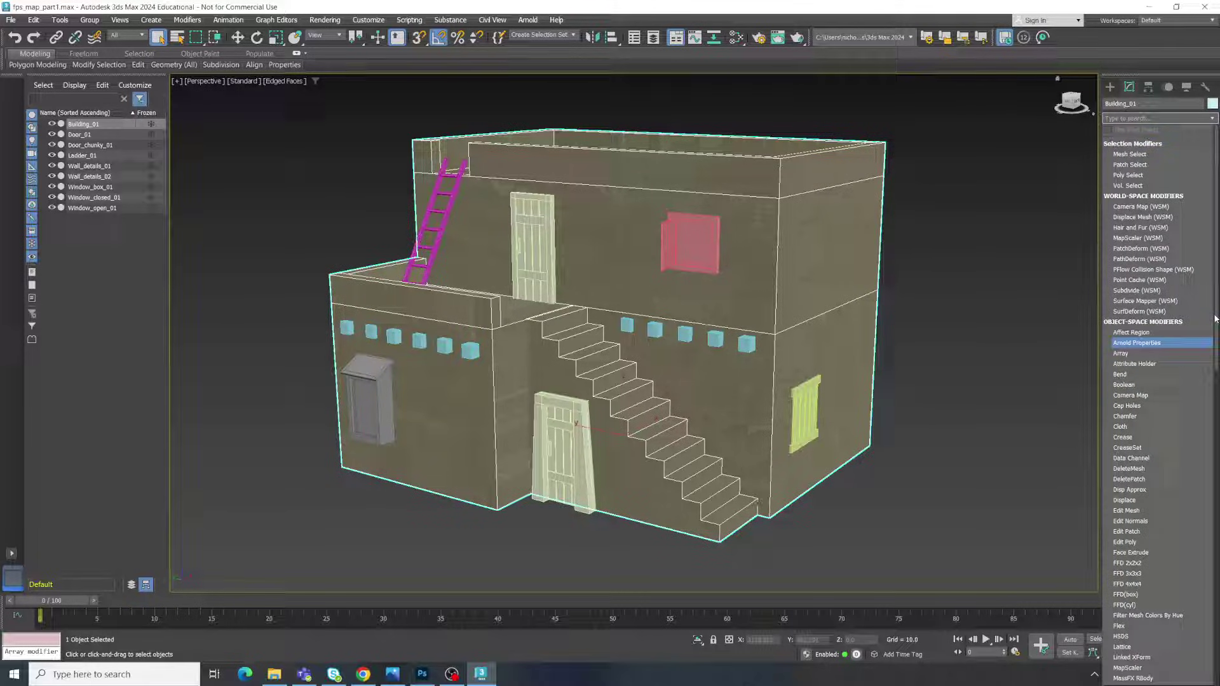
Step: Add a UVW Map modifier to Building_01, frame it with Z, and select Planar mapping
scroll(1181, 375, "down", 15)
scroll(1208, 573, "down", 5)
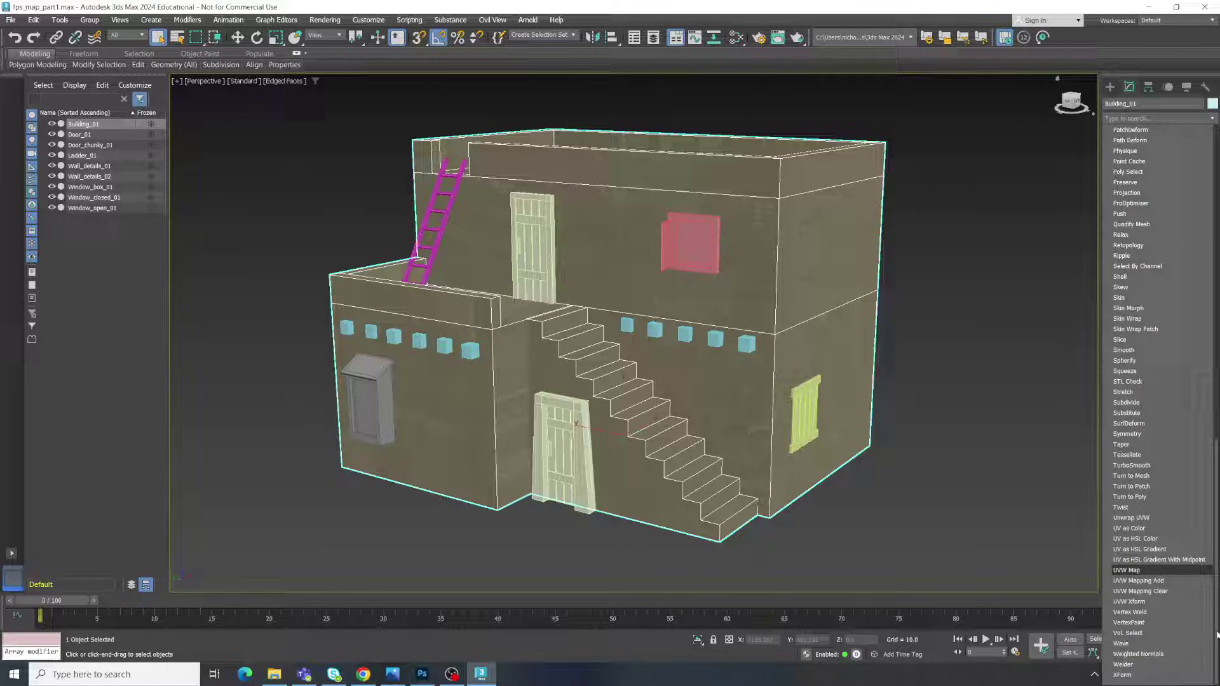
left_click(1129, 570)
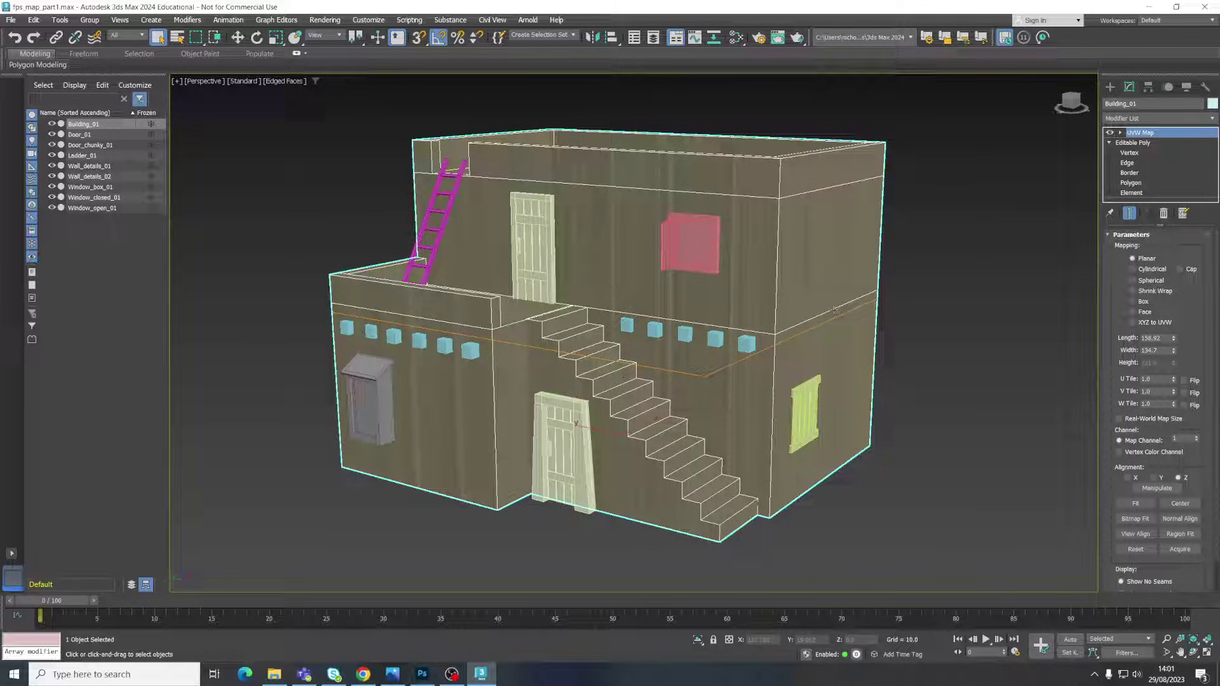
scroll(596, 320, "up", 5)
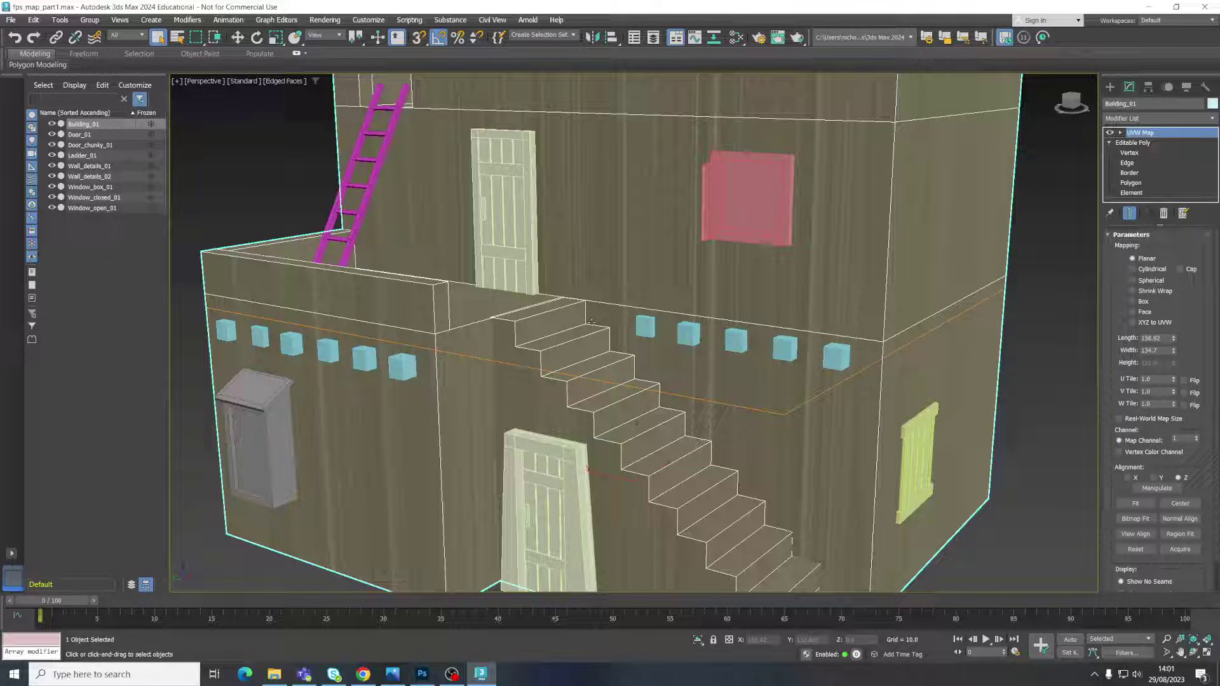
key("z")
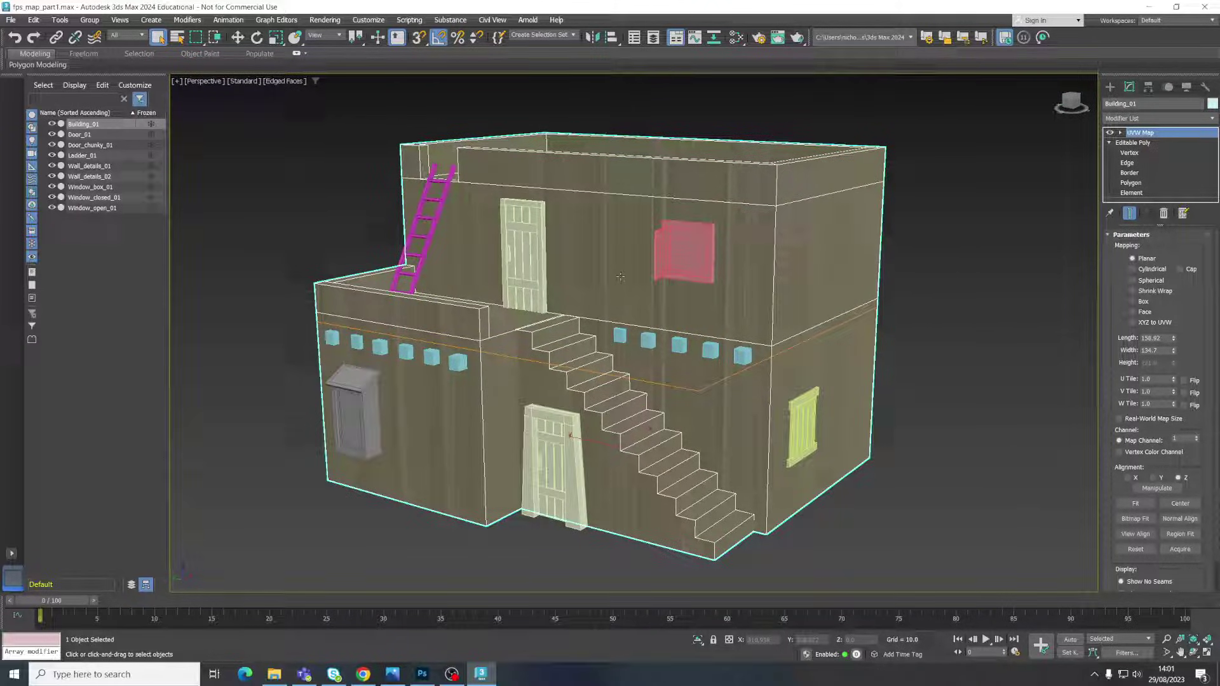
left_click(1141, 262)
Step: Set the UVW Map to Box mapping and inspect the wall texture up close, then reselect Building_01
left_click(1136, 304)
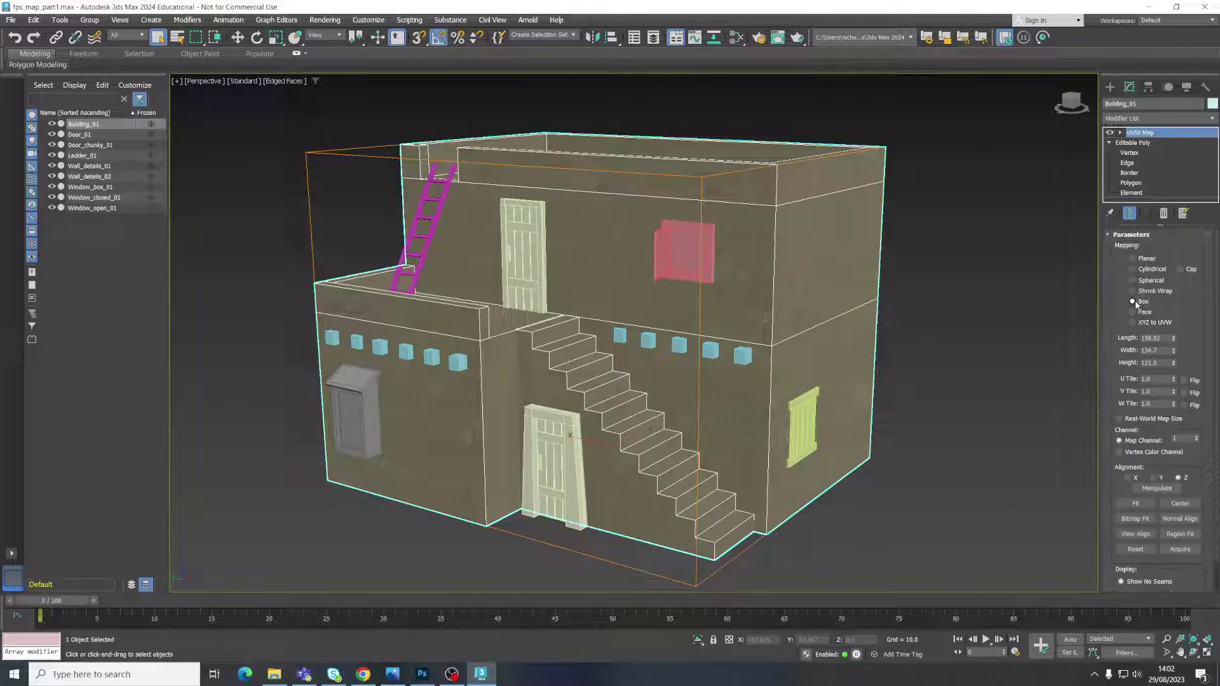
left_click(883, 347)
scroll(613, 279, "up", 5)
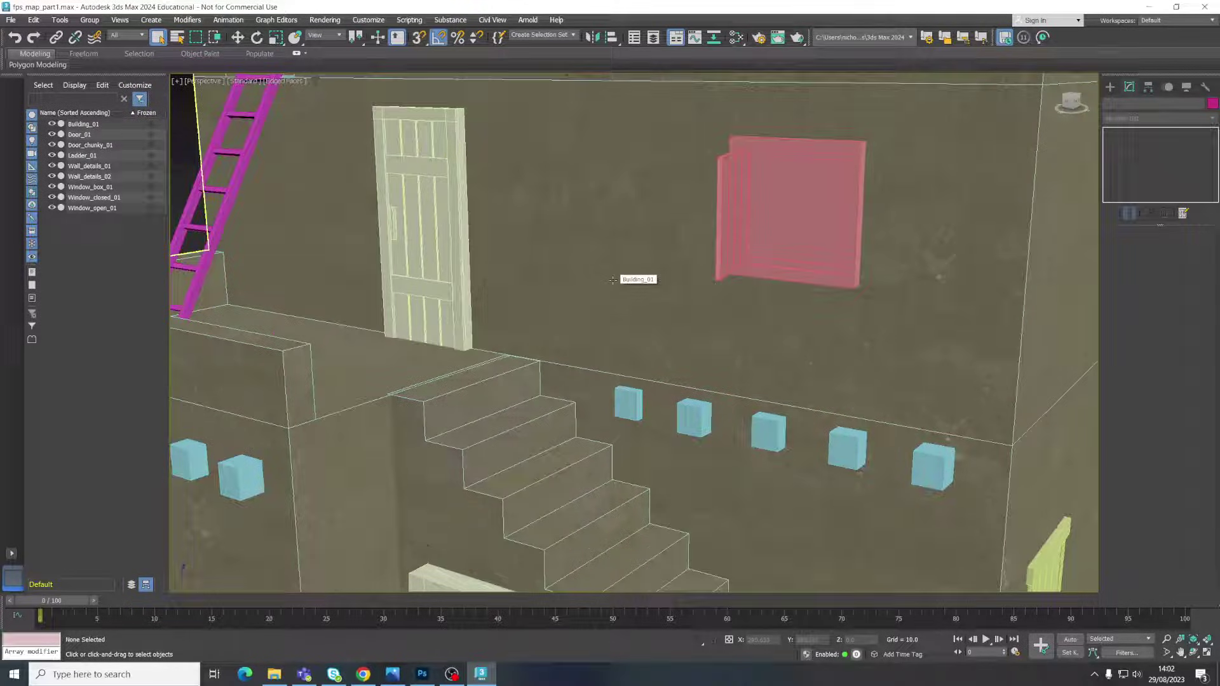
middle_click_drag(612, 280, 675, 240)
scroll(675, 240, "up", 8)
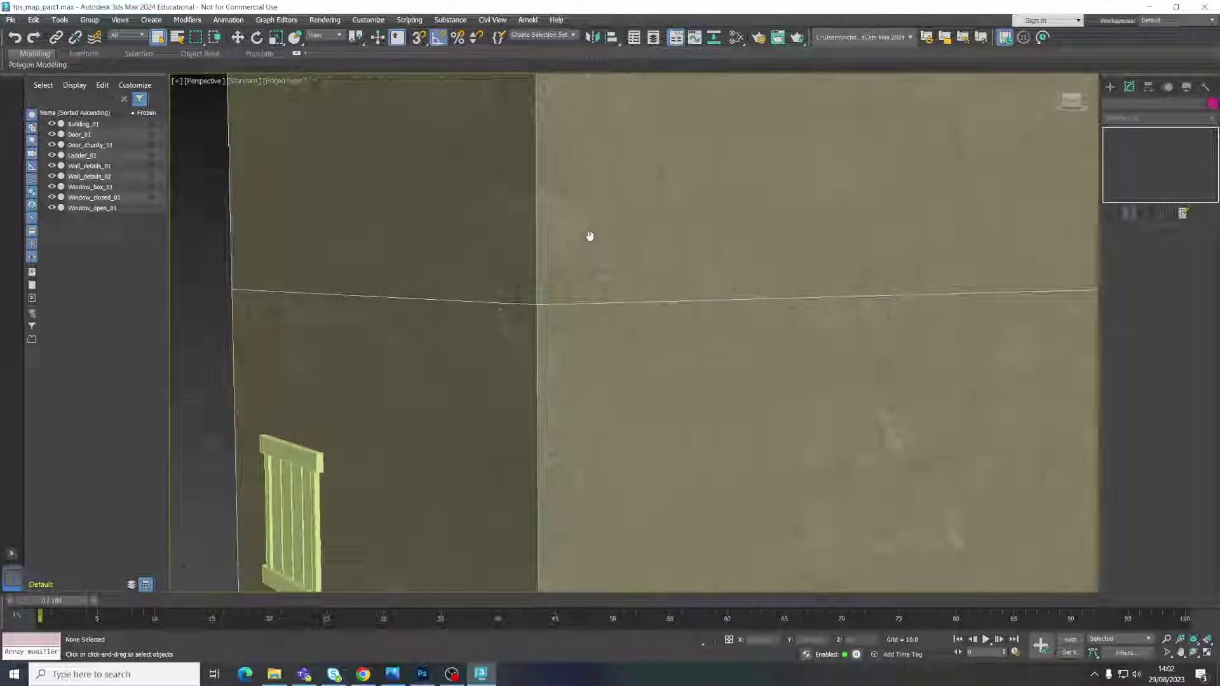
scroll(590, 236, "down", 6)
middle_click_drag(646, 237, 748, 290)
scroll(721, 279, "down", 2)
left_click(736, 289)
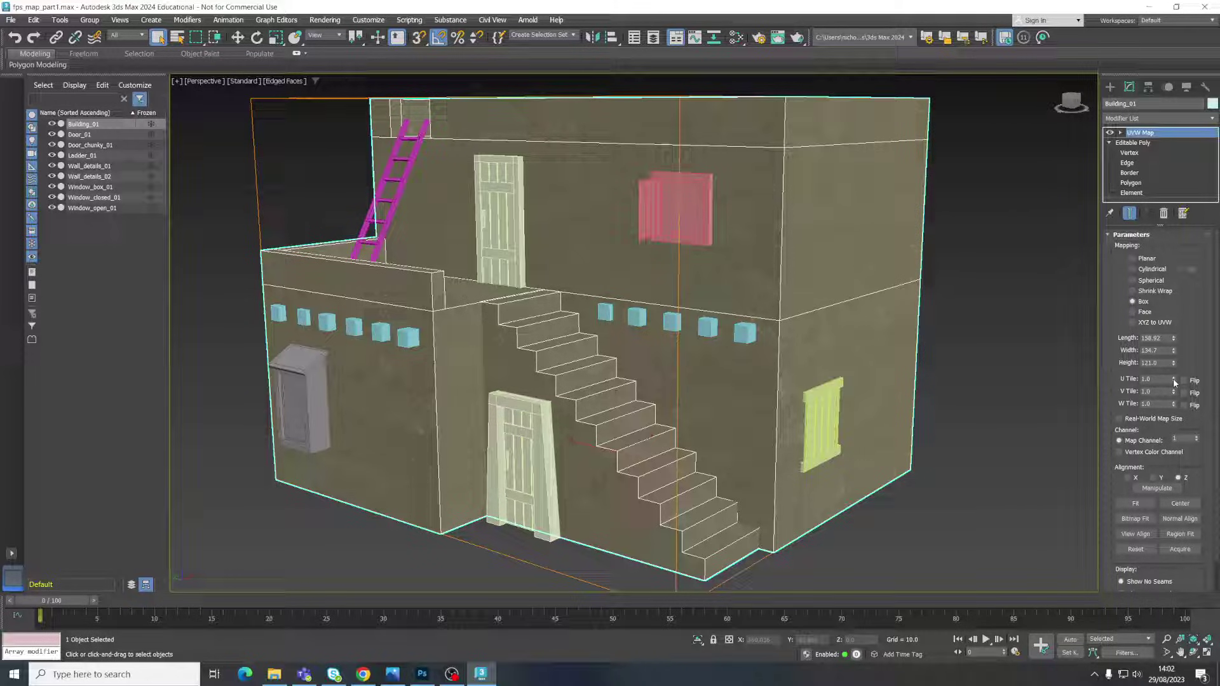
Step: Try raising U tiling, then keep both U and V Tile at 1.0
left_click_drag(1174, 382, 1173, 293)
left_click(1160, 380)
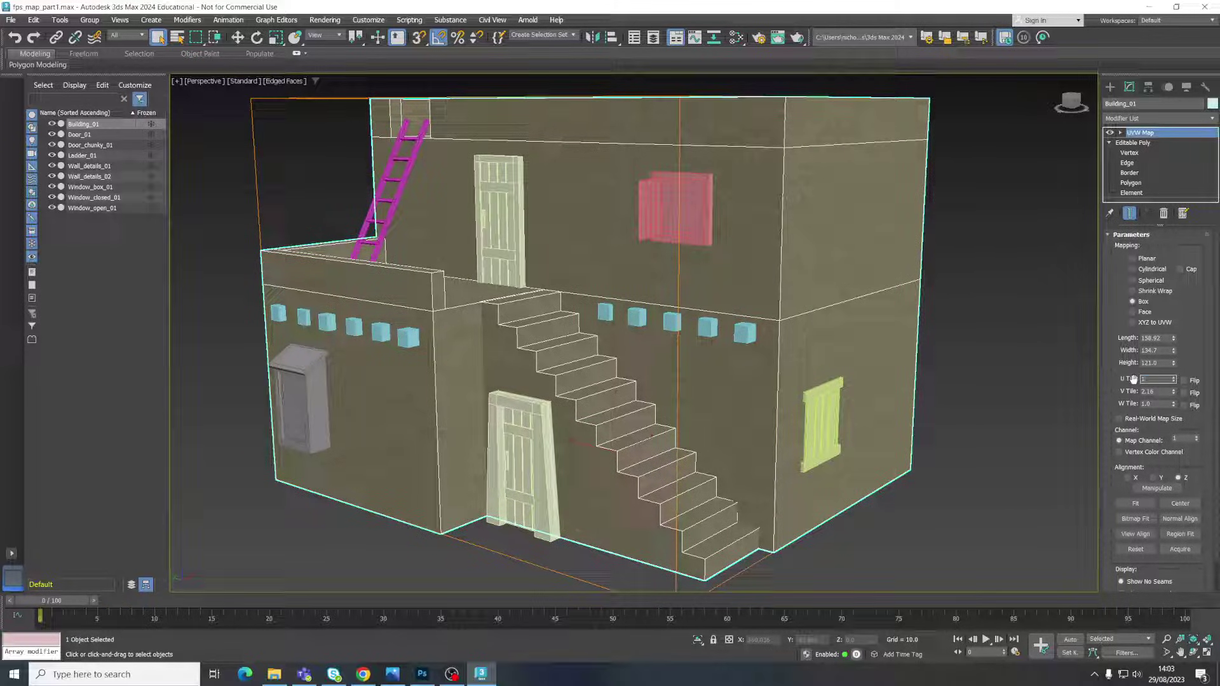
key("Tab")
type("1")
left_click(1158, 379)
Step: Deselect the building and briefly compare it with the desert_houses_s1.jpg reference image
left_click(1010, 330)
middle_click_drag(725, 300, 738, 294)
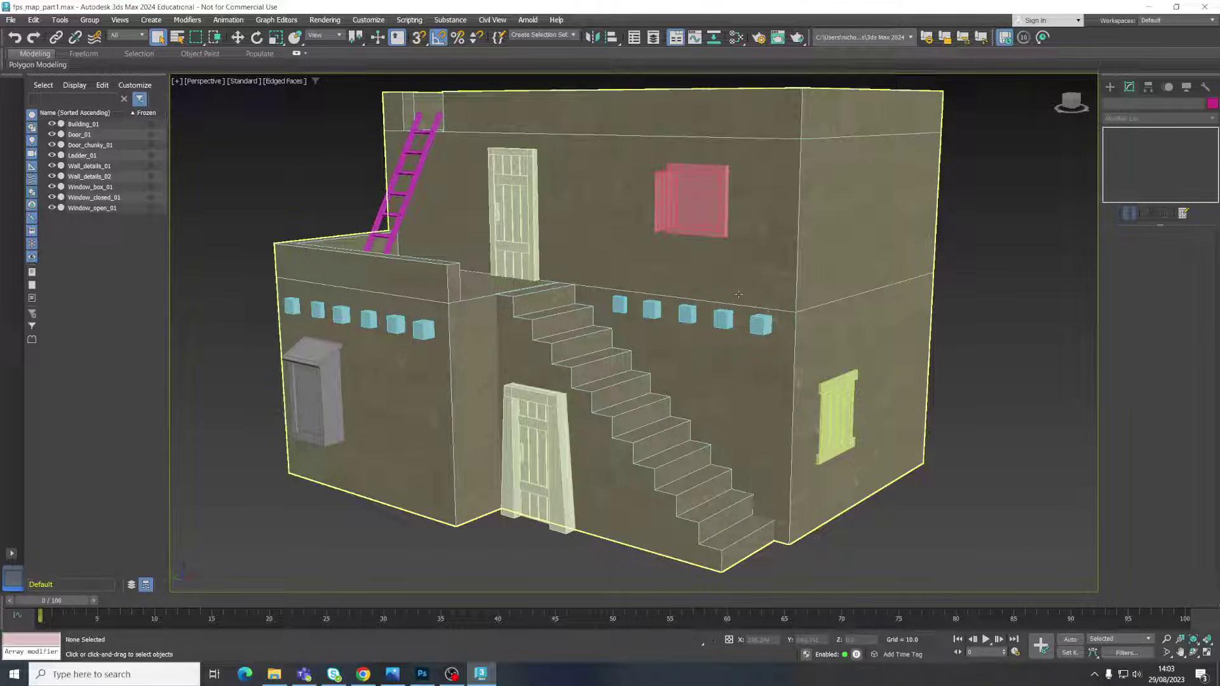
scroll(739, 294, "down", 3)
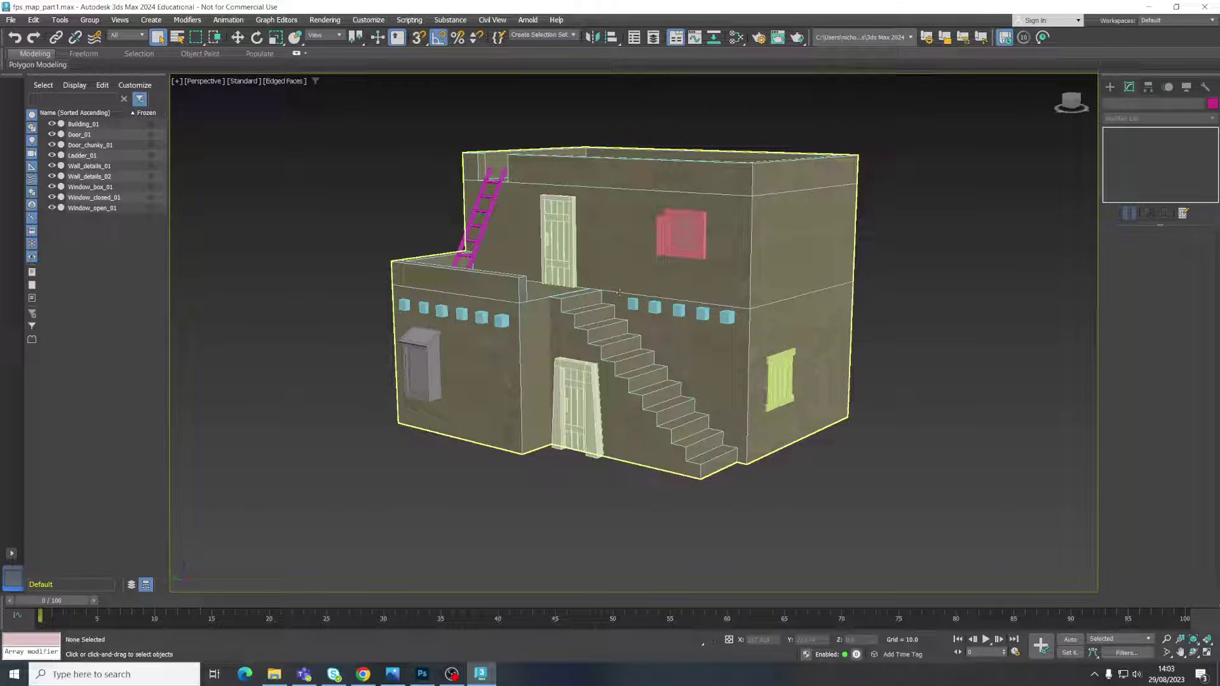
left_click(392, 674)
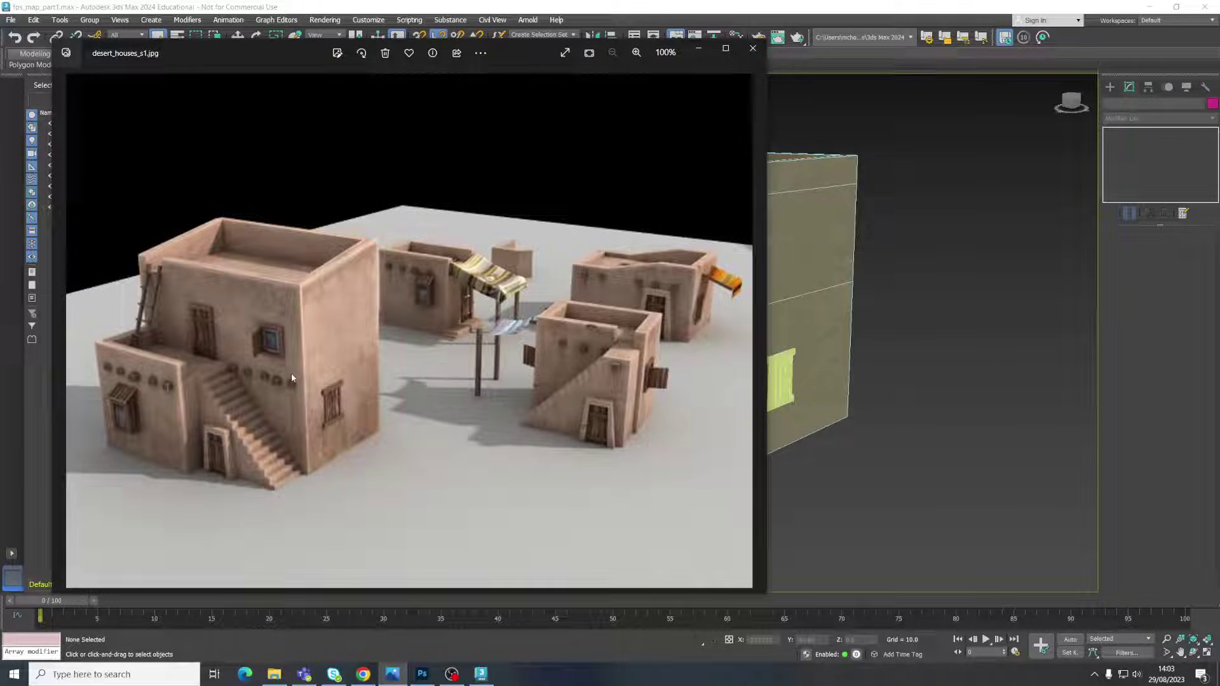
left_click(392, 673)
Step: Filter ambientCG's assets by the Wood tag and open the dark Wood 035 material page
left_click(363, 673)
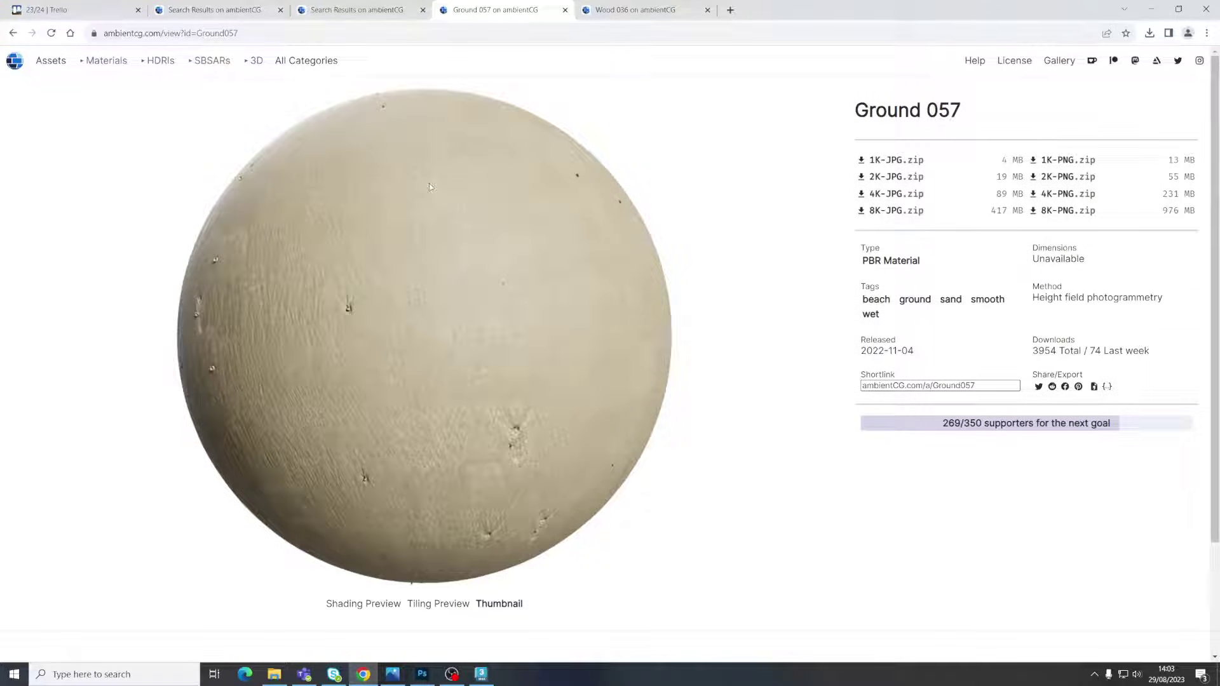
left_click(50, 60)
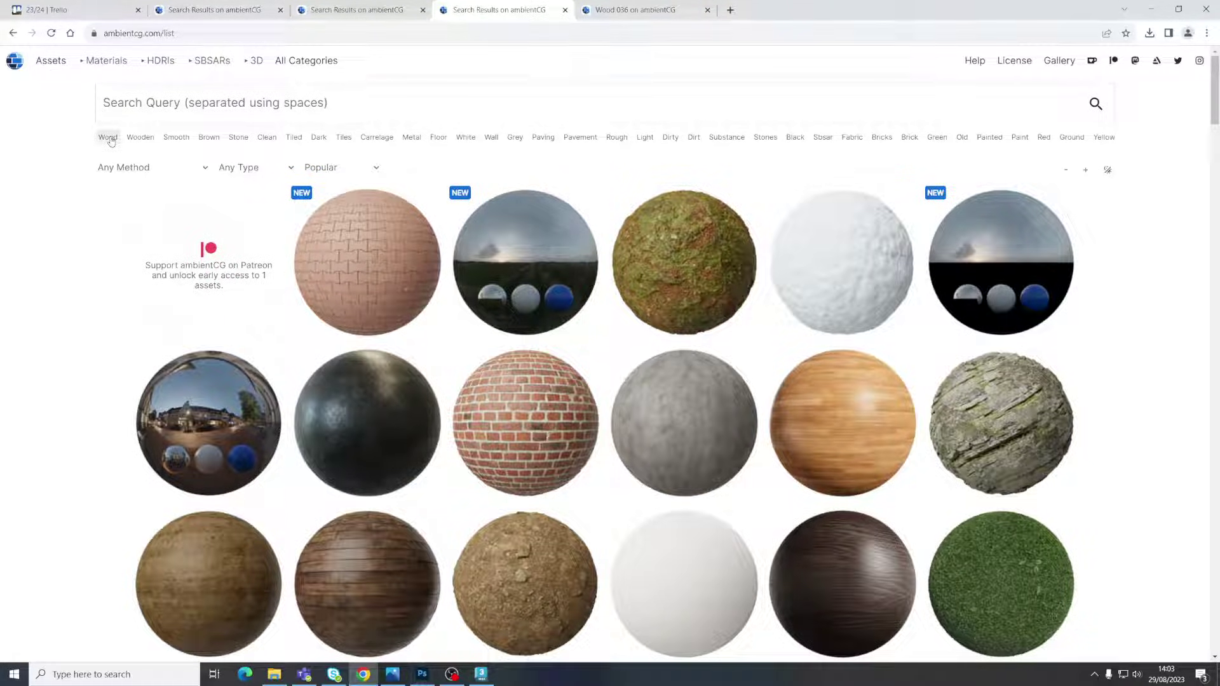
left_click(106, 137)
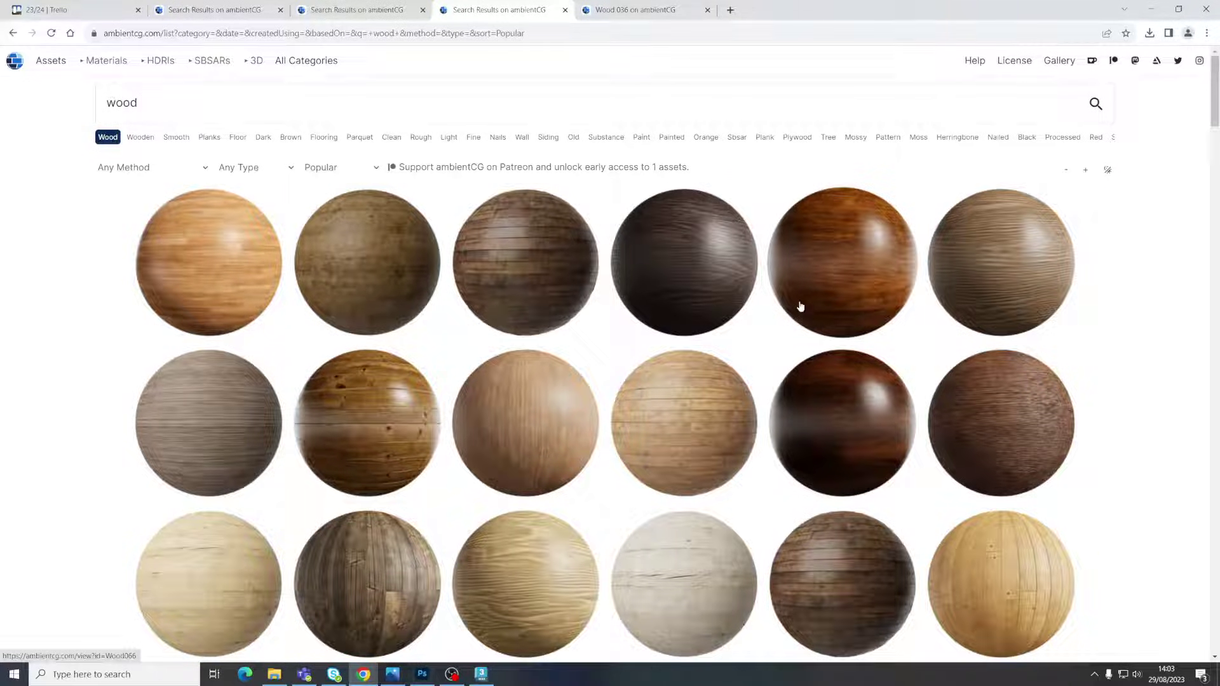
scroll(847, 301, "down", 6)
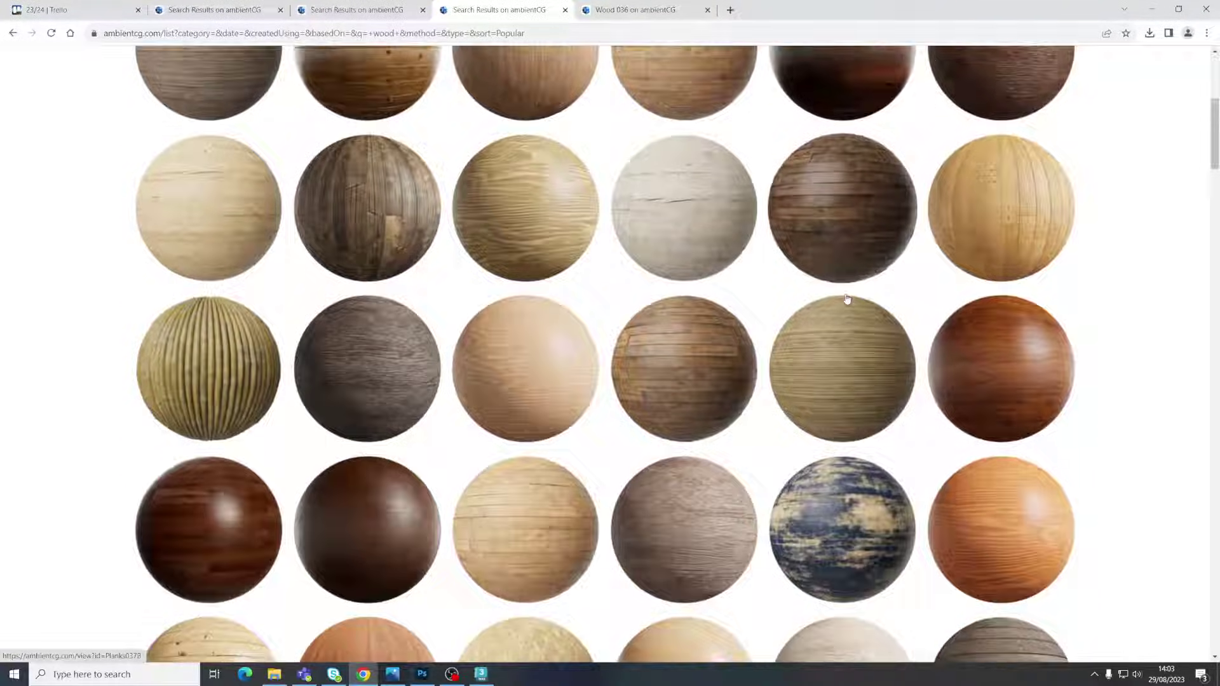
scroll(846, 302, "down", 2)
scroll(820, 311, "down", 2)
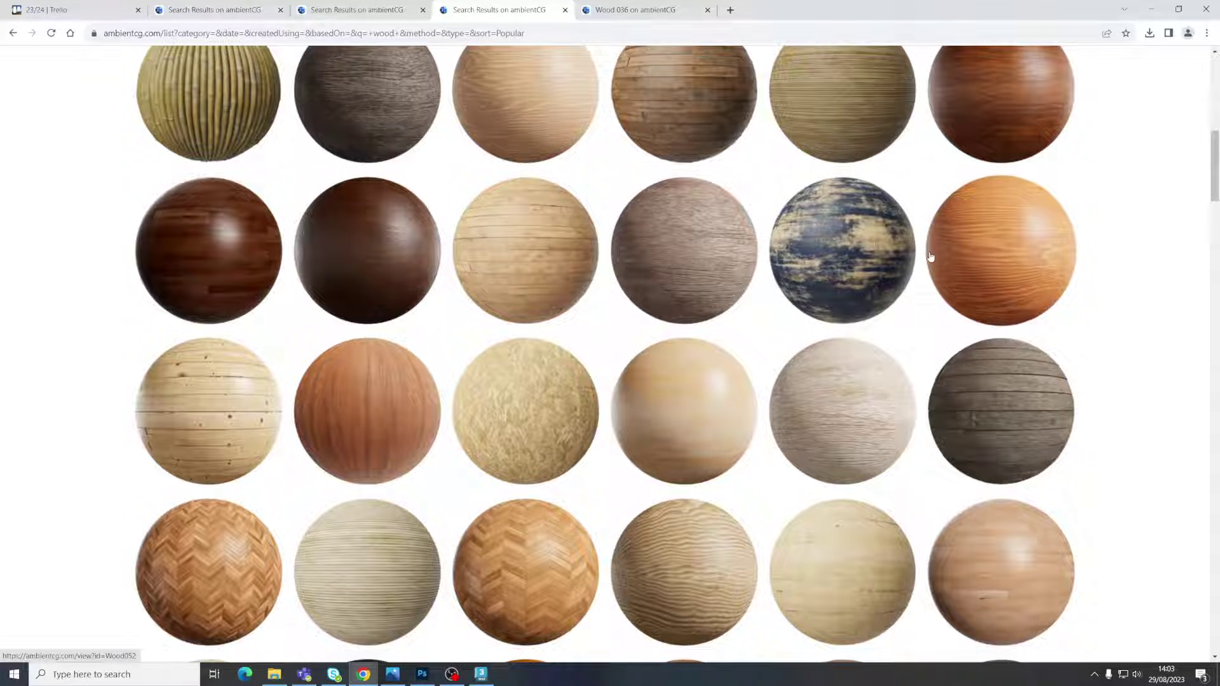
scroll(782, 327, "down", 8)
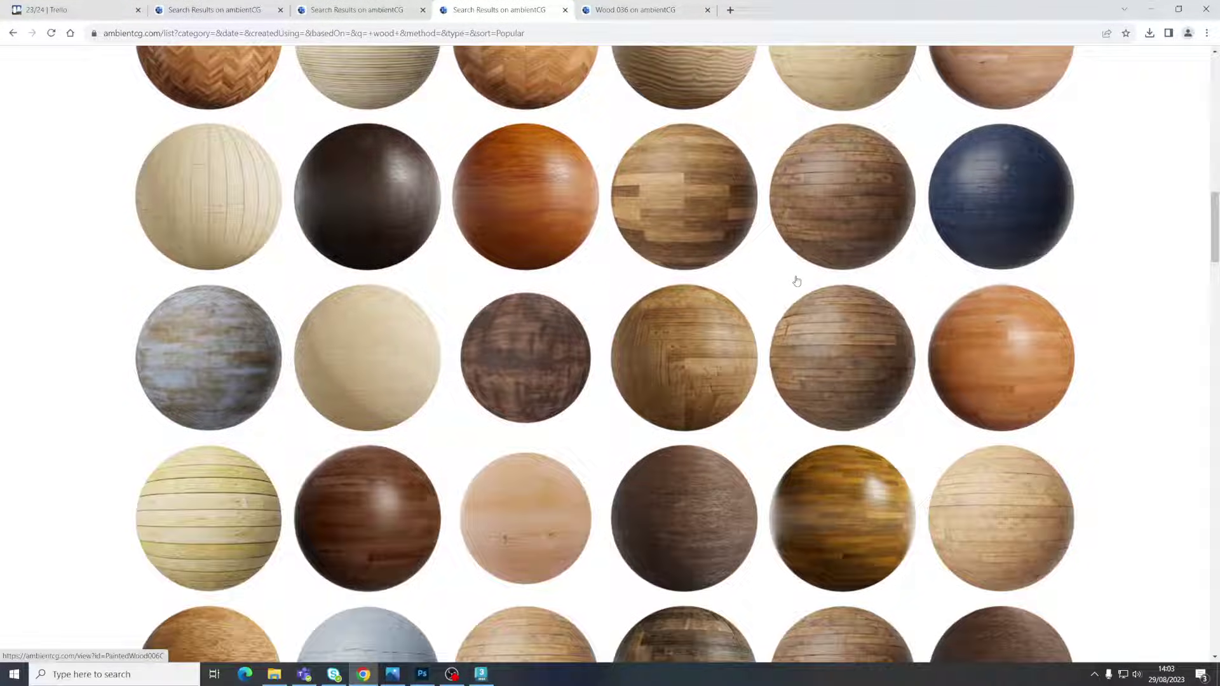
scroll(547, 382, "down", 2)
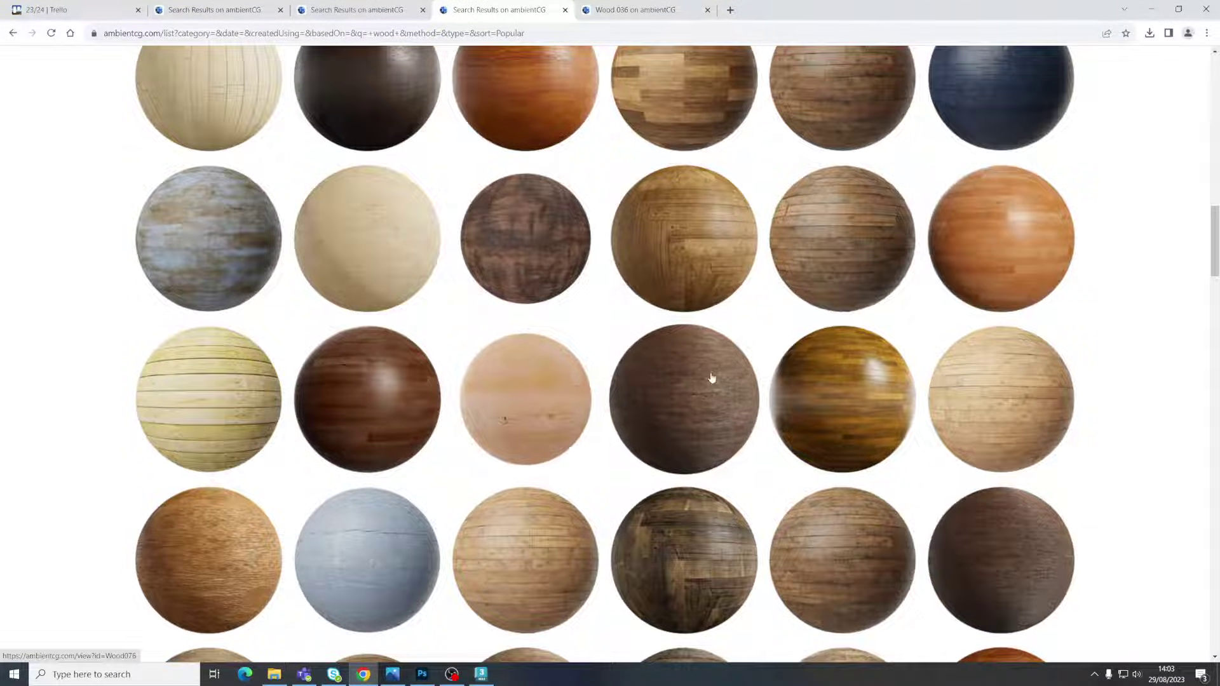
left_click(522, 234)
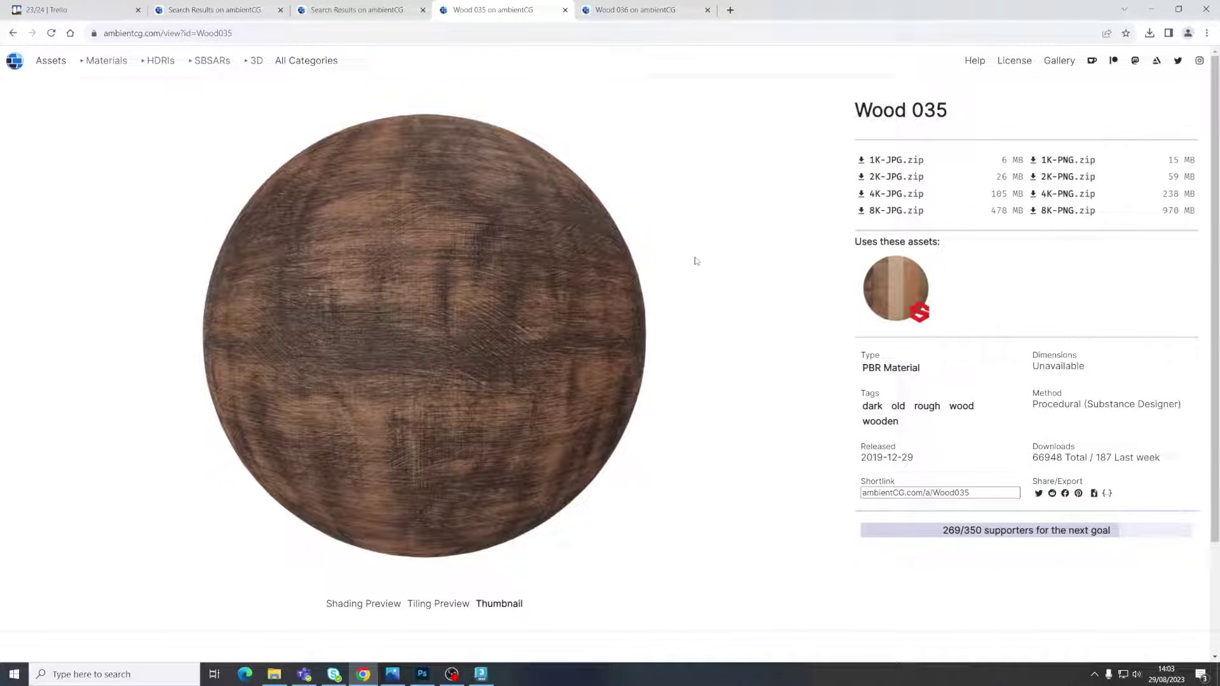
Step: Extract Wood035_2K-JPG.zip from Downloads into its own Wood035_2K-JPG folder
left_click(271, 676)
left_click_drag(710, 130, 462, 145)
left_click(350, 231)
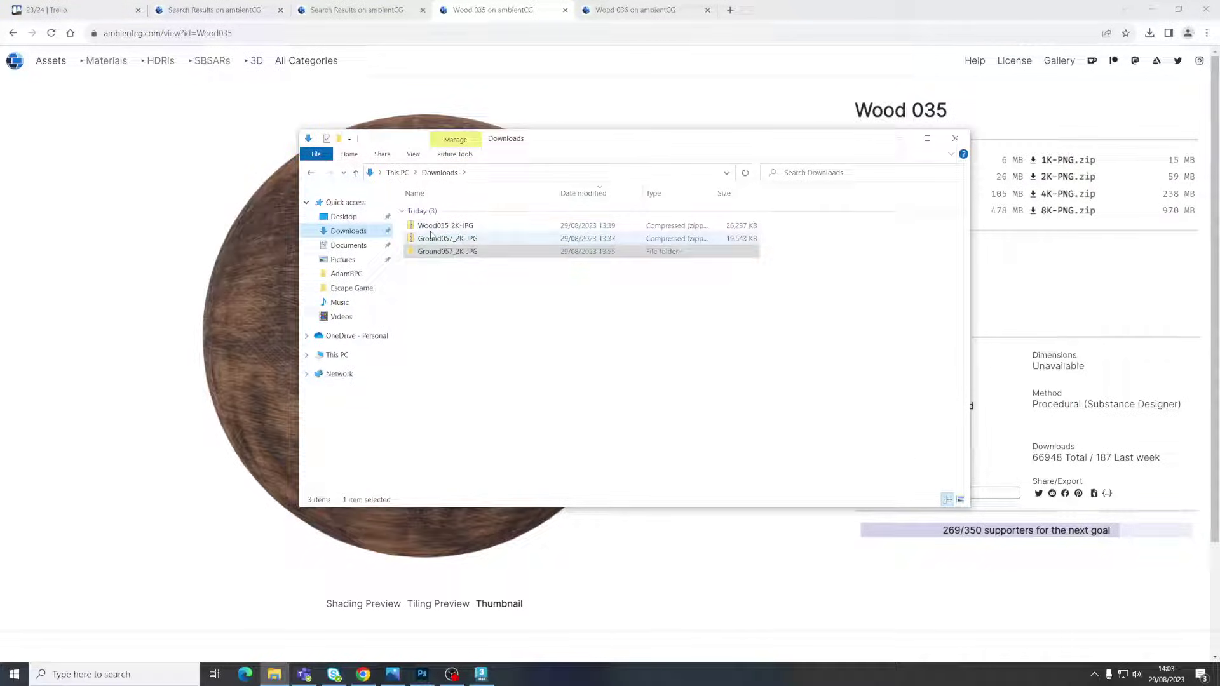
left_click(438, 227)
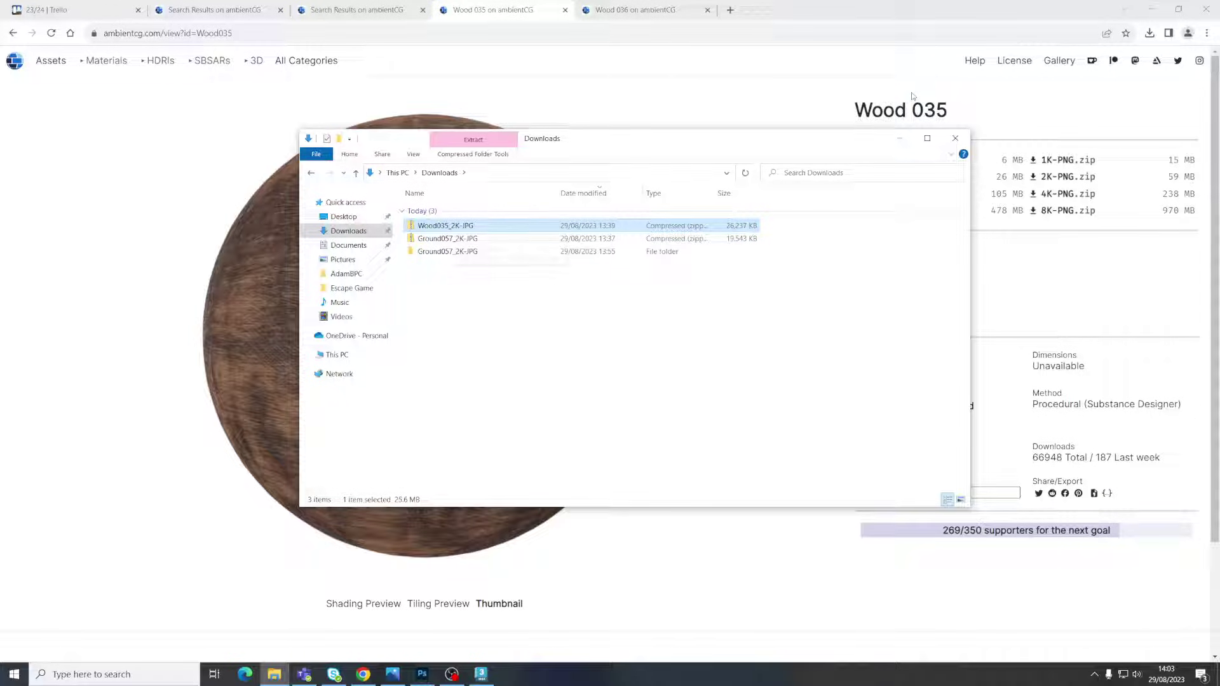
right_click(432, 227)
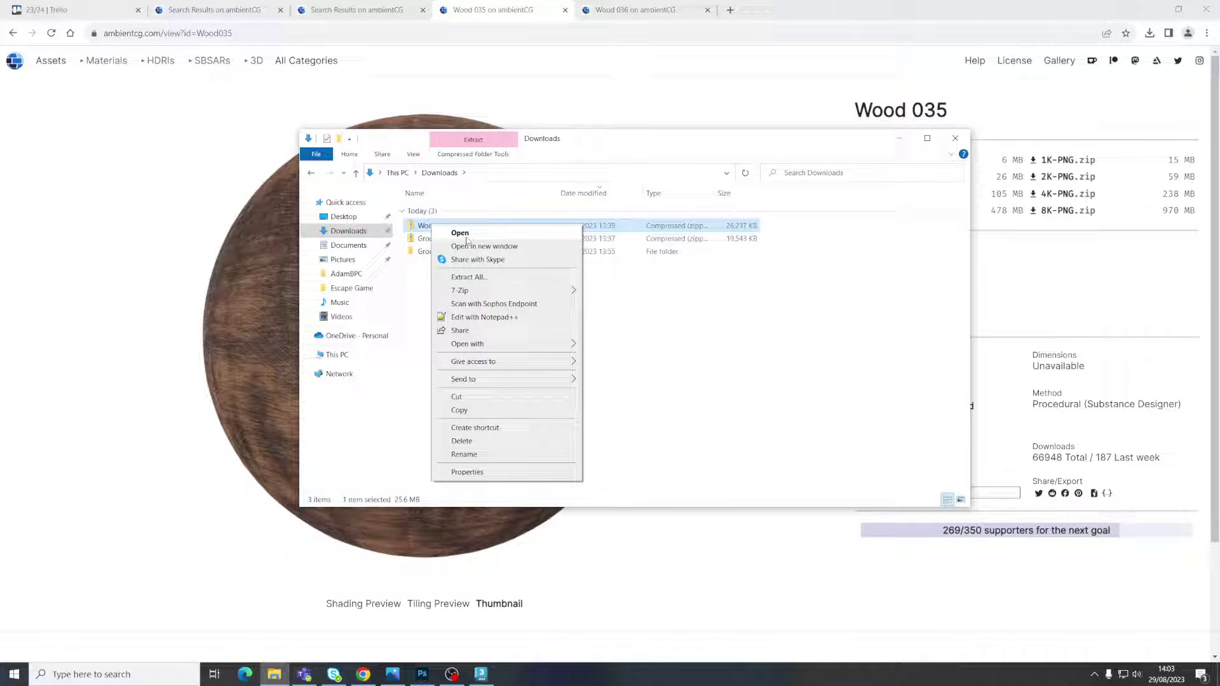
left_click(471, 278)
left_click(707, 460)
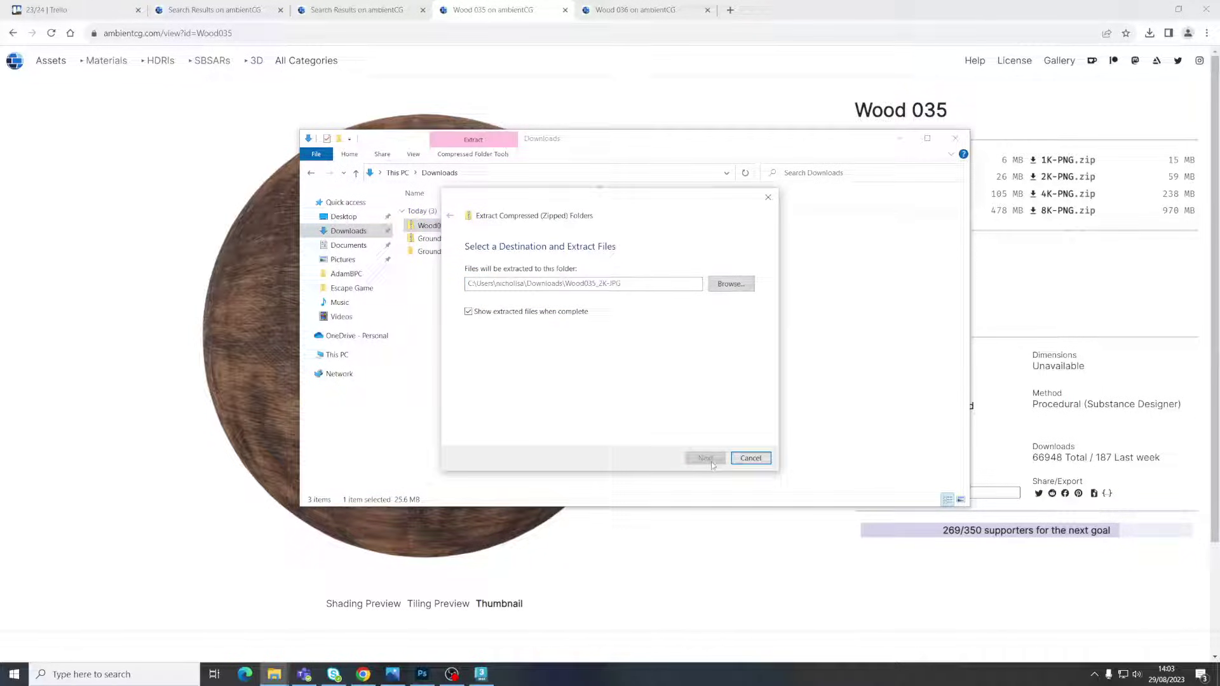
Step: Open the extracted Wood035_2K-JPG texture folder and go back to 3ds Max
left_click_drag(544, 178, 618, 198)
left_click(1044, 173)
left_click(430, 265)
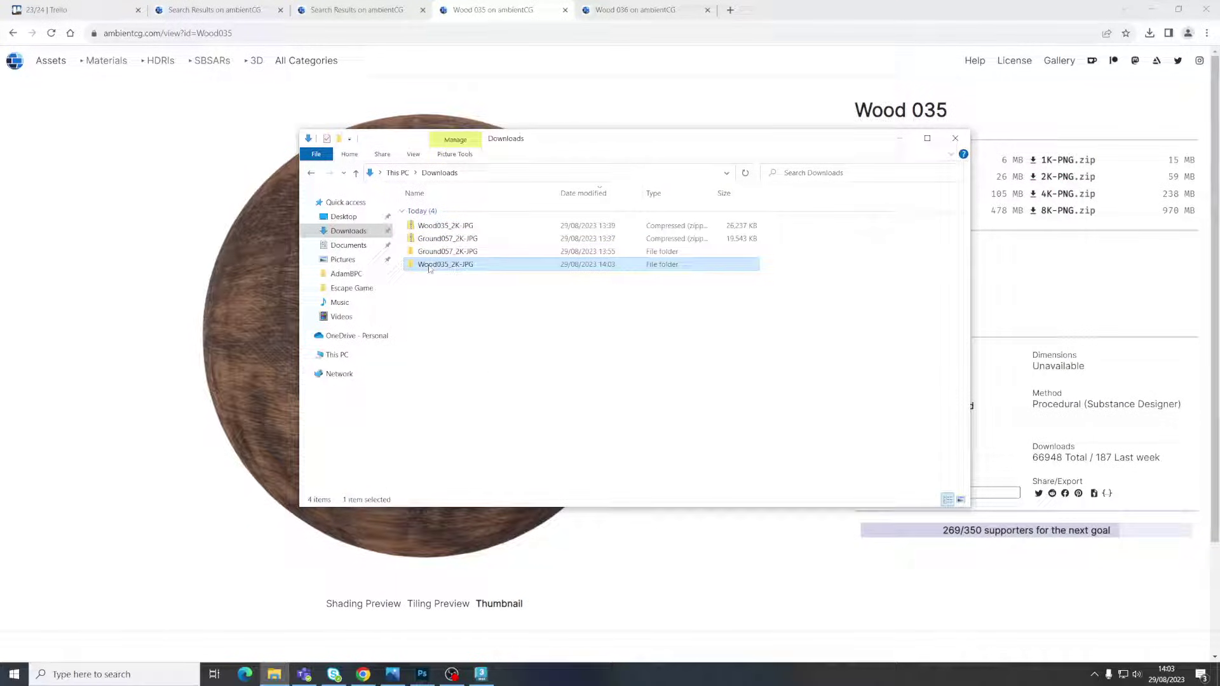
double_click(425, 267)
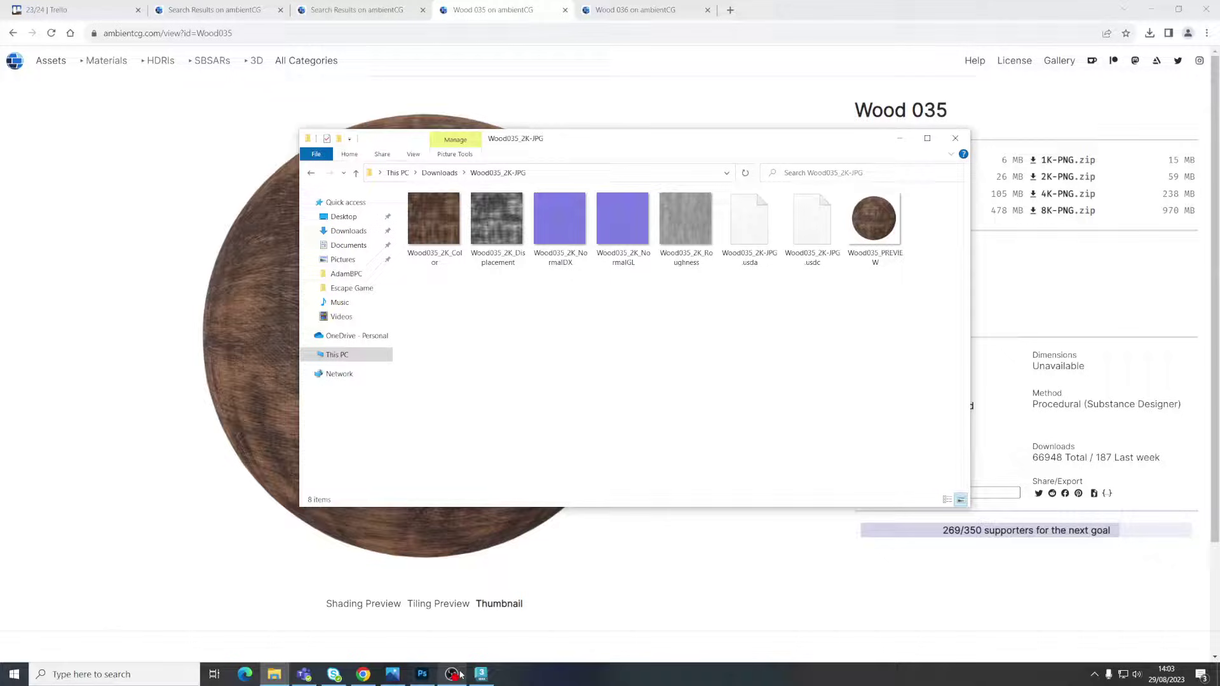
left_click(481, 673)
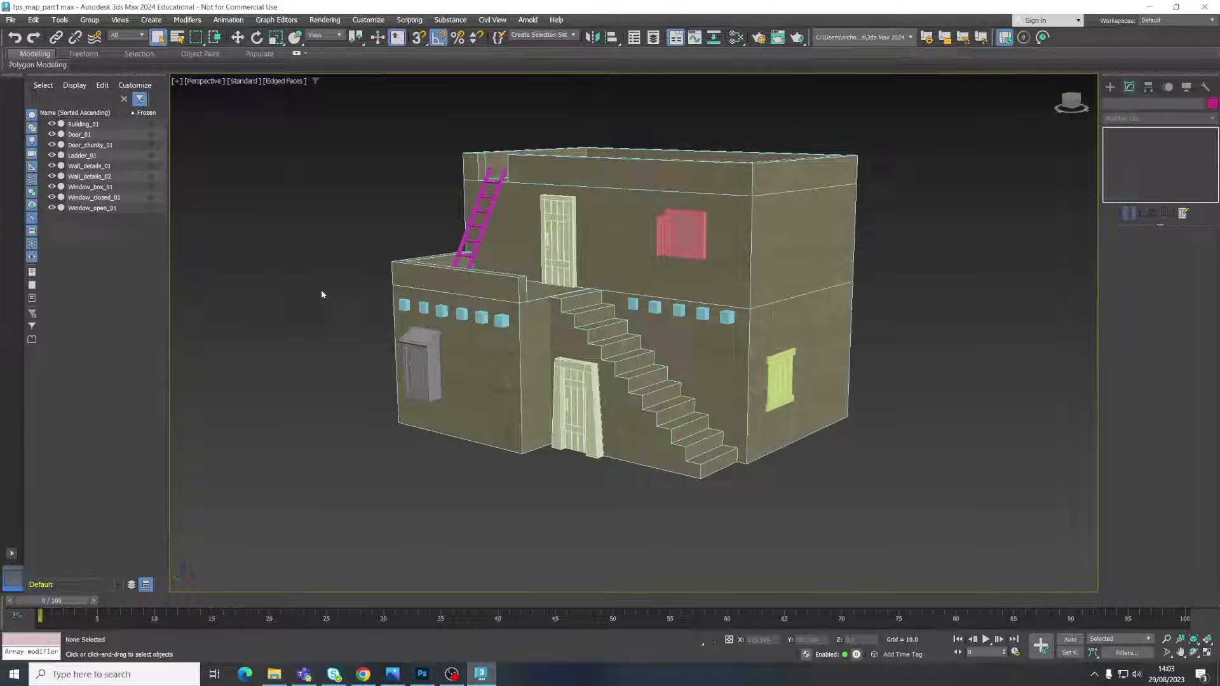
Step: Open the Slate Material Editor with M and add a new Standard (Legacy) Material #3 node
middle_click_drag(321, 288, 348, 297)
key("m")
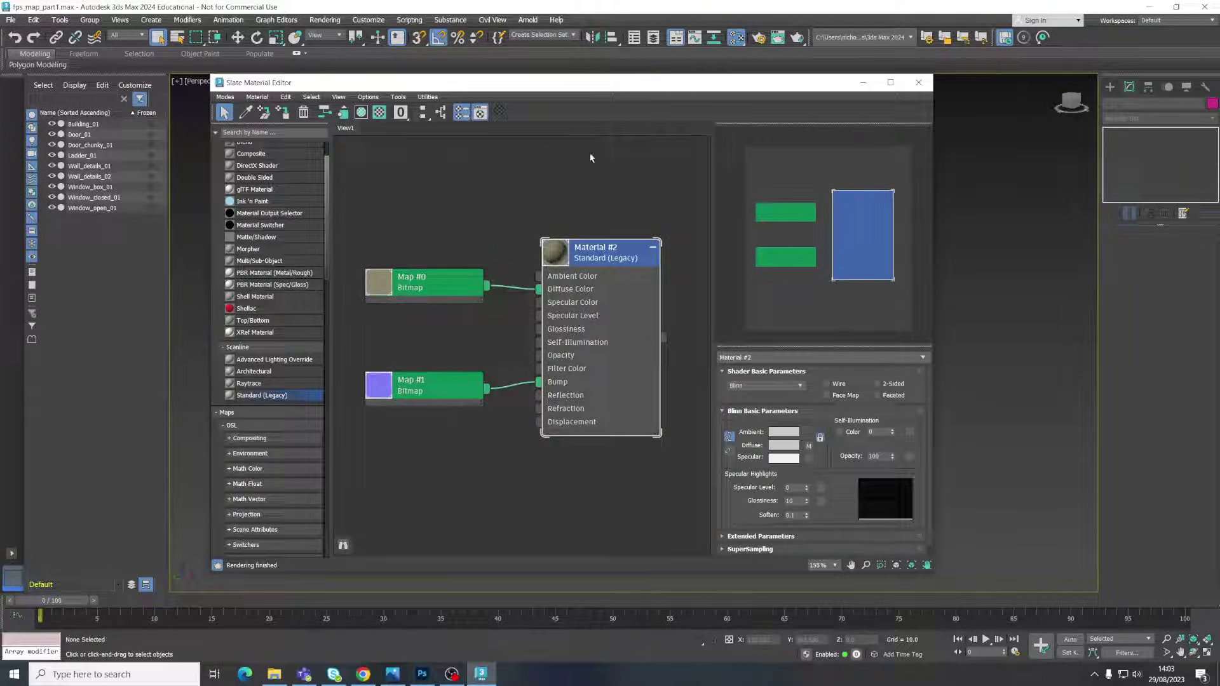
scroll(636, 336, "down", 2)
middle_click_drag(541, 372, 541, 290)
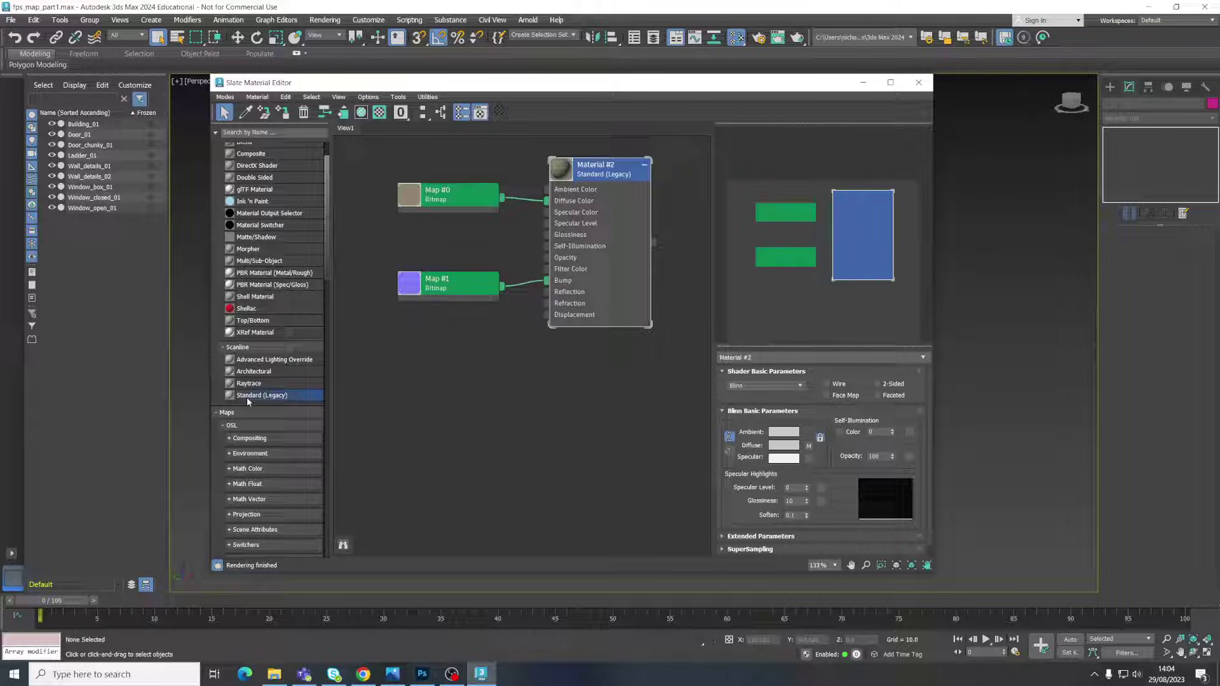
left_click_drag(536, 400, 536, 400)
middle_click_drag(536, 400, 536, 340)
scroll(536, 340, "down", 2)
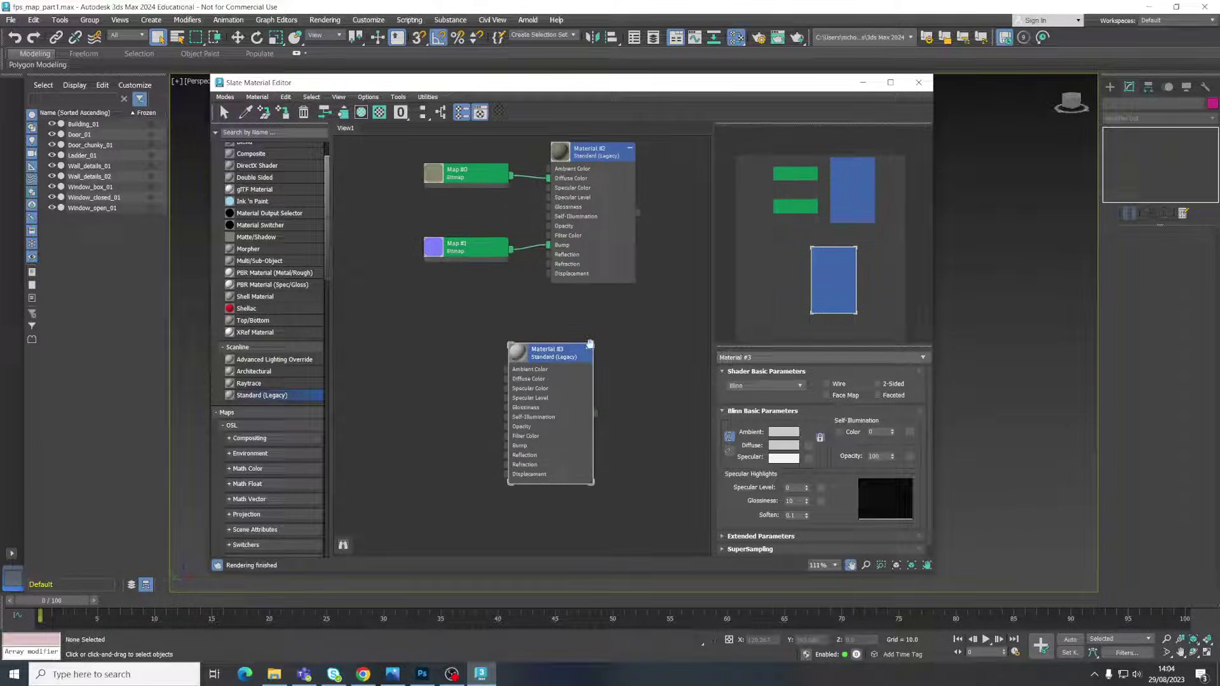
middle_click_drag(667, 264, 582, 280)
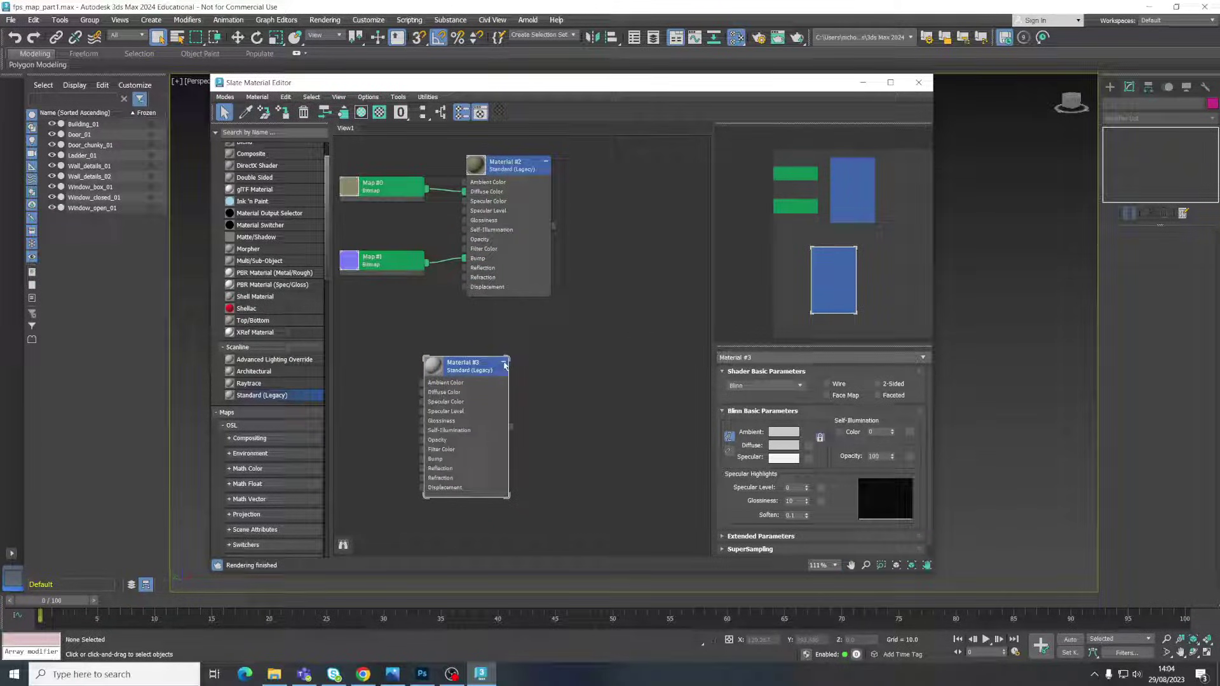
left_click_drag(505, 364, 547, 364)
middle_click_drag(416, 407, 453, 379)
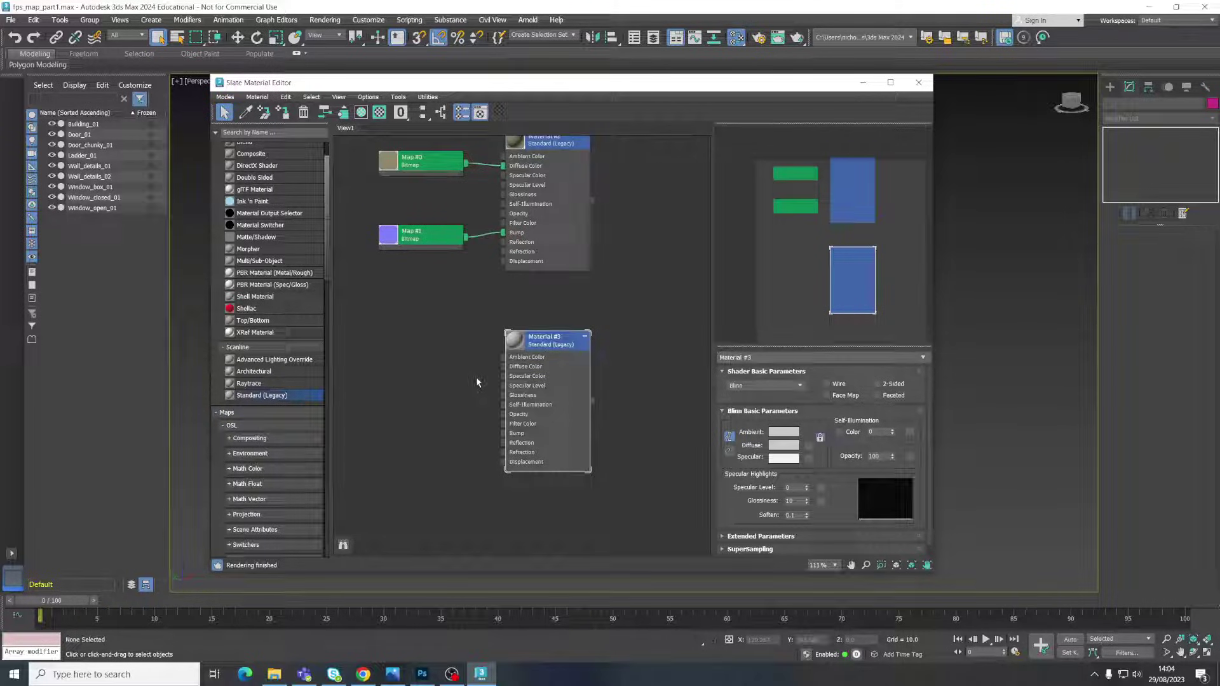
left_click_drag(543, 344, 564, 333)
scroll(478, 391, "up", 1)
Step: Drag the Wood035_2K_Color and Wood035 NormalGL textures from the folder into the node graph
left_click(280, 679)
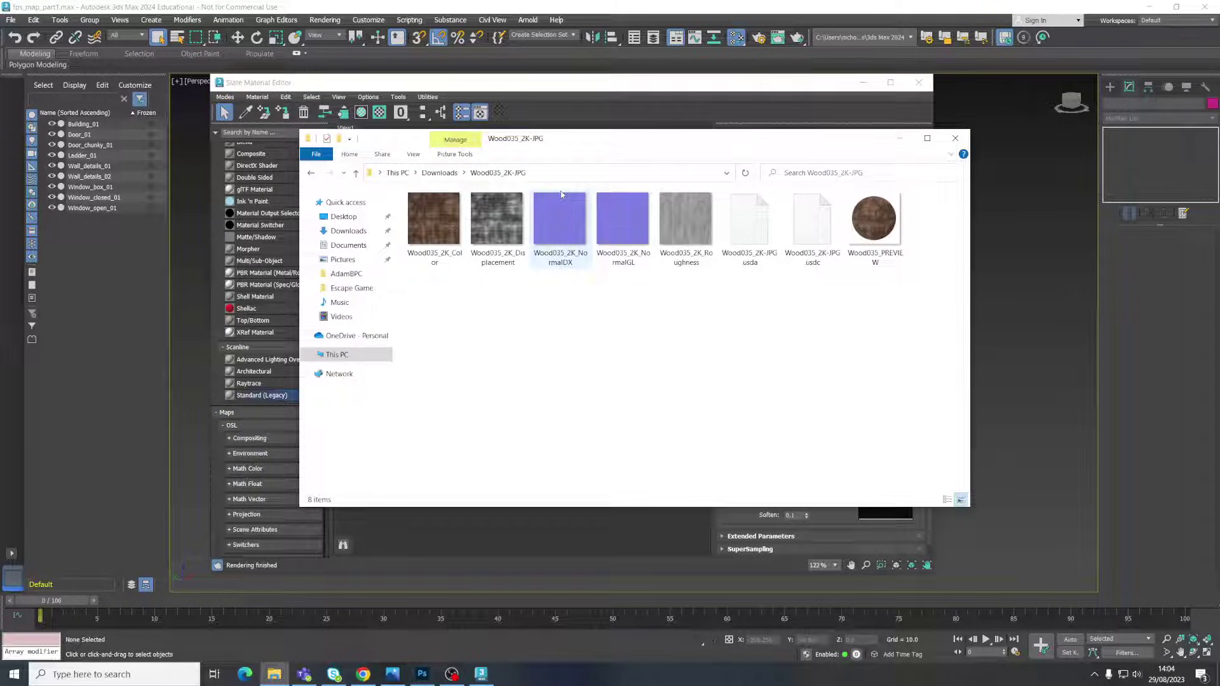
left_click_drag(581, 83, 896, 172)
left_click(671, 256)
left_click_drag(672, 257, 422, 349)
left_click(425, 337)
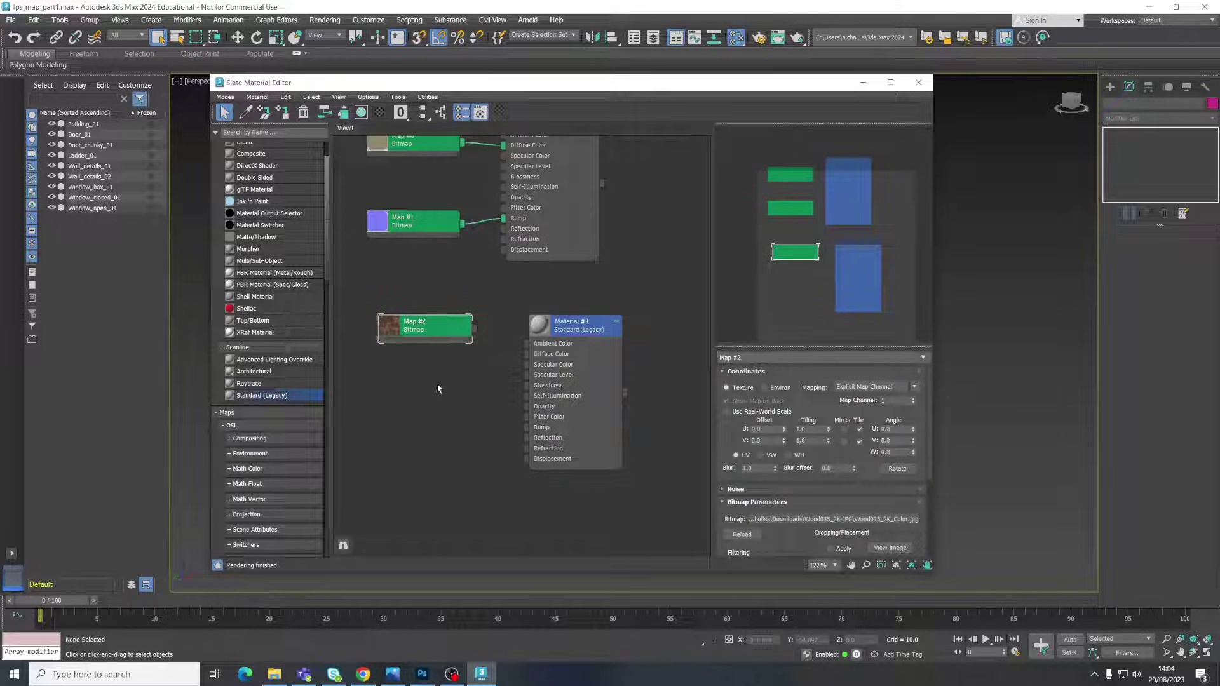
left_click(274, 674)
left_click_drag(853, 260, 421, 439)
Step: Wire the wood colour map into Material #3's Diffuse Color and NormalGL into Bump
scroll(488, 315, "up", 2)
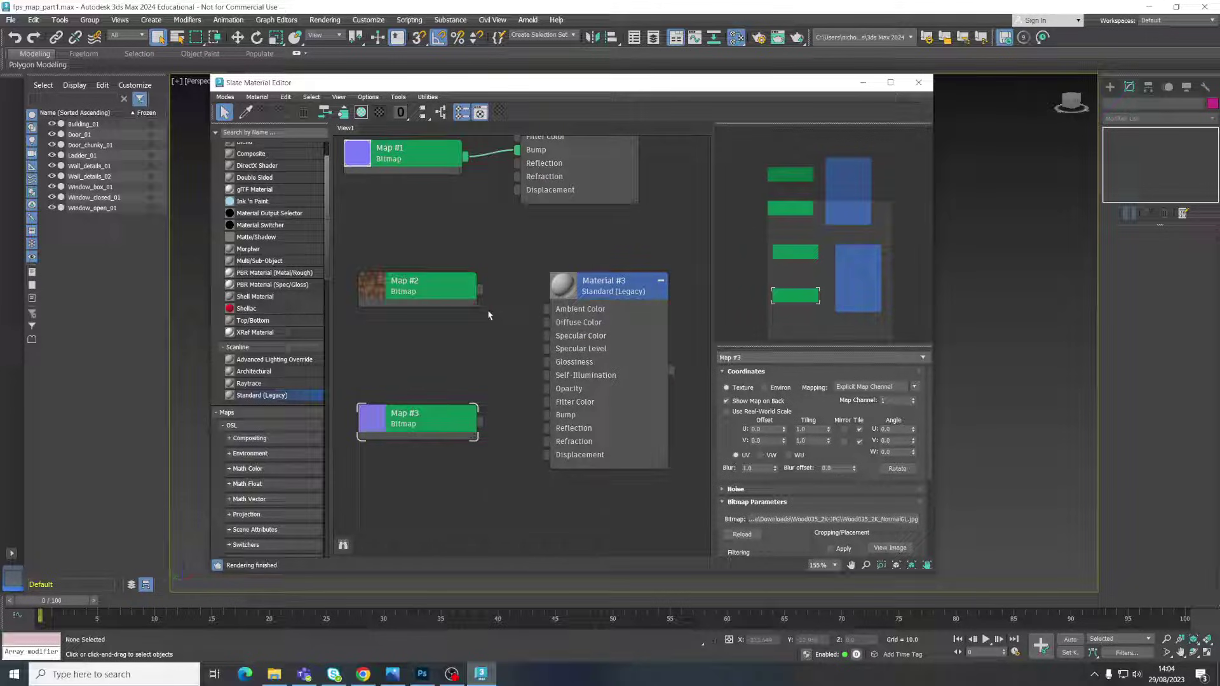
left_click_drag(481, 295, 552, 322)
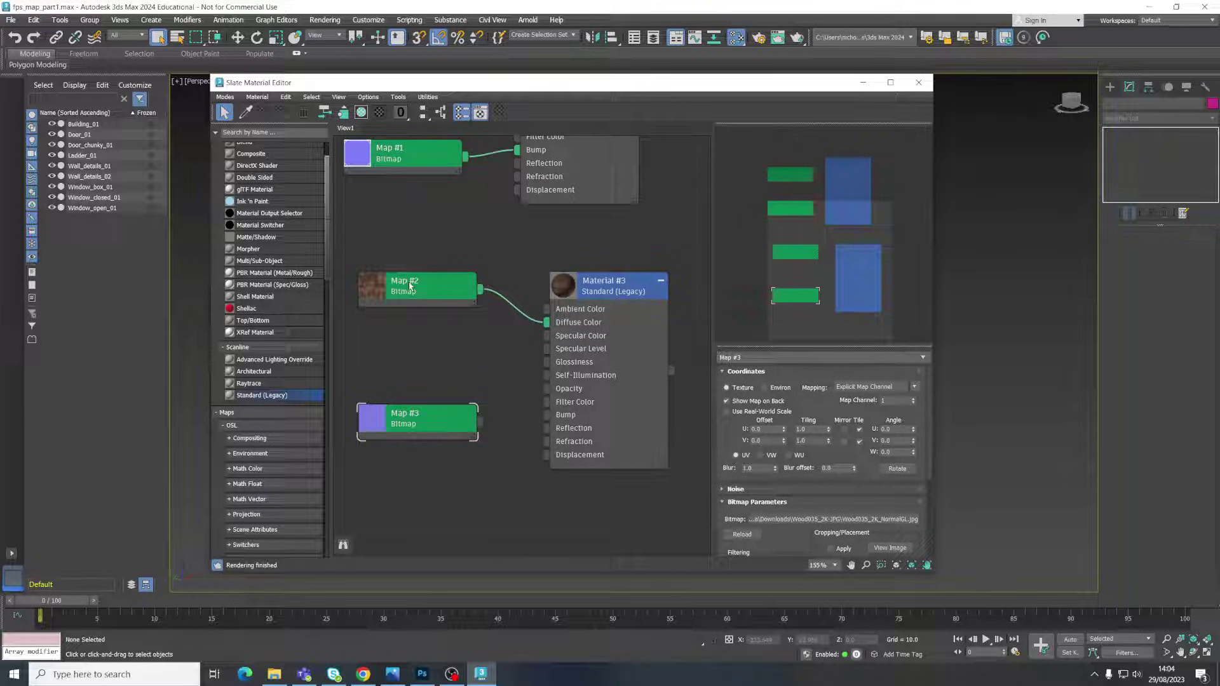
left_click_drag(448, 297, 448, 314)
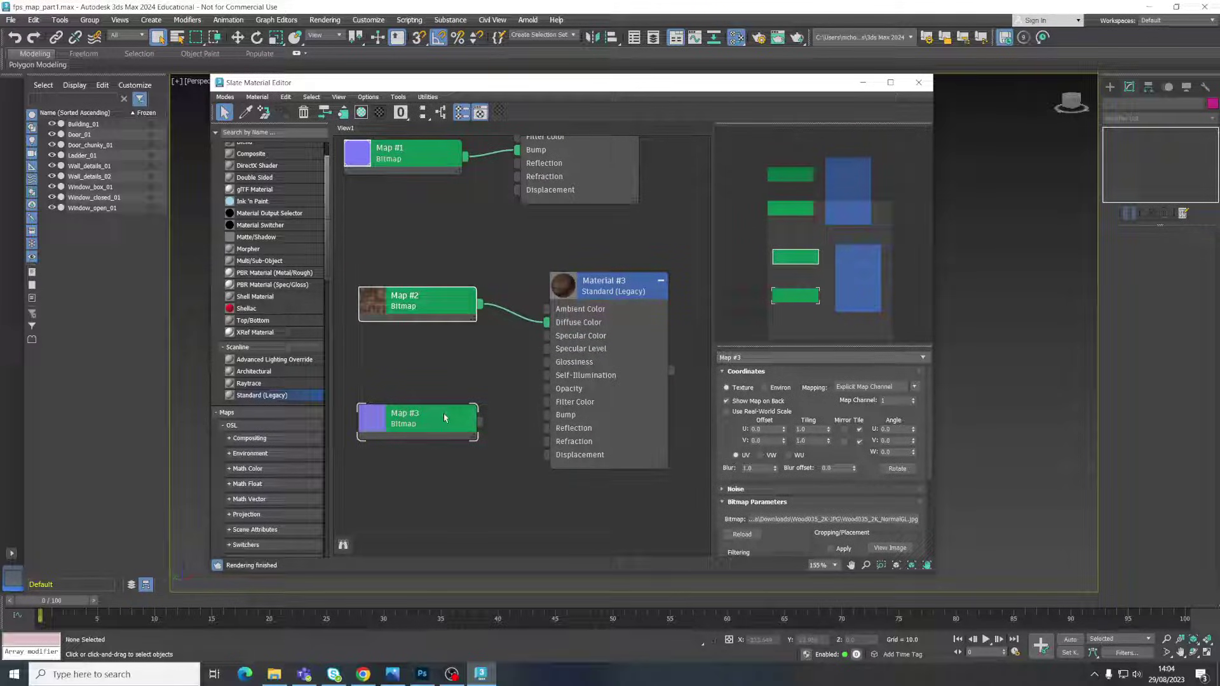
left_click_drag(449, 416, 548, 415)
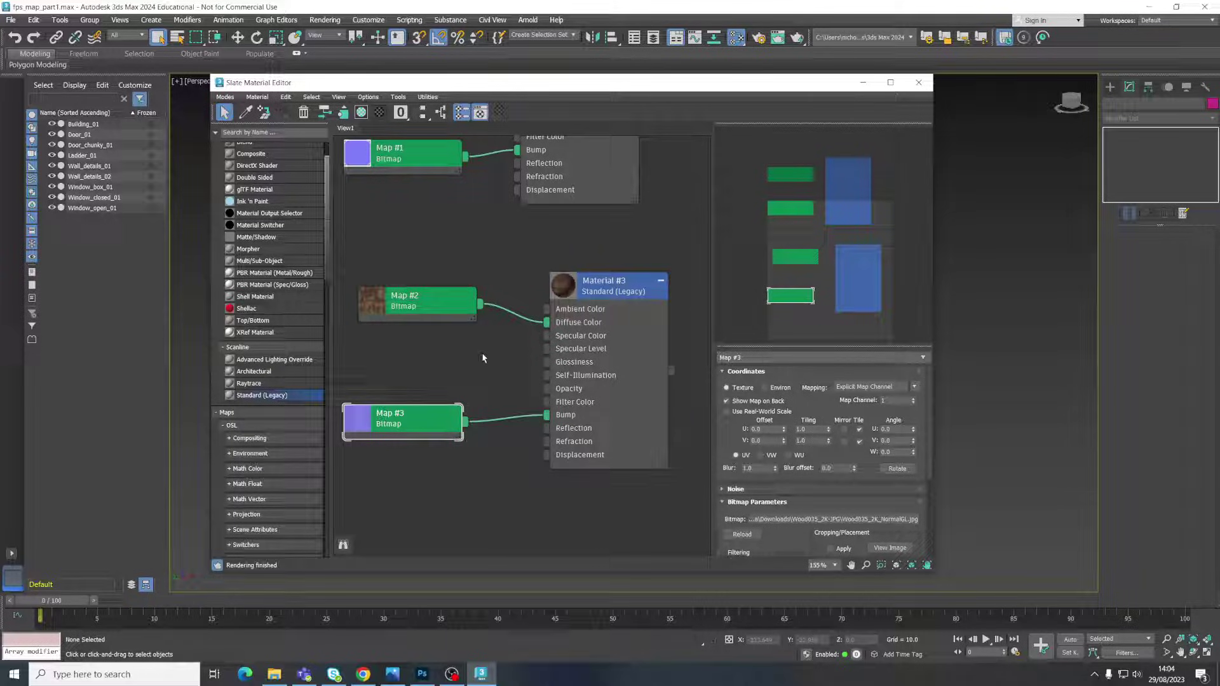
Step: Connect Map #3 to Material #3's bump input and apply Material #3 to the door
left_click_drag(445, 300, 429, 300)
left_click_drag(793, 85, 519, 153)
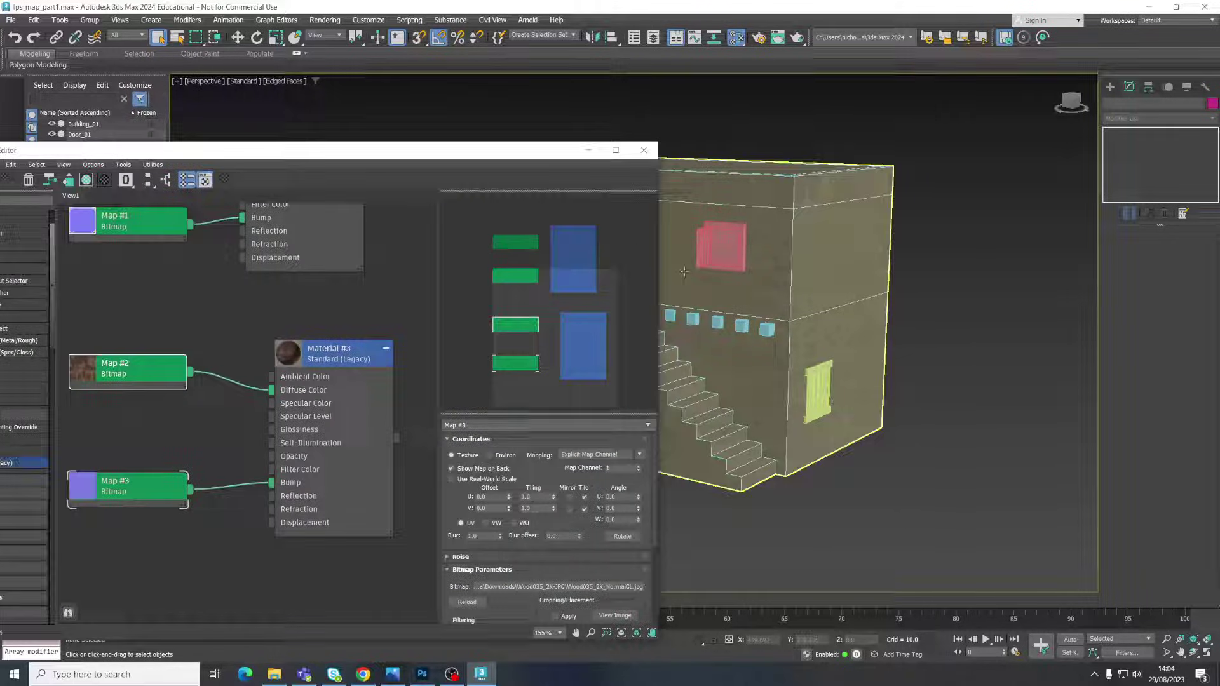
middle_click_drag(826, 305, 783, 270, "alt")
left_click(783, 267)
scroll(782, 267, "up", 5)
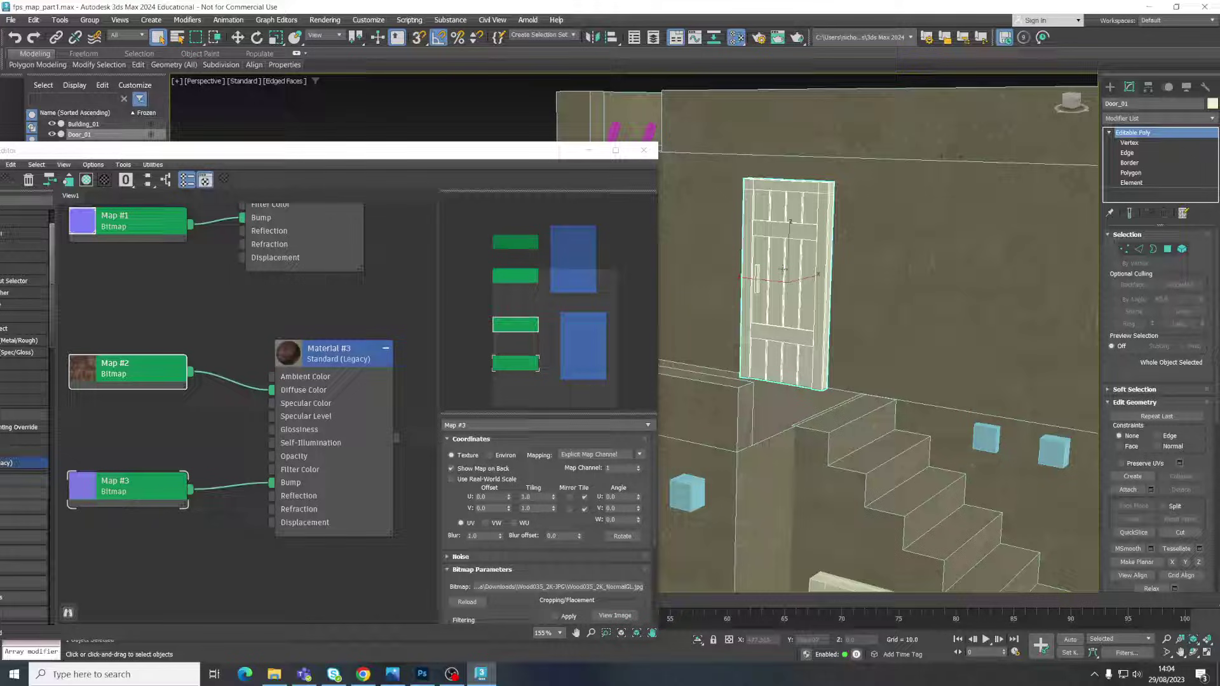
left_click(316, 353)
left_click(316, 352)
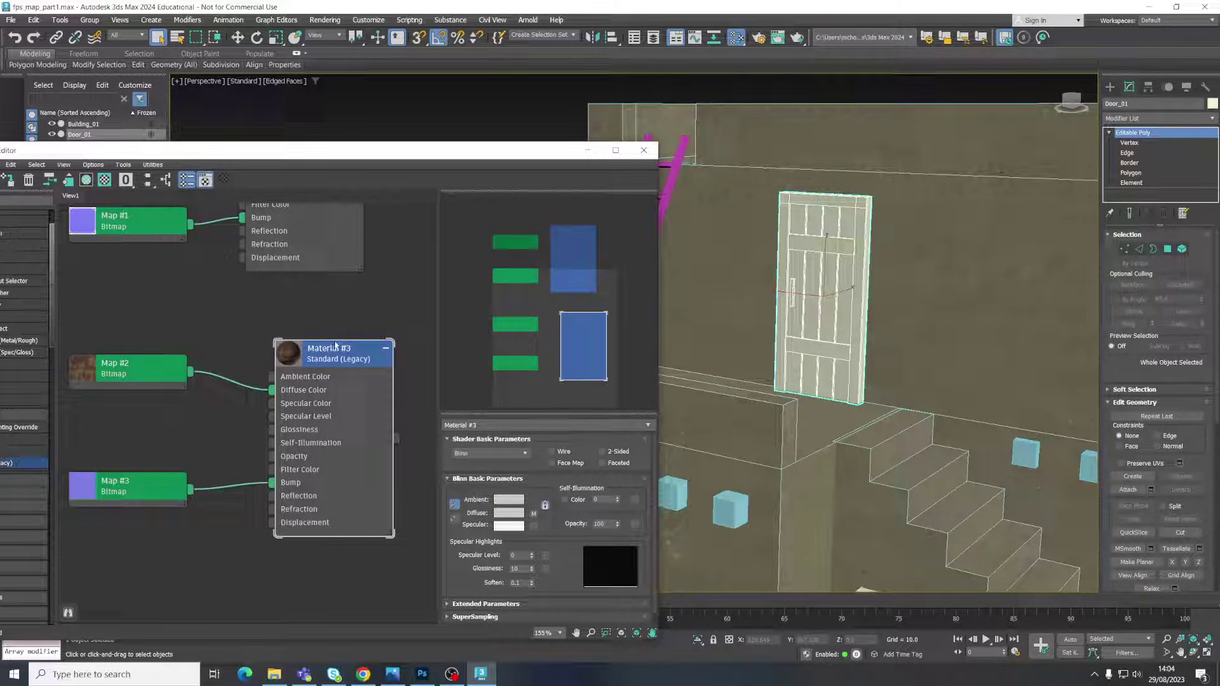
left_click_drag(74, 155, 139, 156)
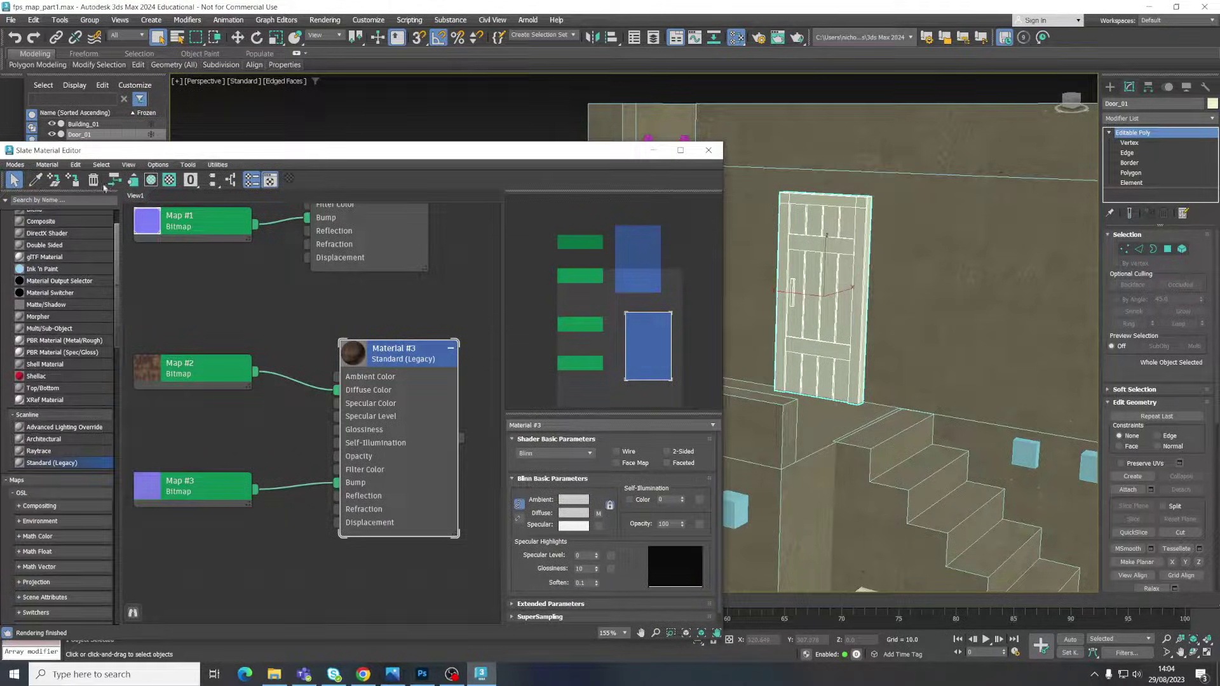
left_click(72, 180)
Step: Apply Material #3 to the open window and the wall-detail boxes, then close the material editor
middle_click_drag(794, 318, 731, 273)
left_click(742, 170)
left_click(967, 247)
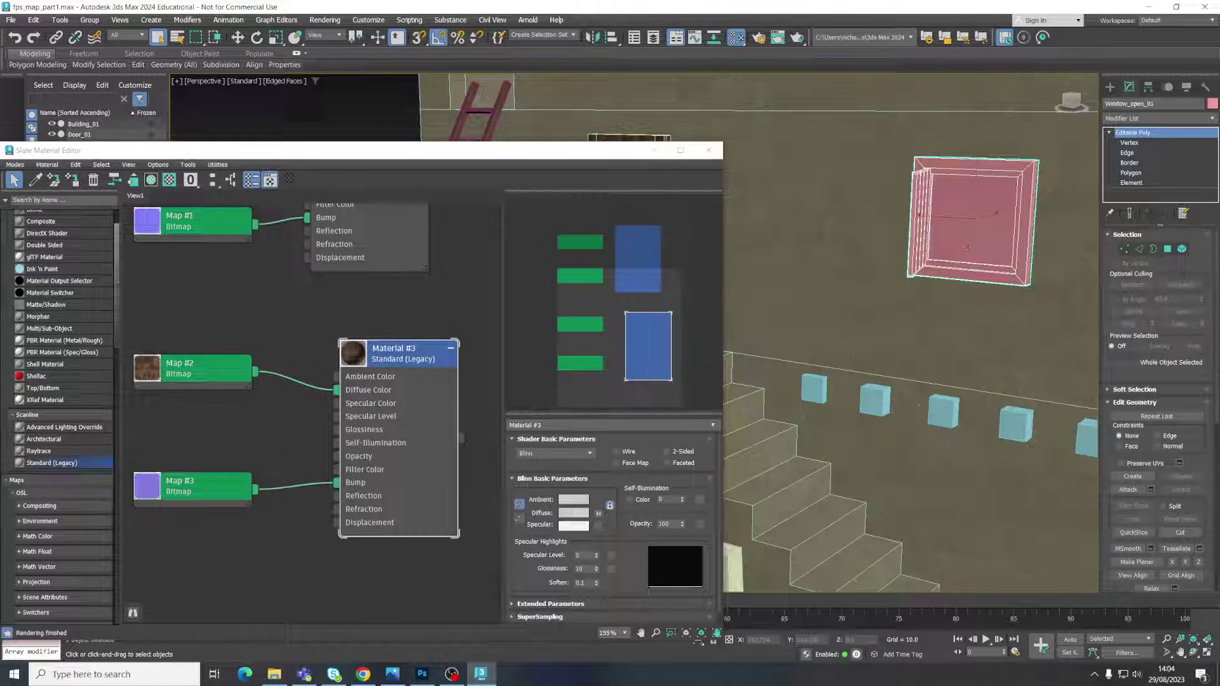
left_click(73, 183)
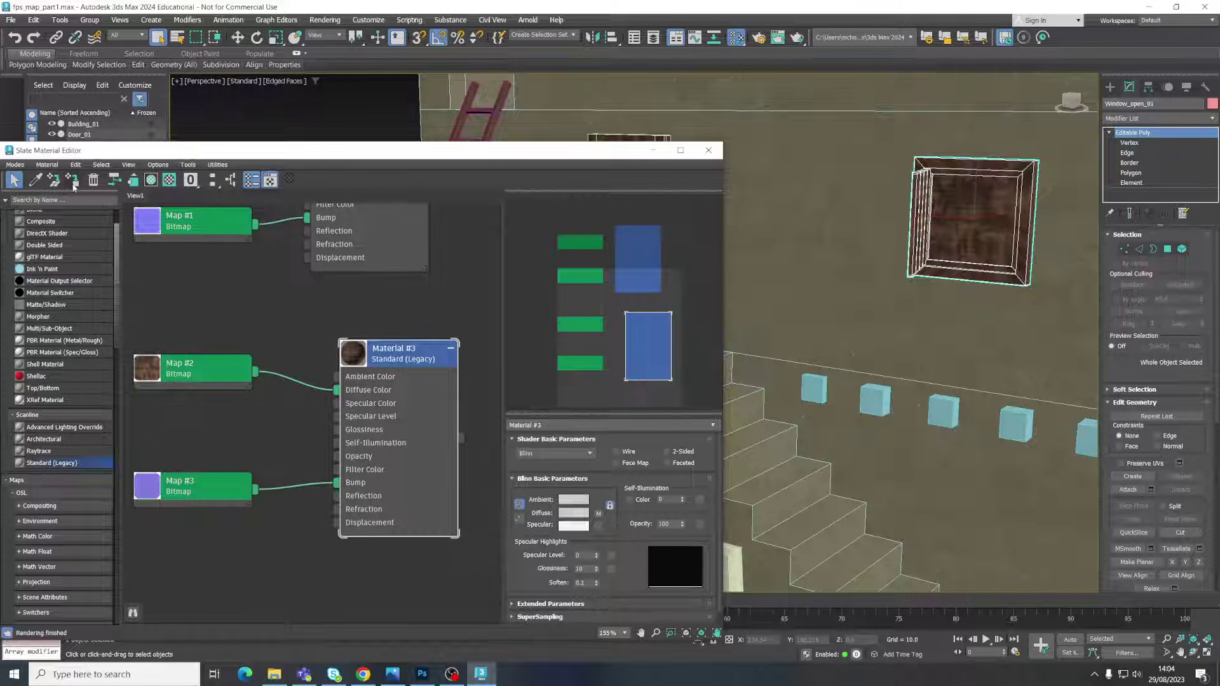
left_click(841, 387)
middle_click_drag(840, 387, 750, 381)
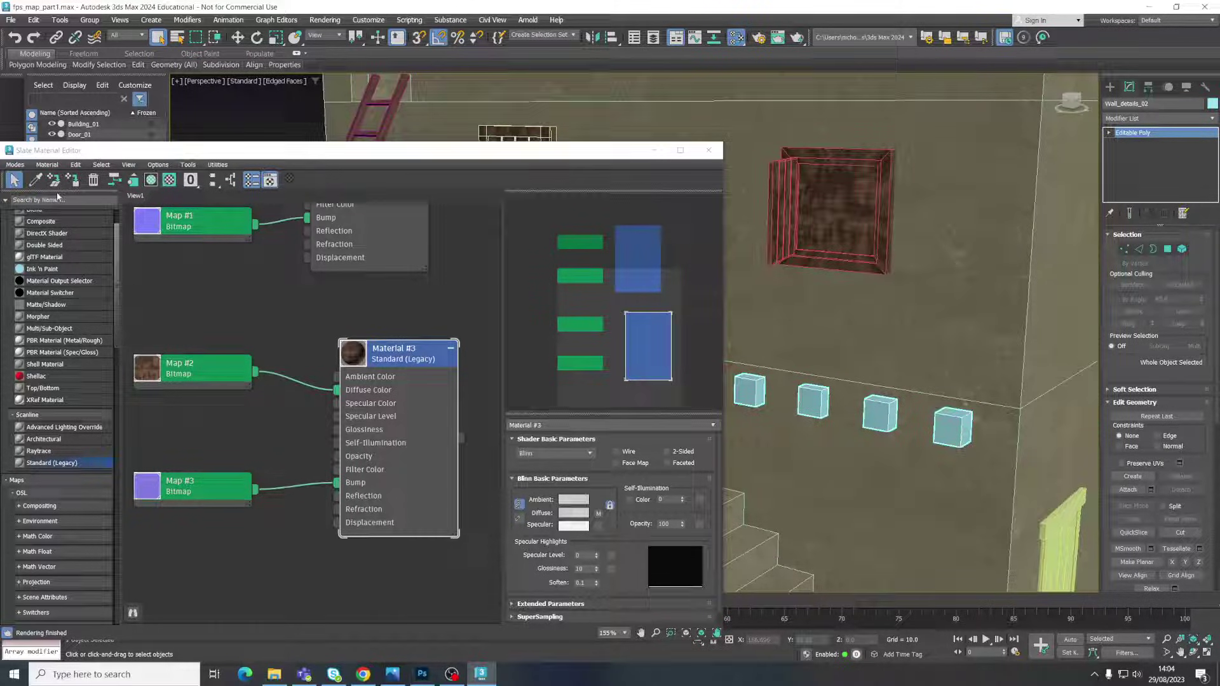
left_click(73, 181)
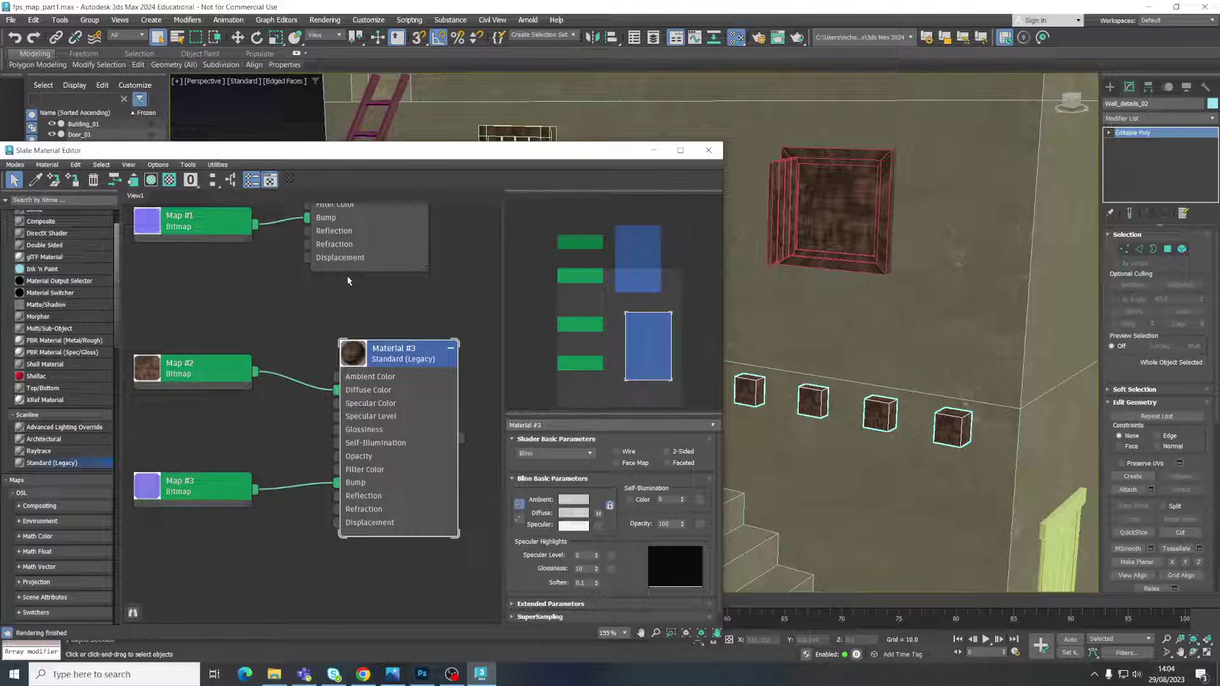
middle_click_drag(832, 210, 1055, 216)
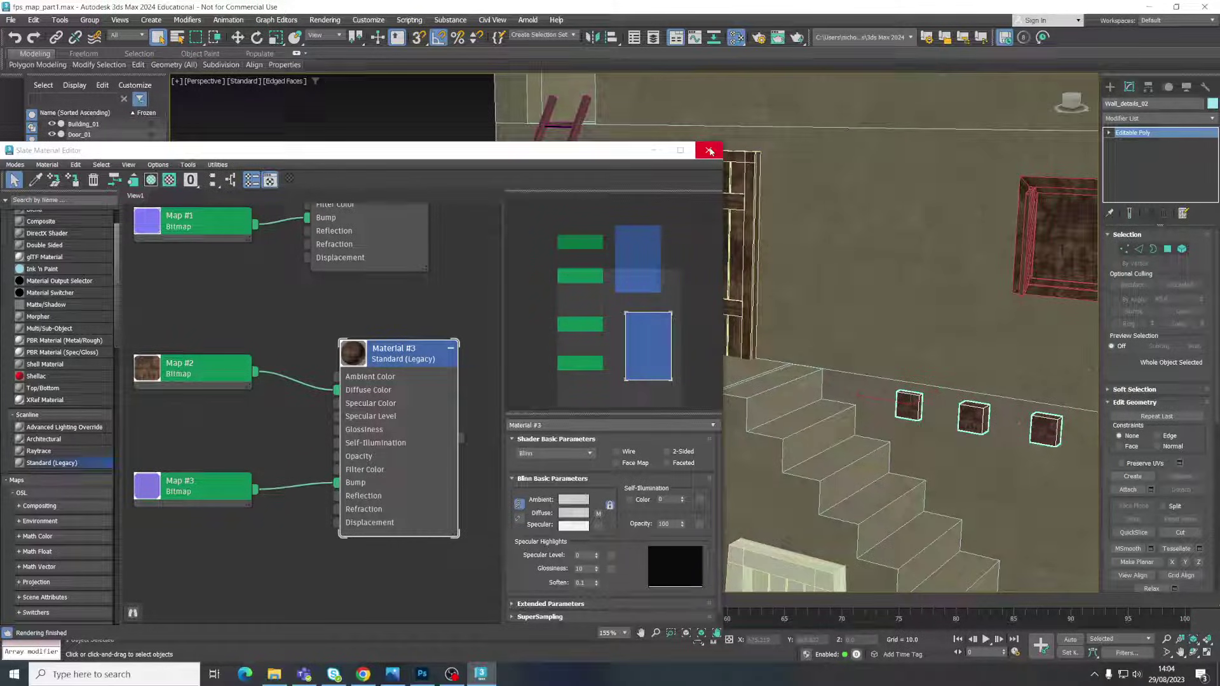
left_click(710, 151)
middle_click_drag(826, 286, 634, 286)
Step: Add a UVW Map modifier with box mapping to the open window
scroll(634, 286, "down", 3)
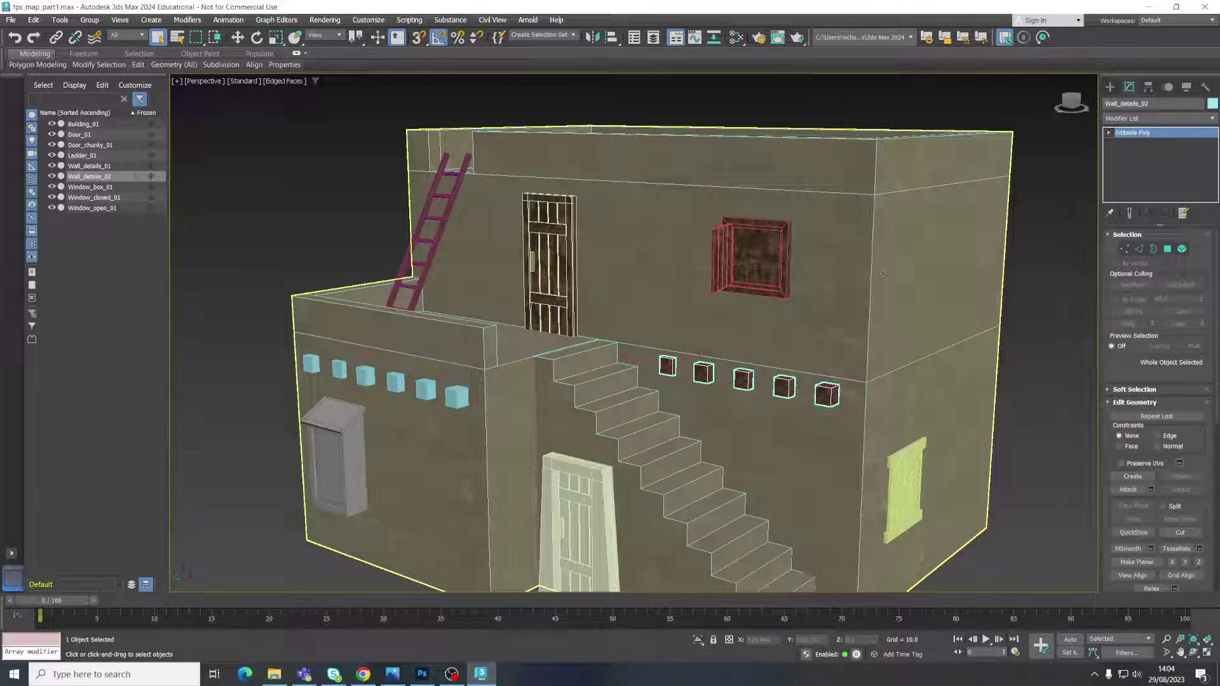
left_click(788, 249)
key("z")
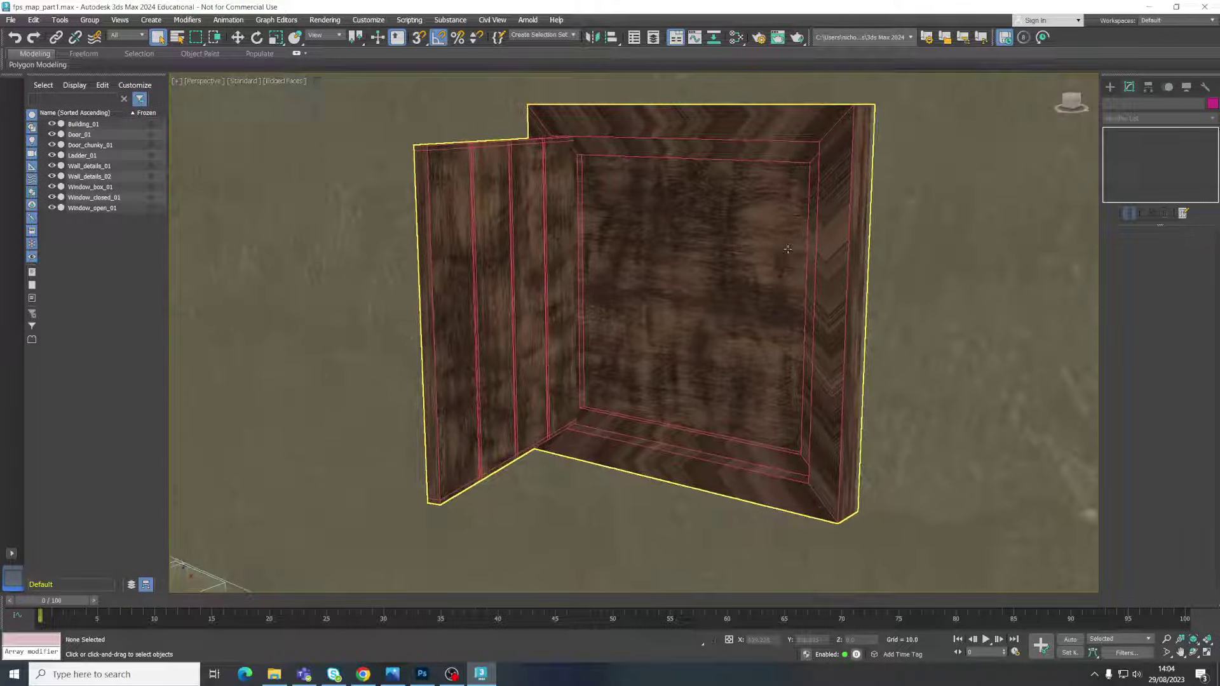
scroll(785, 254, "up", 5)
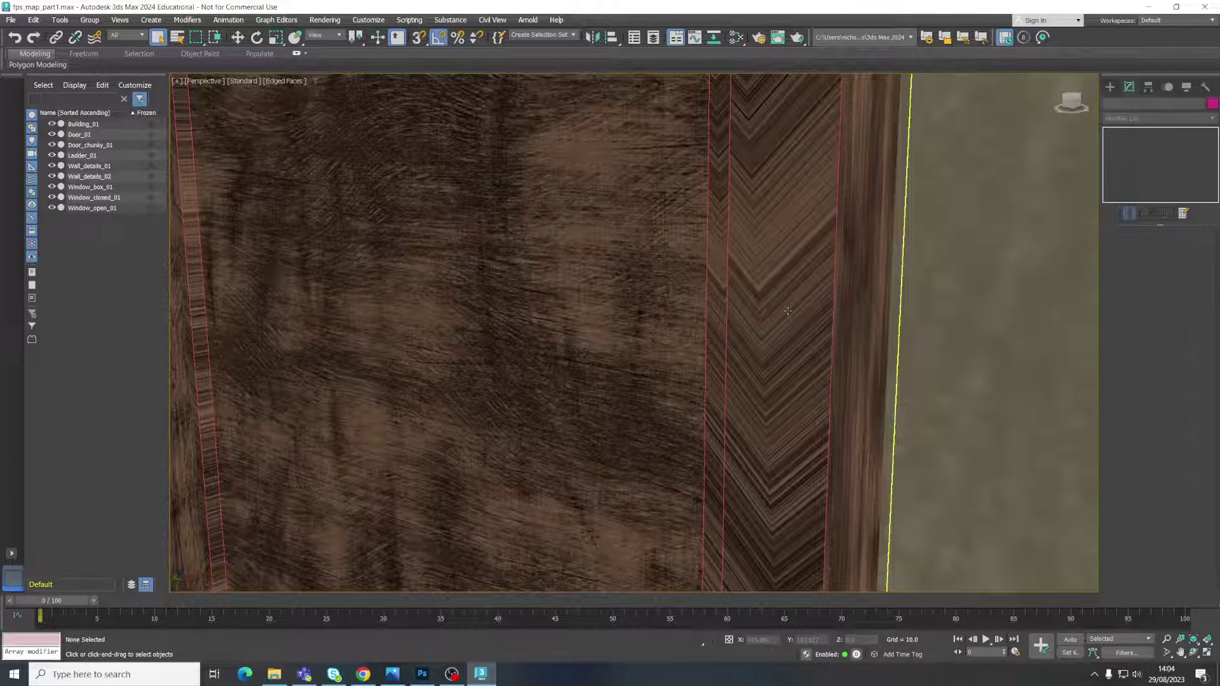
scroll(744, 327, "down", 5)
left_click(709, 266)
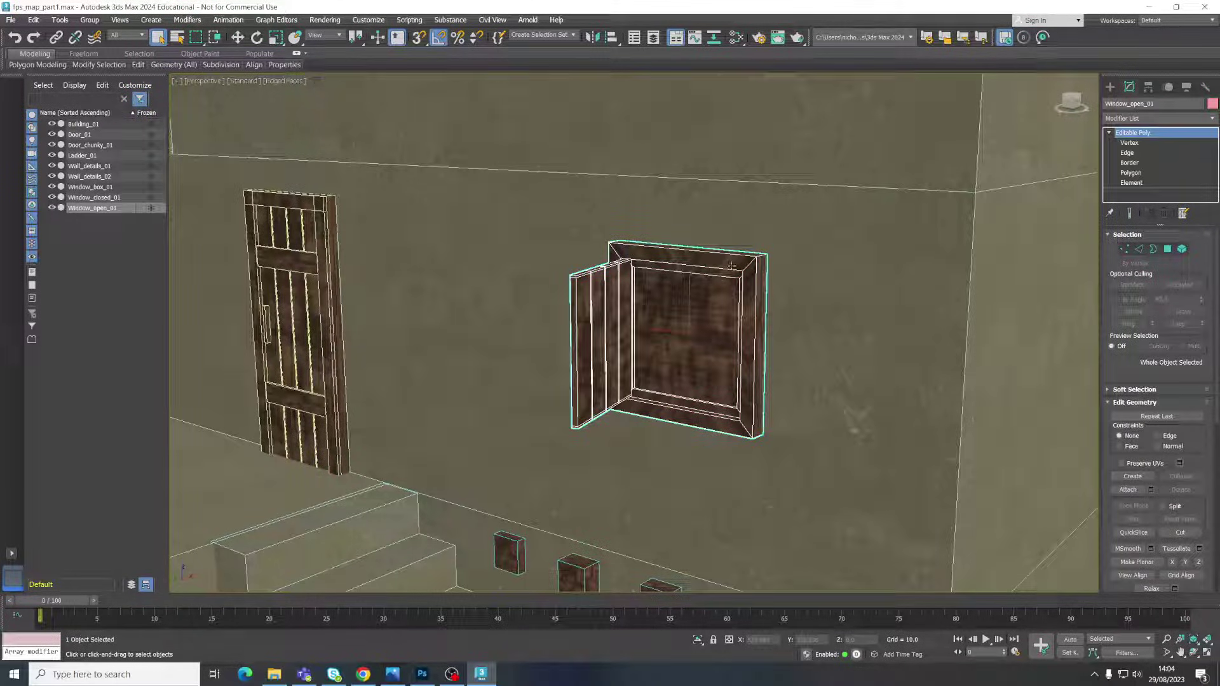
middle_click_drag(697, 261, 647, 254)
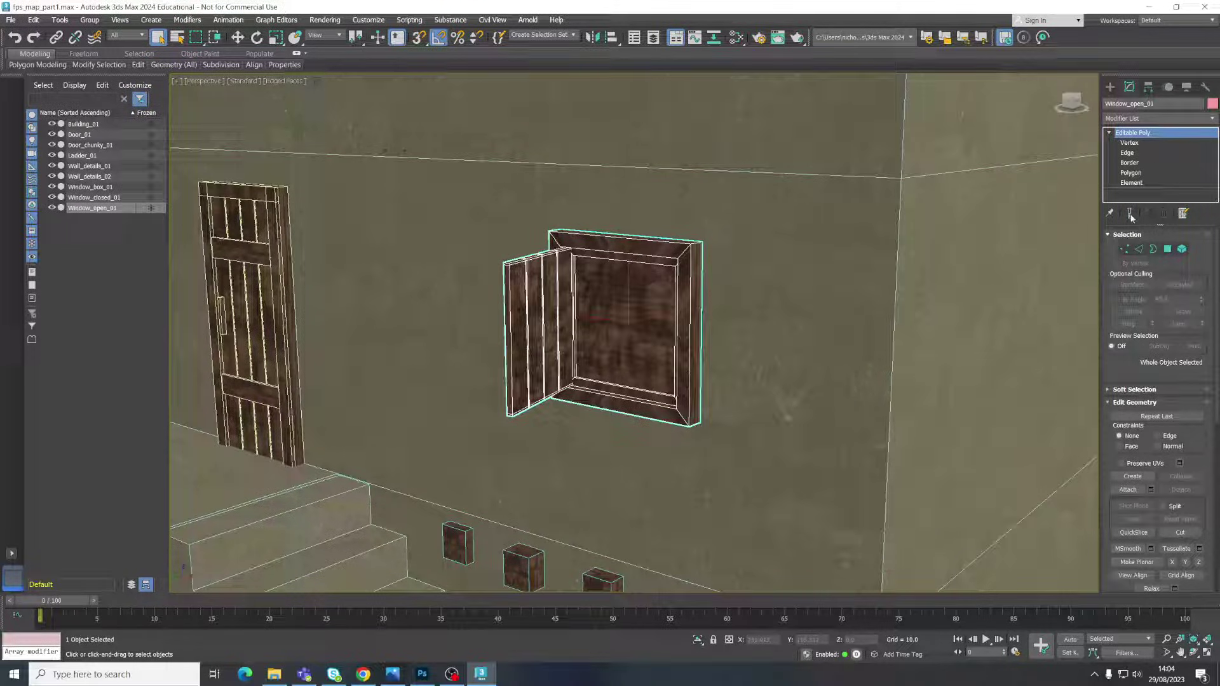
left_click(1204, 126)
scroll(1168, 381, "down", 10)
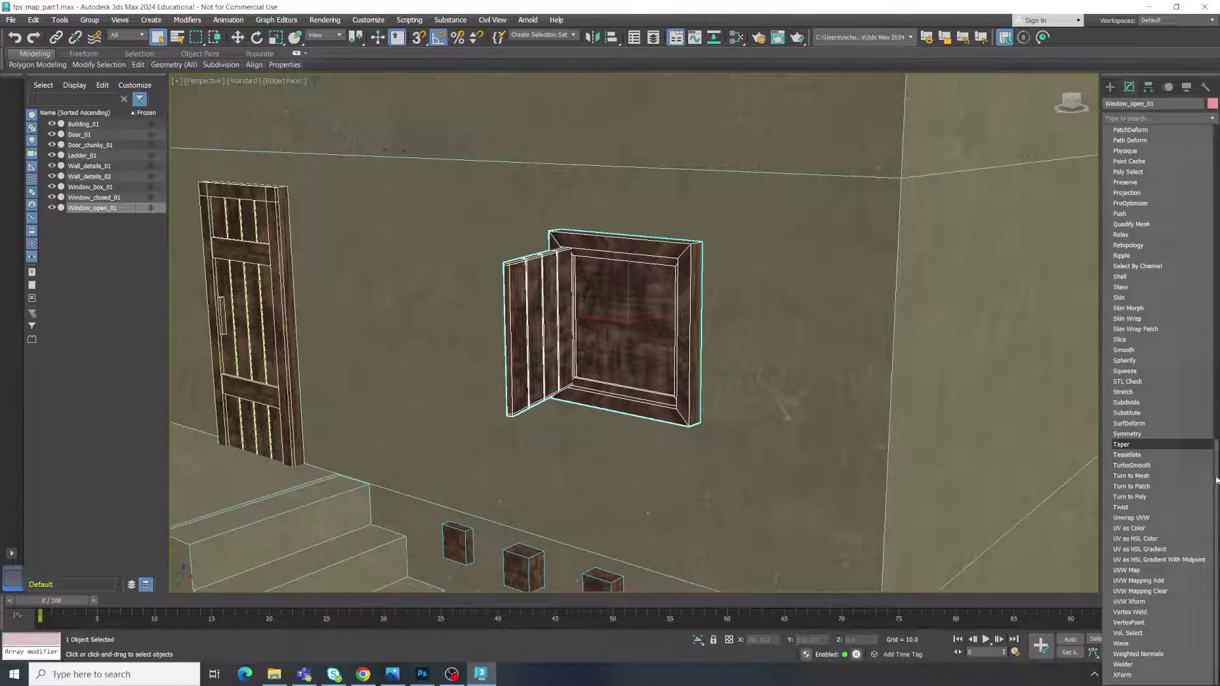
left_click(1126, 570)
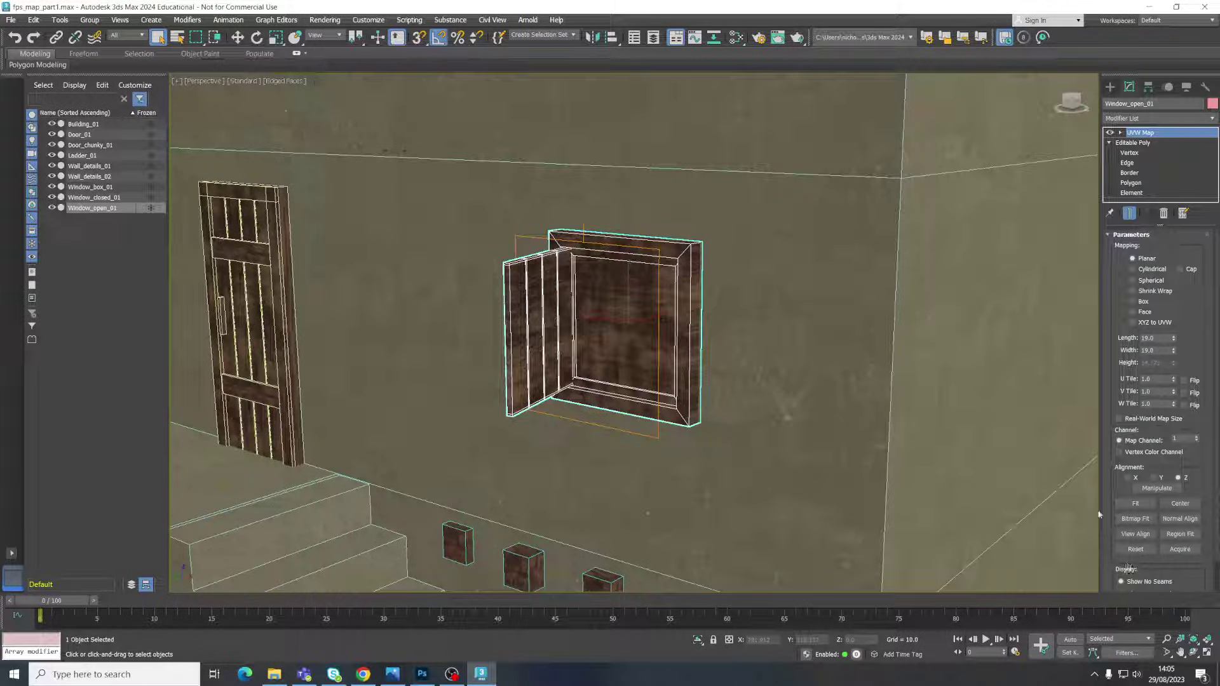
left_click(1143, 304)
Step: Add a UVW Map modifier with box mapping to the door
middle_click_drag(234, 293, 405, 277)
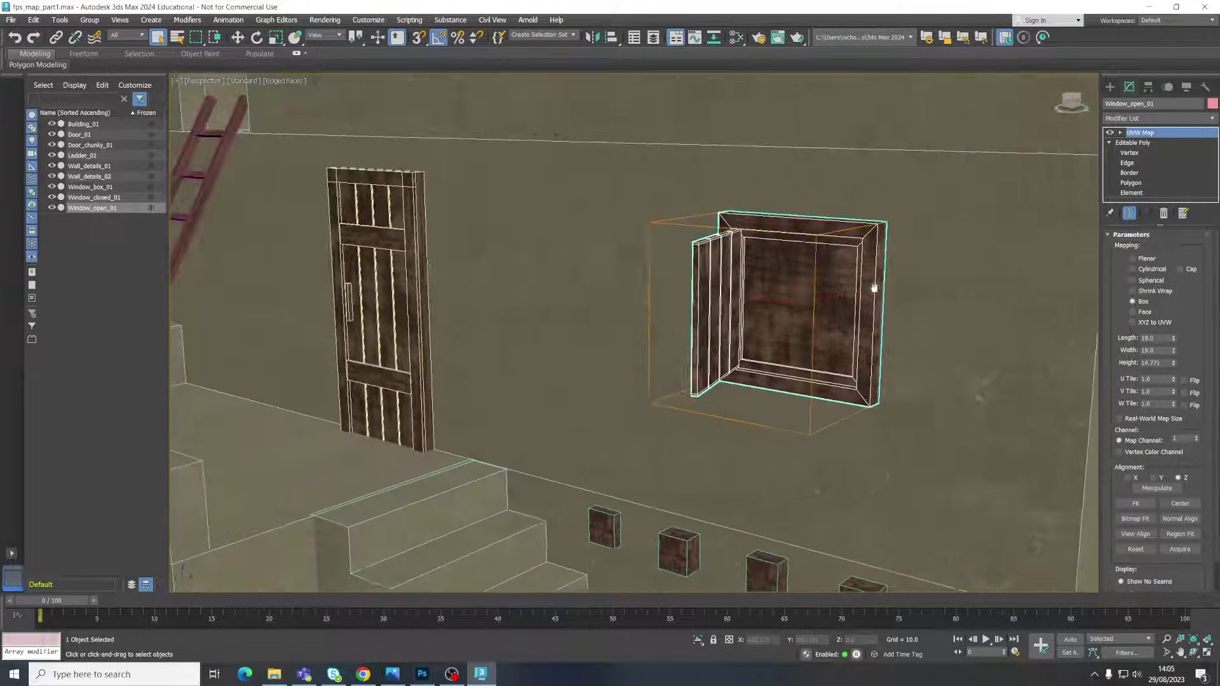
left_click(405, 277)
left_click(1157, 118)
left_click_drag(1214, 158, 1214, 475)
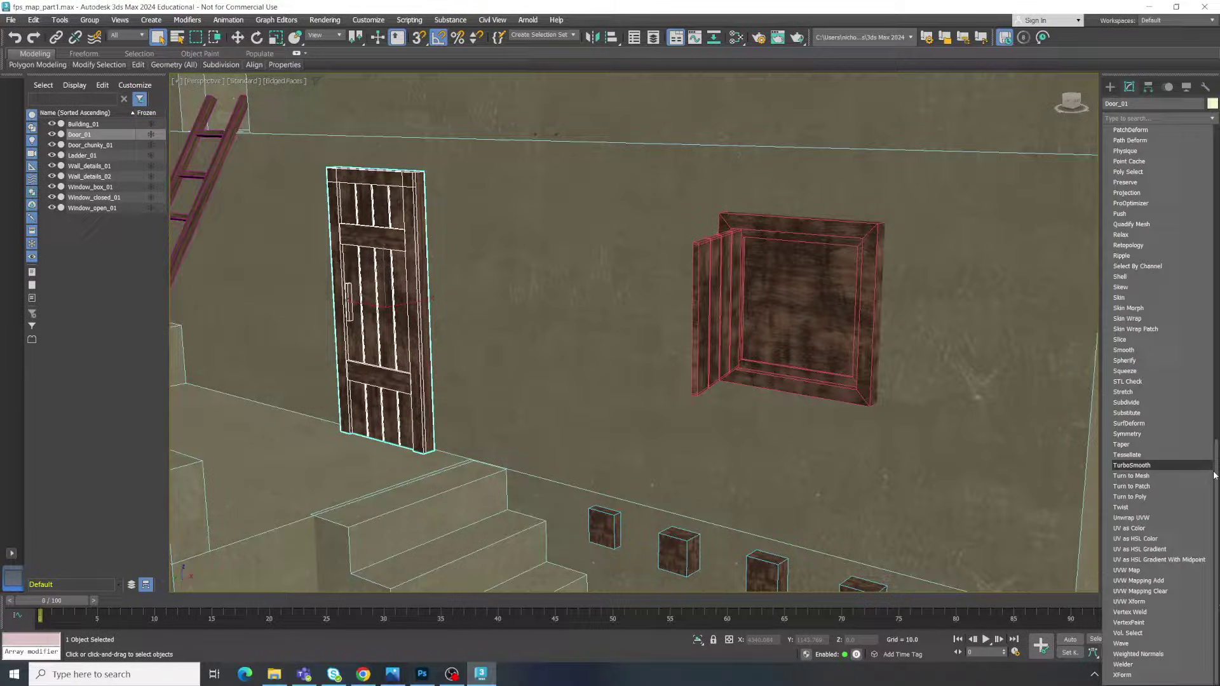
left_click(1131, 569)
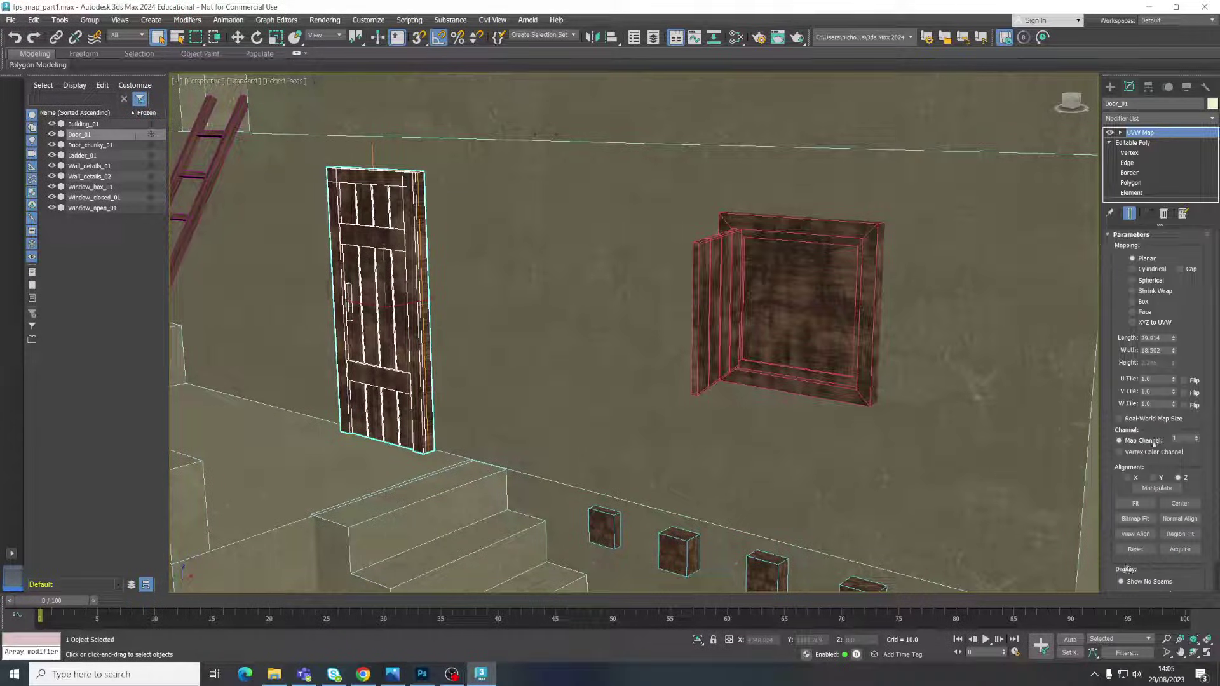
left_click(1135, 303)
Step: Add a UVW Map modifier to the ladder
middle_click_drag(191, 261, 527, 251)
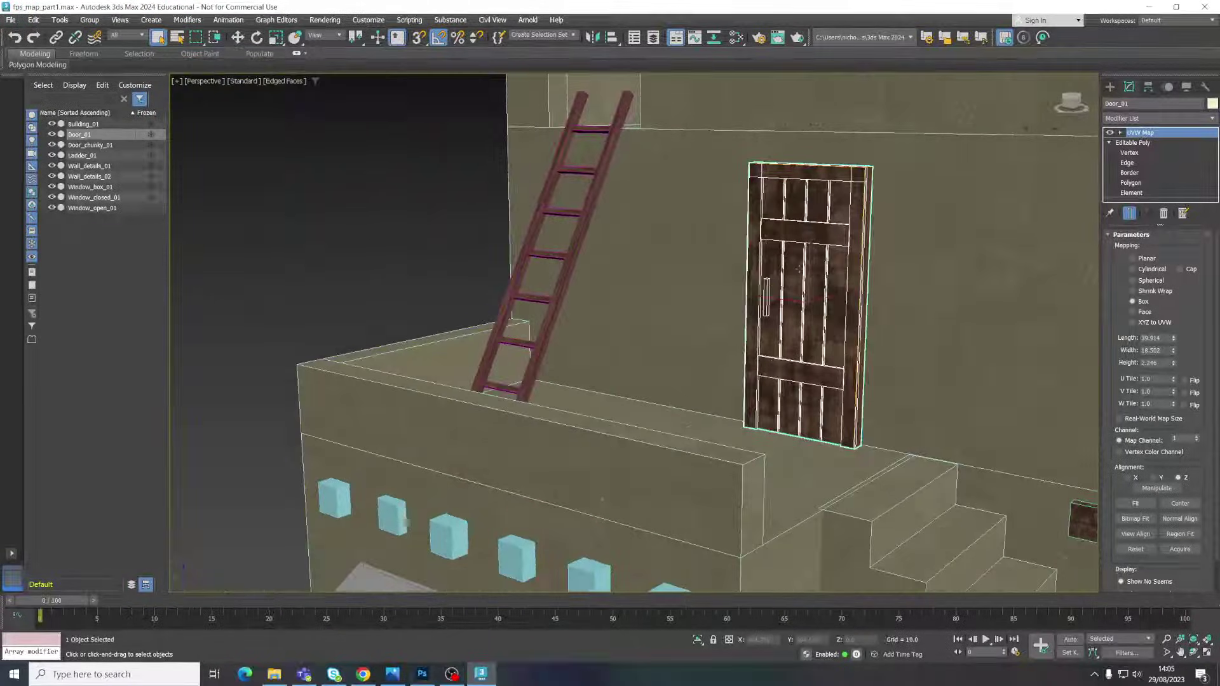
left_click(527, 251)
left_click(1156, 118)
left_click_drag(1215, 159, 1214, 472)
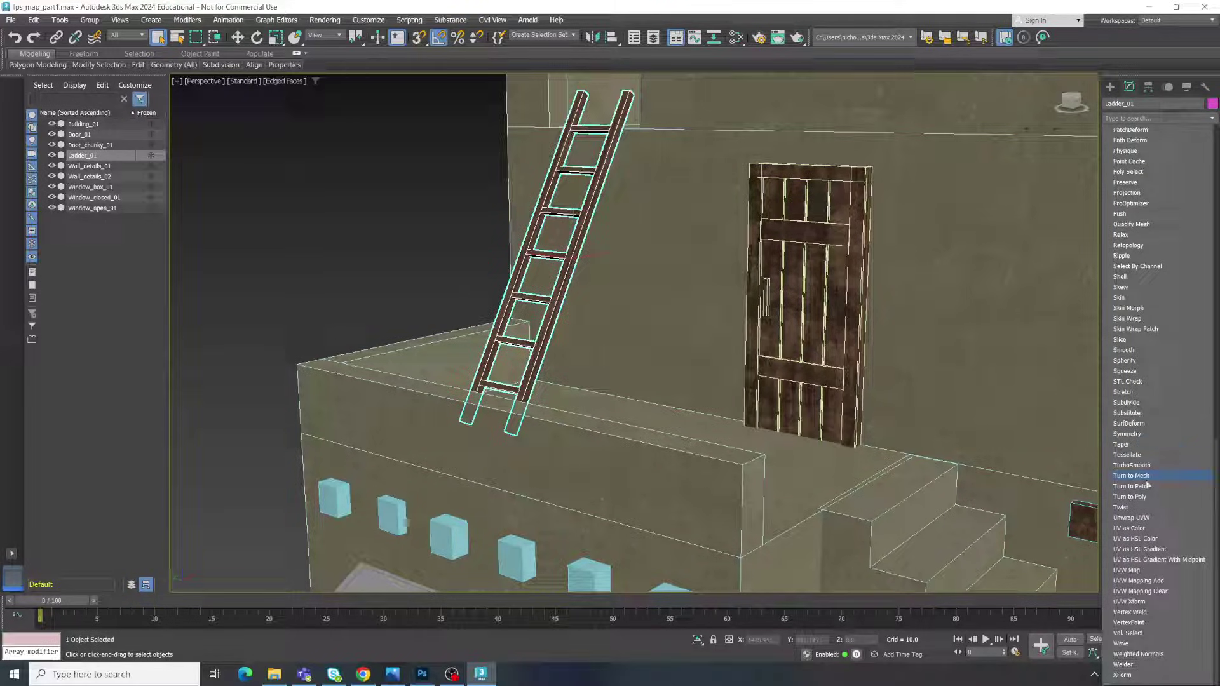
left_click(1134, 571)
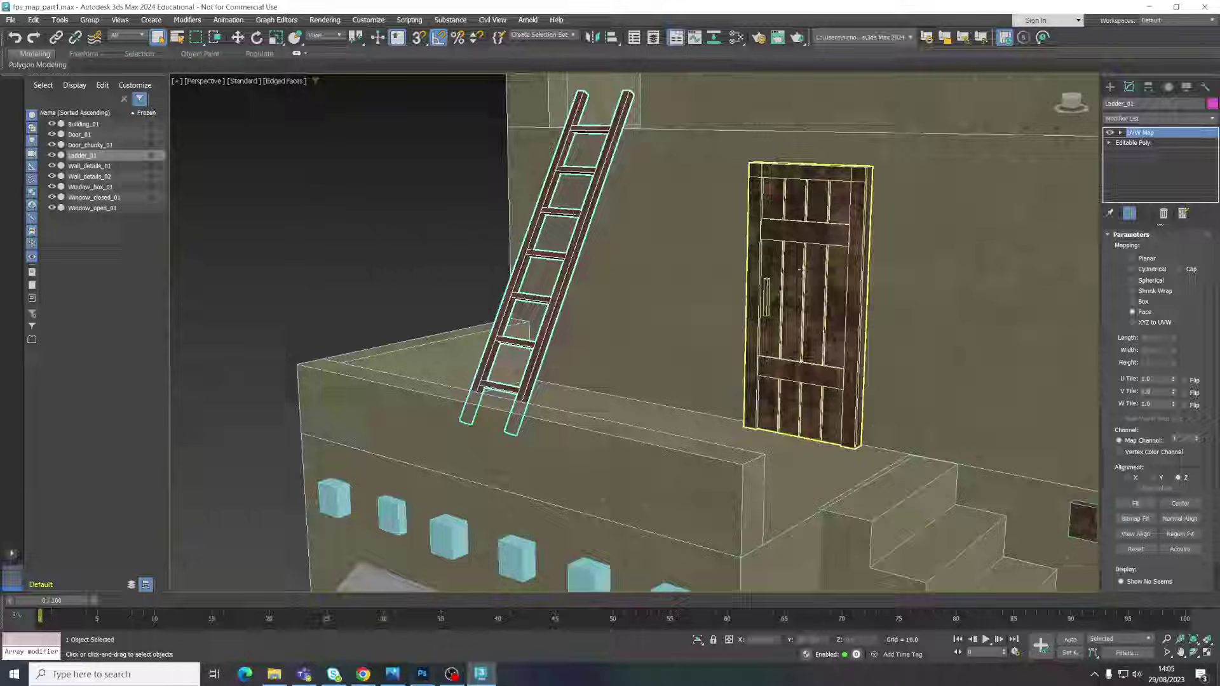
Step: Add a UVW Map modifier to the wall-detail boxes, then clear the selection
middle_click_drag(953, 394, 528, 216)
left_click(772, 339)
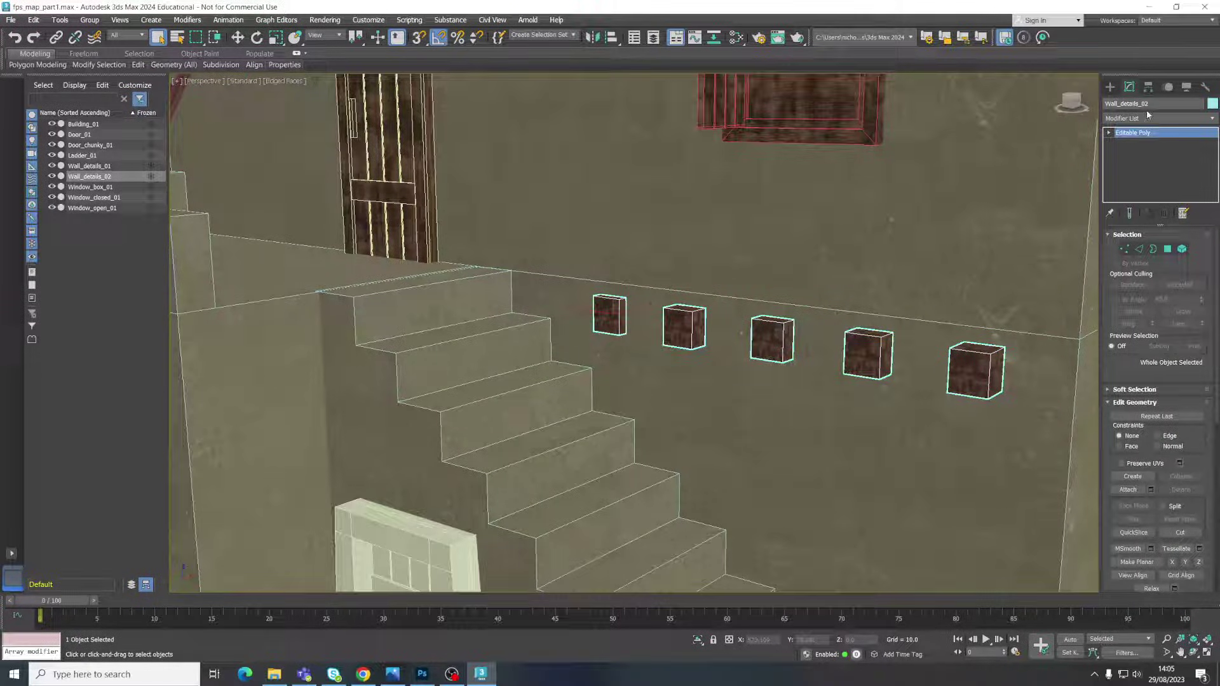
left_click(1110, 133)
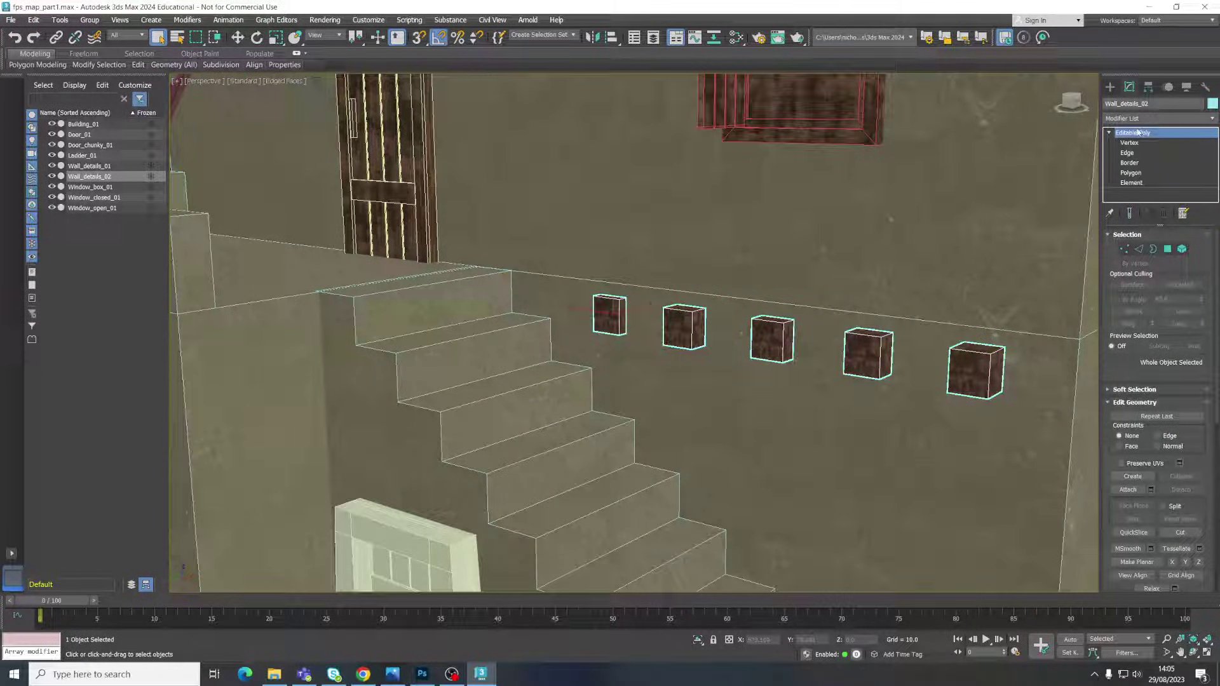
left_click(1130, 173)
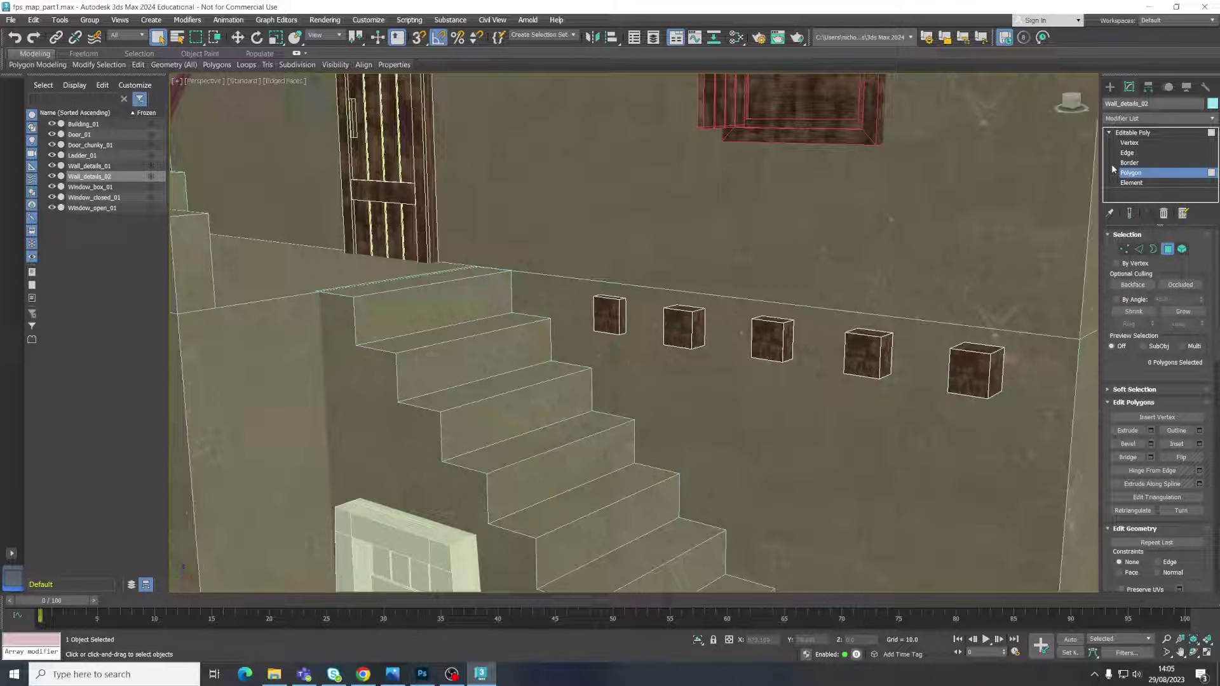
left_click(1141, 132)
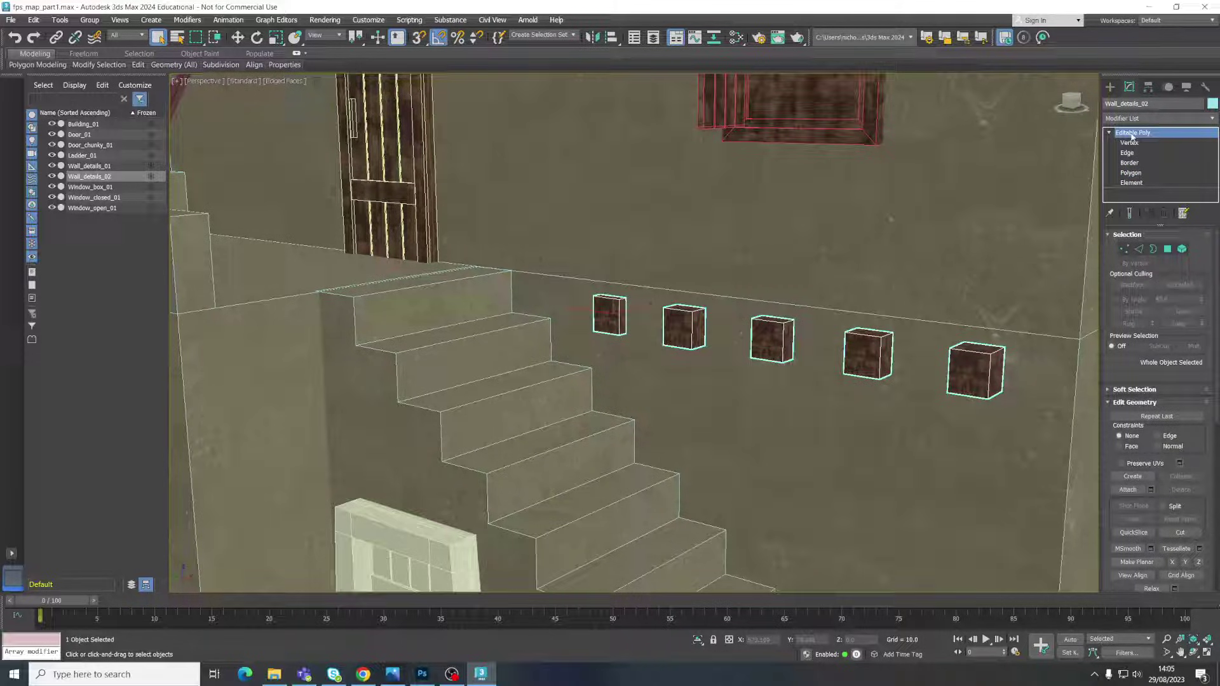
left_click(1180, 121)
scroll(1151, 445, "down", 10)
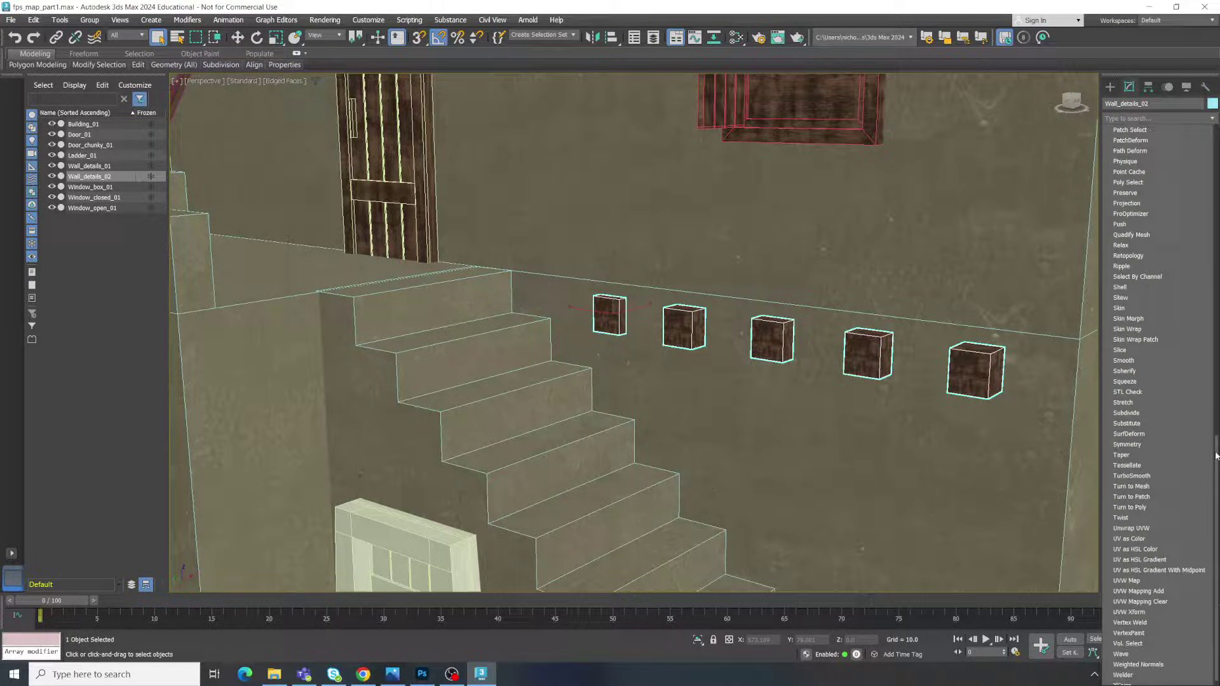
left_click(1127, 570)
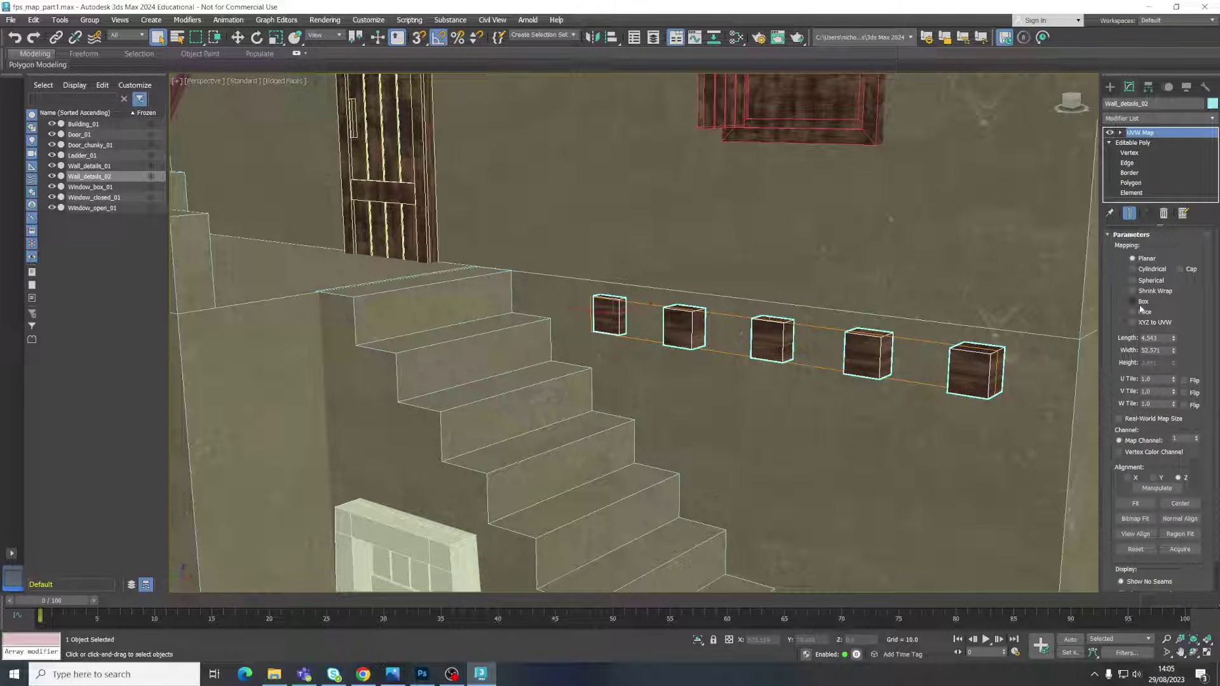
scroll(745, 254, "down", 8)
left_click(959, 250)
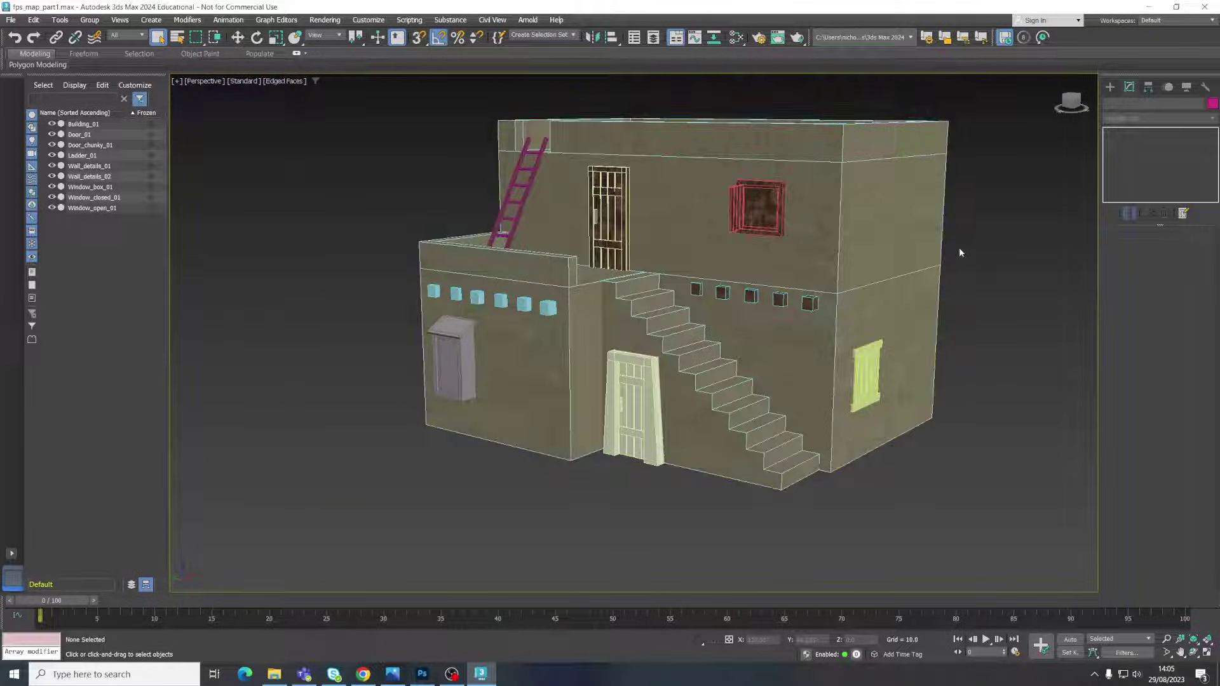
scroll(745, 183, "up", 8)
scroll(734, 207, "up", 3)
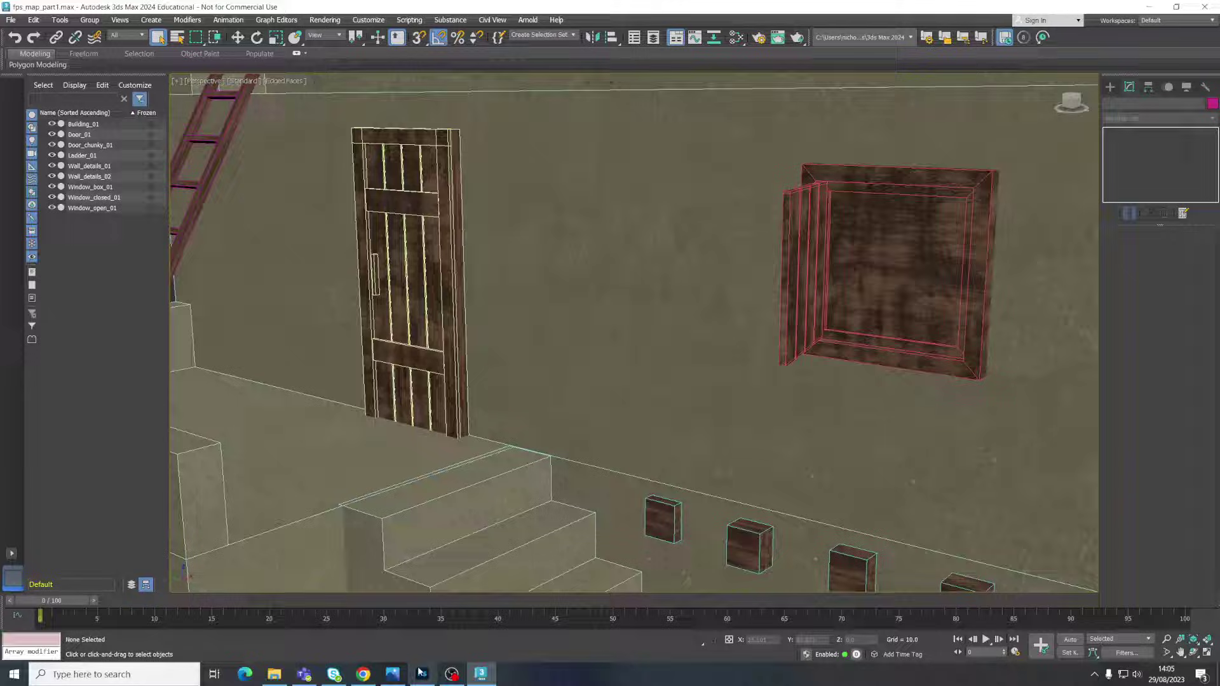
left_click(392, 674)
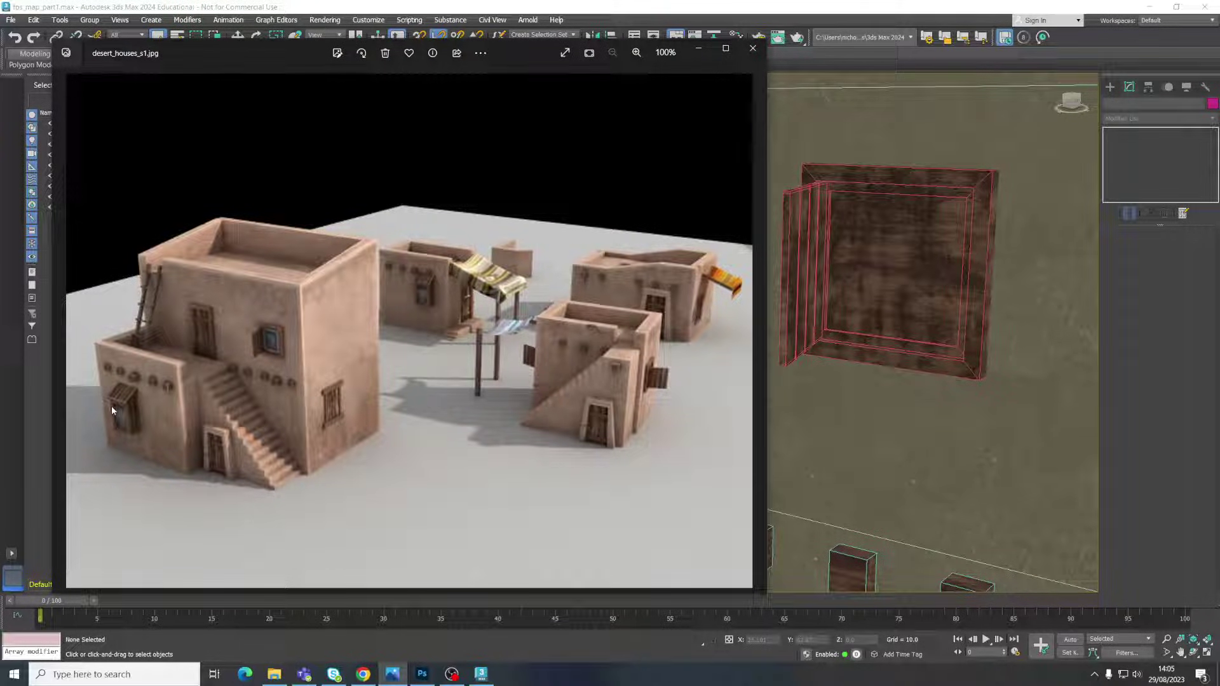
left_click(753, 48)
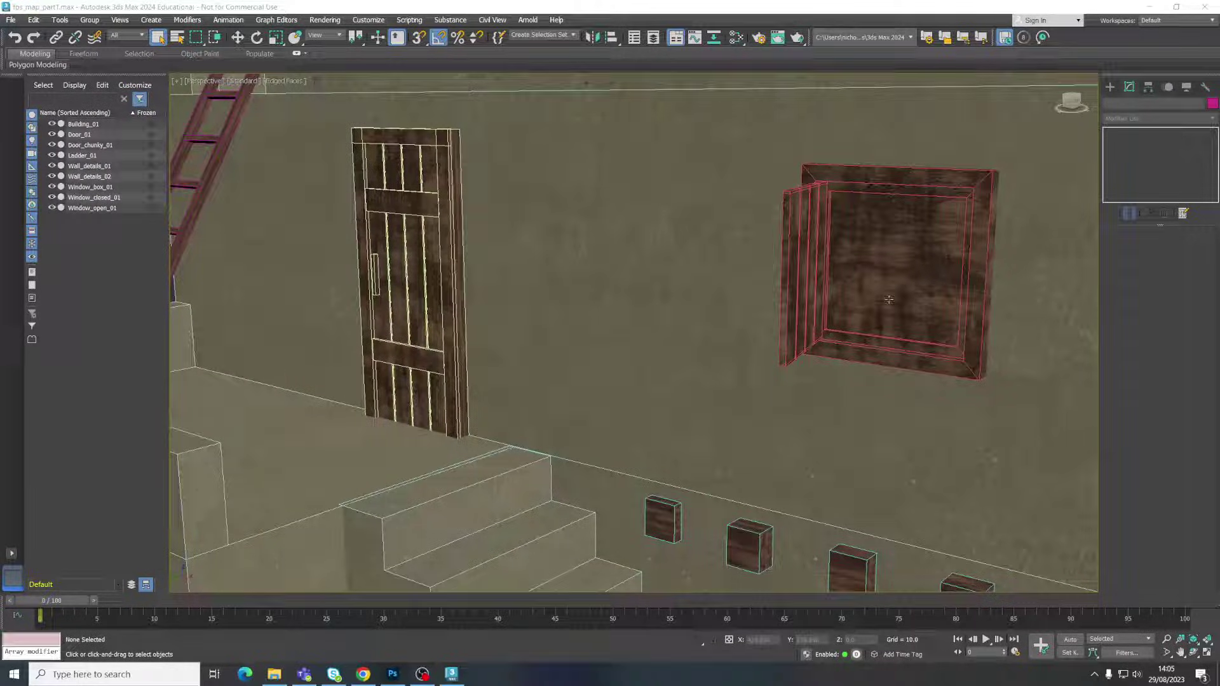
scroll(824, 263, "down", 2)
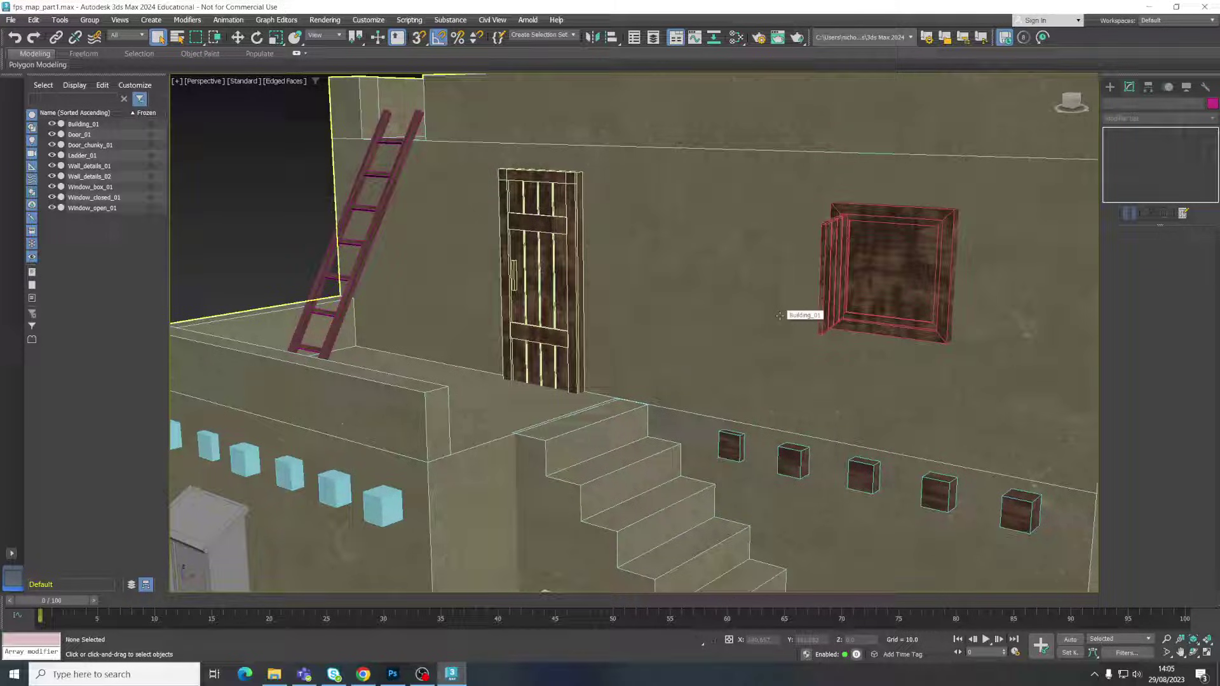
scroll(779, 316, "down", 2)
scroll(750, 315, "up", 4)
scroll(724, 312, "down", 5)
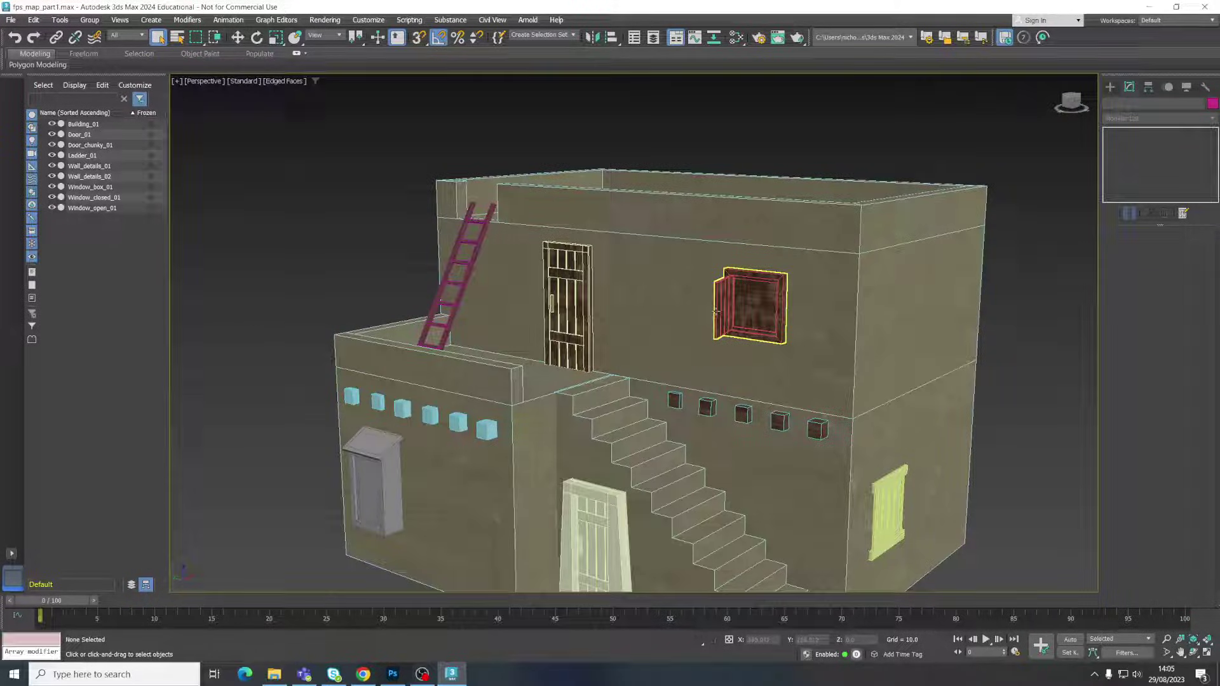
scroll(748, 324, "up", 3)
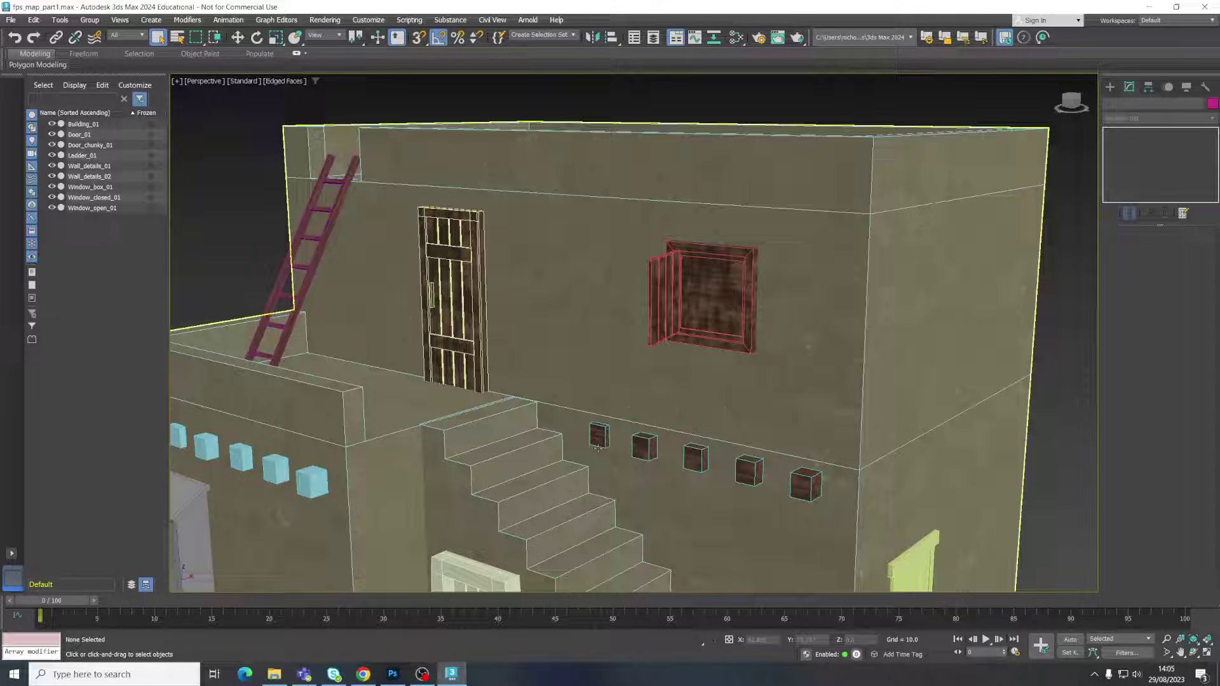
scroll(700, 280, "up", 4)
scroll(667, 299, "down", 4)
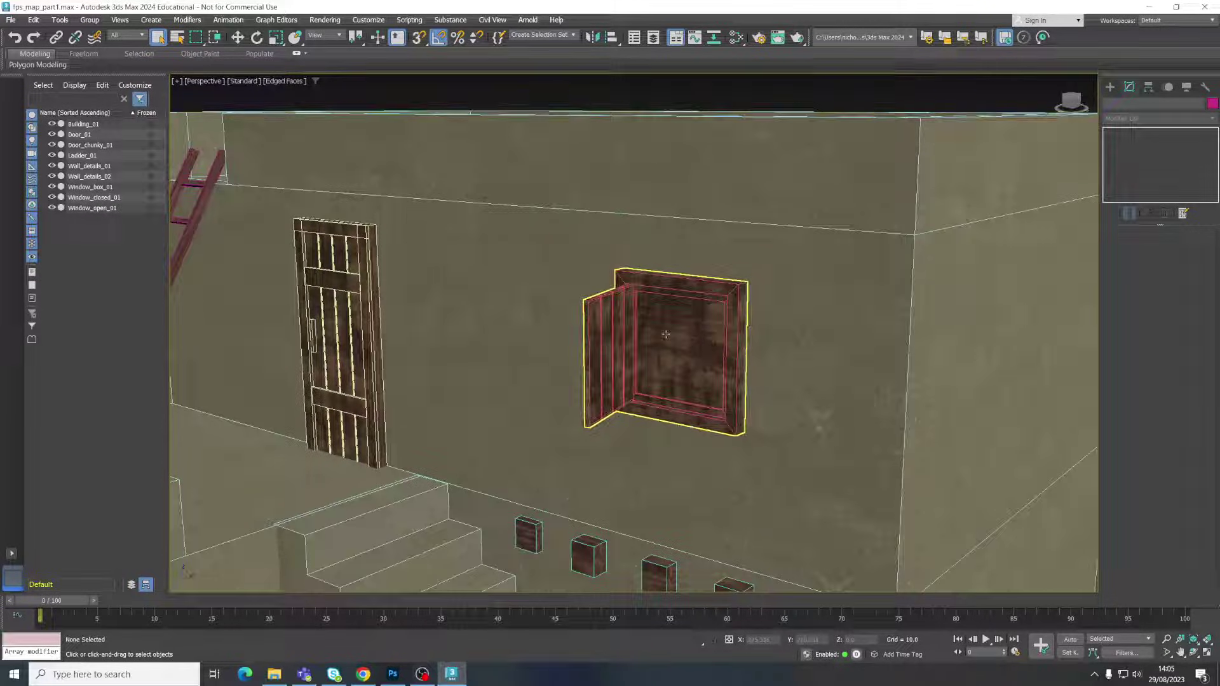
scroll(341, 326, "down", 6)
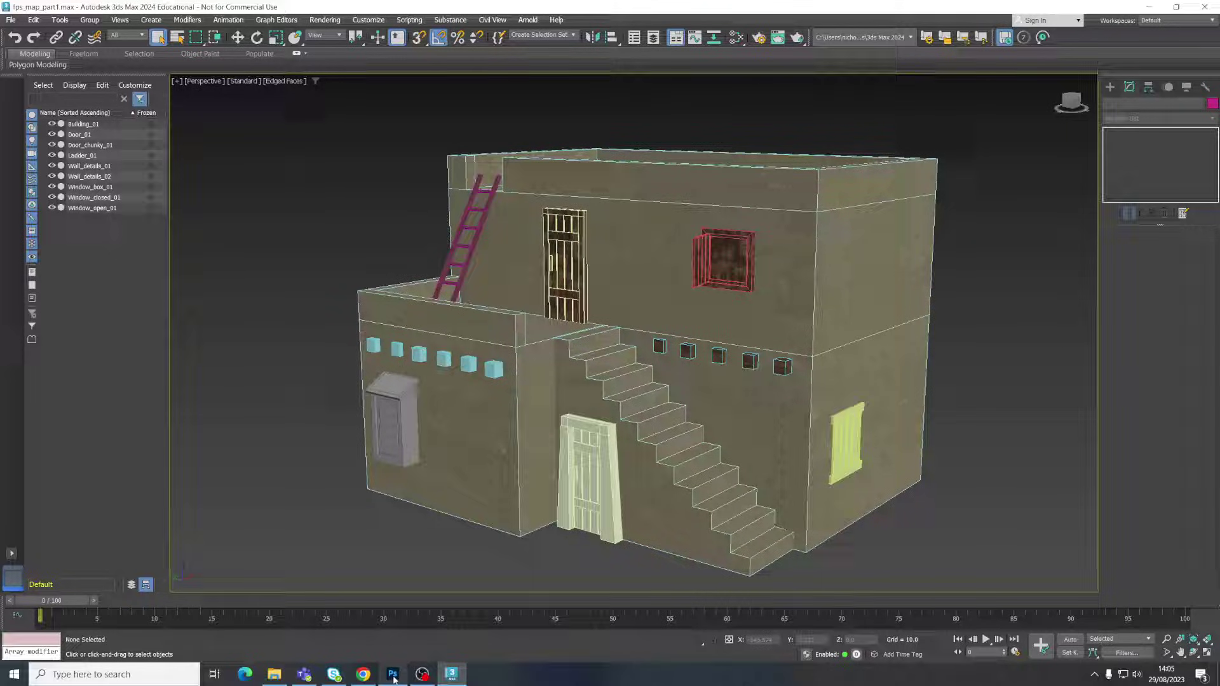
mouse_move(345, 681)
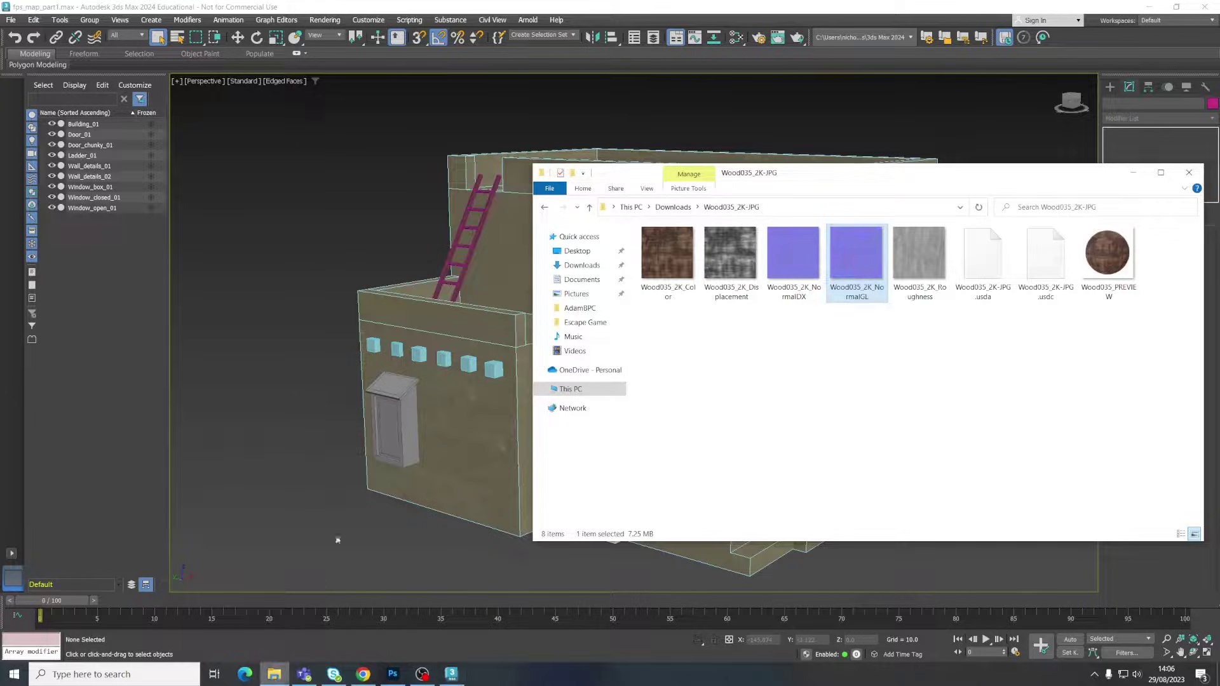
Step: Open the desert_houses_s1 reference image from the Desktop folder
left_click(274, 674)
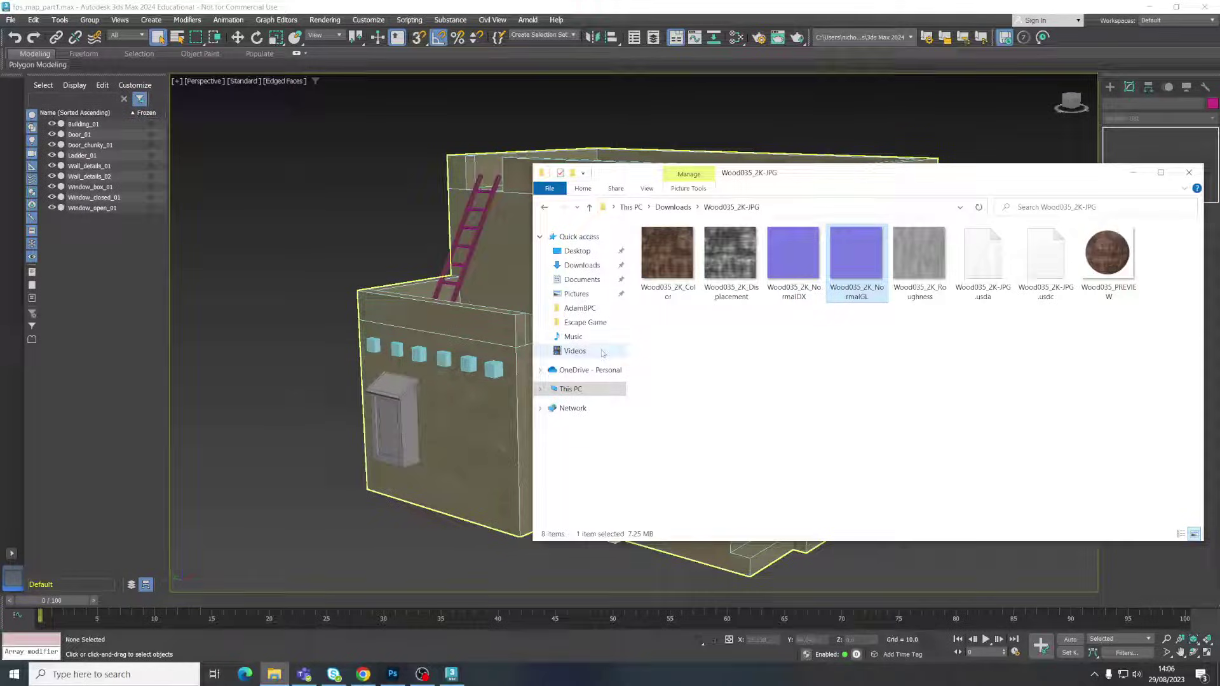
left_click(577, 251)
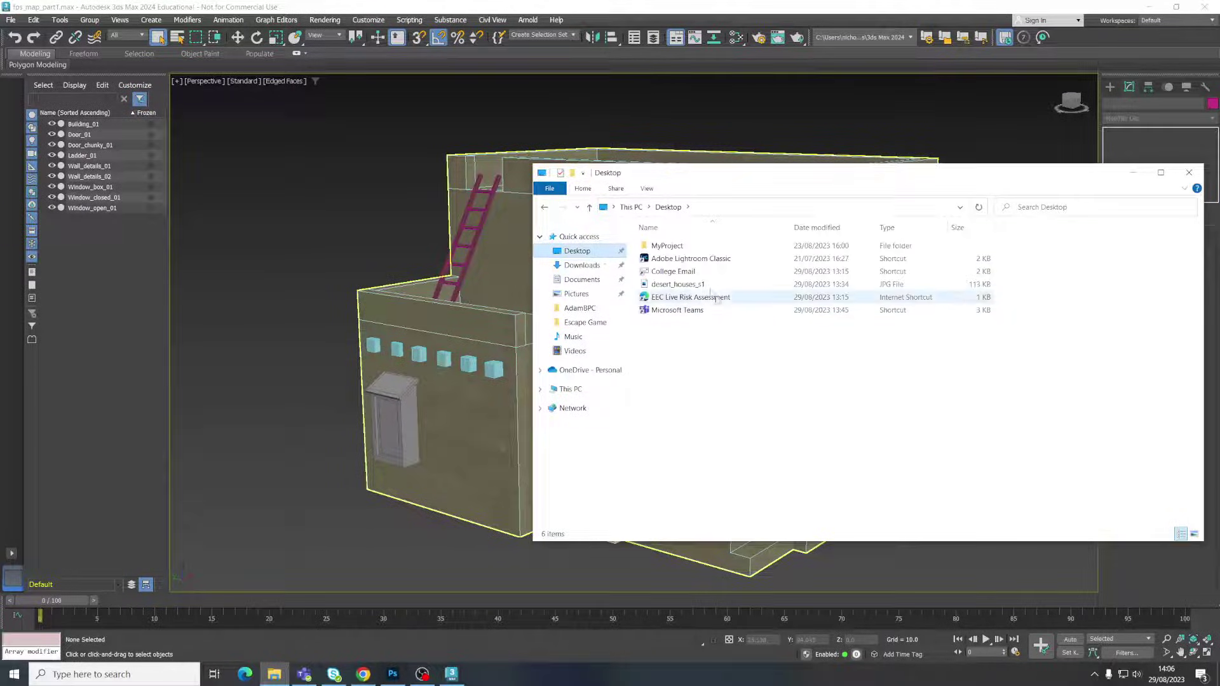
double_click(672, 286)
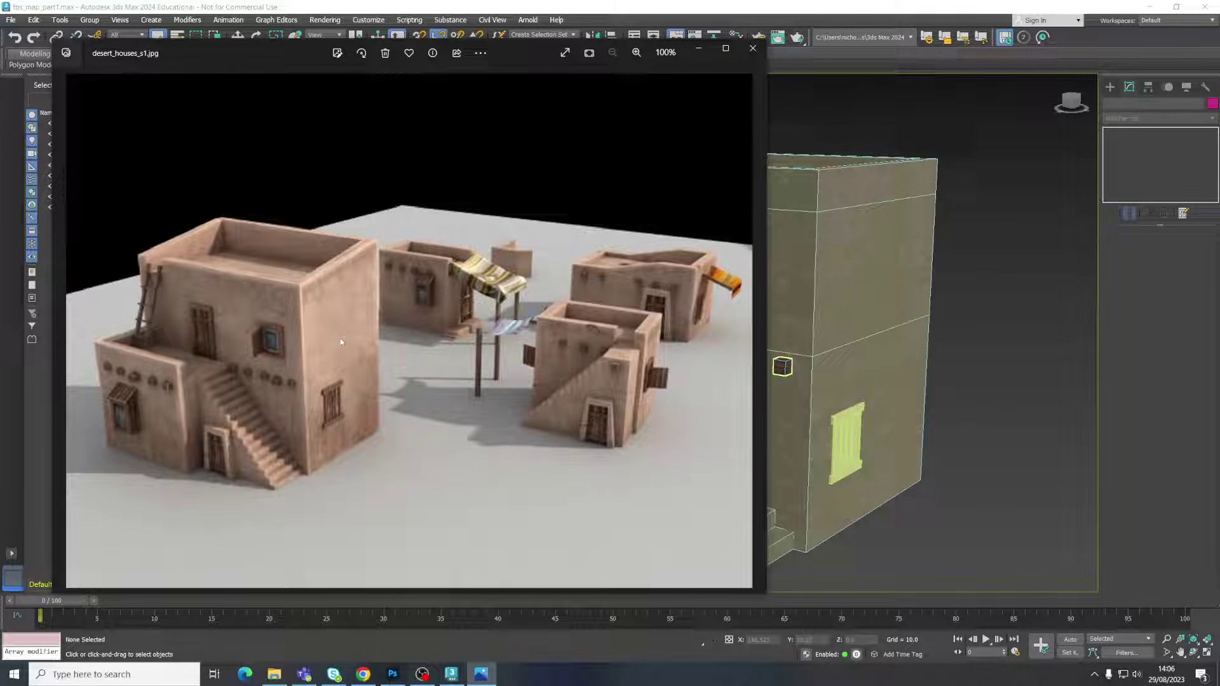
scroll(819, 305, "down", 3)
middle_click_drag(820, 305, 808, 320)
scroll(808, 320, "down", 3)
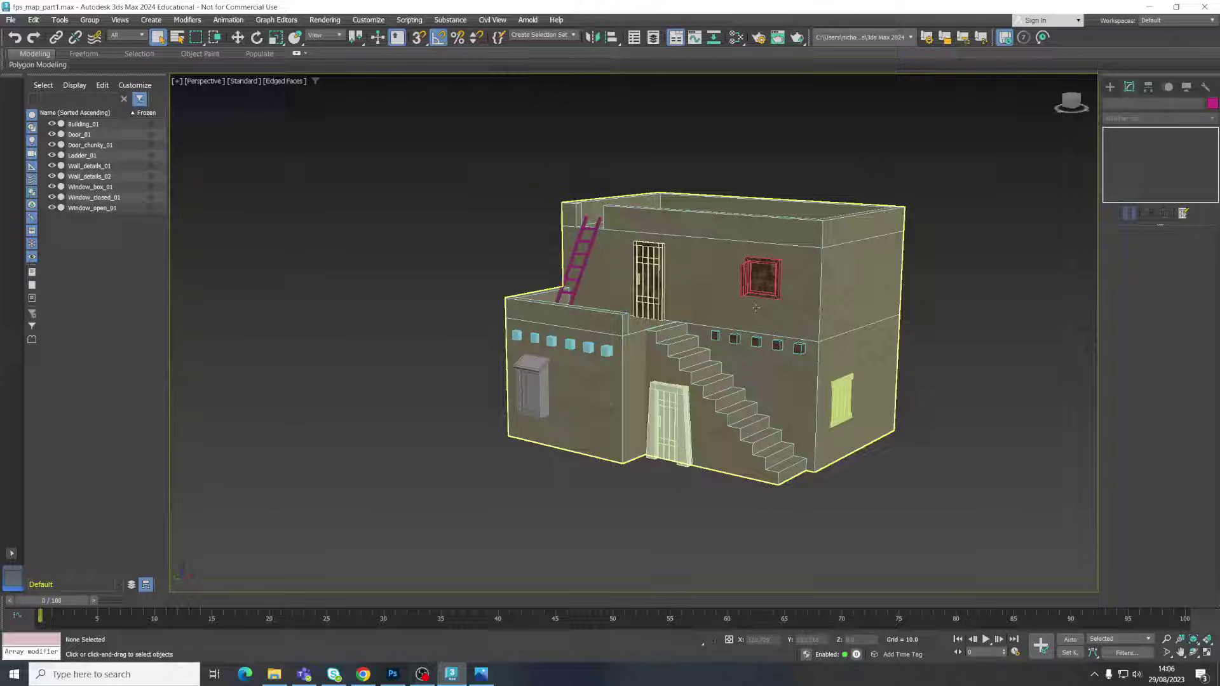
middle_click_drag(635, 356, 606, 354)
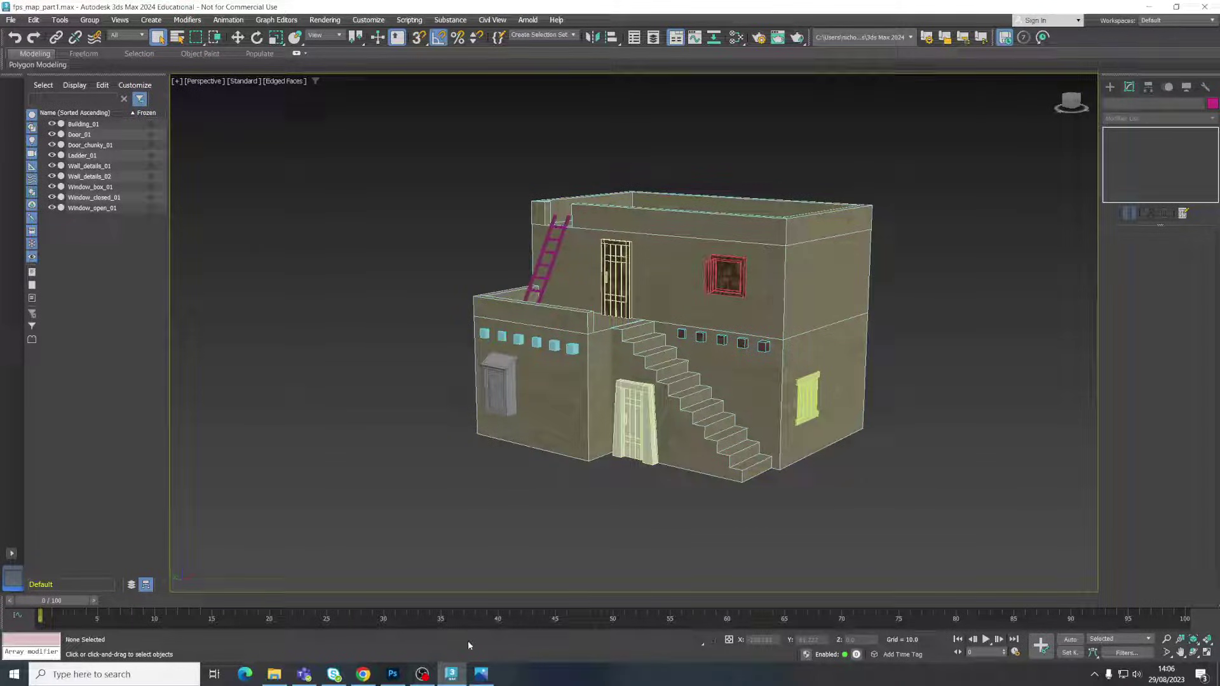
Step: Glance at the reference photo and 3ds Max scene, then bring Photoshop forward
left_click(282, 677)
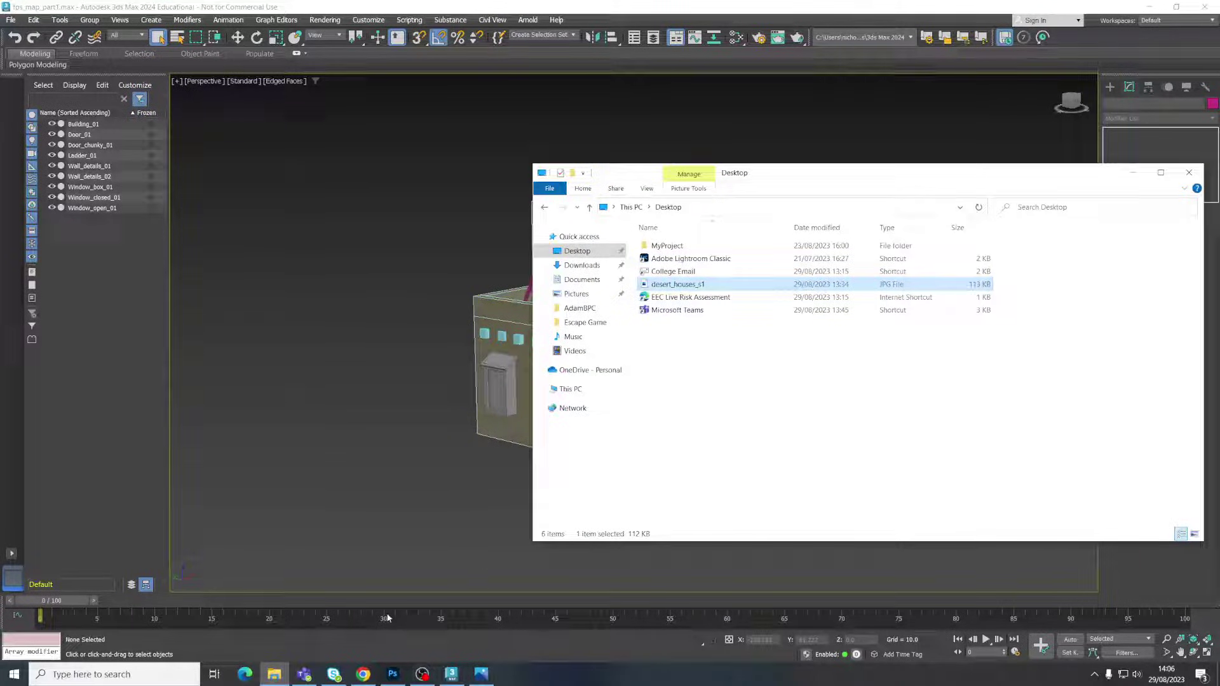
left_click(1134, 172)
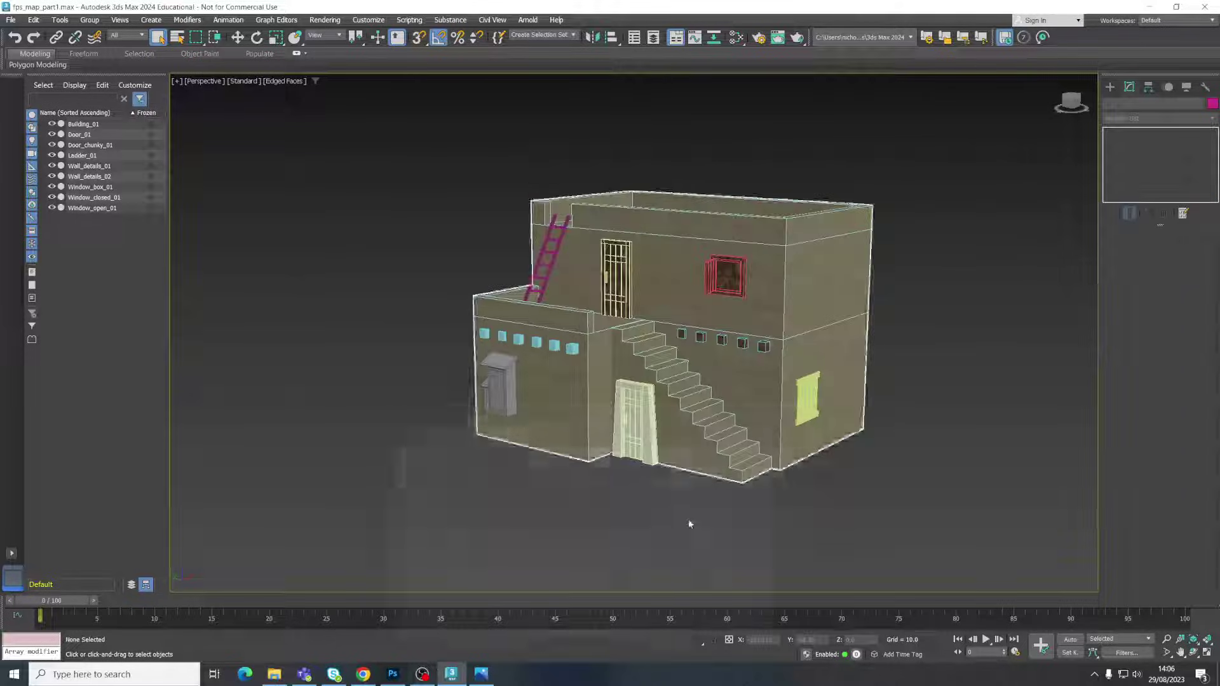
left_click(481, 673)
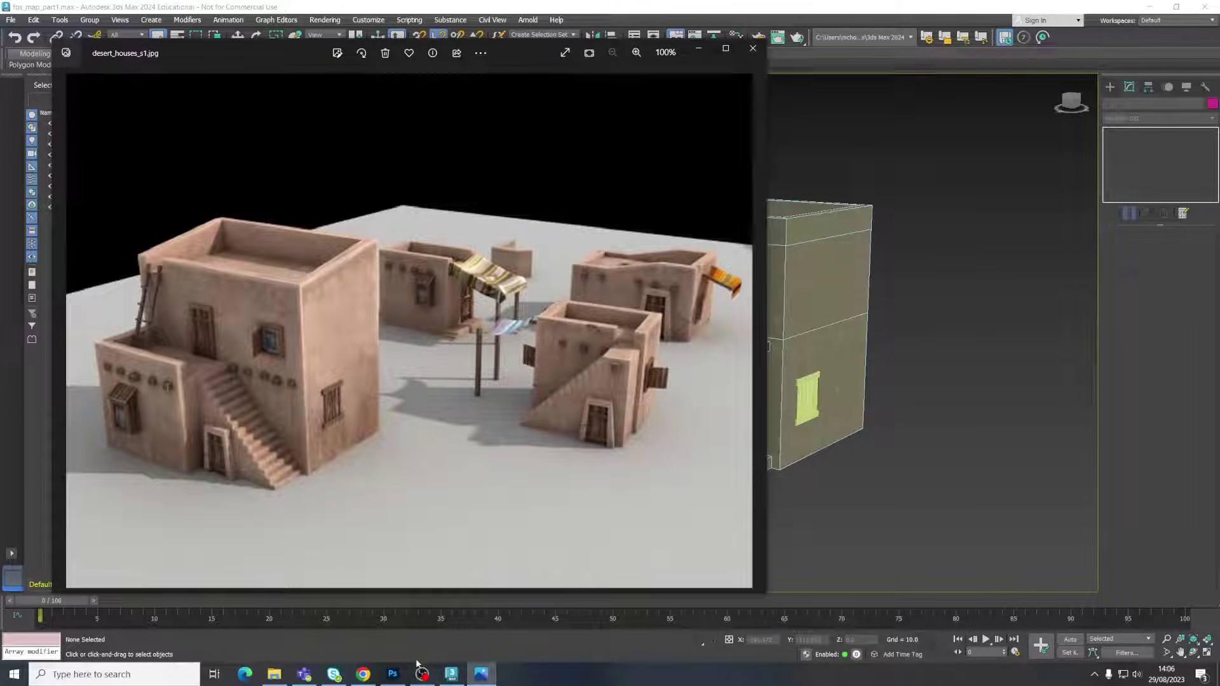
left_click(451, 673)
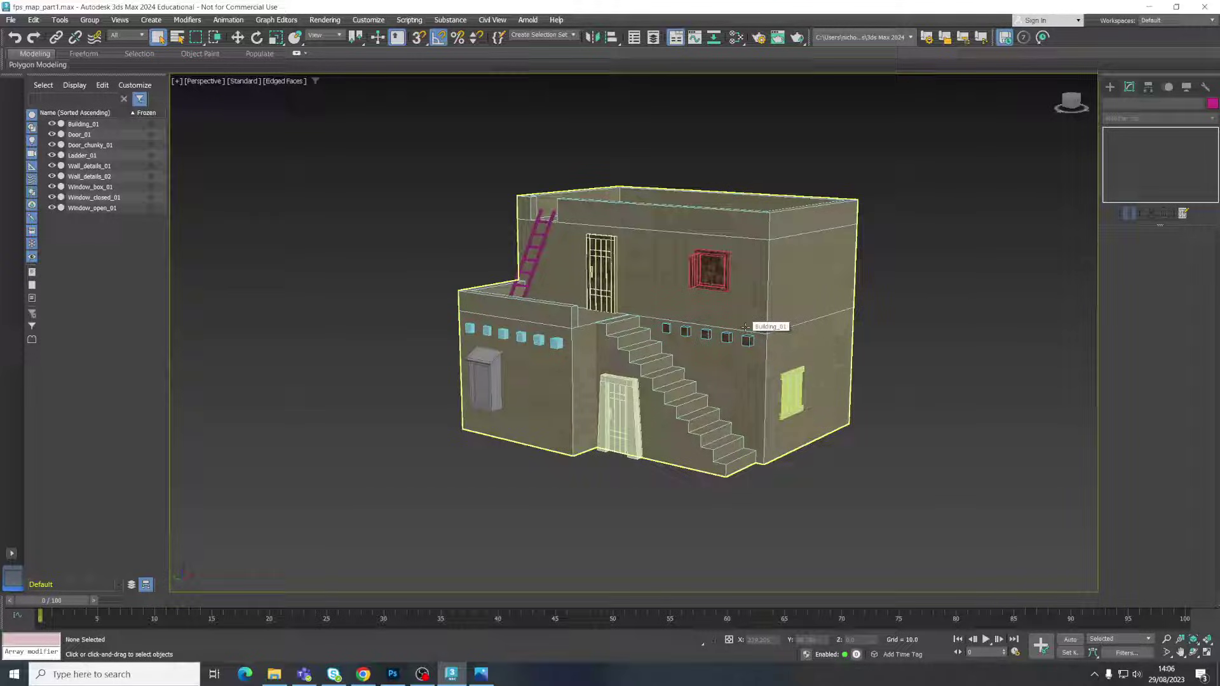
left_click(393, 674)
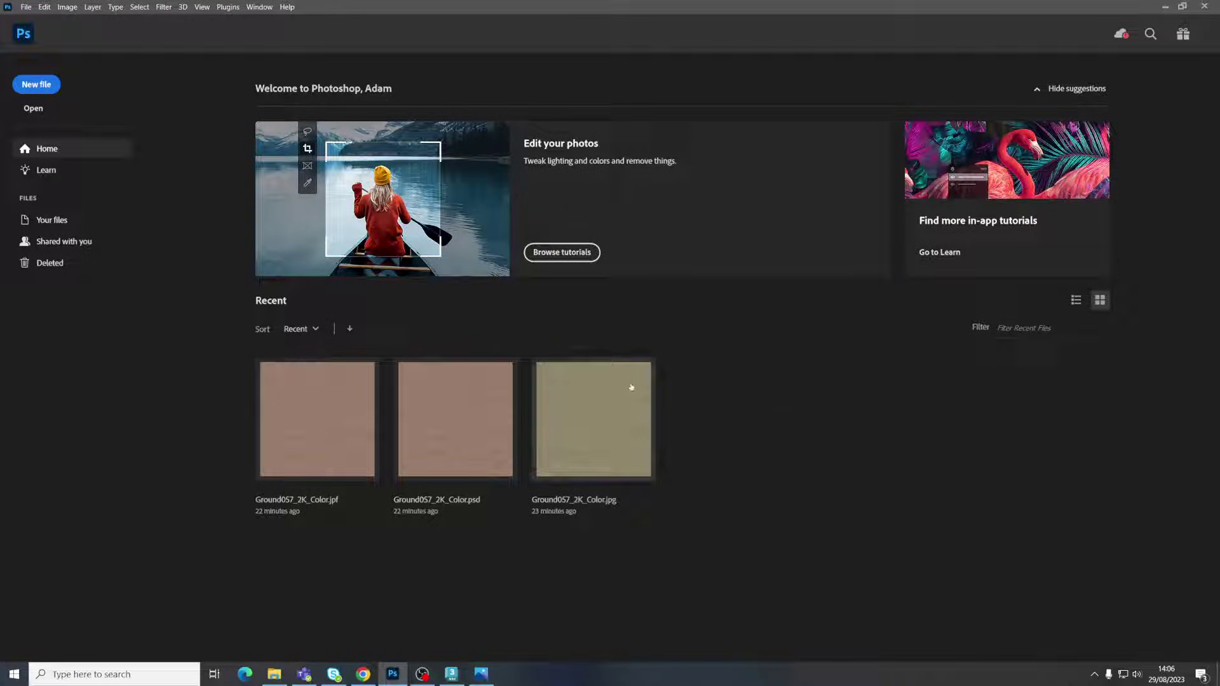
Step: Open Ground057_2K_Color from Downloads > Ground057_2K-JPG in Photoshop
left_click(33, 108)
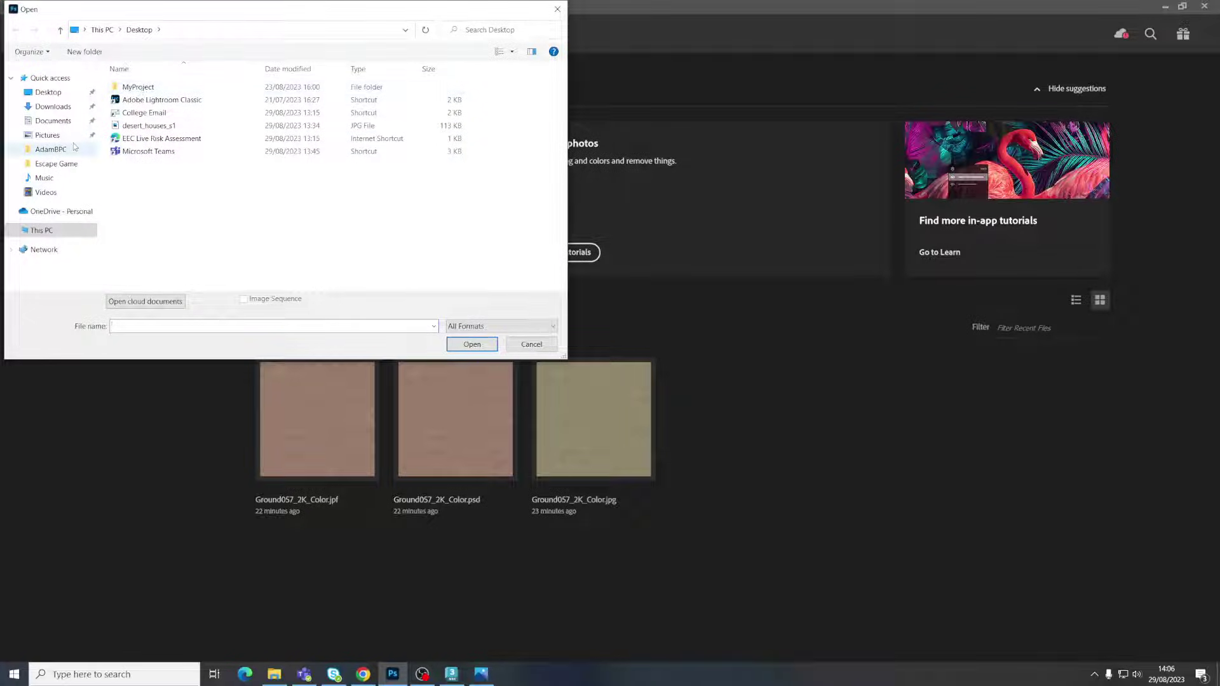
left_click(53, 106)
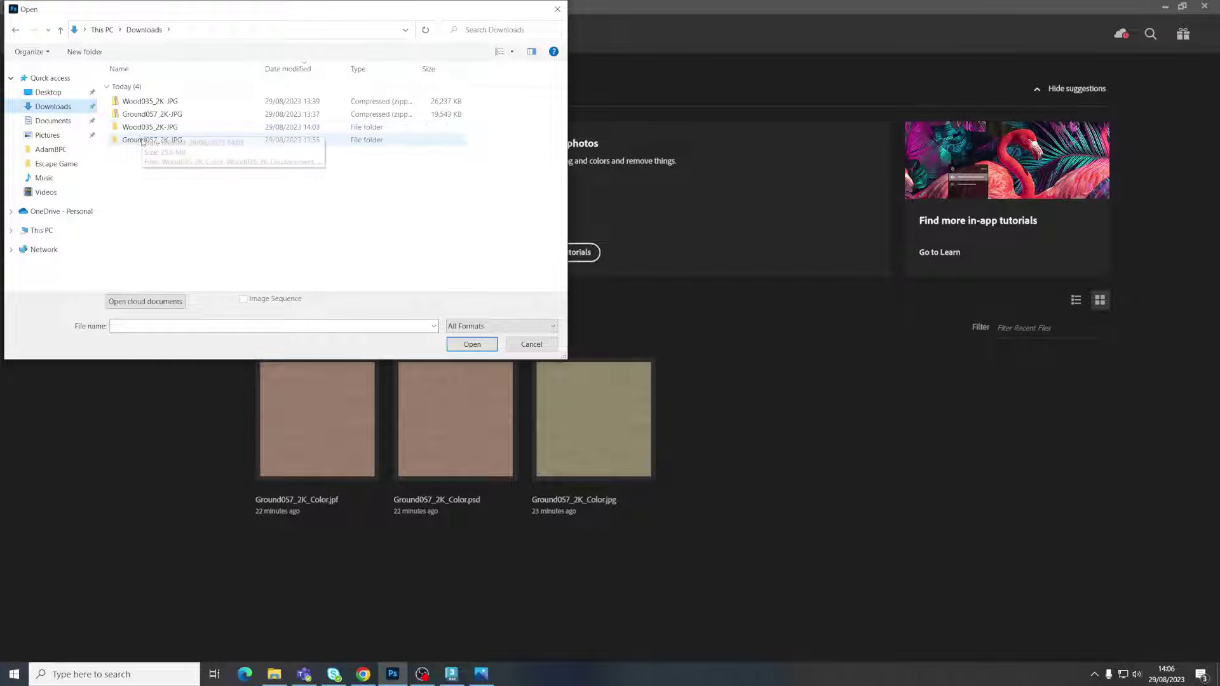
left_click(141, 141)
double_click(145, 141)
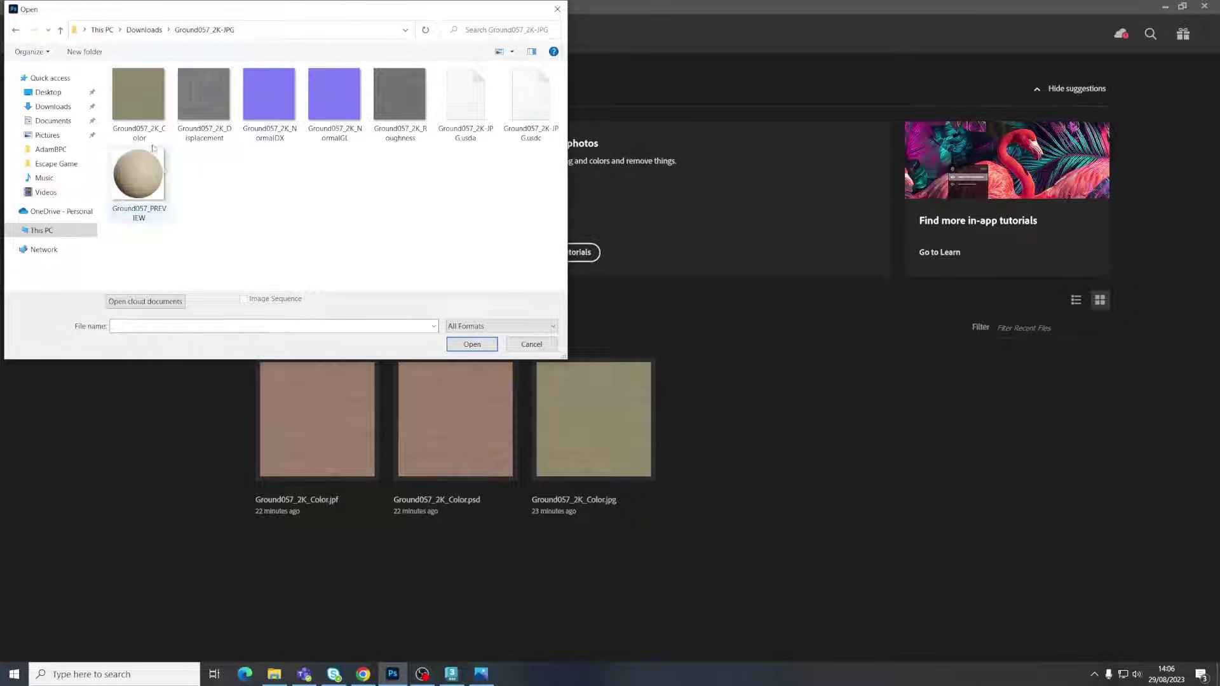
left_click(141, 115)
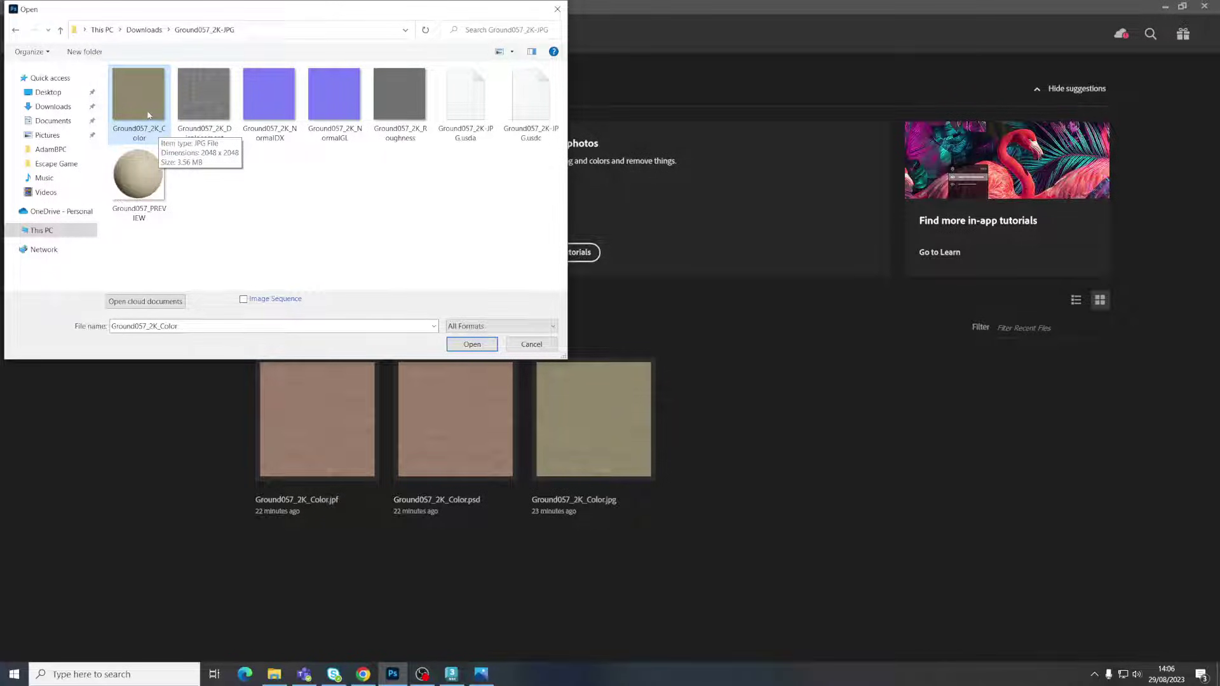
double_click(147, 114)
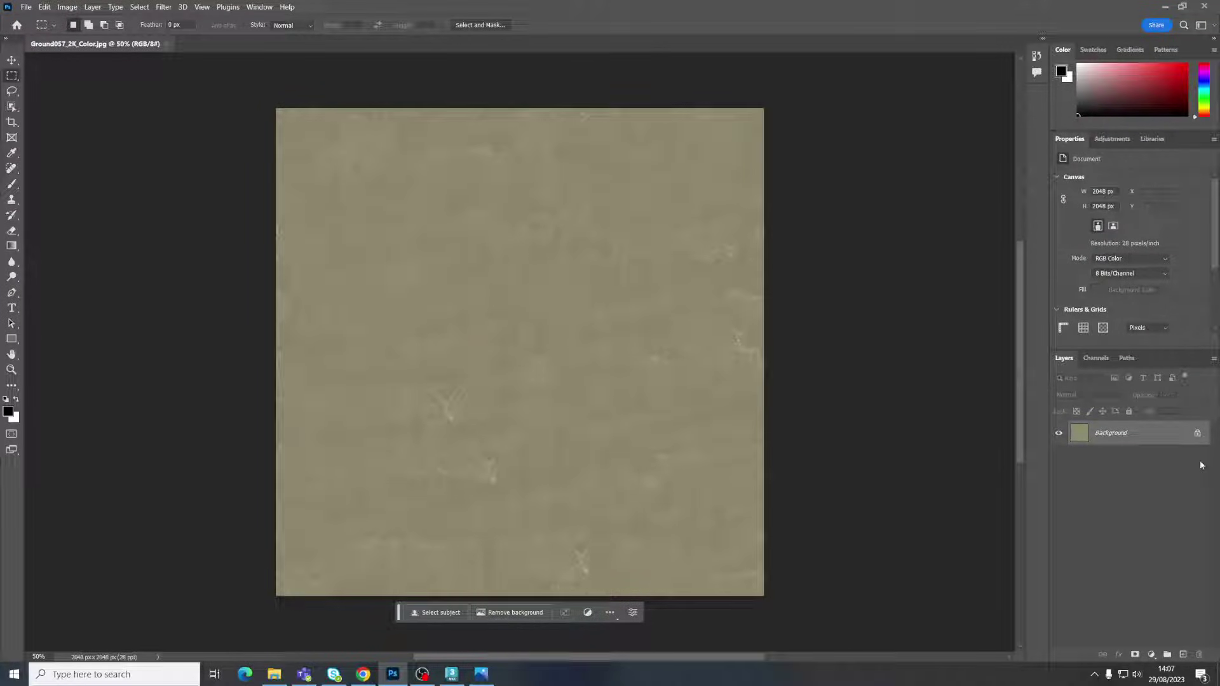
Step: Convert the background to Layer 0 and apply Color Balance +15 red, -16 magenta, checked against the reference photo
left_click(1198, 435)
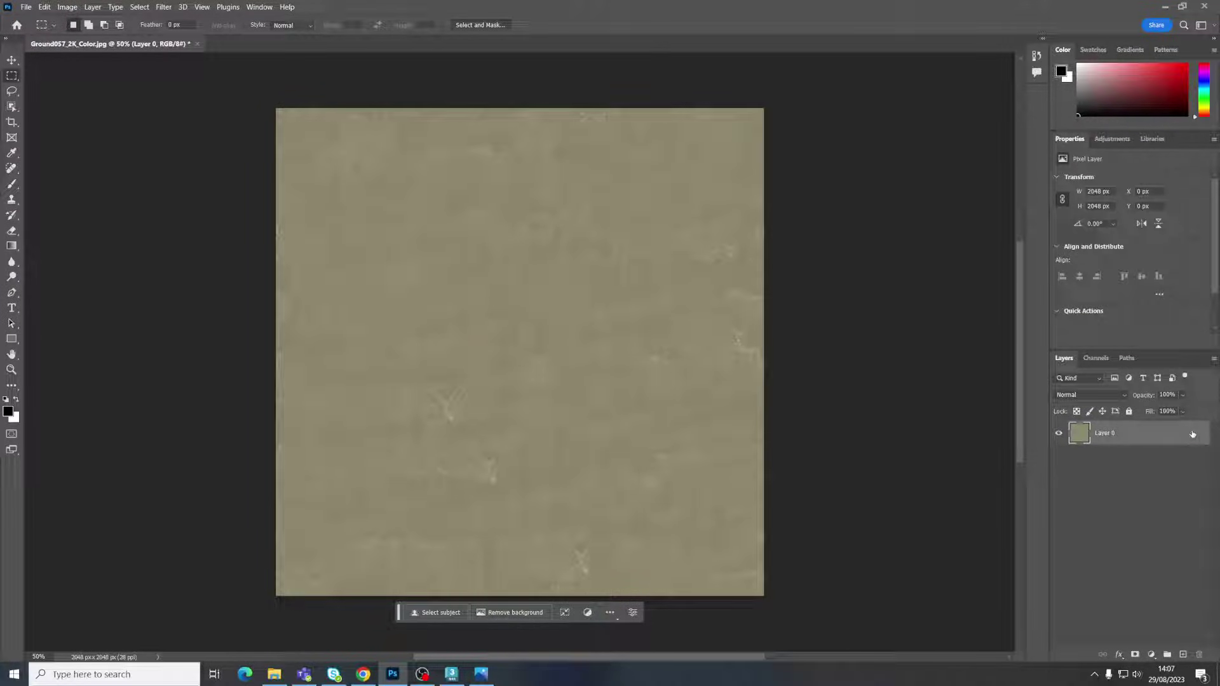
left_click(67, 7)
mouse_move(90, 37)
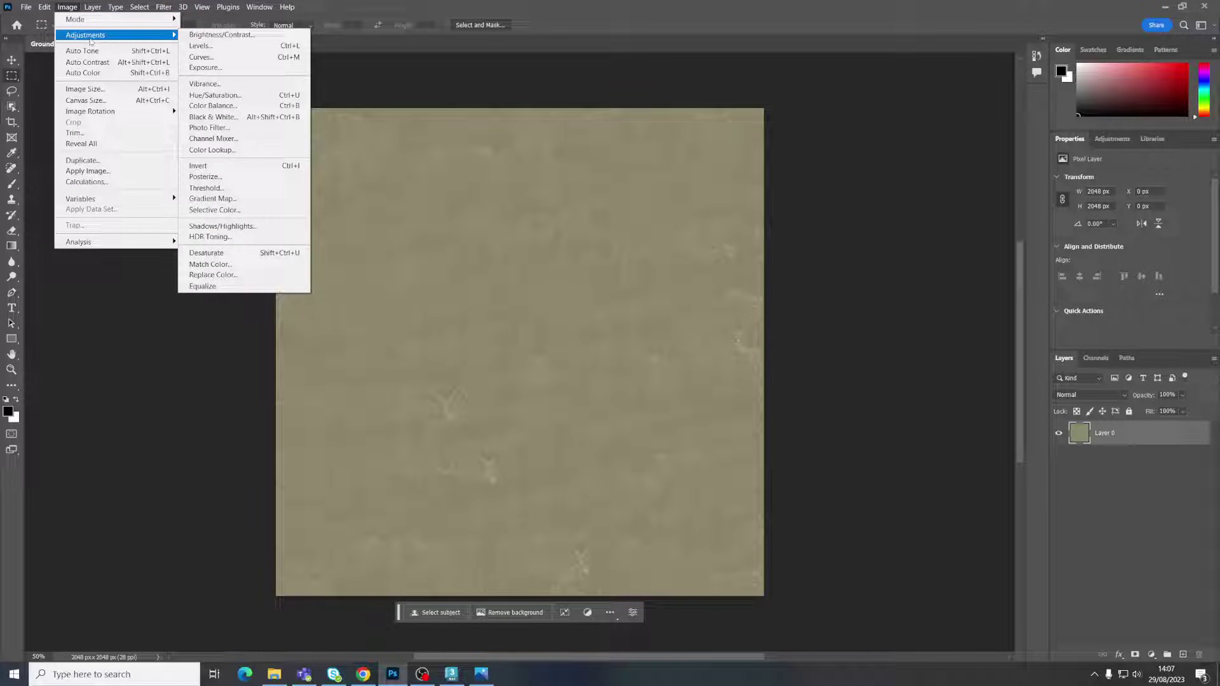
left_click(213, 106)
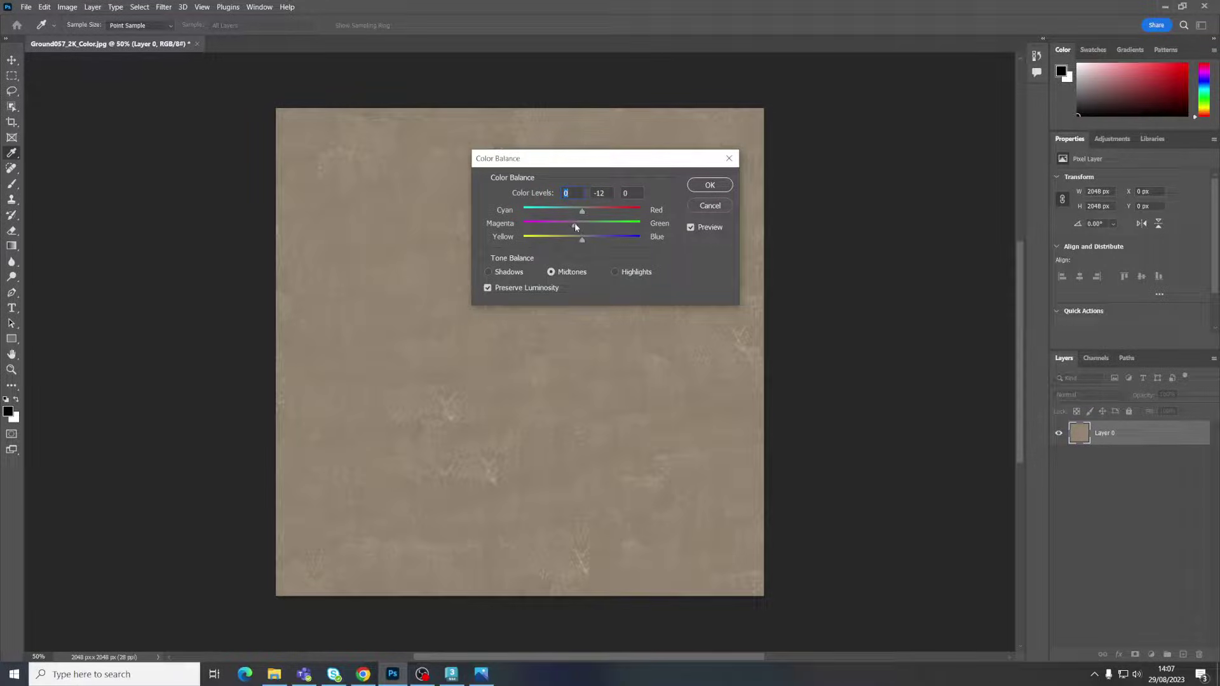
left_click_drag(583, 212, 591, 215)
left_click(481, 674)
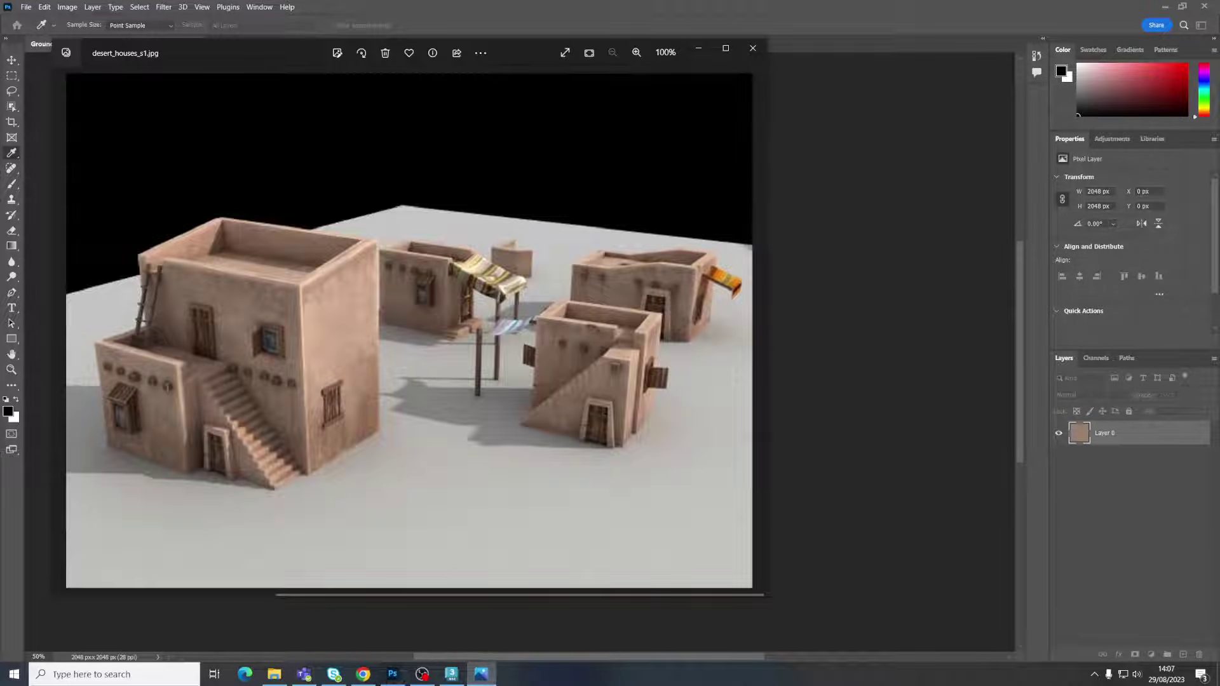
left_click_drag(521, 52, 1079, 209)
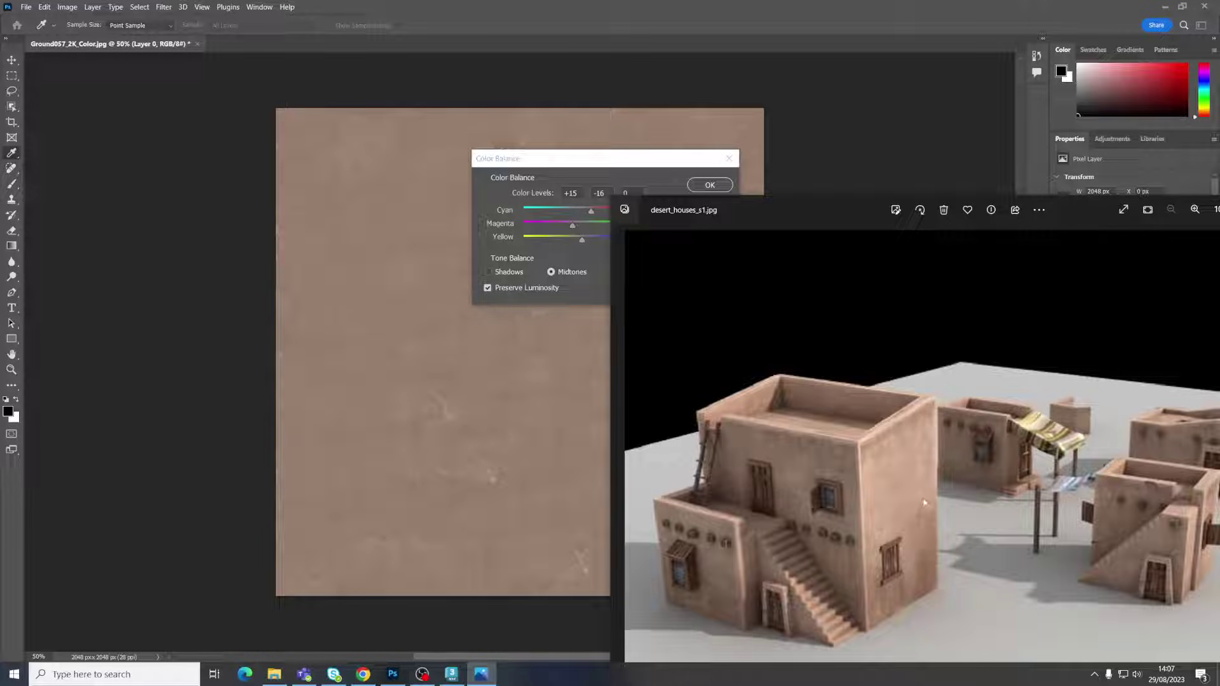
left_click_drag(850, 209, 638, 196)
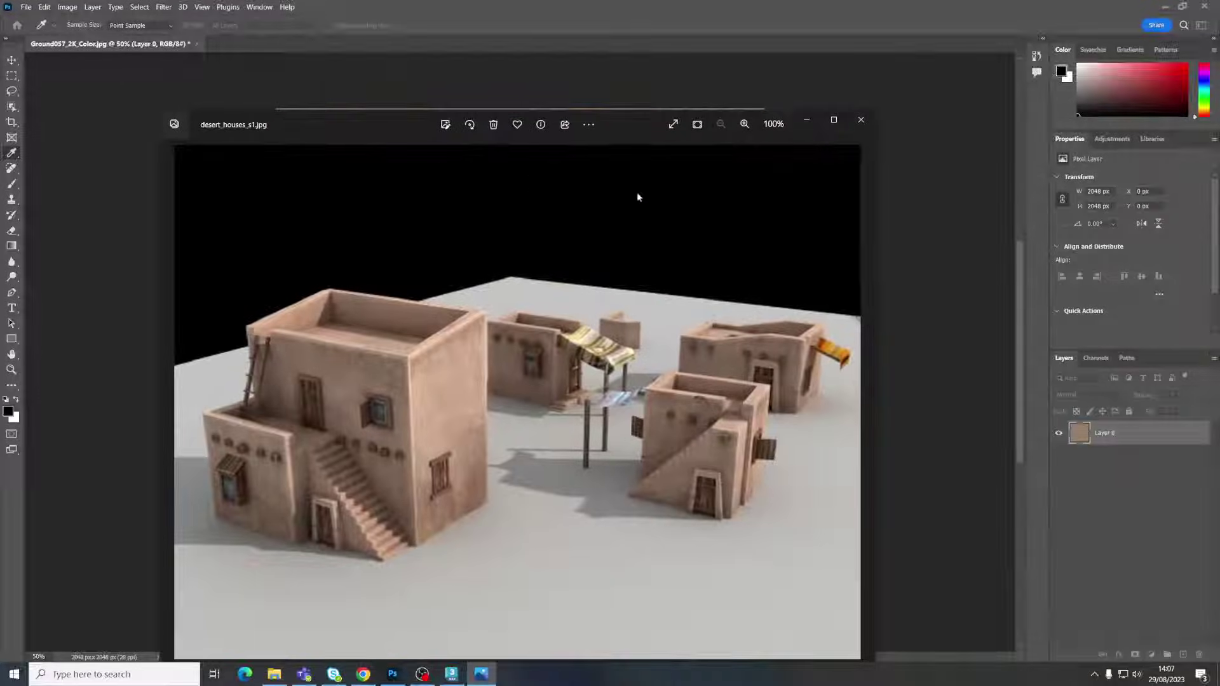
left_click(819, 116)
left_click(709, 184)
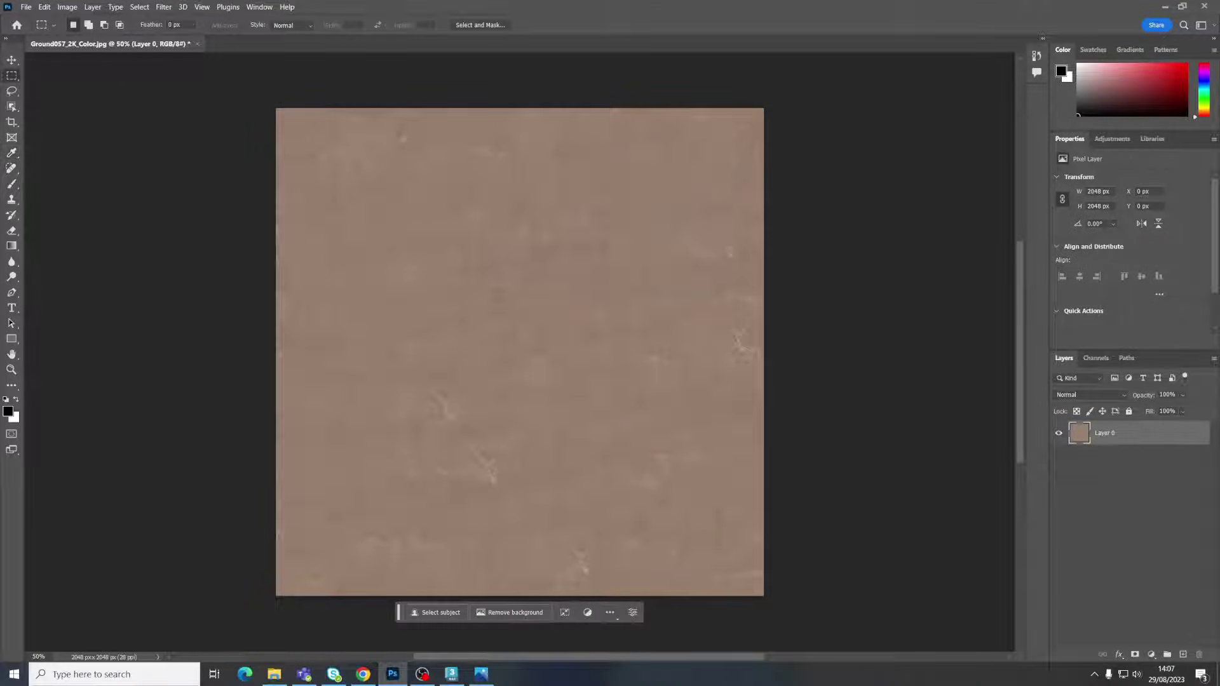
Step: Export the texture as JPG over Downloads/Ground057_2K-JPG/Ground057_2K_Color.jpg, confirming the replacement
left_click(28, 6)
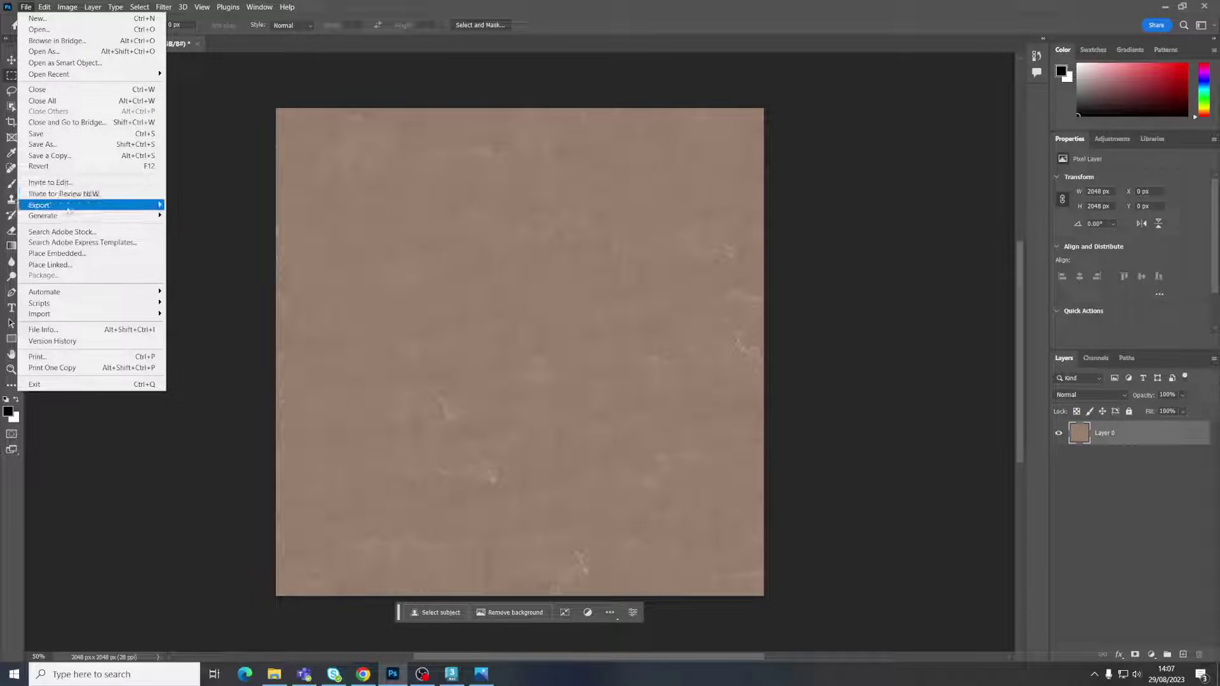
mouse_move(70, 207)
left_click(210, 215)
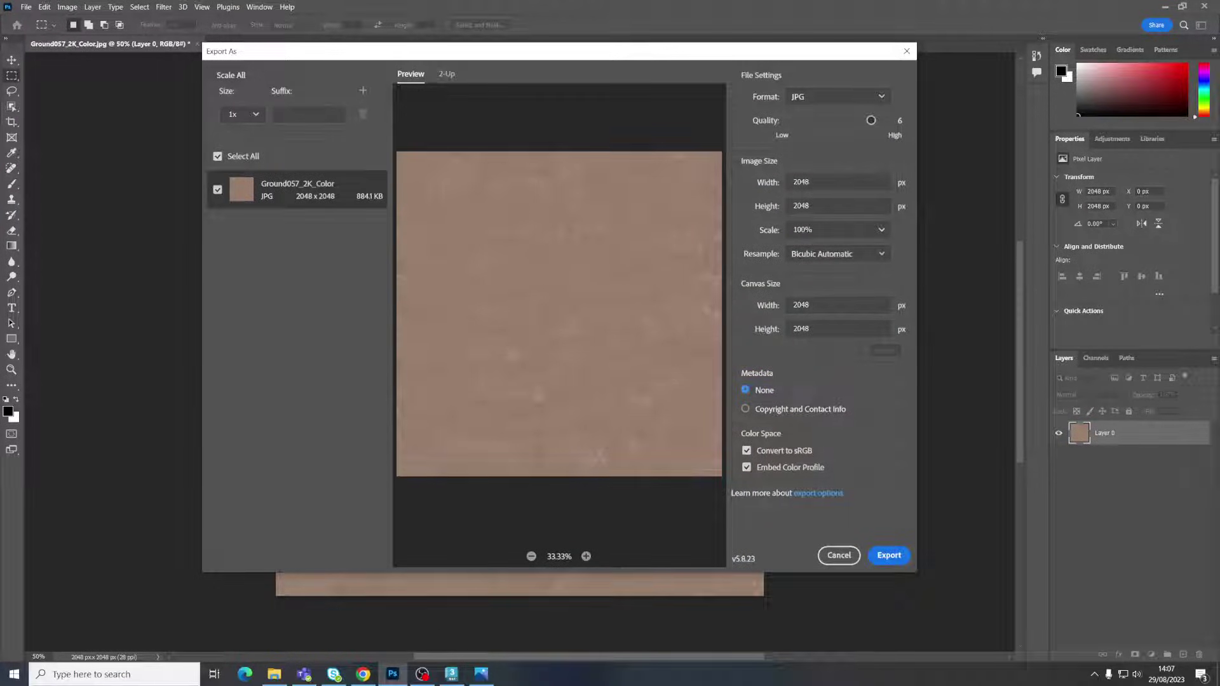
left_click(889, 555)
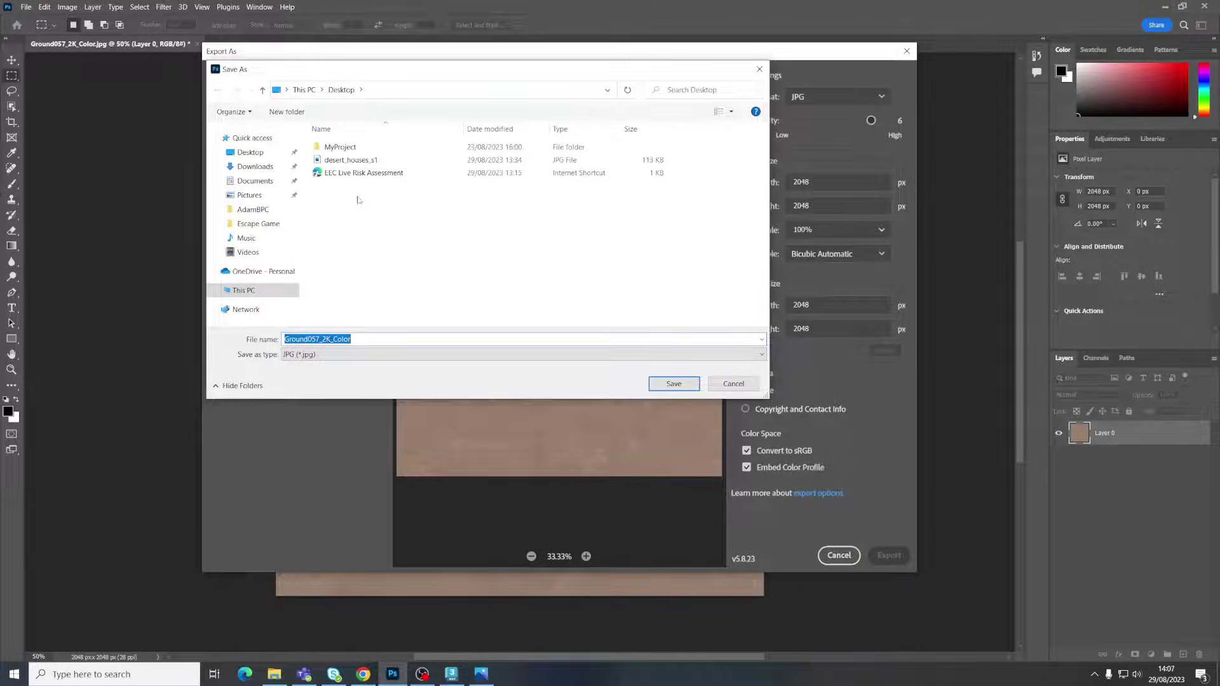
left_click(255, 166)
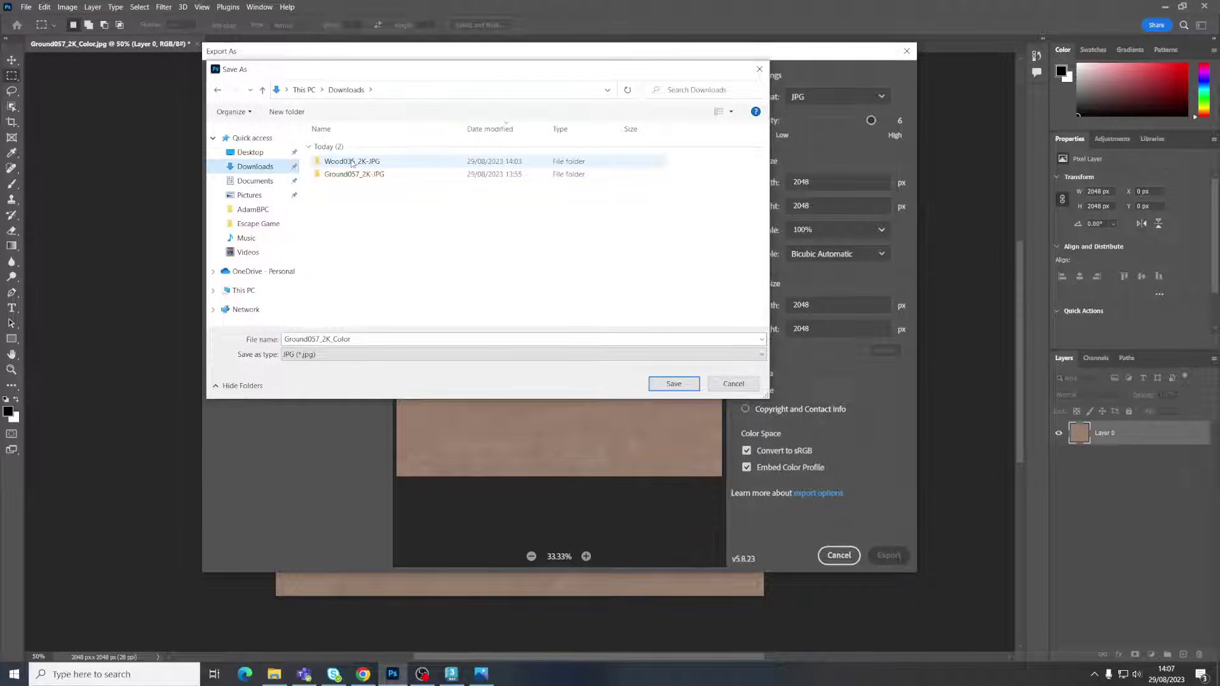
double_click(346, 174)
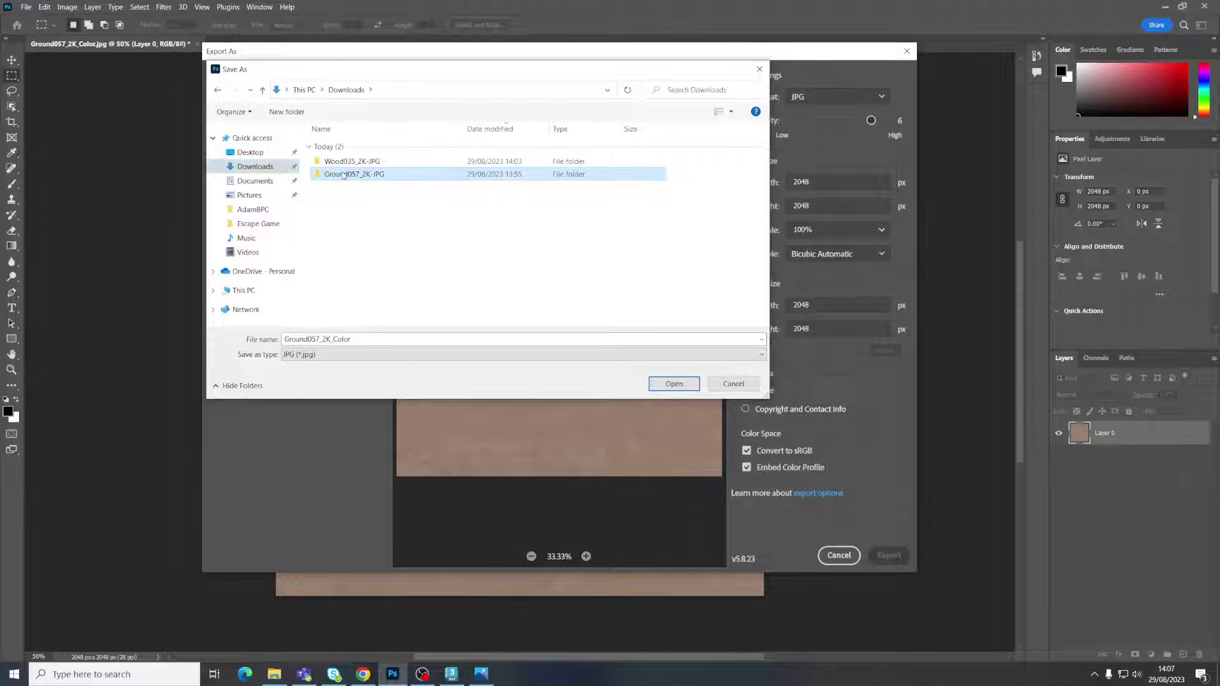
left_click(345, 200)
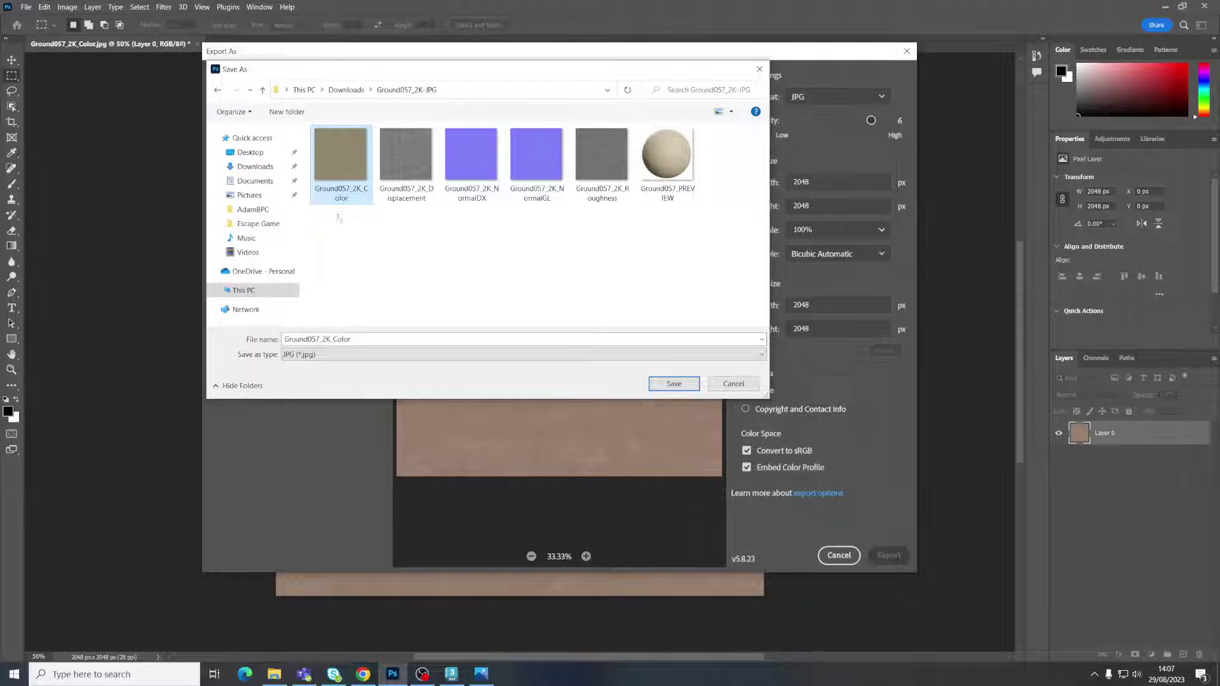
key("Return")
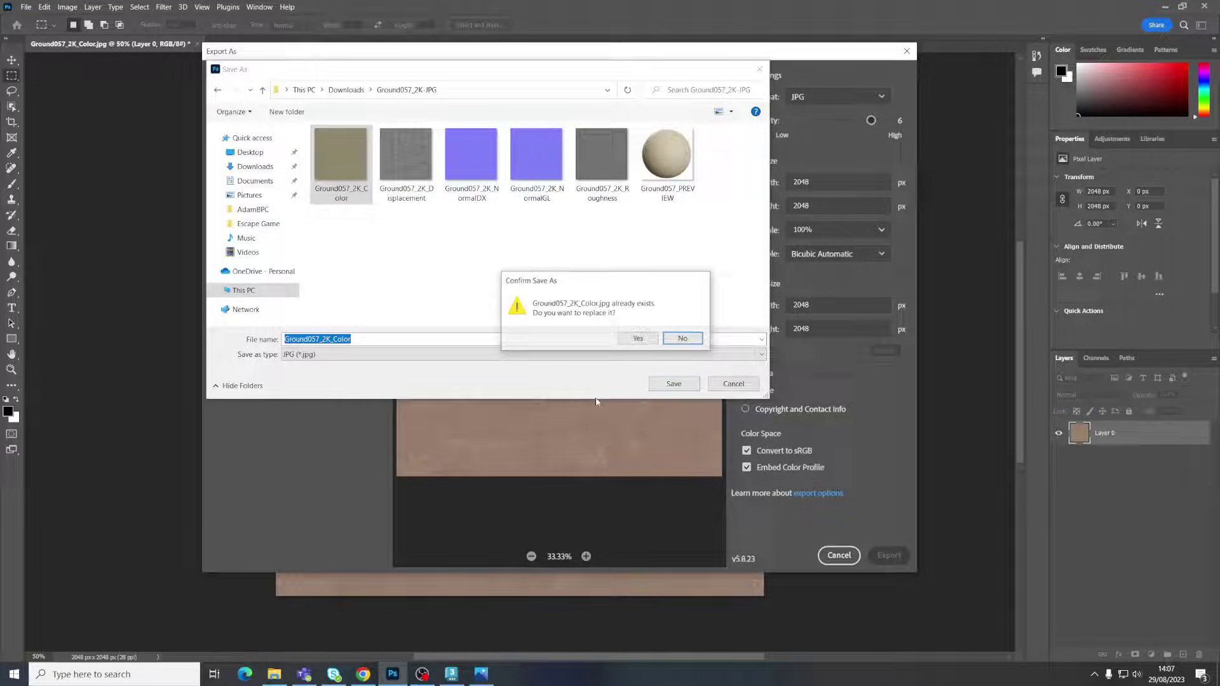
left_click(637, 339)
Step: Back in 3ds Max, zoom on the house and compare it with the desert houses reference photo
left_click(451, 674)
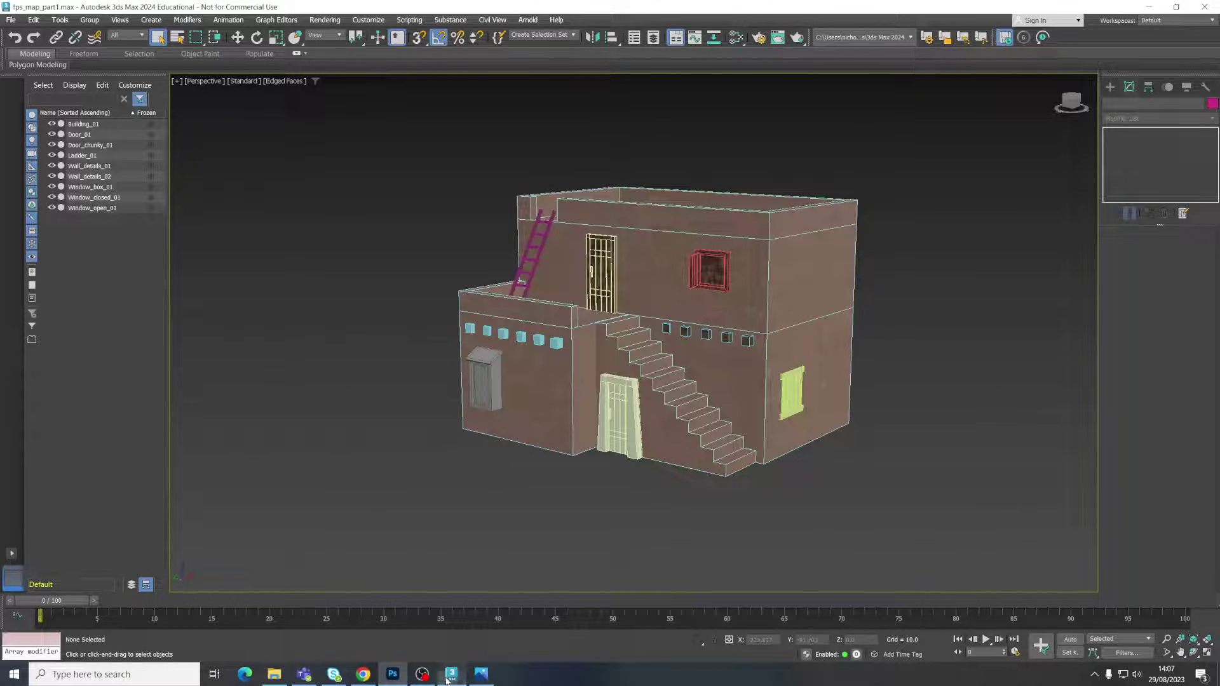
scroll(758, 308, "up", 5)
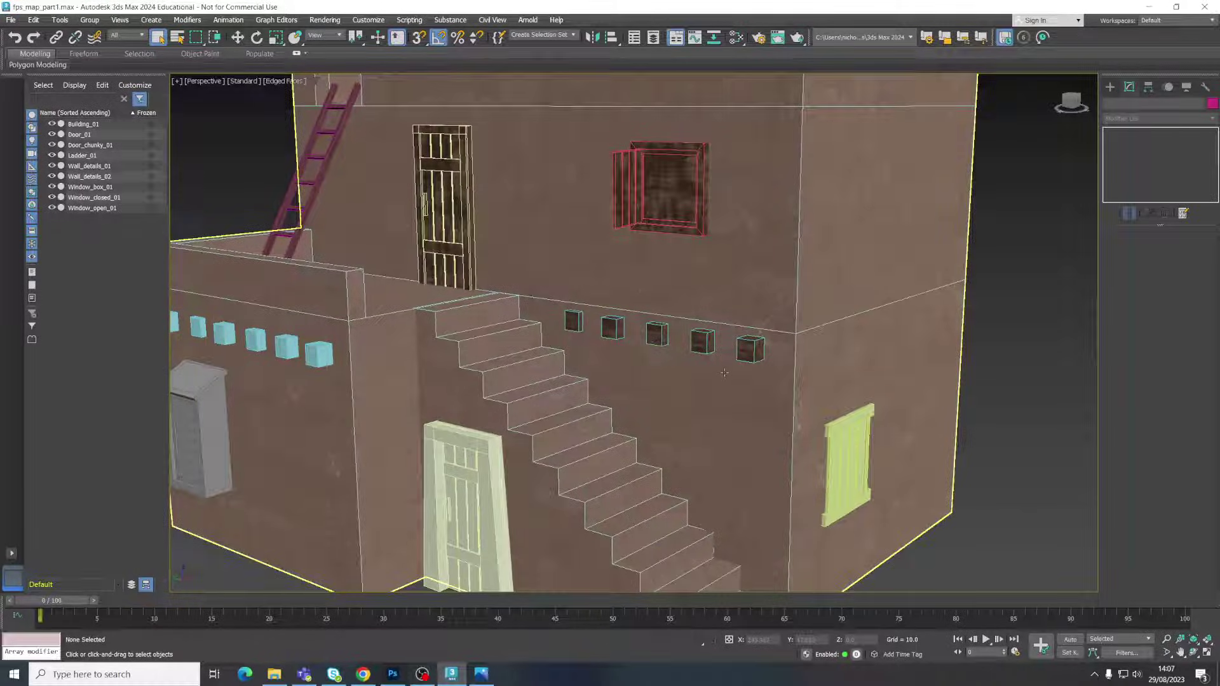
scroll(779, 322, "down", 5)
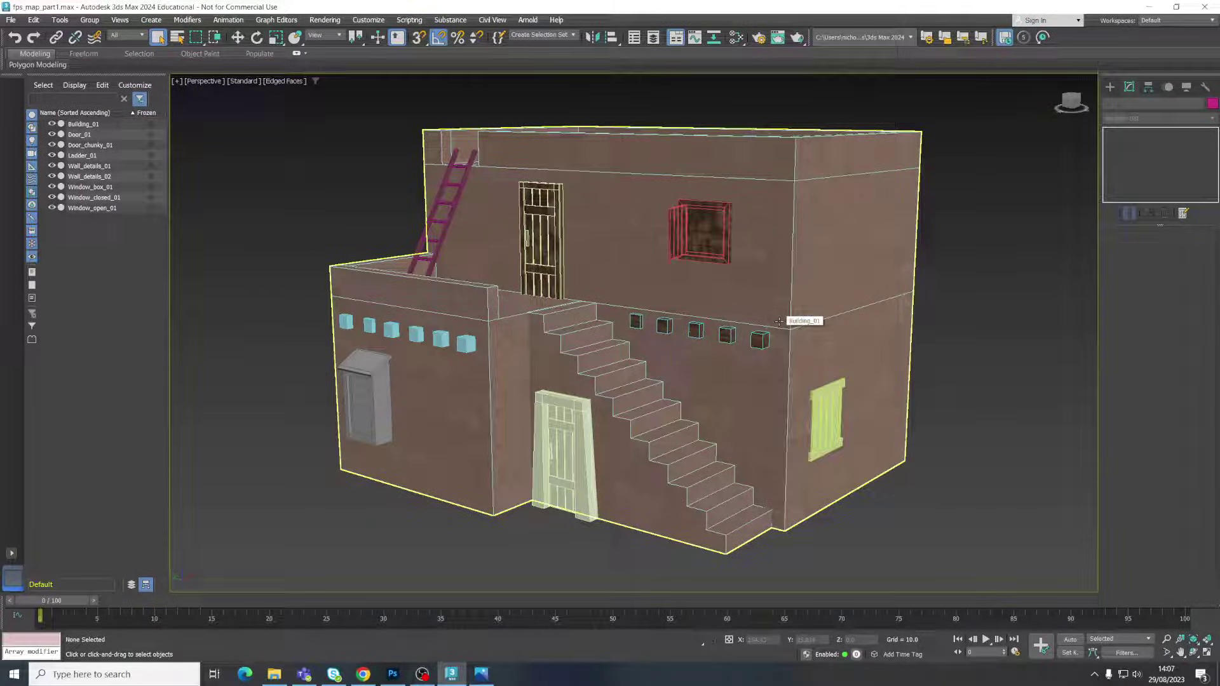
left_click(481, 675)
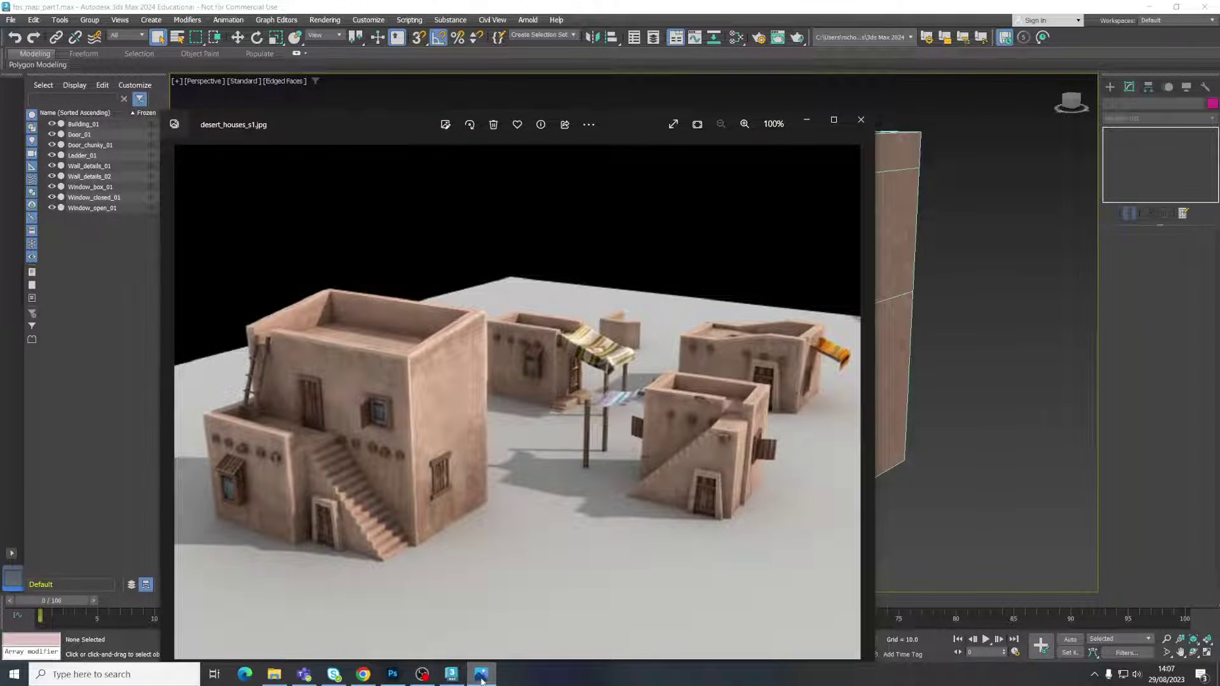
left_click(481, 675)
middle_click_drag(697, 331, 654, 328, "alt")
key("m")
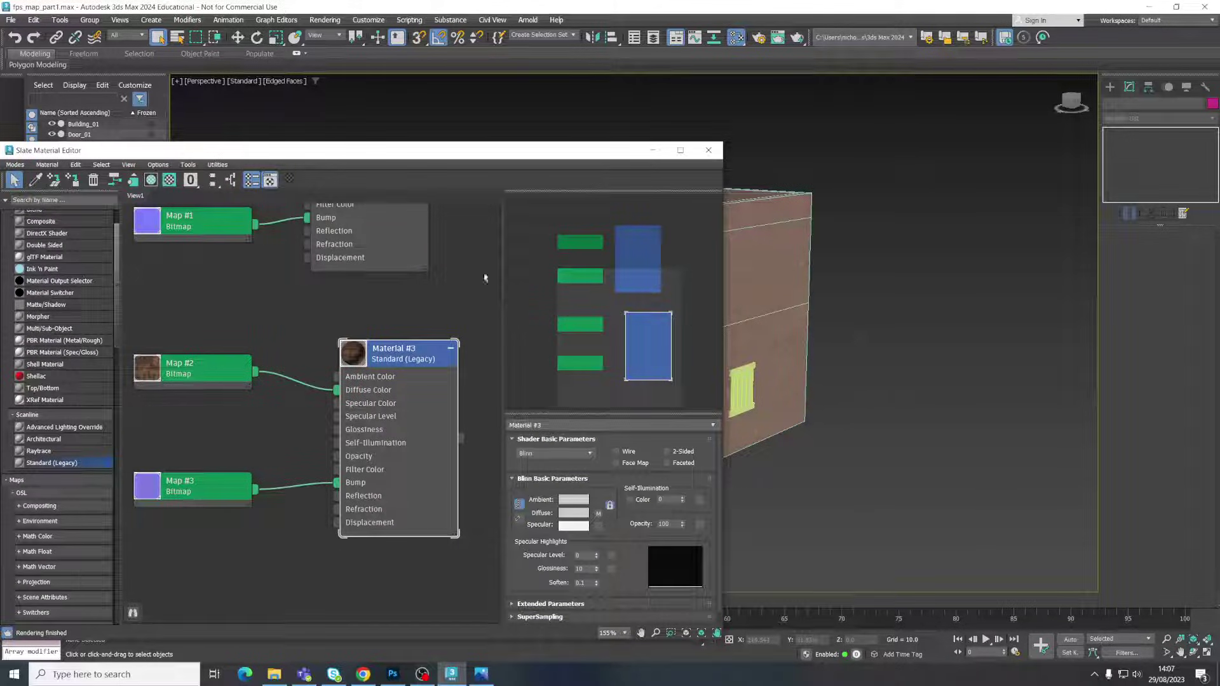
left_click_drag(372, 156, 548, 129)
middle_click_drag(570, 402, 539, 384)
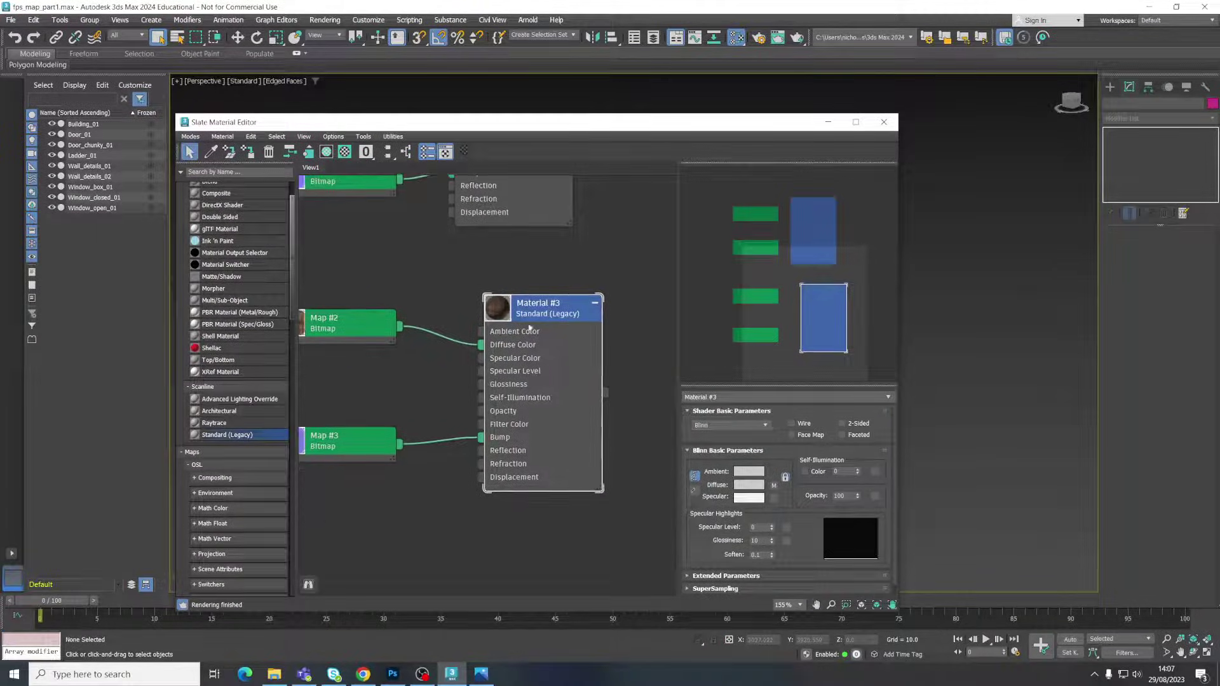
left_click(381, 325)
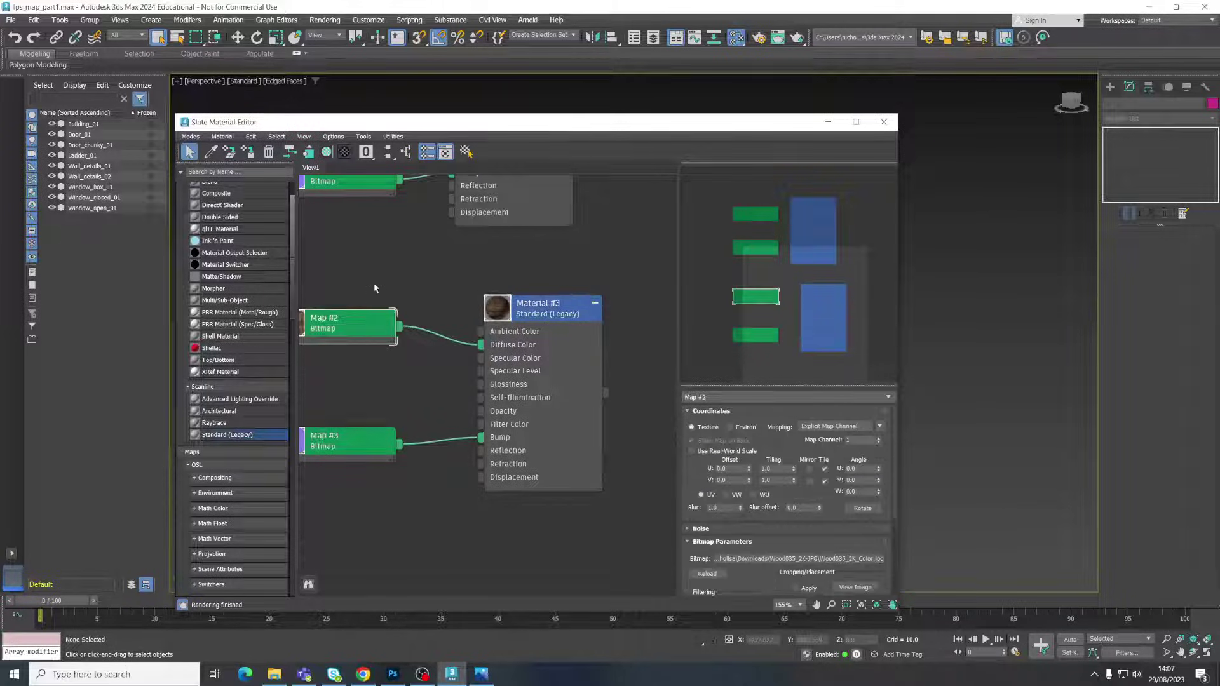
middle_click_drag(382, 325, 442, 306)
left_click_drag(442, 305, 458, 291)
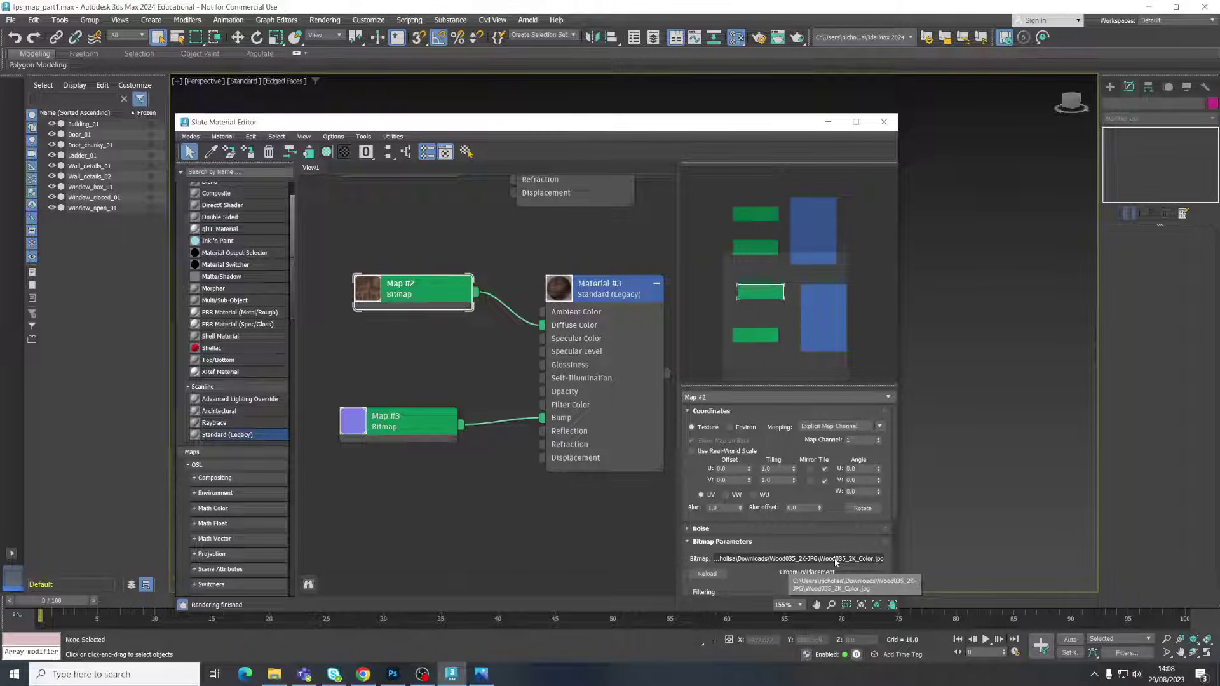
left_click(284, 676)
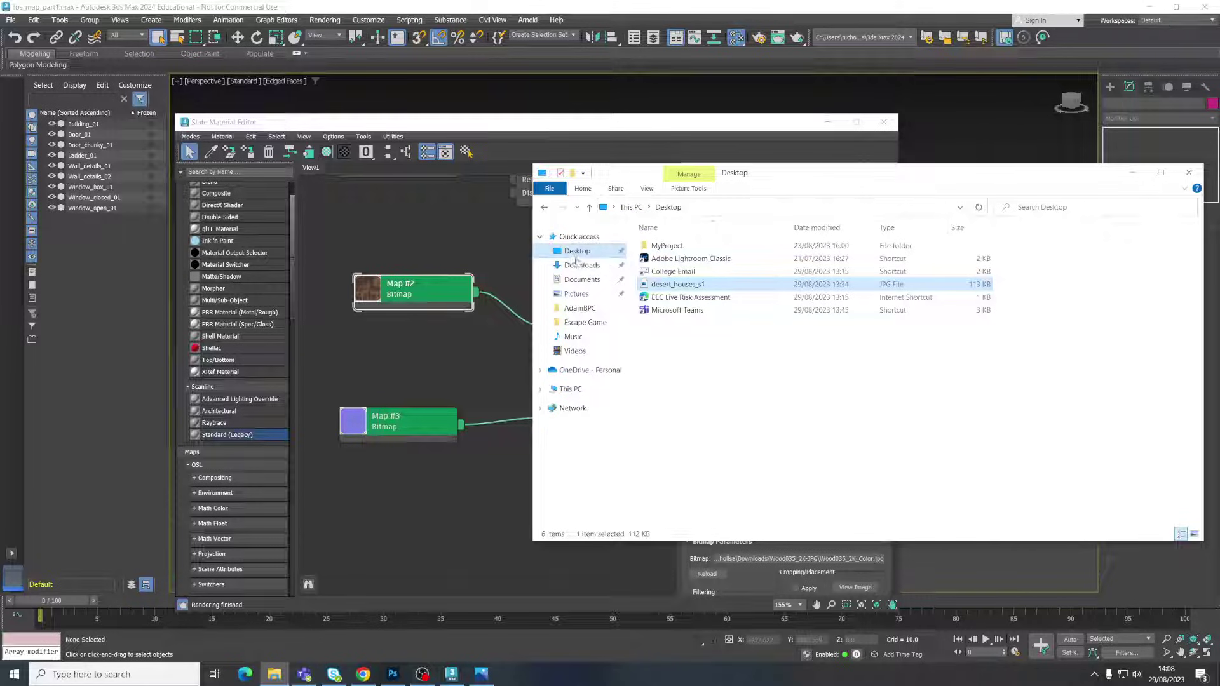
left_click(581, 265)
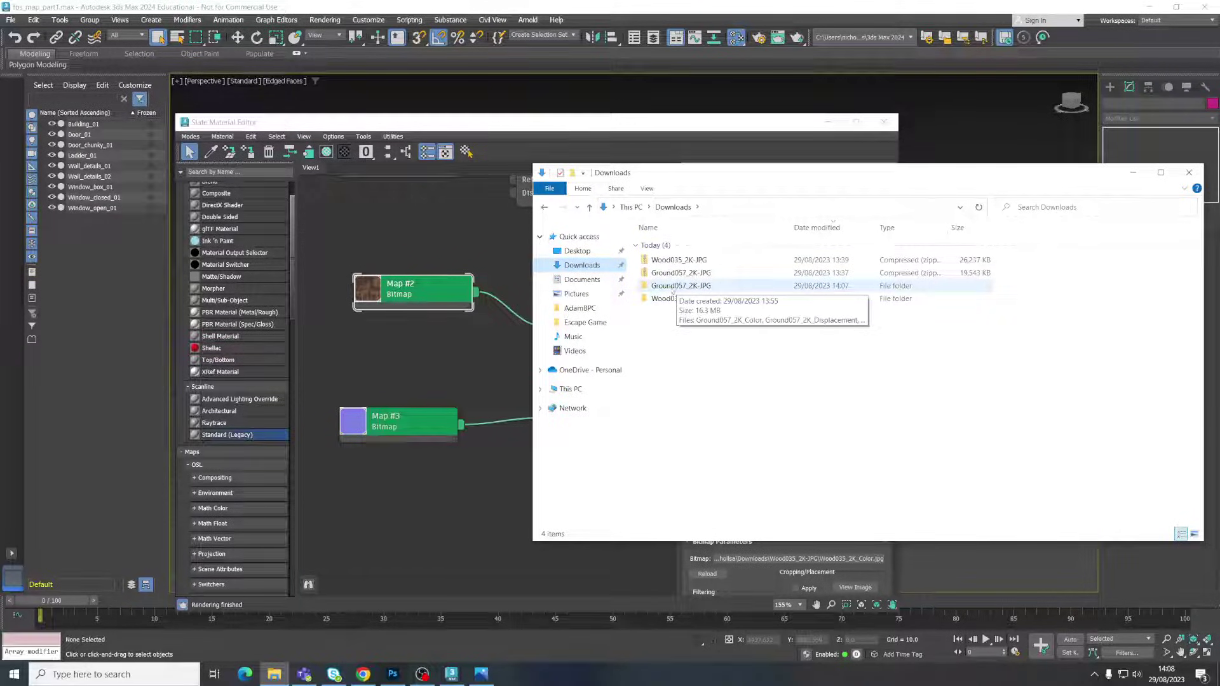
left_click(671, 291)
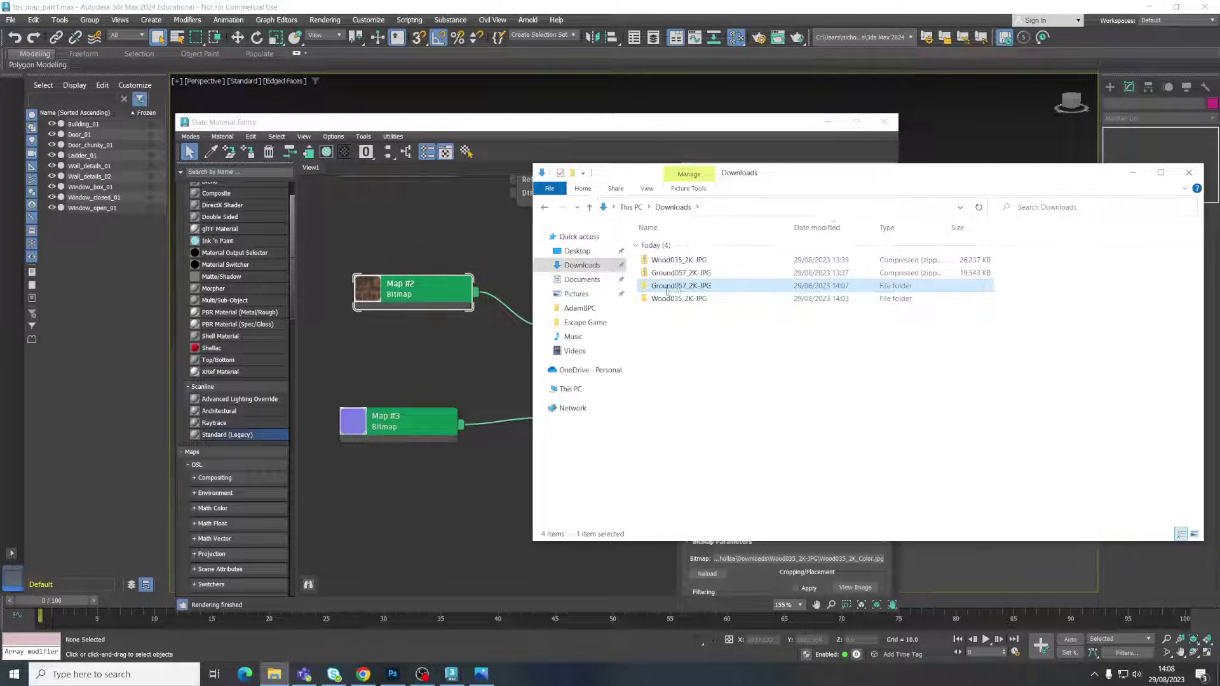
left_click(934, 137)
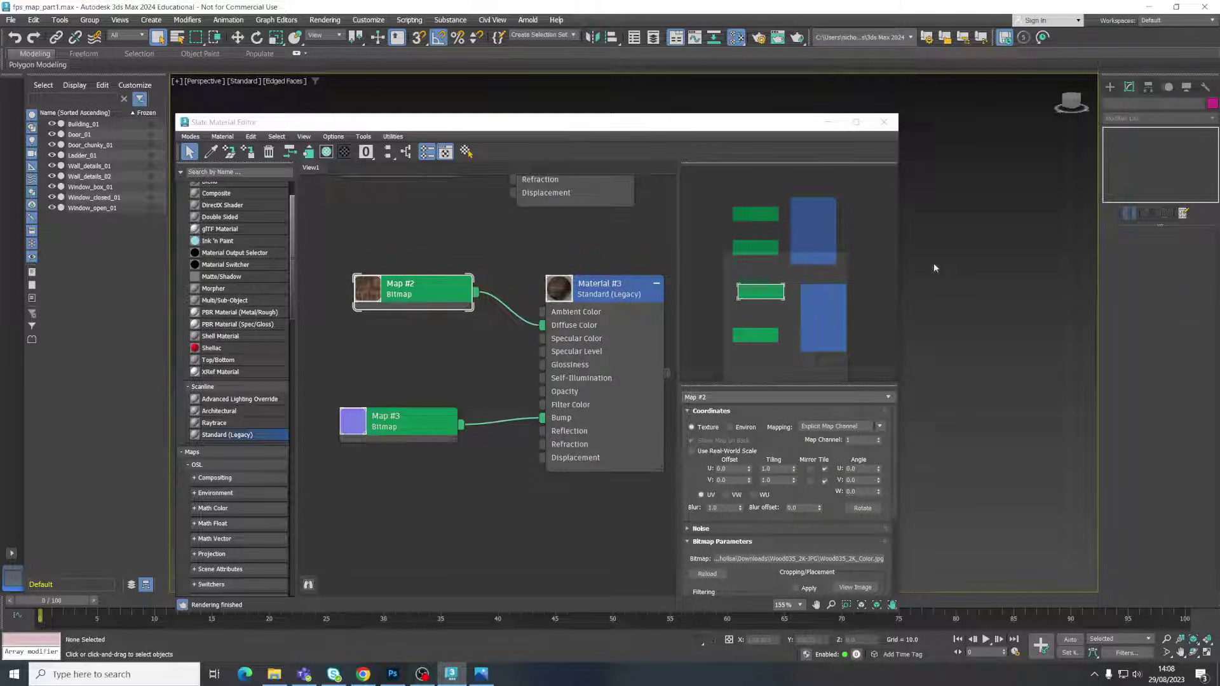
left_click(884, 122)
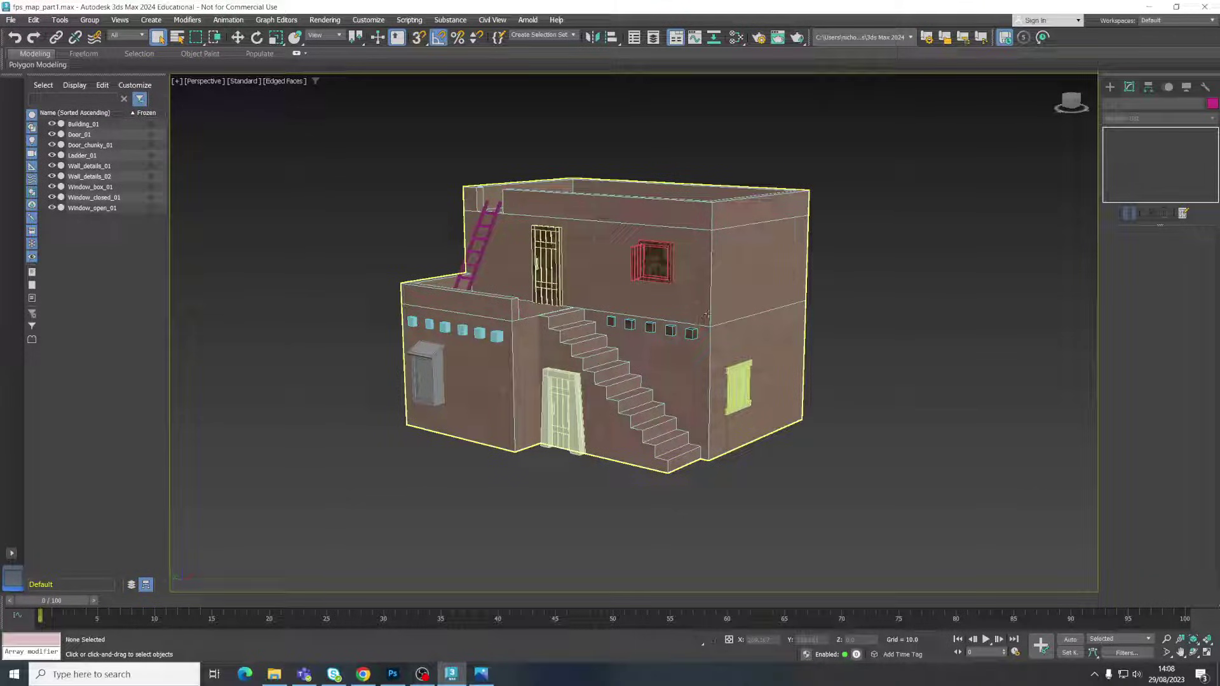
scroll(707, 314, "up", 3)
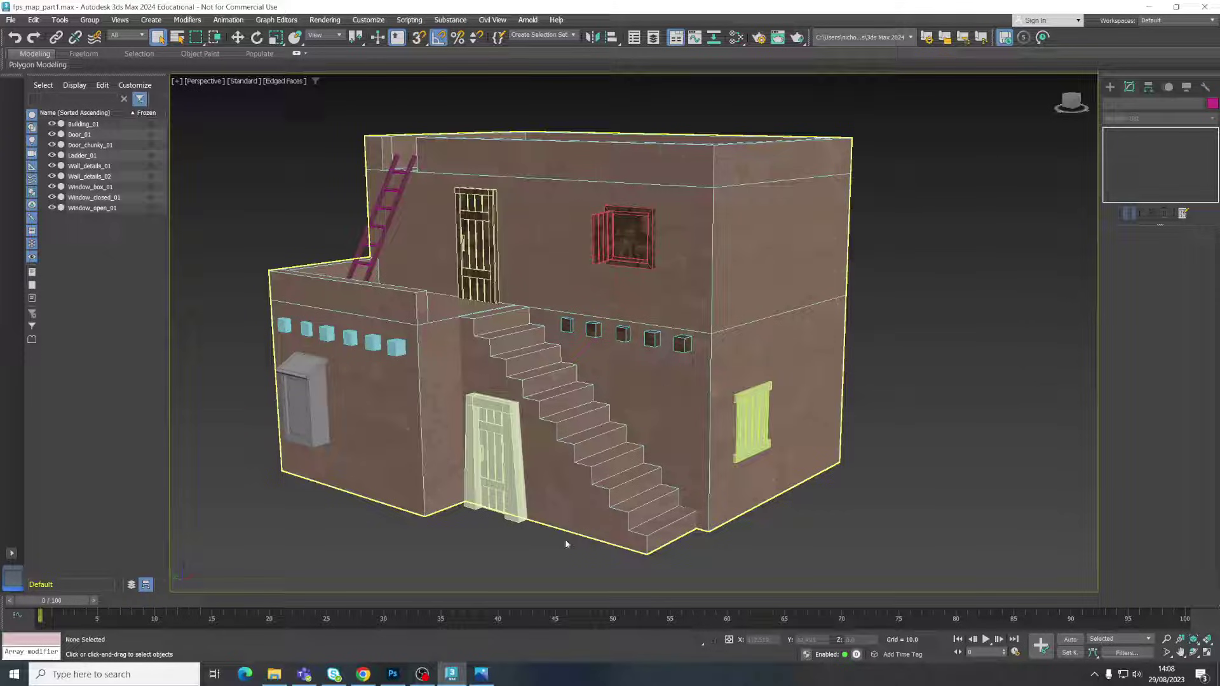
left_click(274, 673)
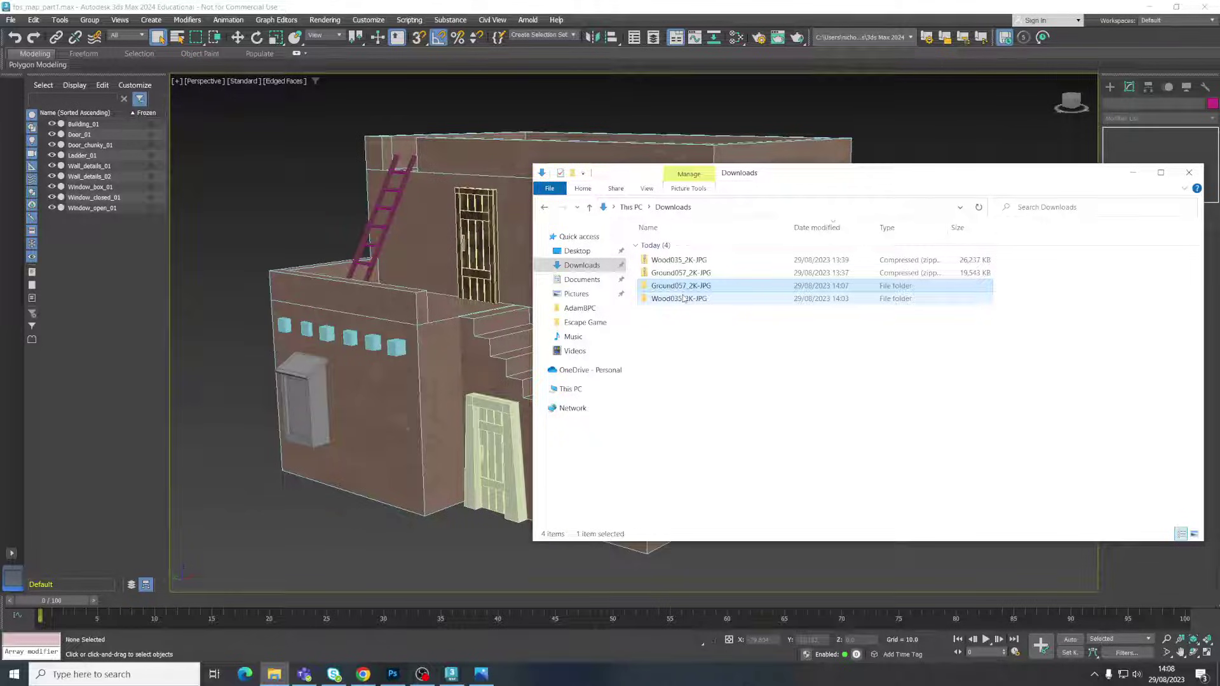
left_click(906, 128)
middle_click_drag(570, 287, 590, 295)
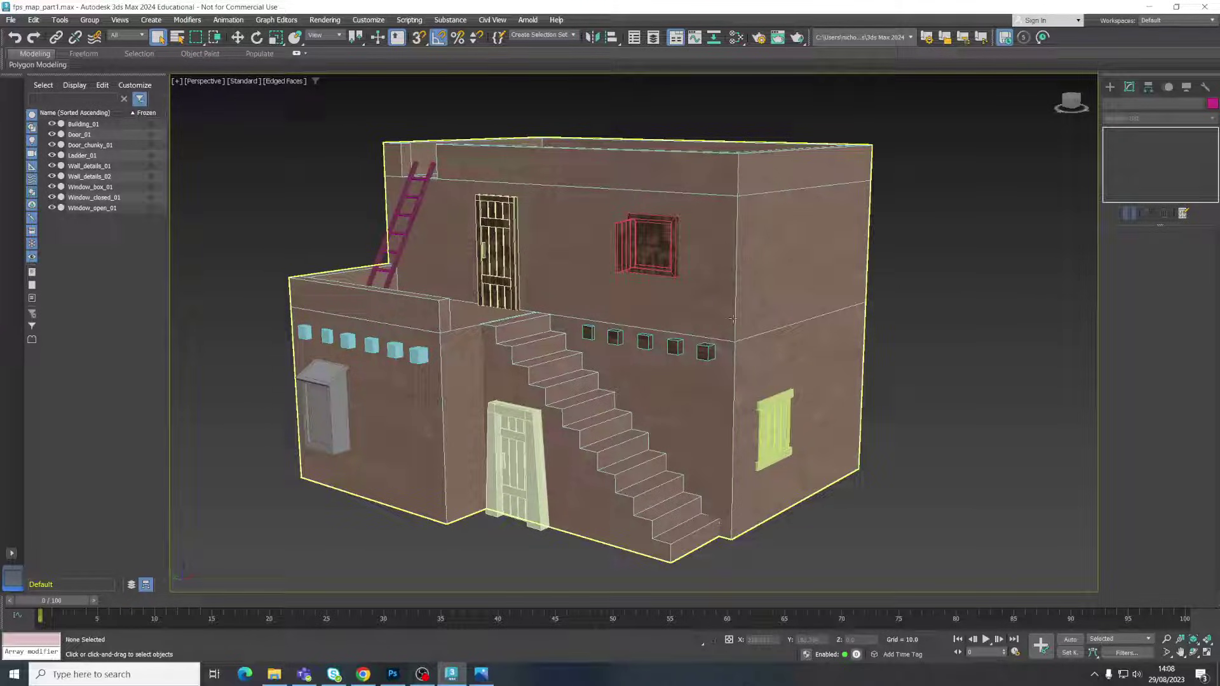
middle_click_drag(732, 319, 710, 315)
scroll(670, 306, "down", 3)
middle_click_drag(642, 297, 600, 292)
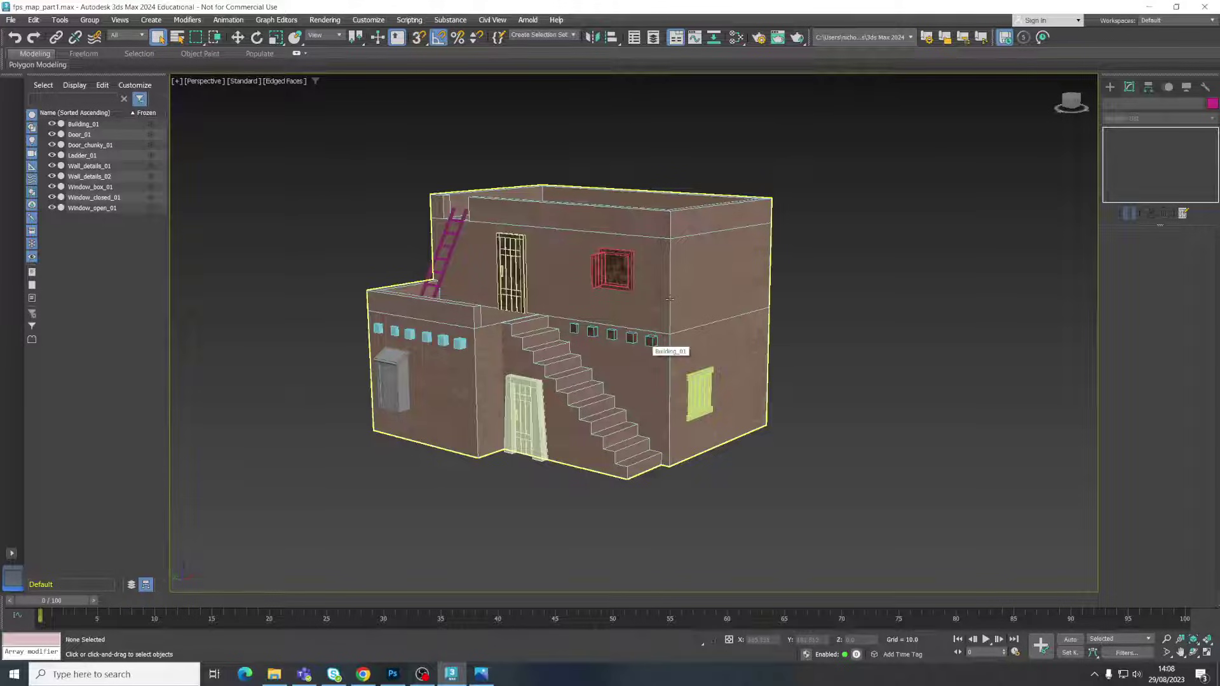
Step: Choose the Skylight tool from the Standard light types
left_click(1110, 92)
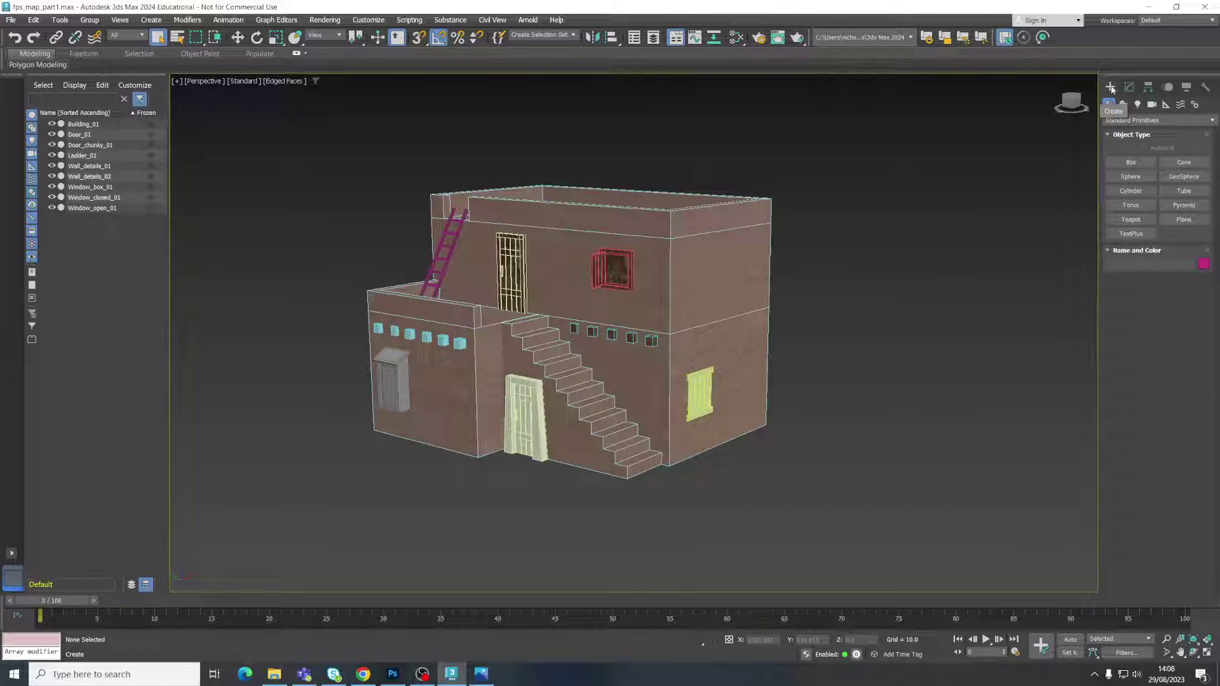
left_click(1138, 105)
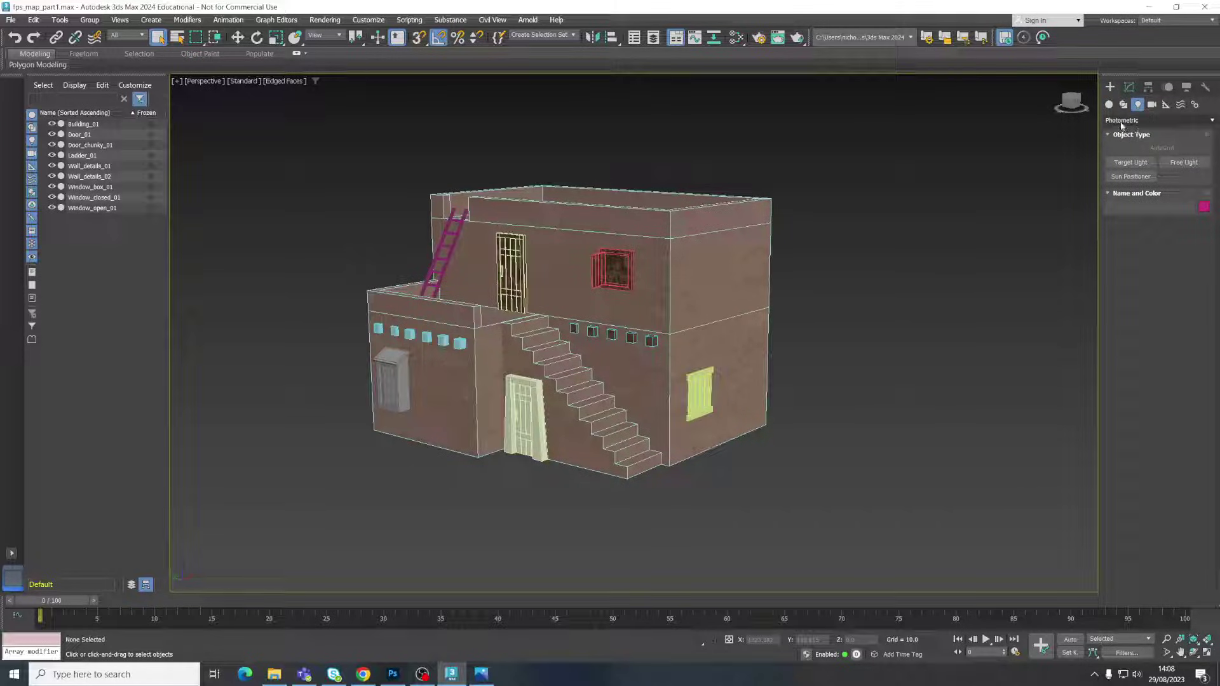
left_click(1141, 120)
left_click(1122, 143)
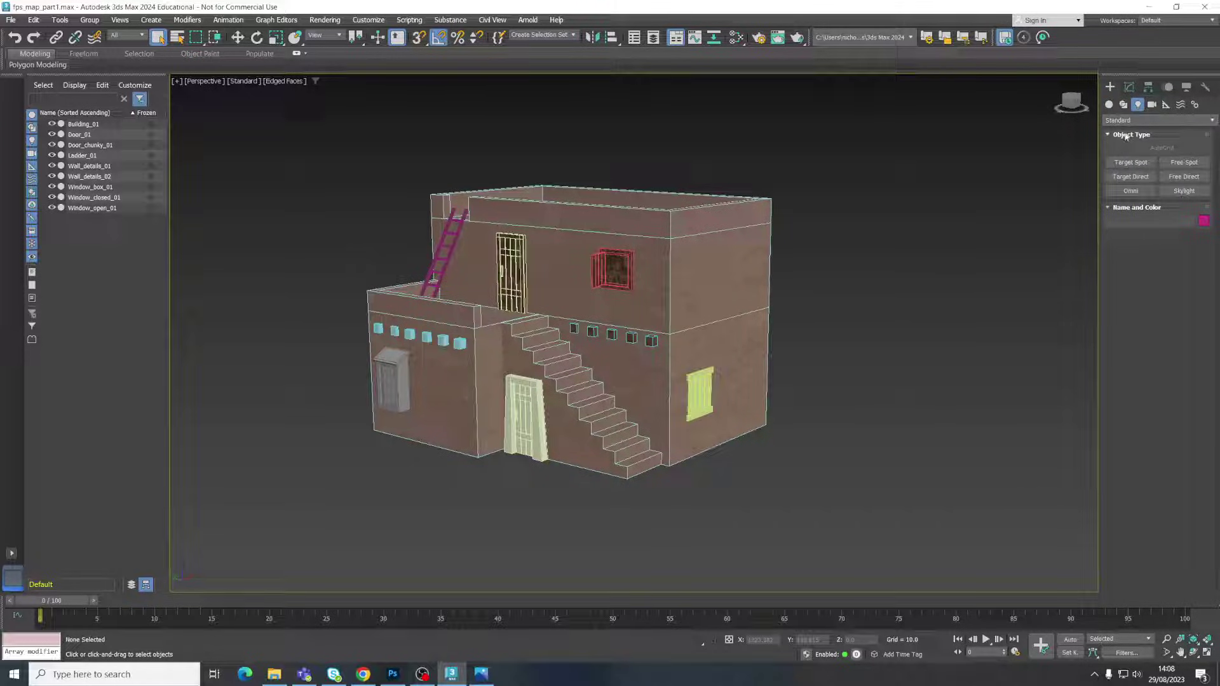
left_click(1184, 191)
Step: Place a skylight beside the house and raise it above the building
left_click(812, 417)
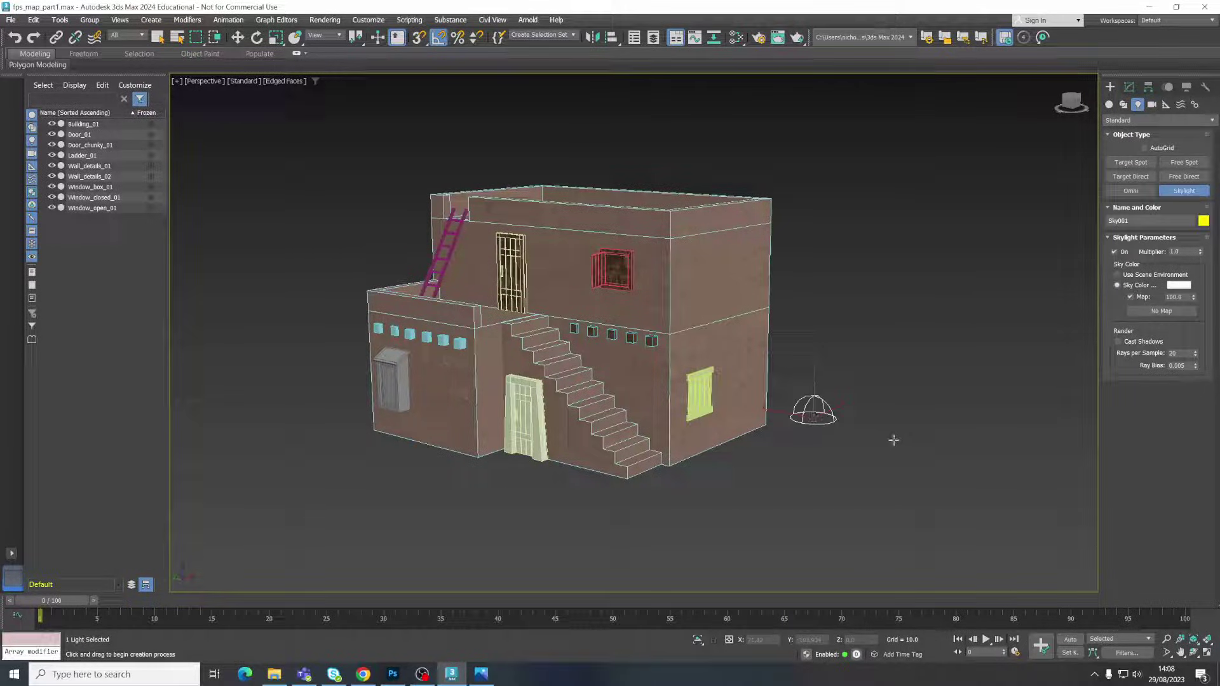
right_click(847, 436)
middle_click_drag(845, 403, 806, 436)
left_click_drag(806, 439, 849, 182)
middle_click_drag(850, 182, 836, 289)
scroll(835, 289, "down", 3)
left_click_drag(835, 289, 835, 243)
middle_click_drag(835, 243, 776, 172)
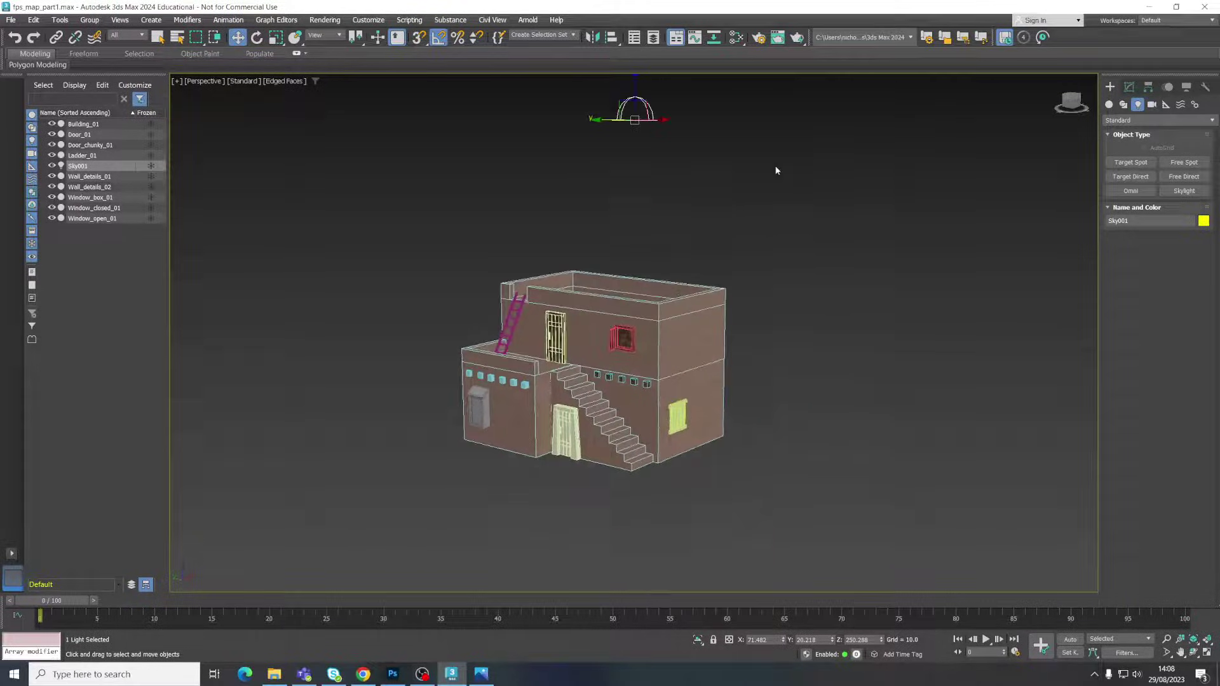
Step: Enable Cast Shadows on the skylight and clear the selection
left_click(1129, 89)
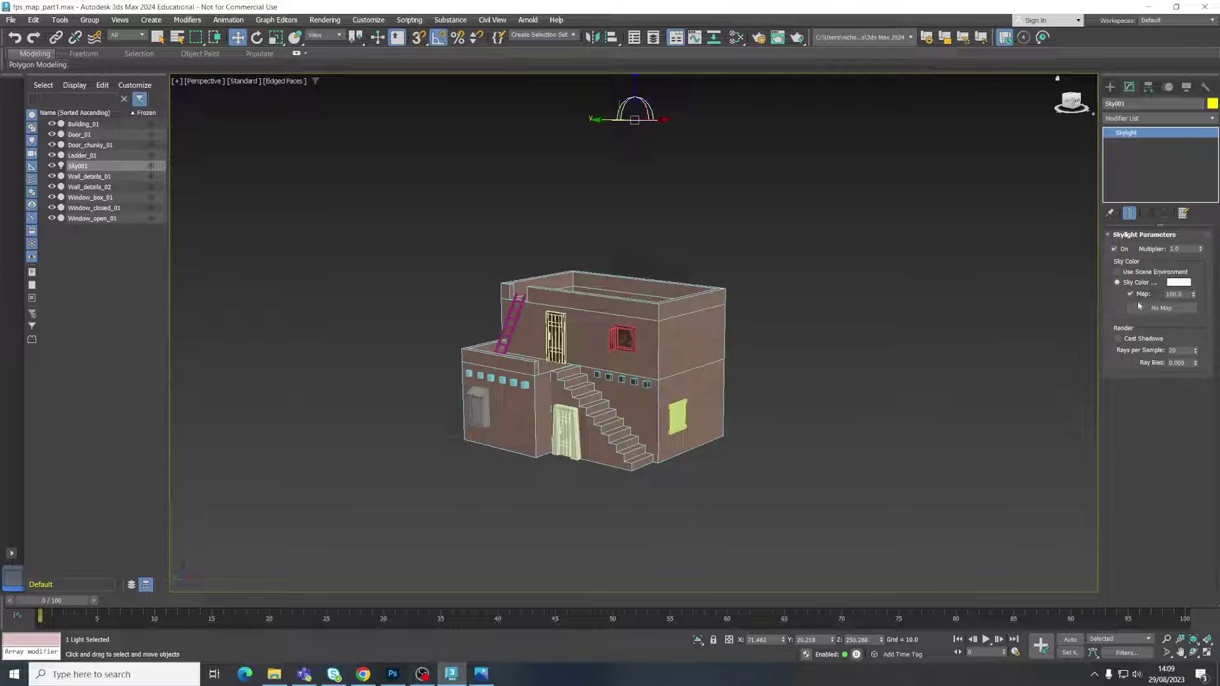
left_click(1120, 339)
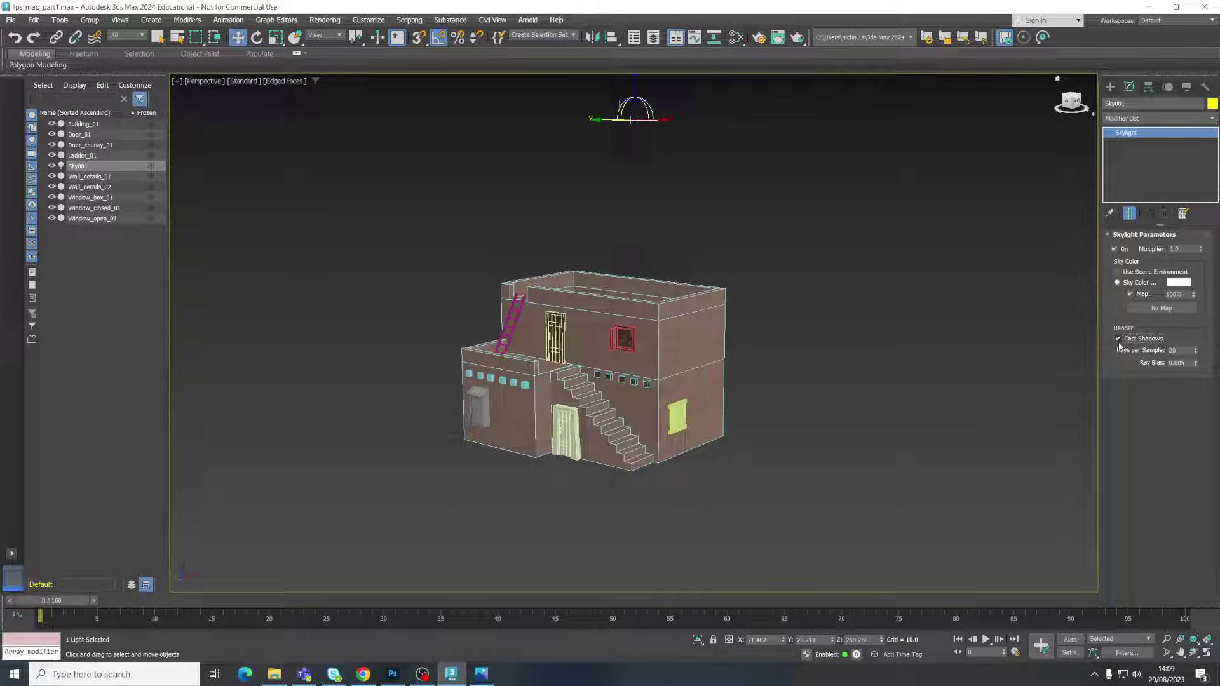
left_click(818, 365)
left_click(1110, 86)
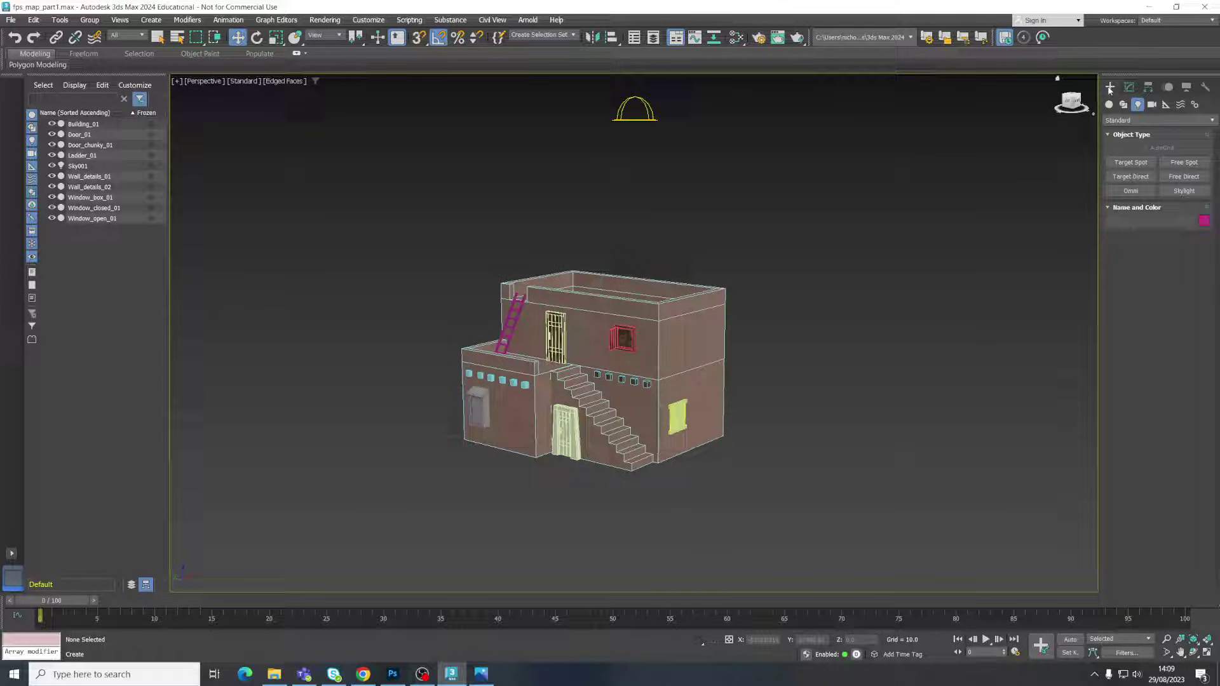
Step: Place an Omni light (Omni001) and move it up along Z high above the house
left_click(1130, 192)
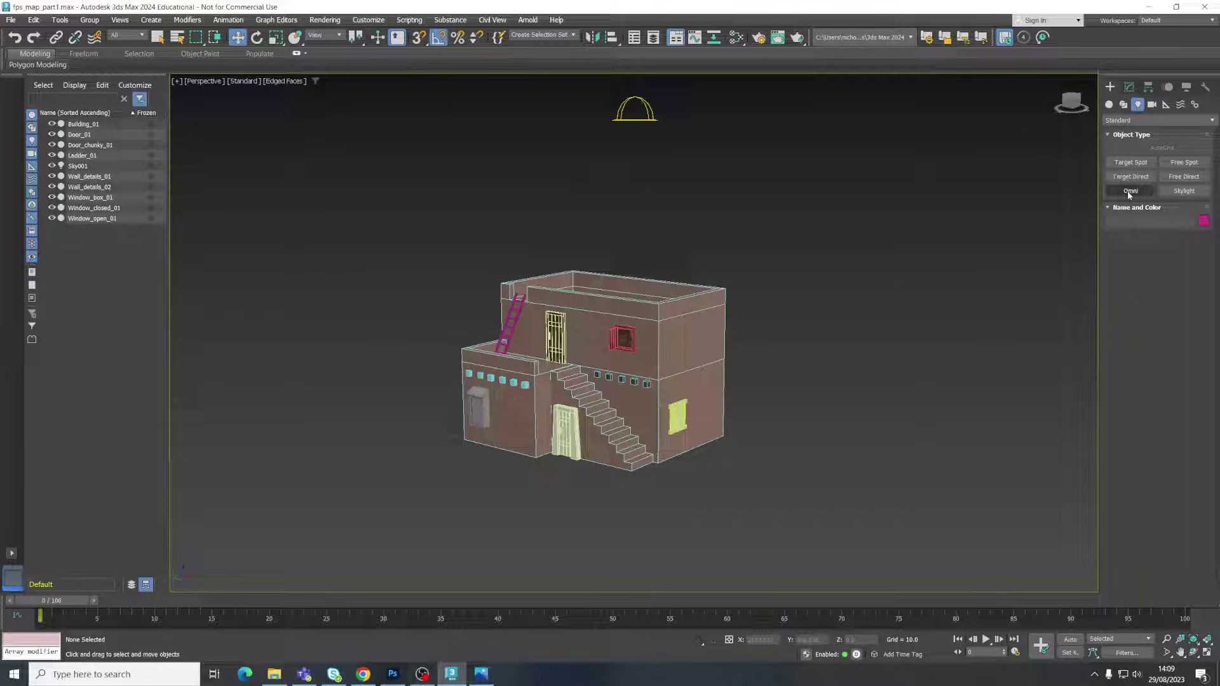
left_click(752, 490)
right_click(800, 495)
key("w")
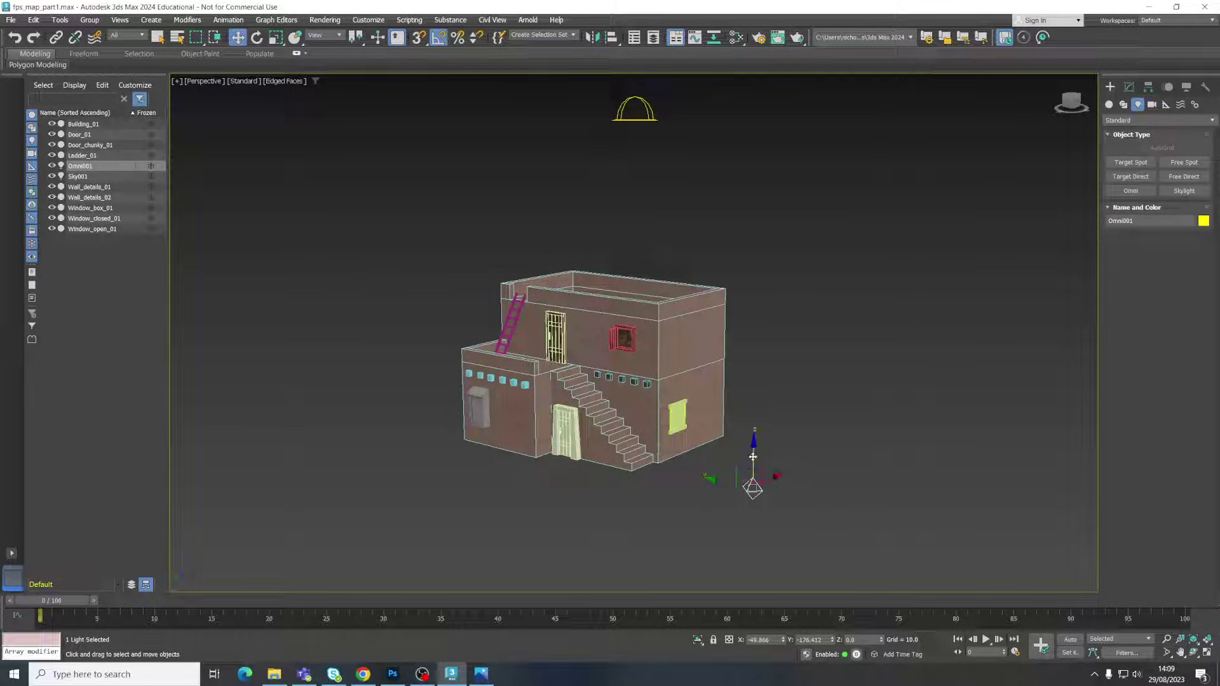
left_click_drag(763, 456, 770, 153)
middle_click_drag(779, 155, 744, 207)
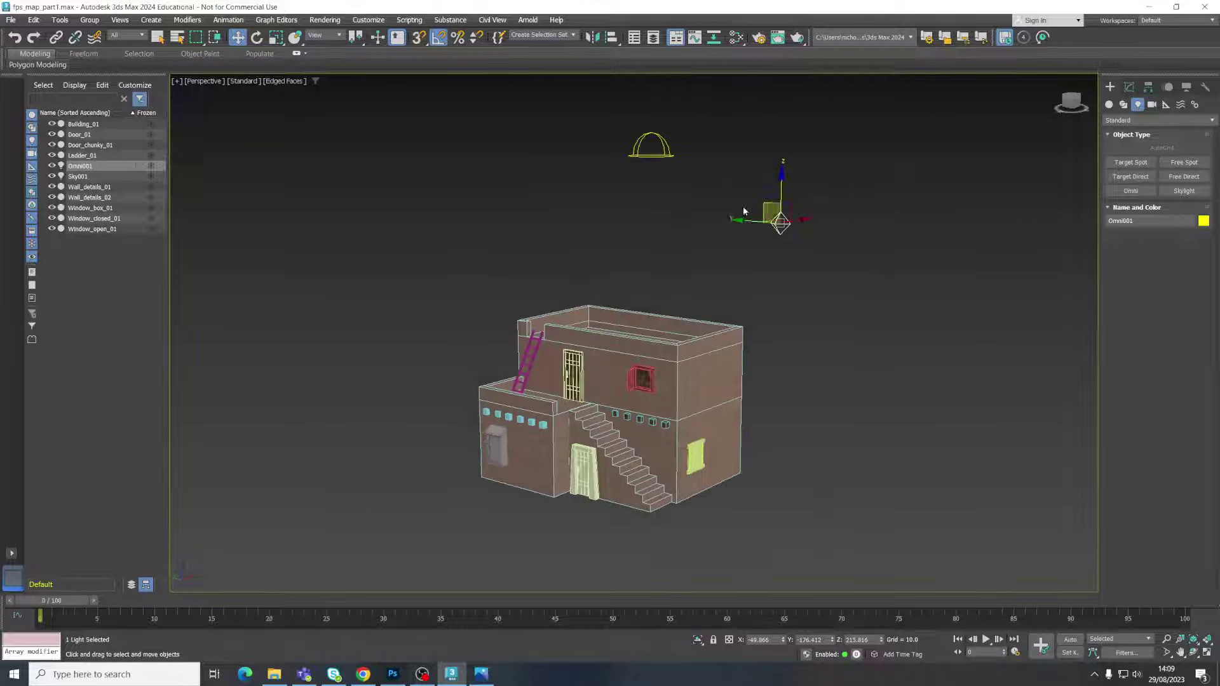
left_click(642, 134)
left_click(643, 134)
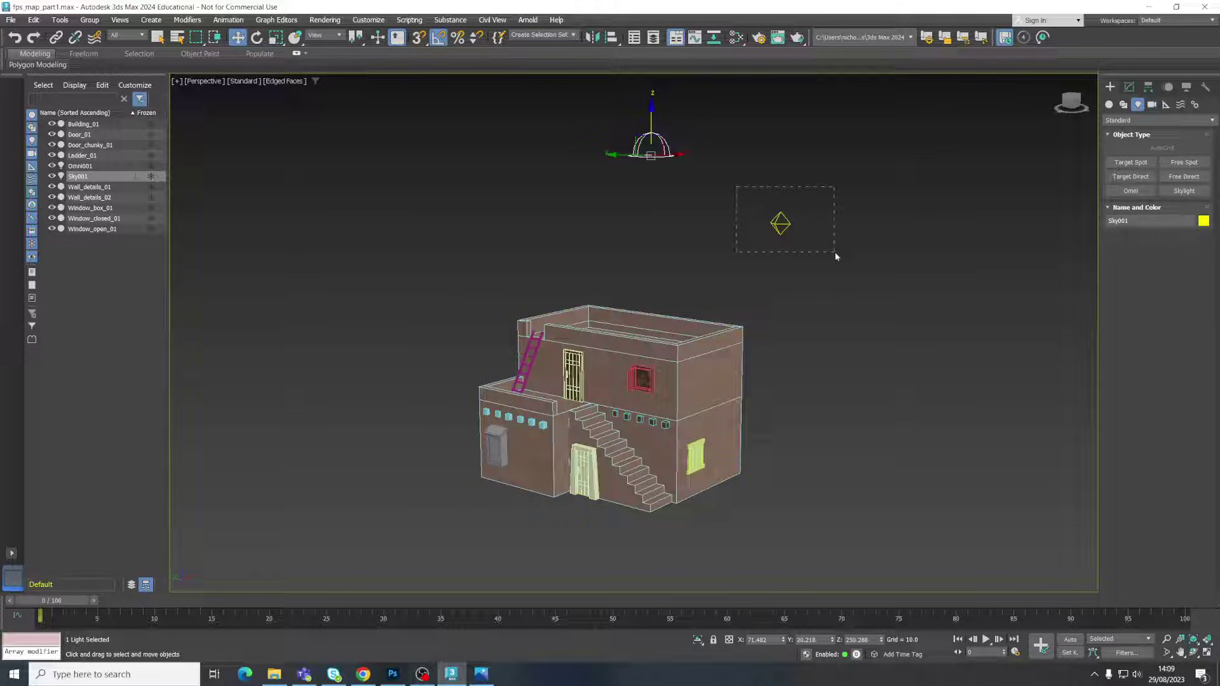
left_click_drag(835, 257, 834, 256)
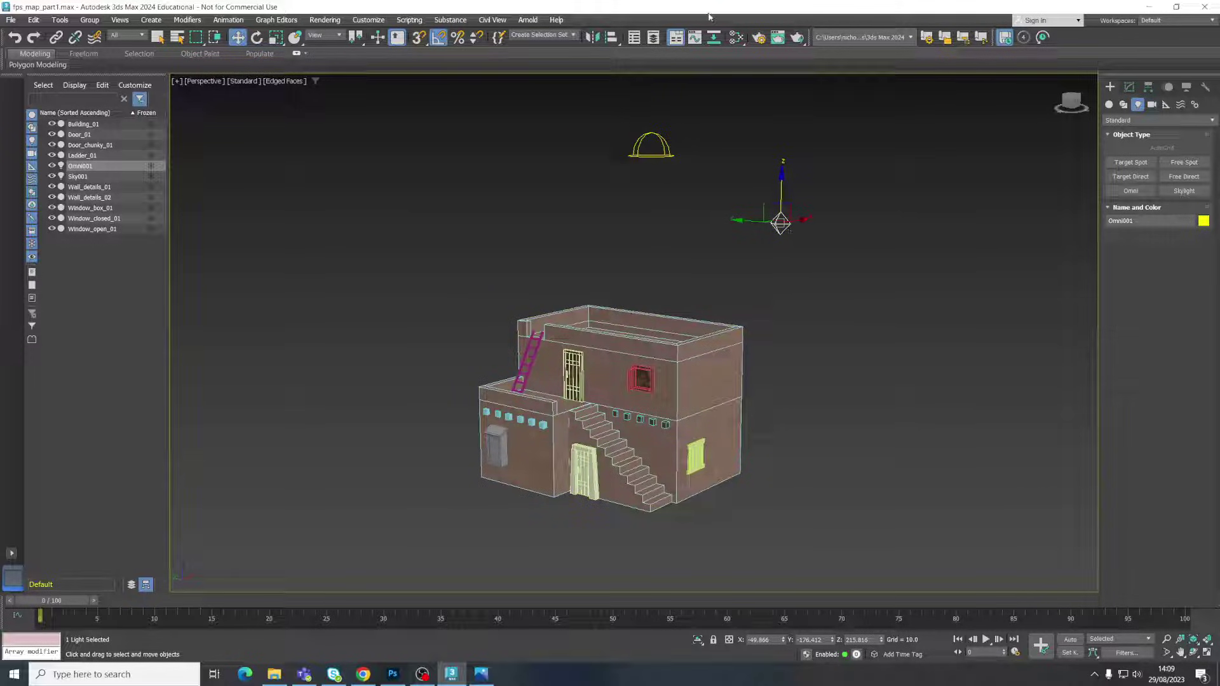
Step: Switch viewport shading to High Quality and slide Omni001 sideways along Y
left_click(237, 81)
left_click(257, 110)
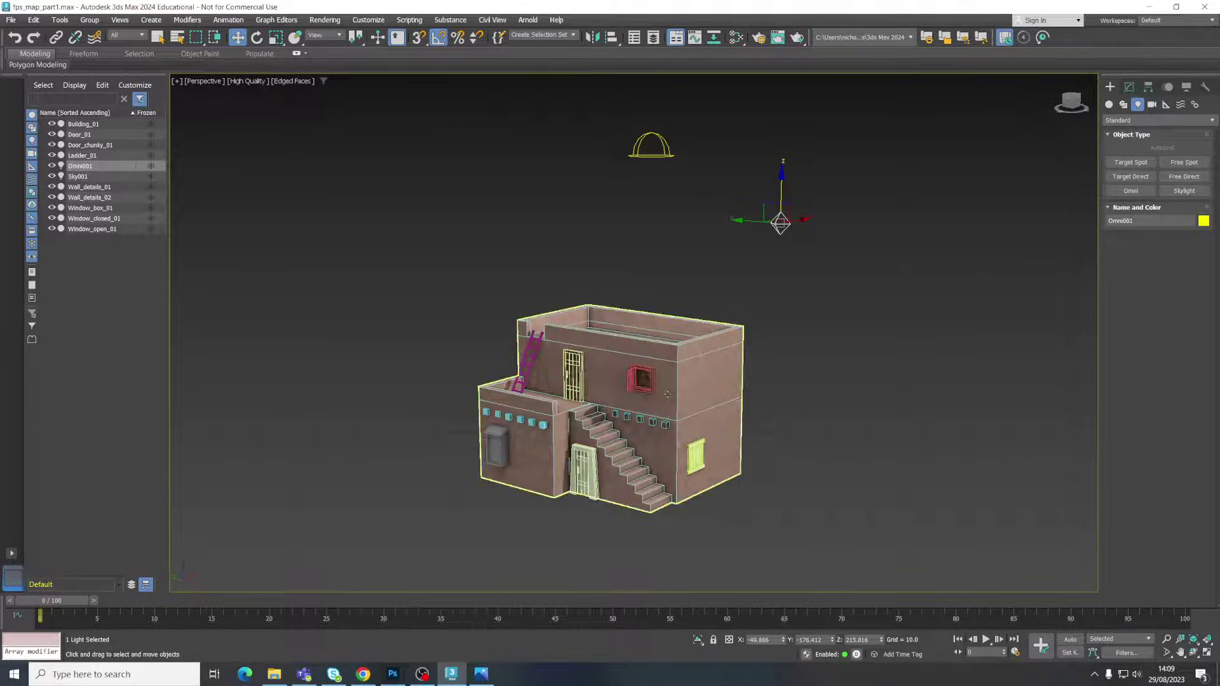
scroll(639, 403, "up", 2)
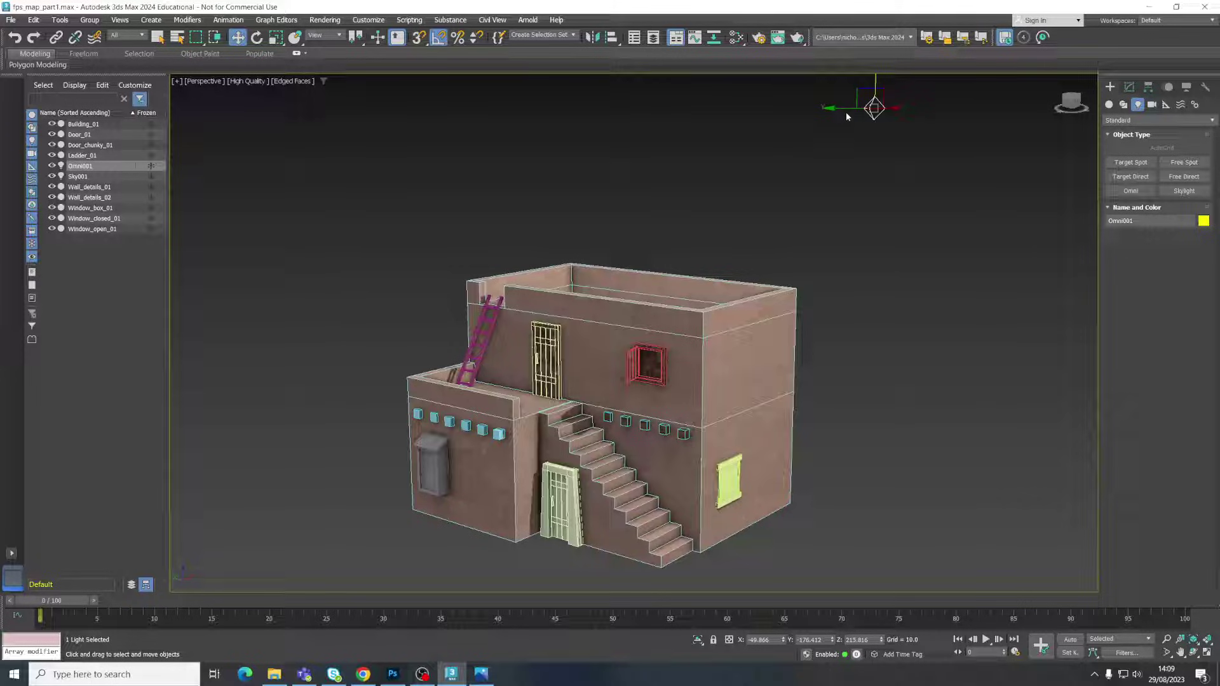
left_click_drag(845, 111, 721, 119)
scroll(688, 291, "down", 4)
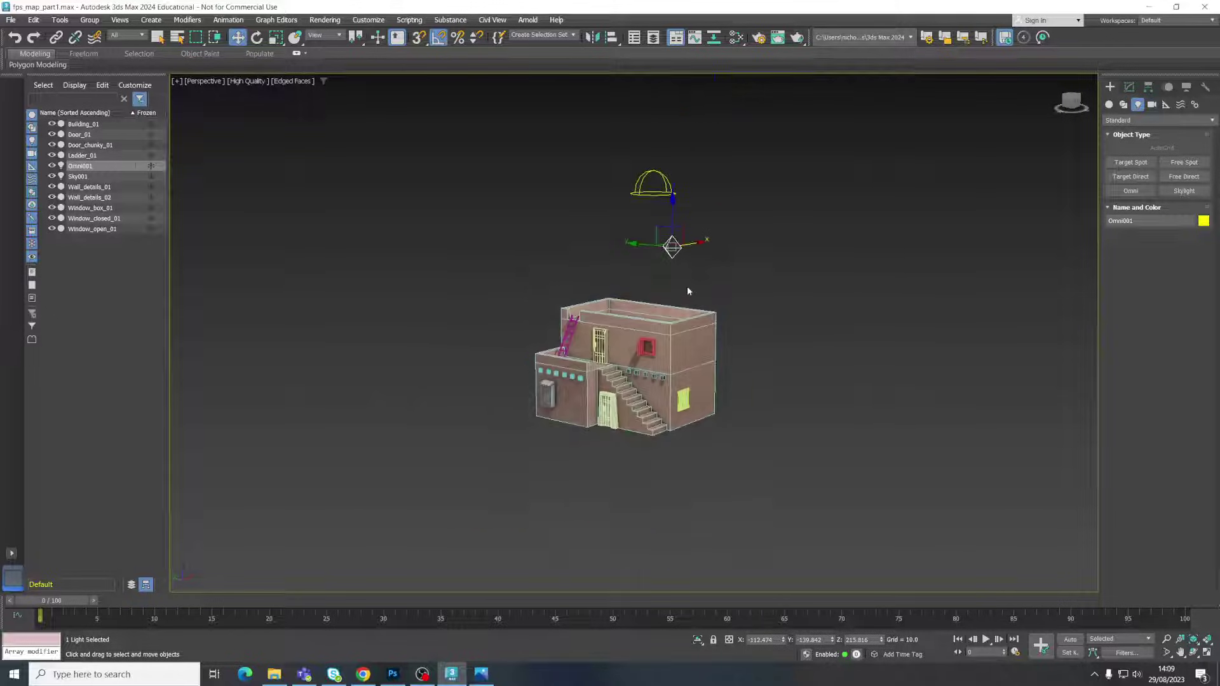
middle_click_drag(688, 291, 688, 314)
Step: Raise Omni001 and settle it beside the house so the walls show ladder and window shadows
left_click_drag(672, 262, 669, 226)
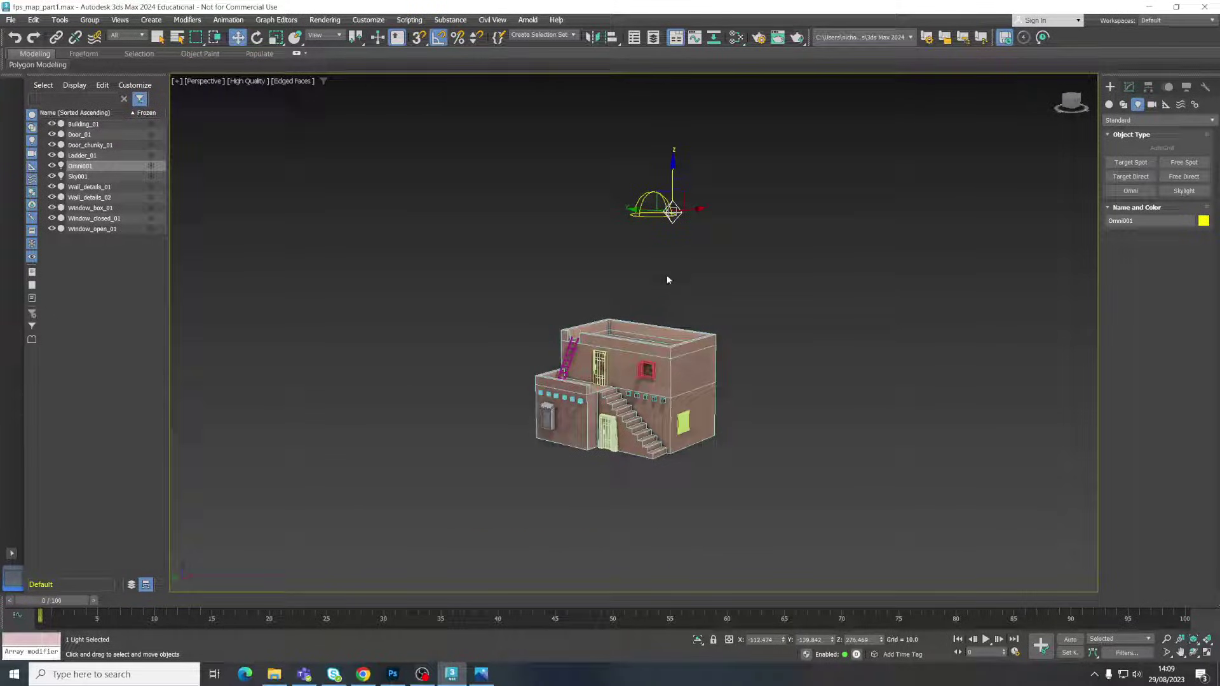
middle_click_drag(667, 279, 725, 330, "alt")
mouse_move(707, 267)
left_mouse_down()
mouse_move(715, 253)
mouse_move(688, 260)
mouse_move(697, 274)
left_mouse_up()
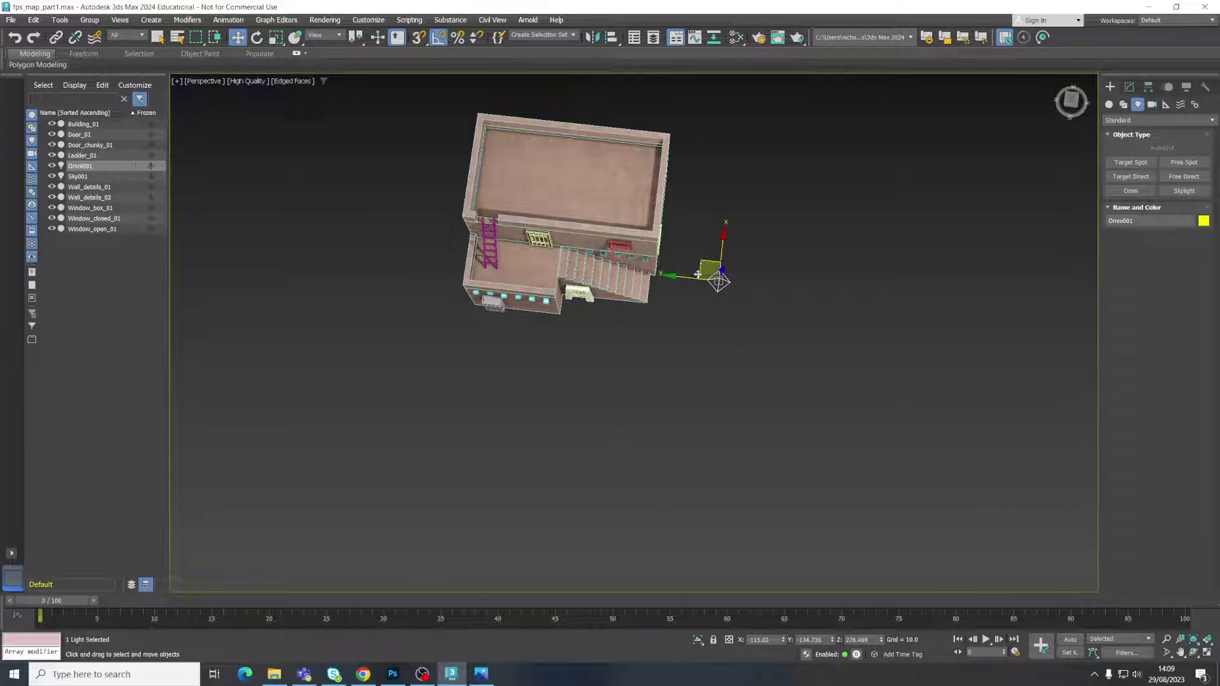
mouse_move(698, 274)
middle_mouse_down("alt")
mouse_move(667, 335)
mouse_move(509, 280)
mouse_move(354, 246)
middle_mouse_up("alt")
scroll(654, 407, "up", 5)
scroll(664, 318, "down", 2)
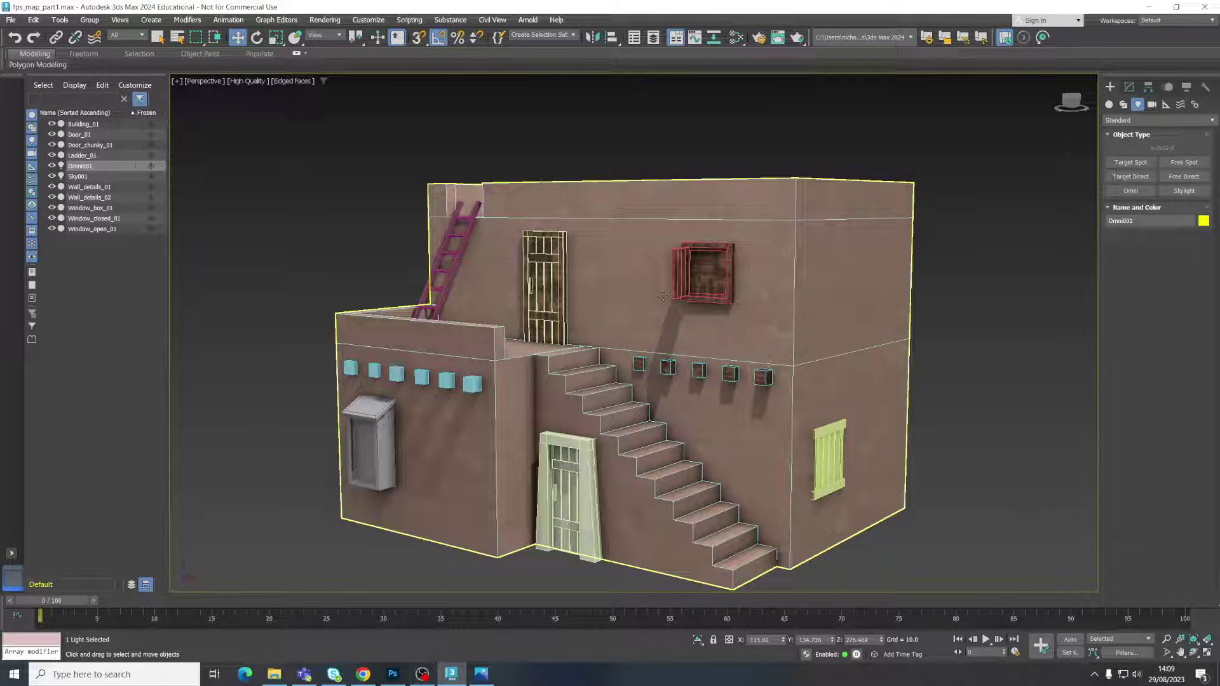
middle_click_drag(809, 310, 780, 279)
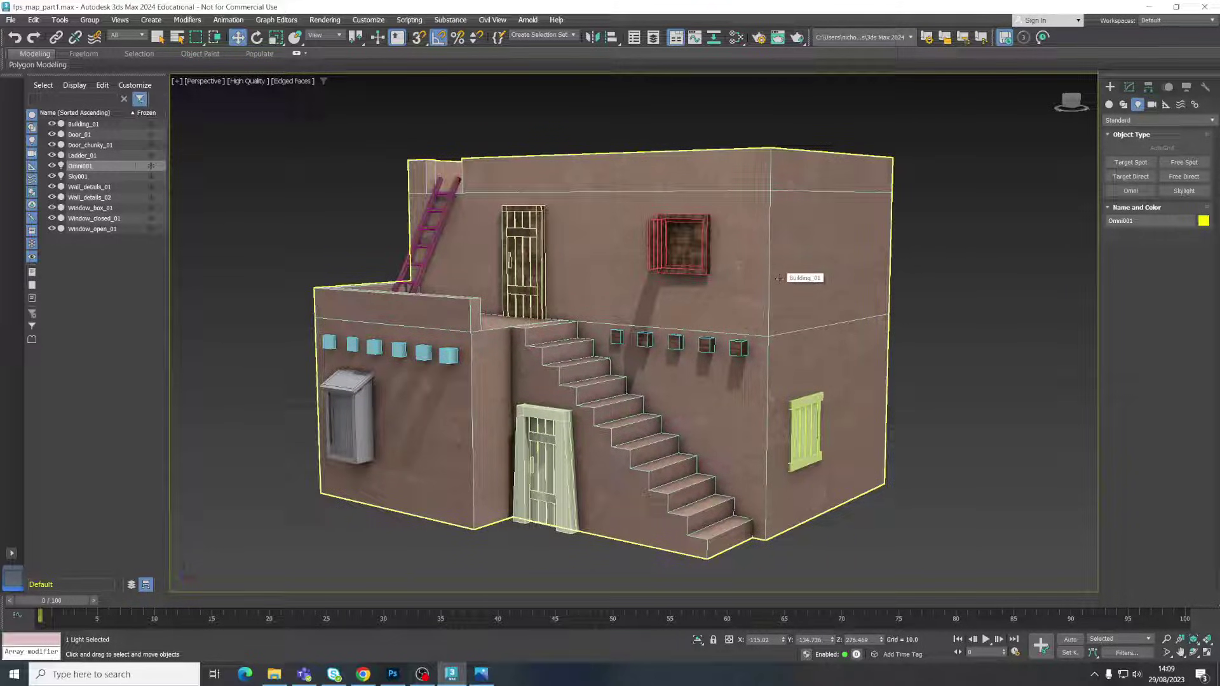
Step: Deselect the omni light and bring Material #2 and its maps into view in the Slate Material Editor
left_click(928, 358)
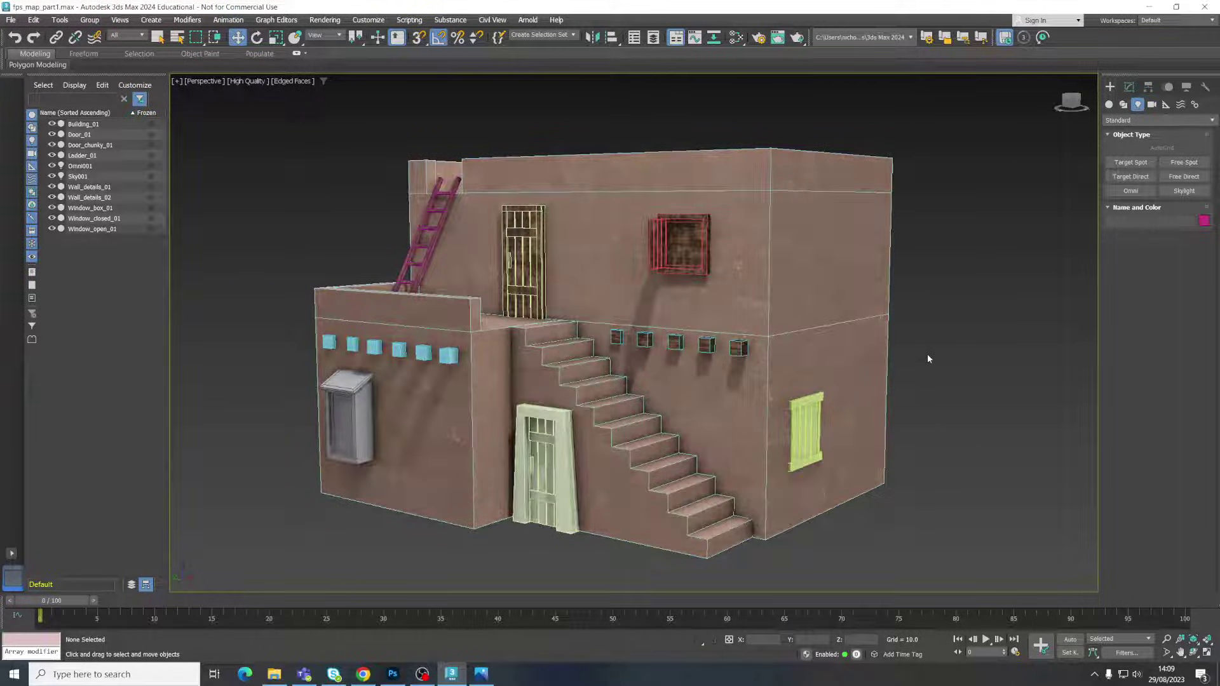
key("m")
left_click_drag(594, 284, 581, 268)
scroll(568, 280, "down", 2)
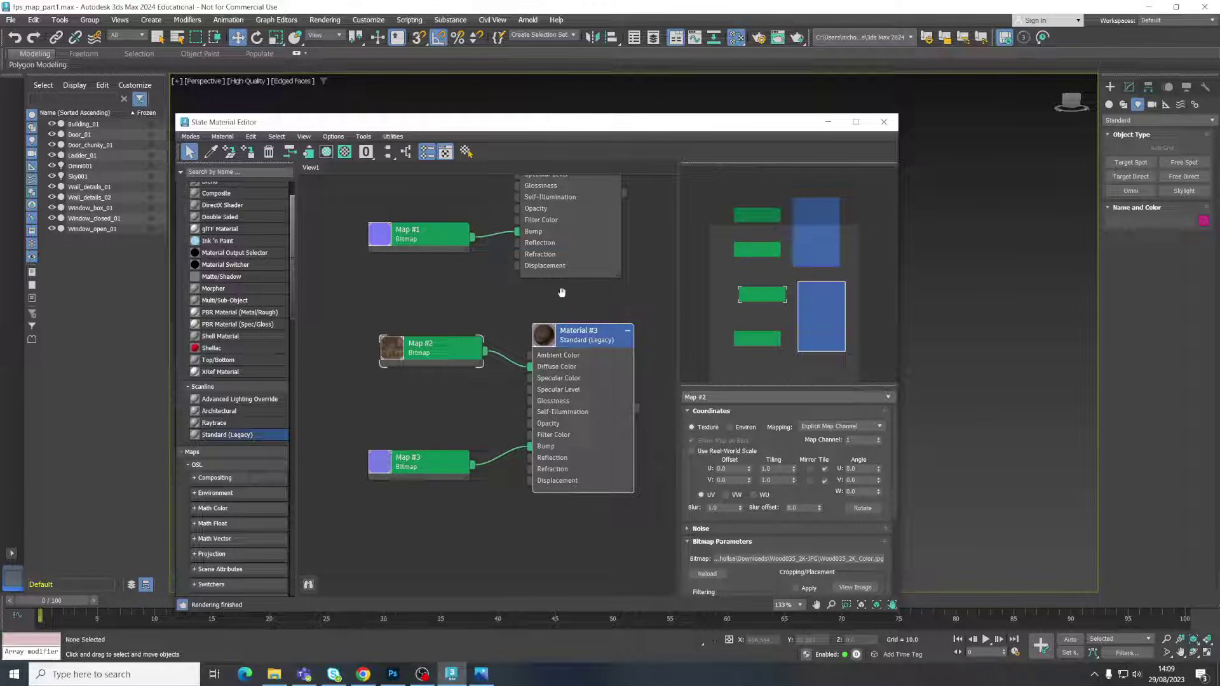
middle_click_drag(558, 291, 565, 375)
Step: Inspect the Map #1 normal map node and Material #2's settings
left_click(435, 315)
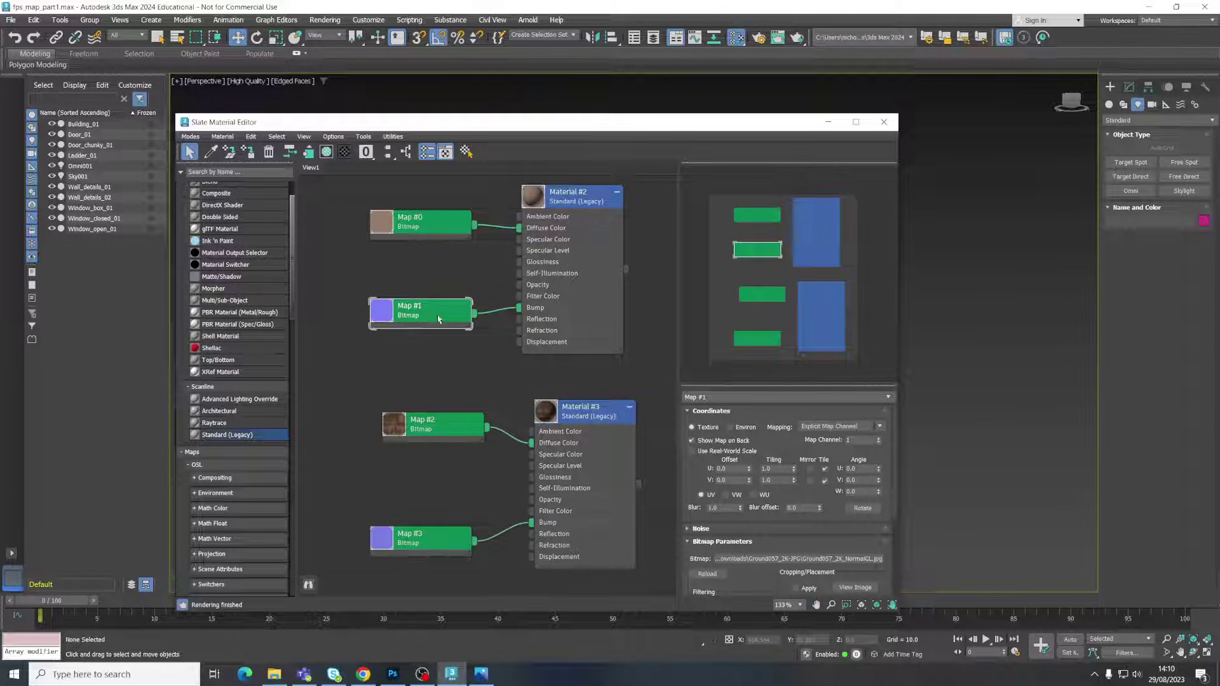
middle_click_drag(435, 311, 439, 385)
scroll(435, 304, "up", 5)
left_click(580, 296)
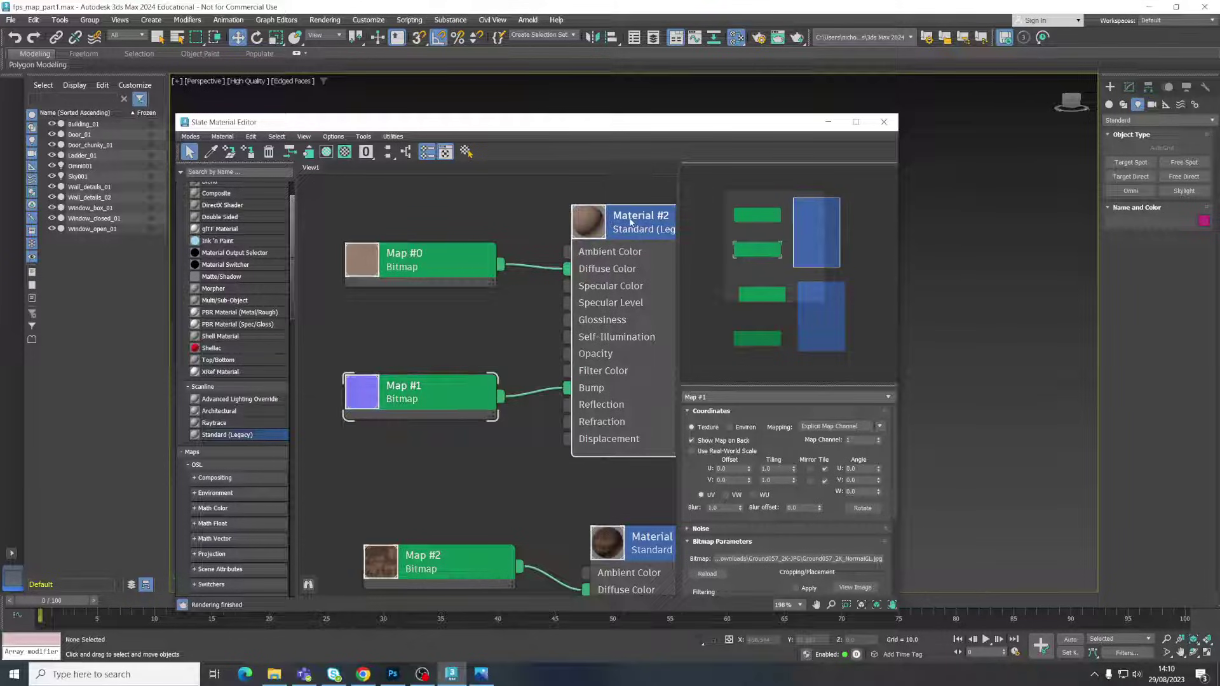
middle_click_drag(580, 297, 498, 299)
middle_click_drag(369, 404, 423, 372)
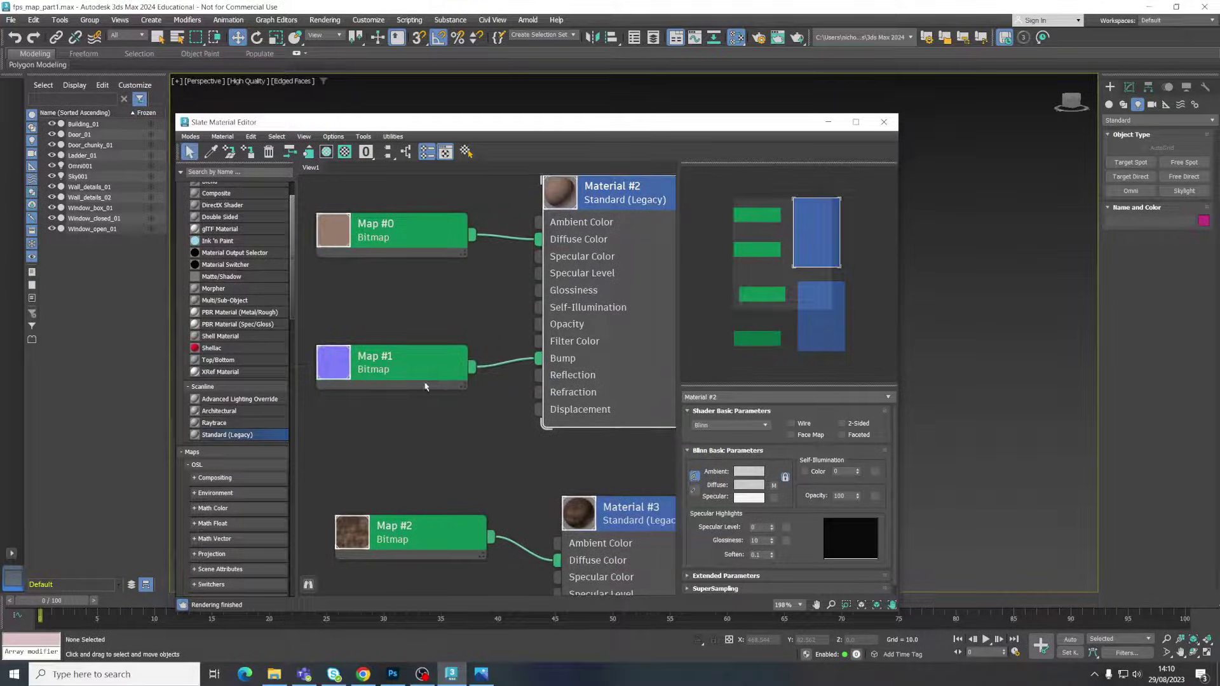
left_click(446, 371)
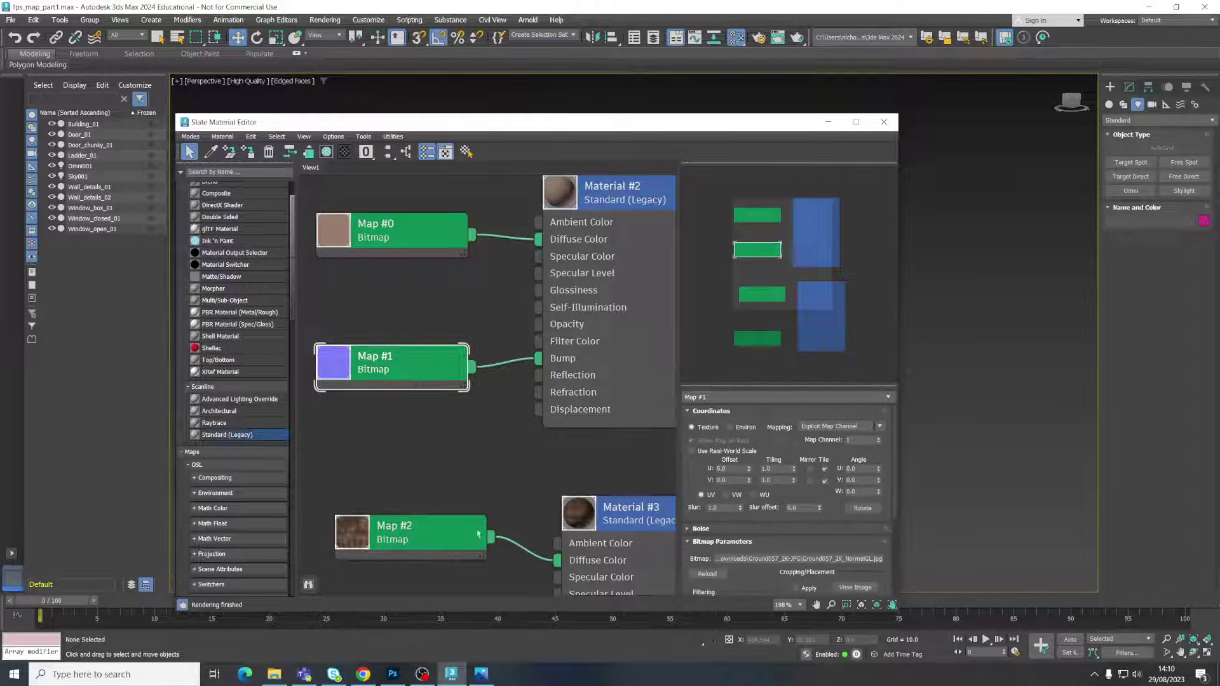
scroll(955, 347, "up", 5)
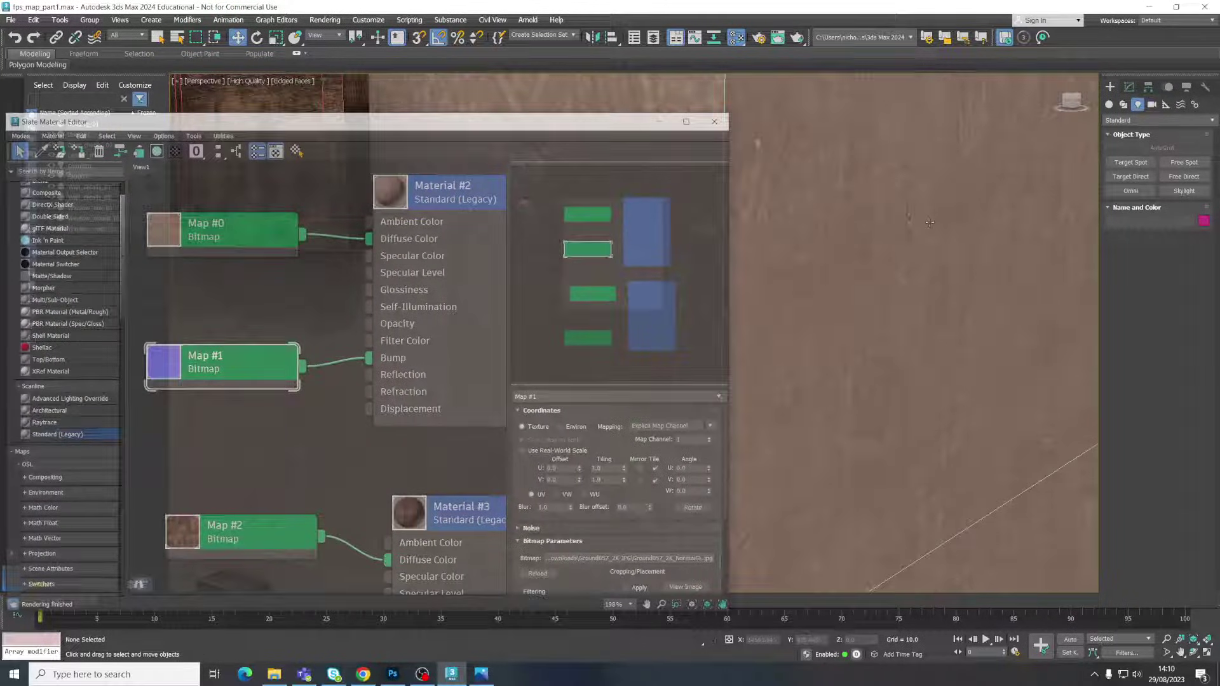
scroll(858, 272, "down", 3)
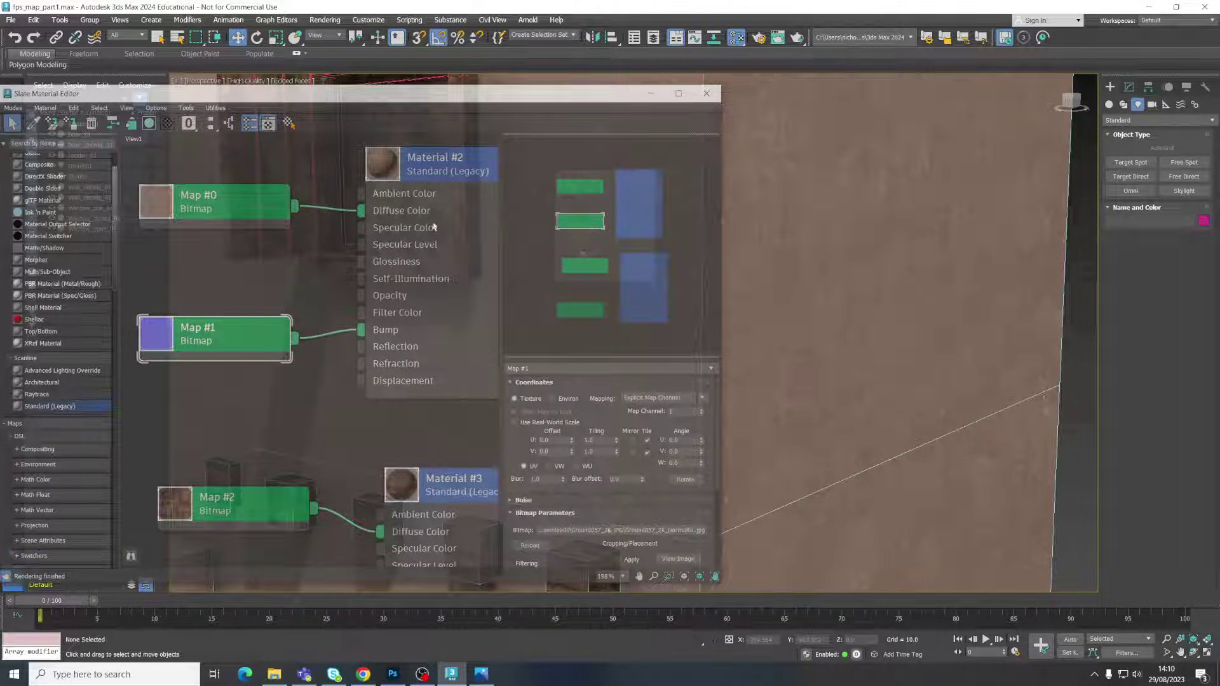
Step: Set Material #2's Bump amount in the Maps rollout to 300 and close the editor
left_click(437, 170)
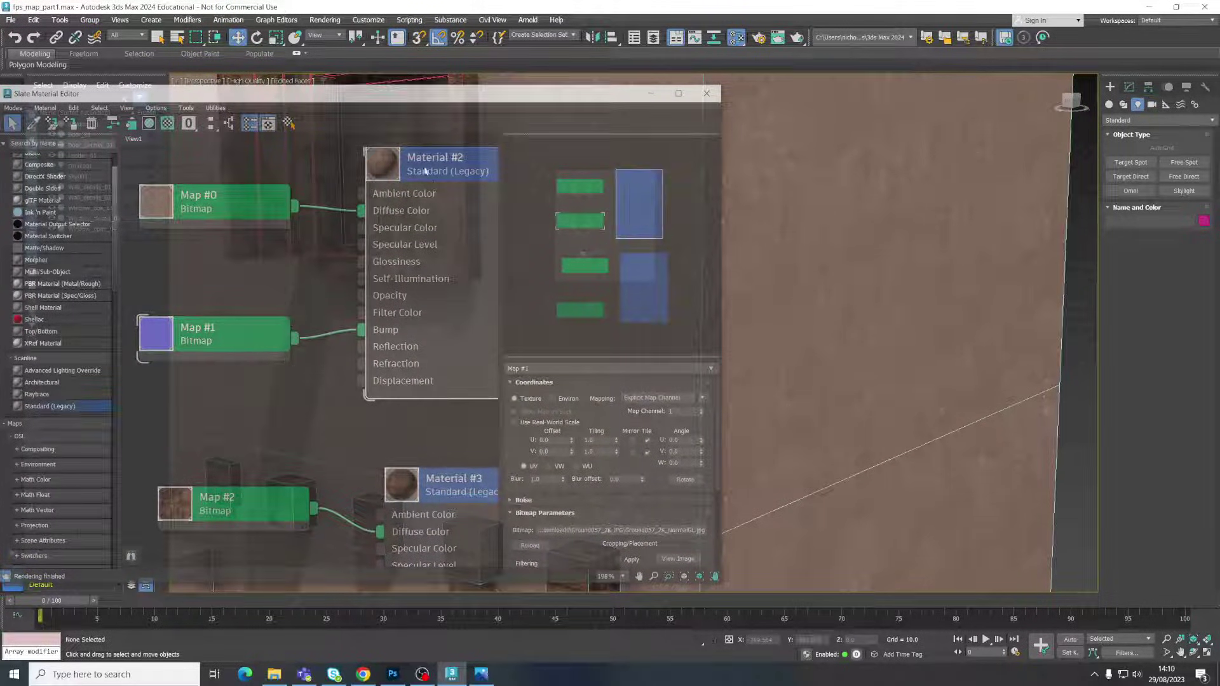
scroll(572, 458, "down", 1)
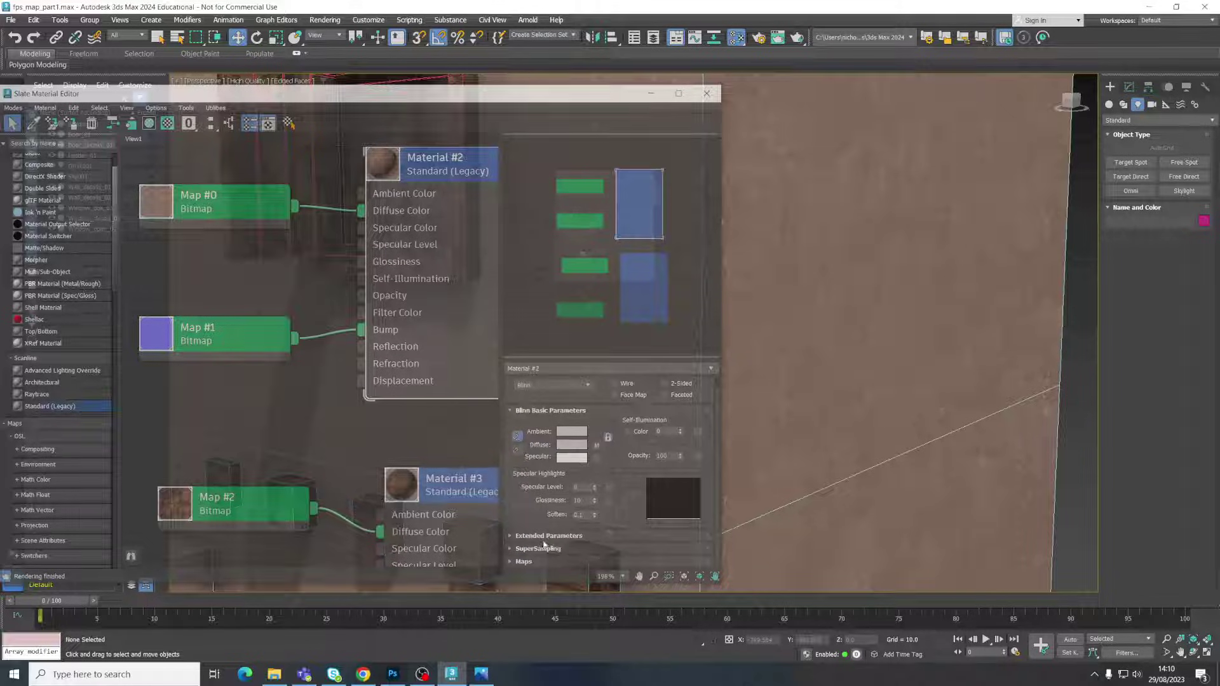
left_click(524, 562)
scroll(559, 495, "down", 3)
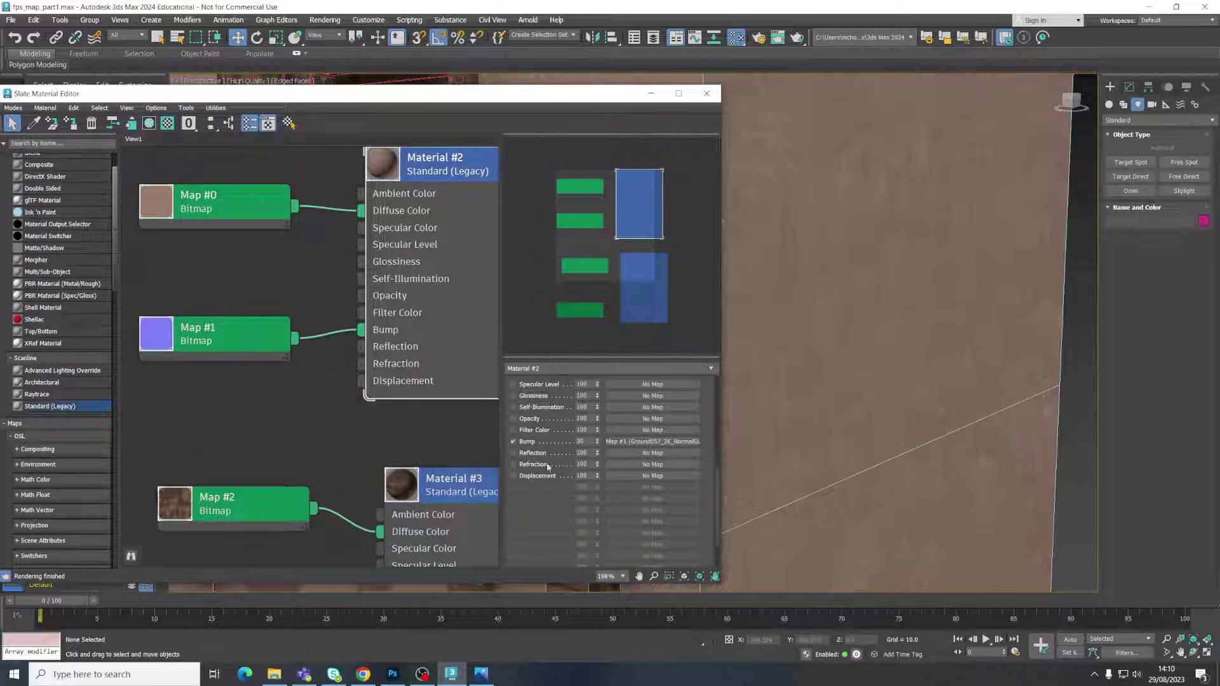
left_click(588, 442)
key("Return")
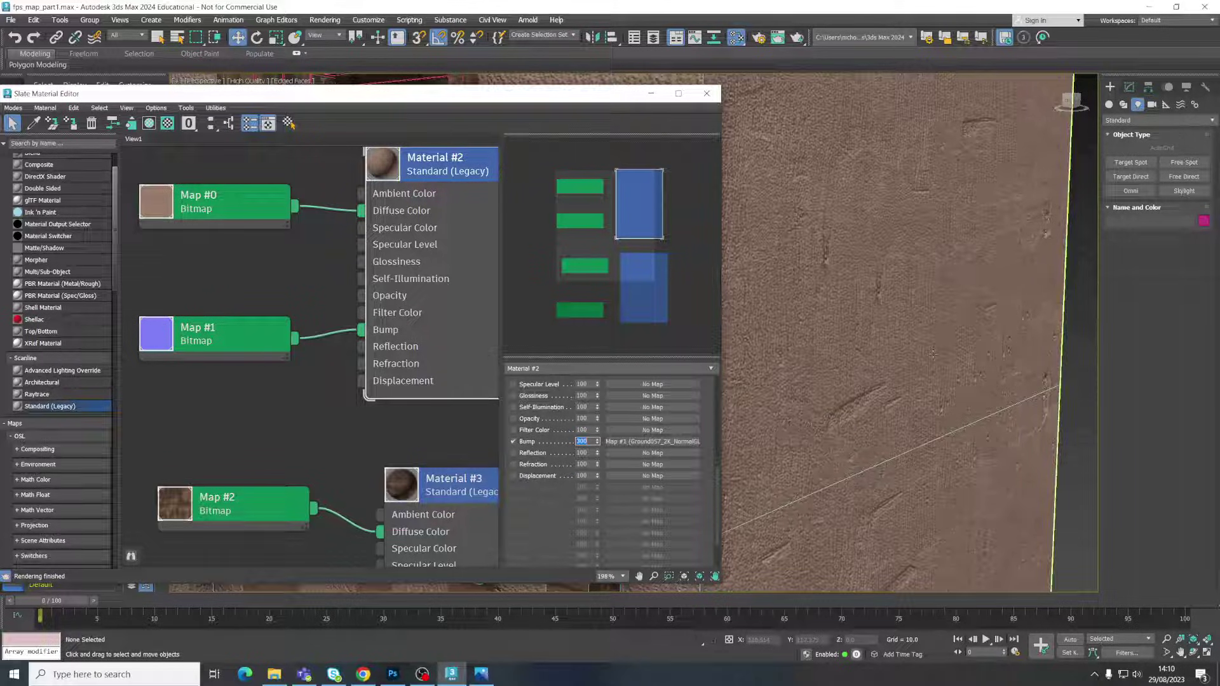
scroll(907, 349, "down", 10)
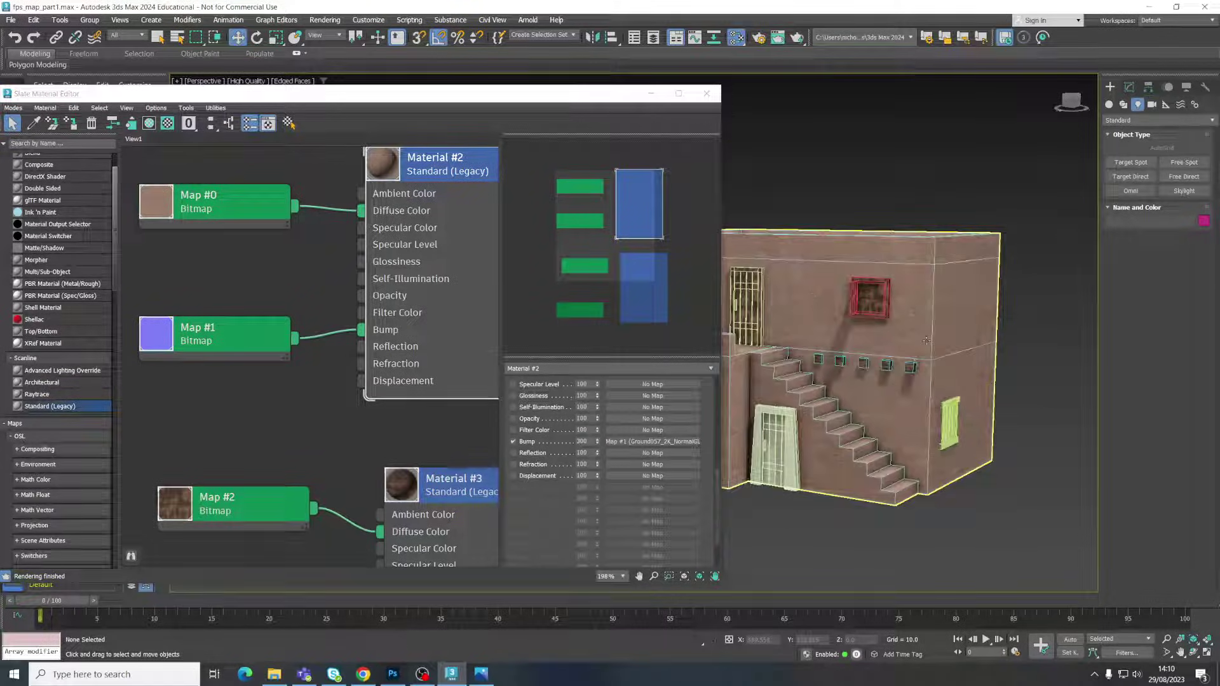
left_click(707, 93)
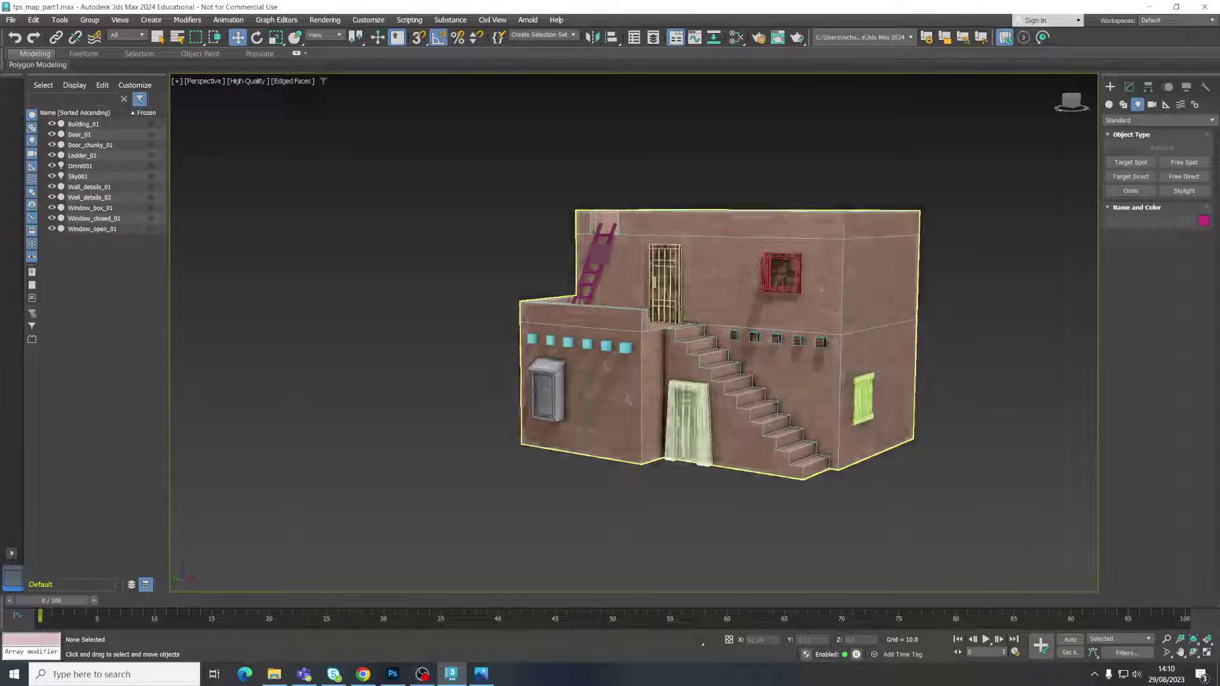
Step: Change Material #2's Bump amount from 300 to 200, then view the whole house
scroll(934, 469, "up", 3)
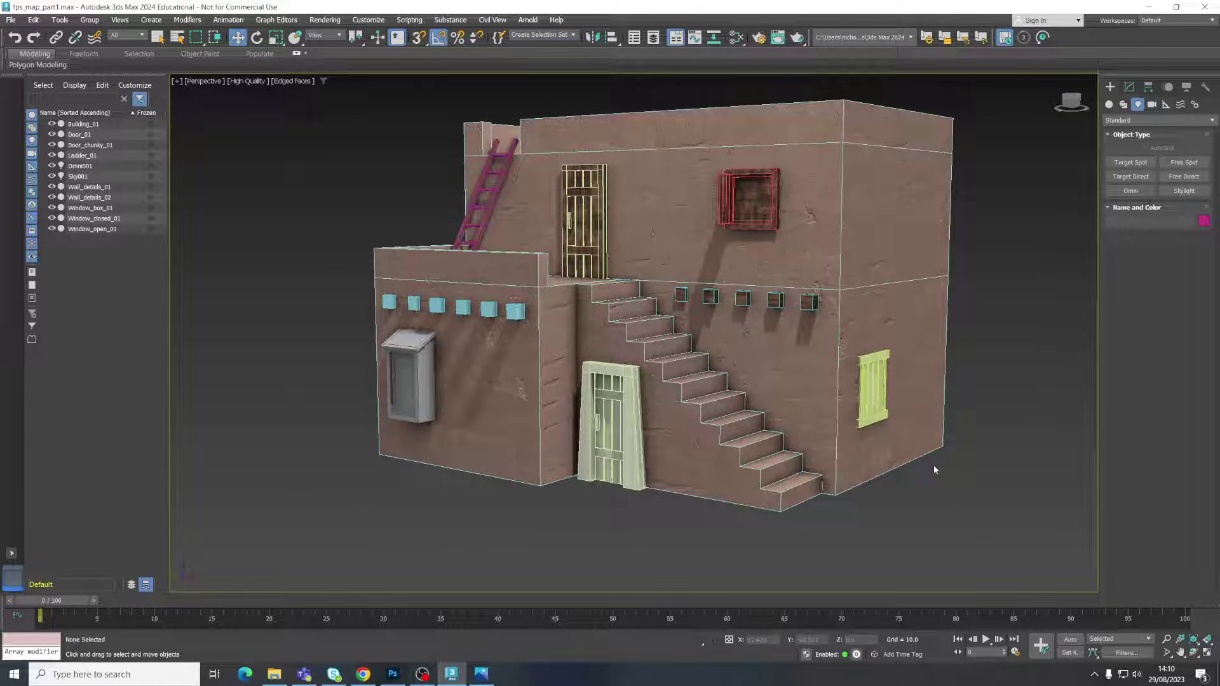
key("m")
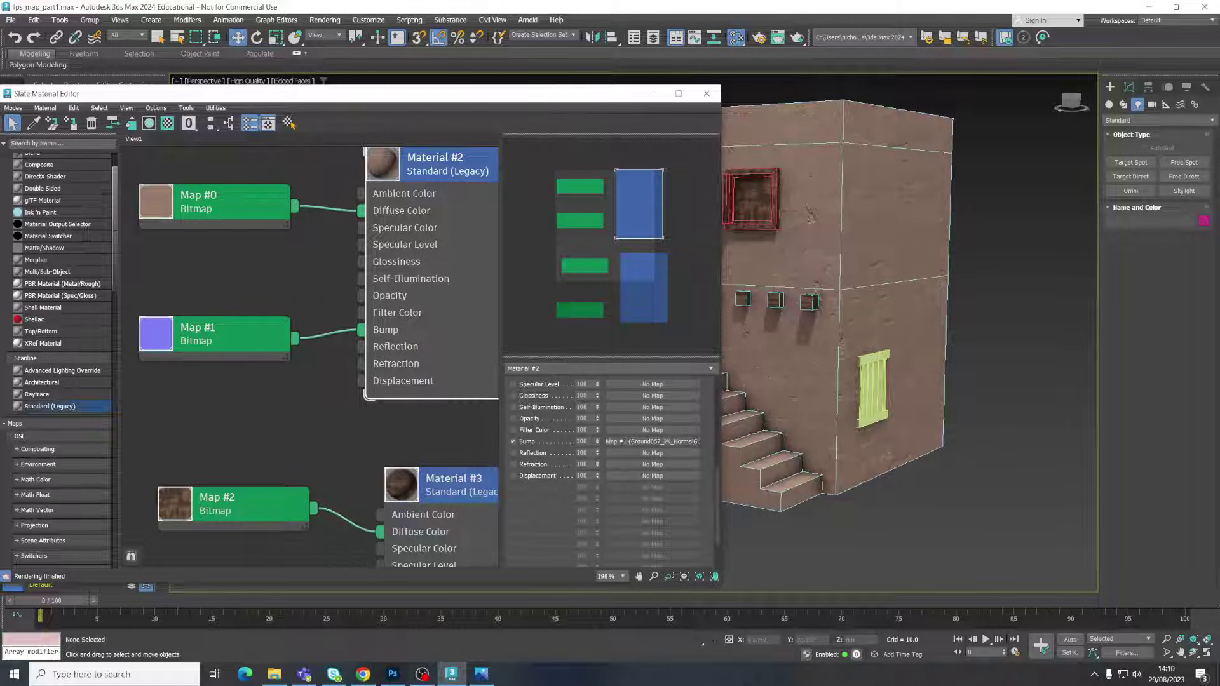
double_click(586, 441)
type("200")
key("Return")
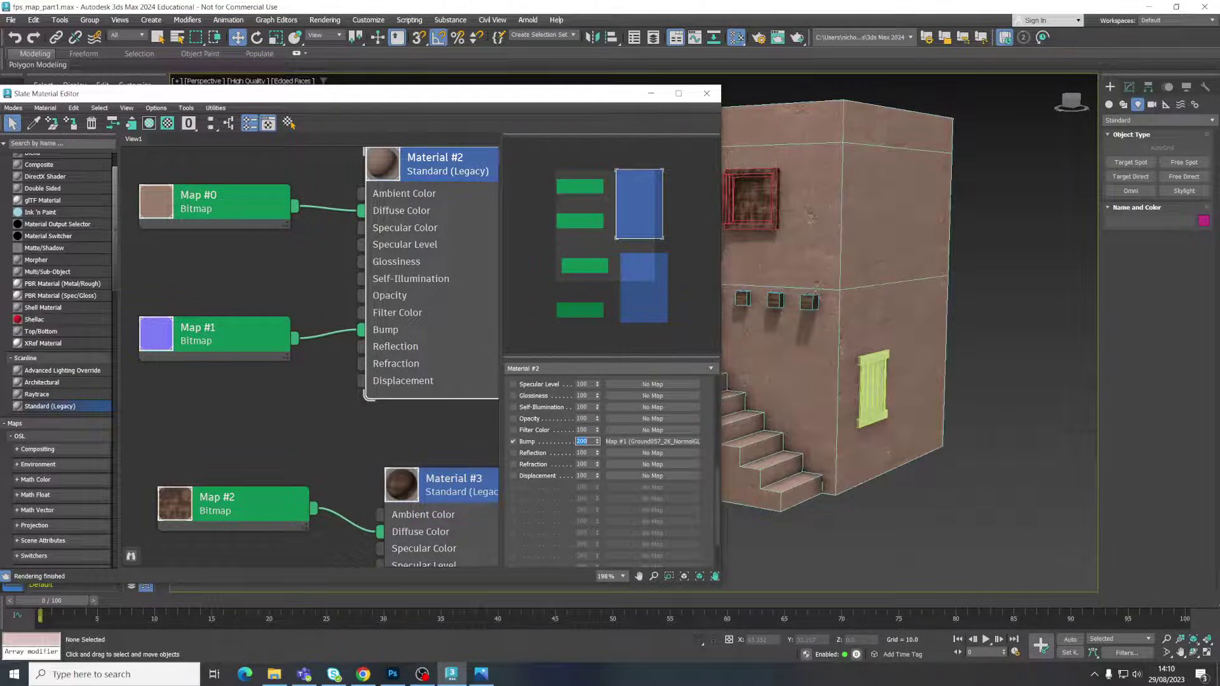
left_click(706, 93)
middle_click_drag(953, 273, 948, 303, "alt")
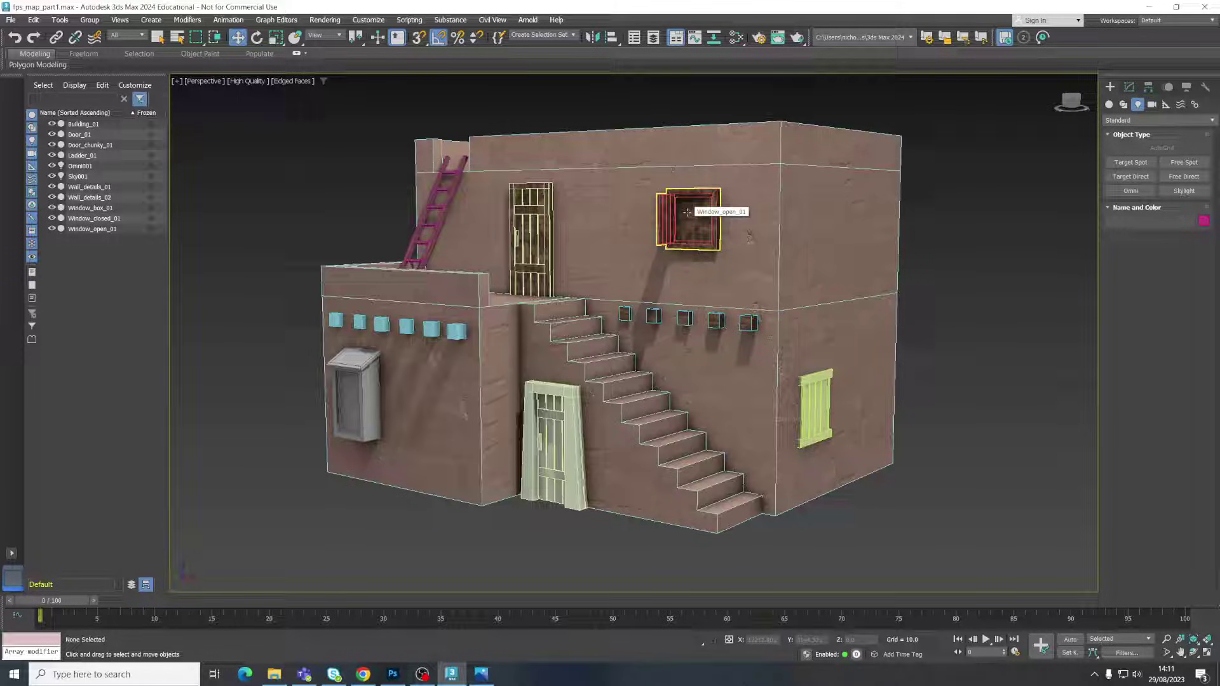
middle_click_drag(950, 309, 949, 311)
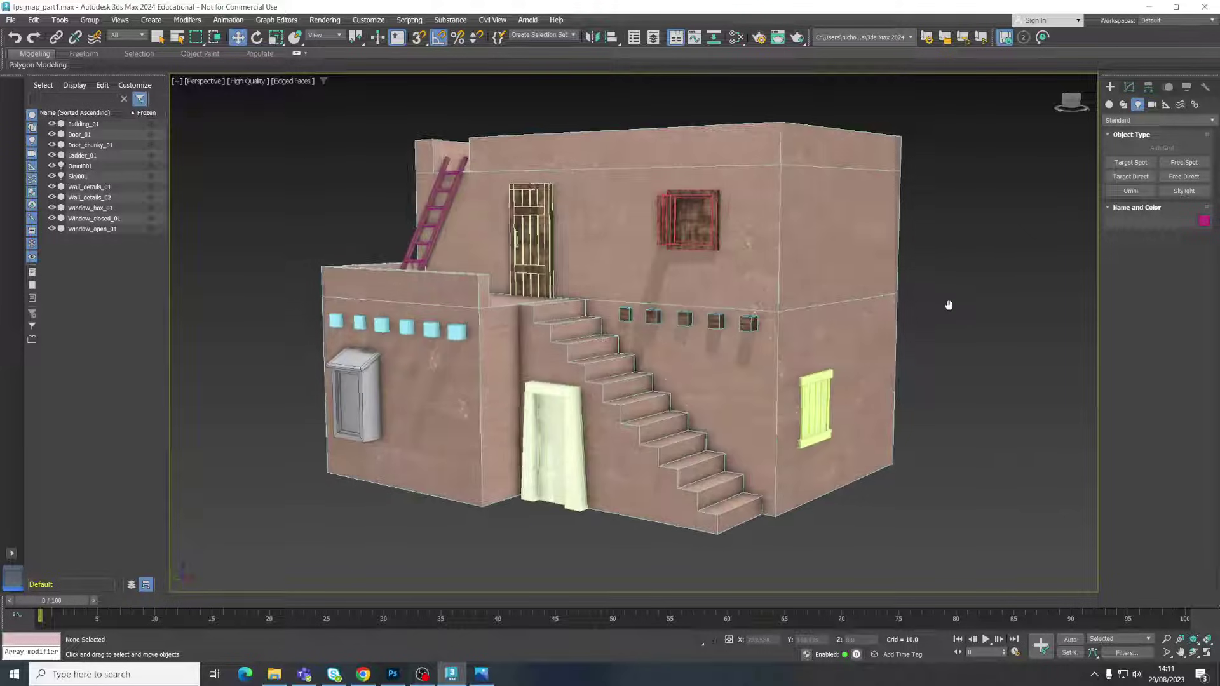